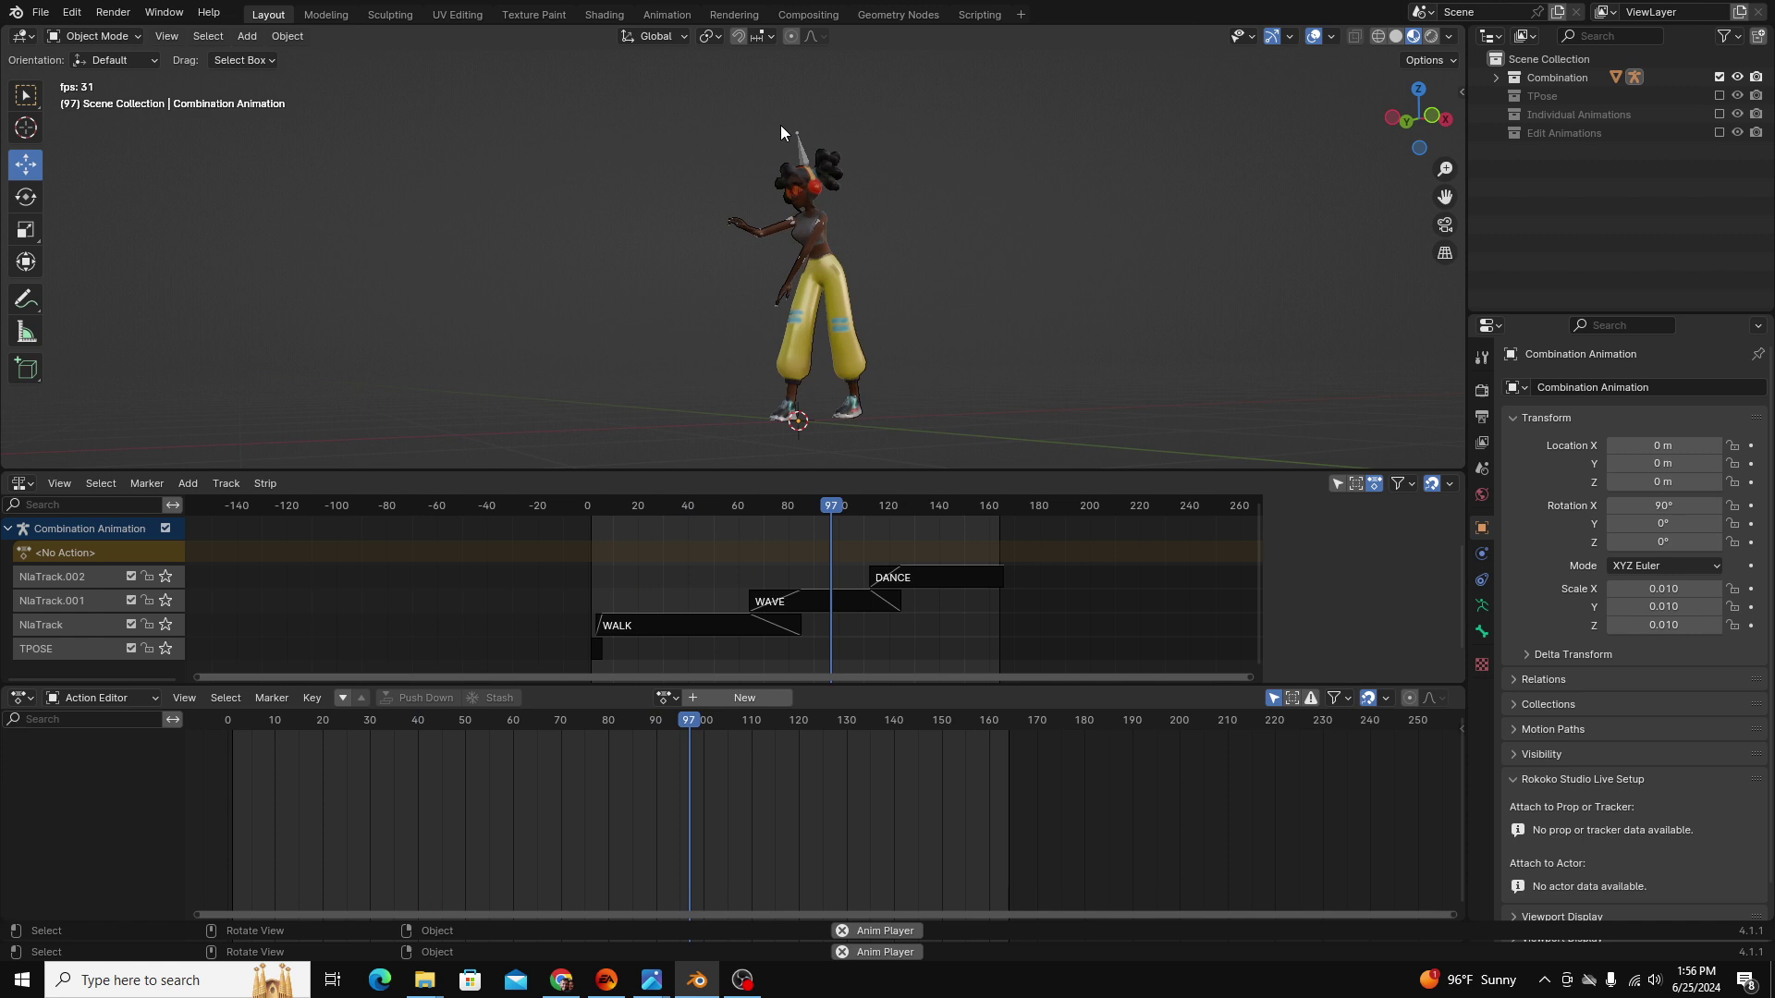
Stop playback and scrub through the combined animation's WALK, WAVE and DANCE strips to examine how they blend.
key("space")
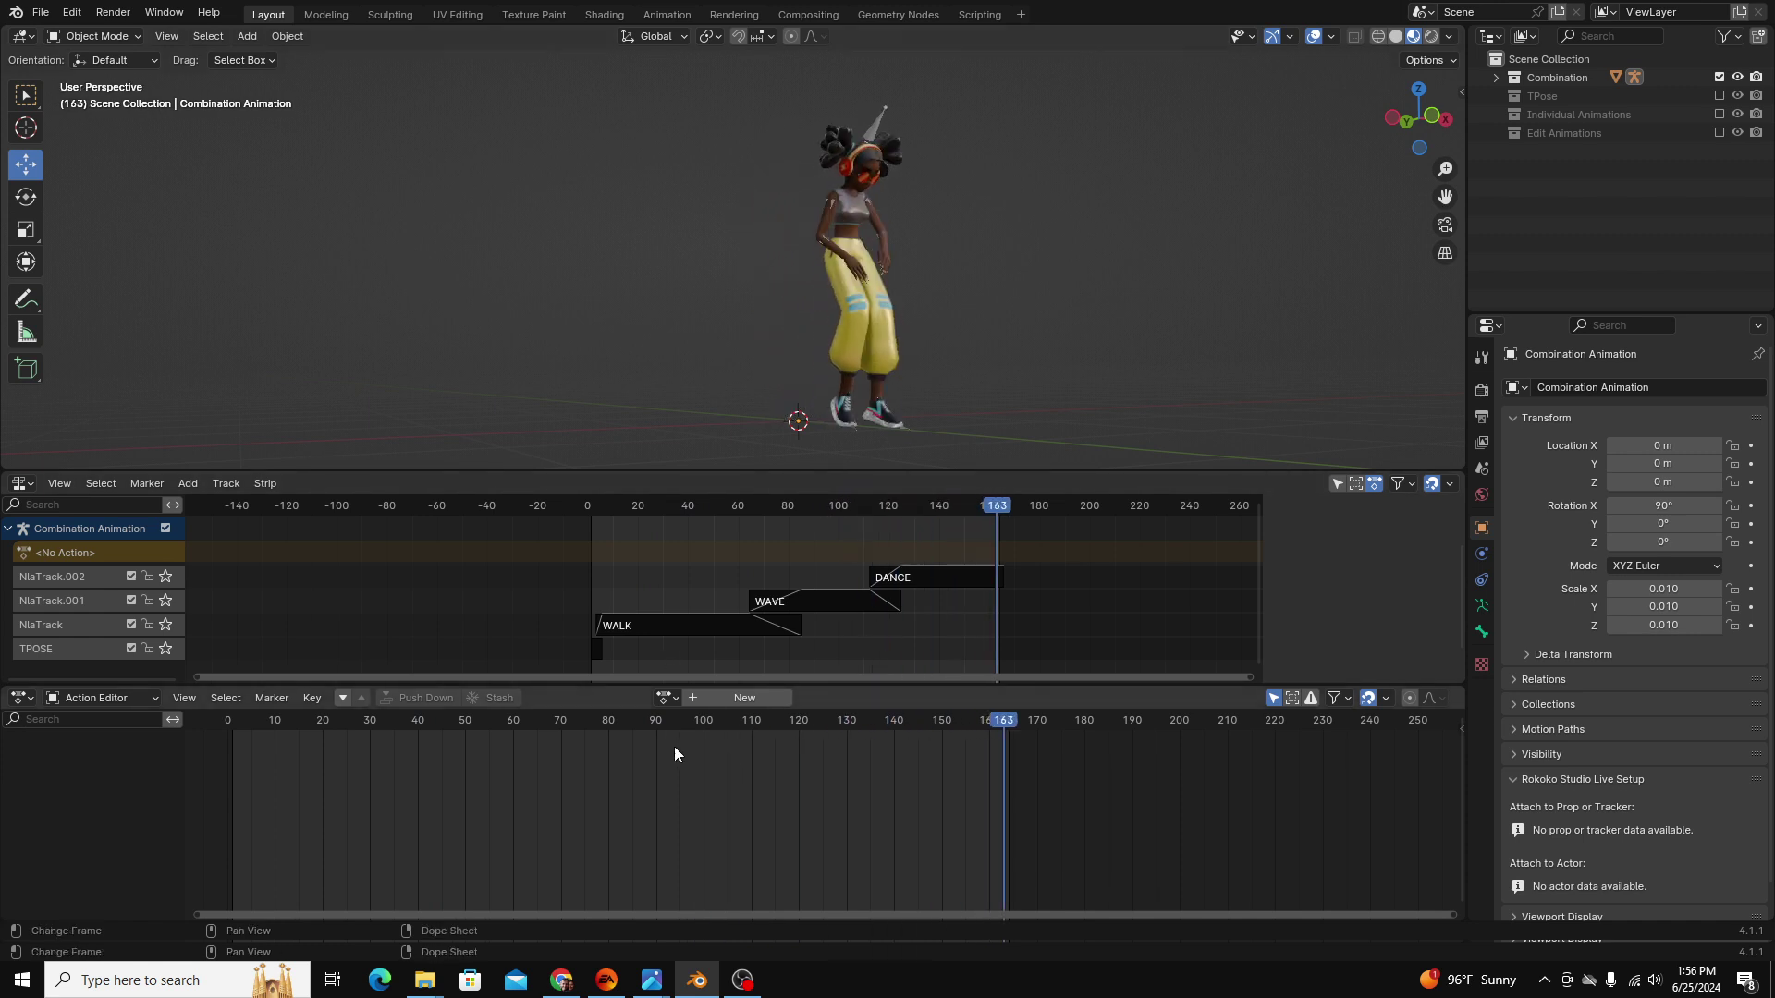
left_click_drag(604, 507, 815, 577)
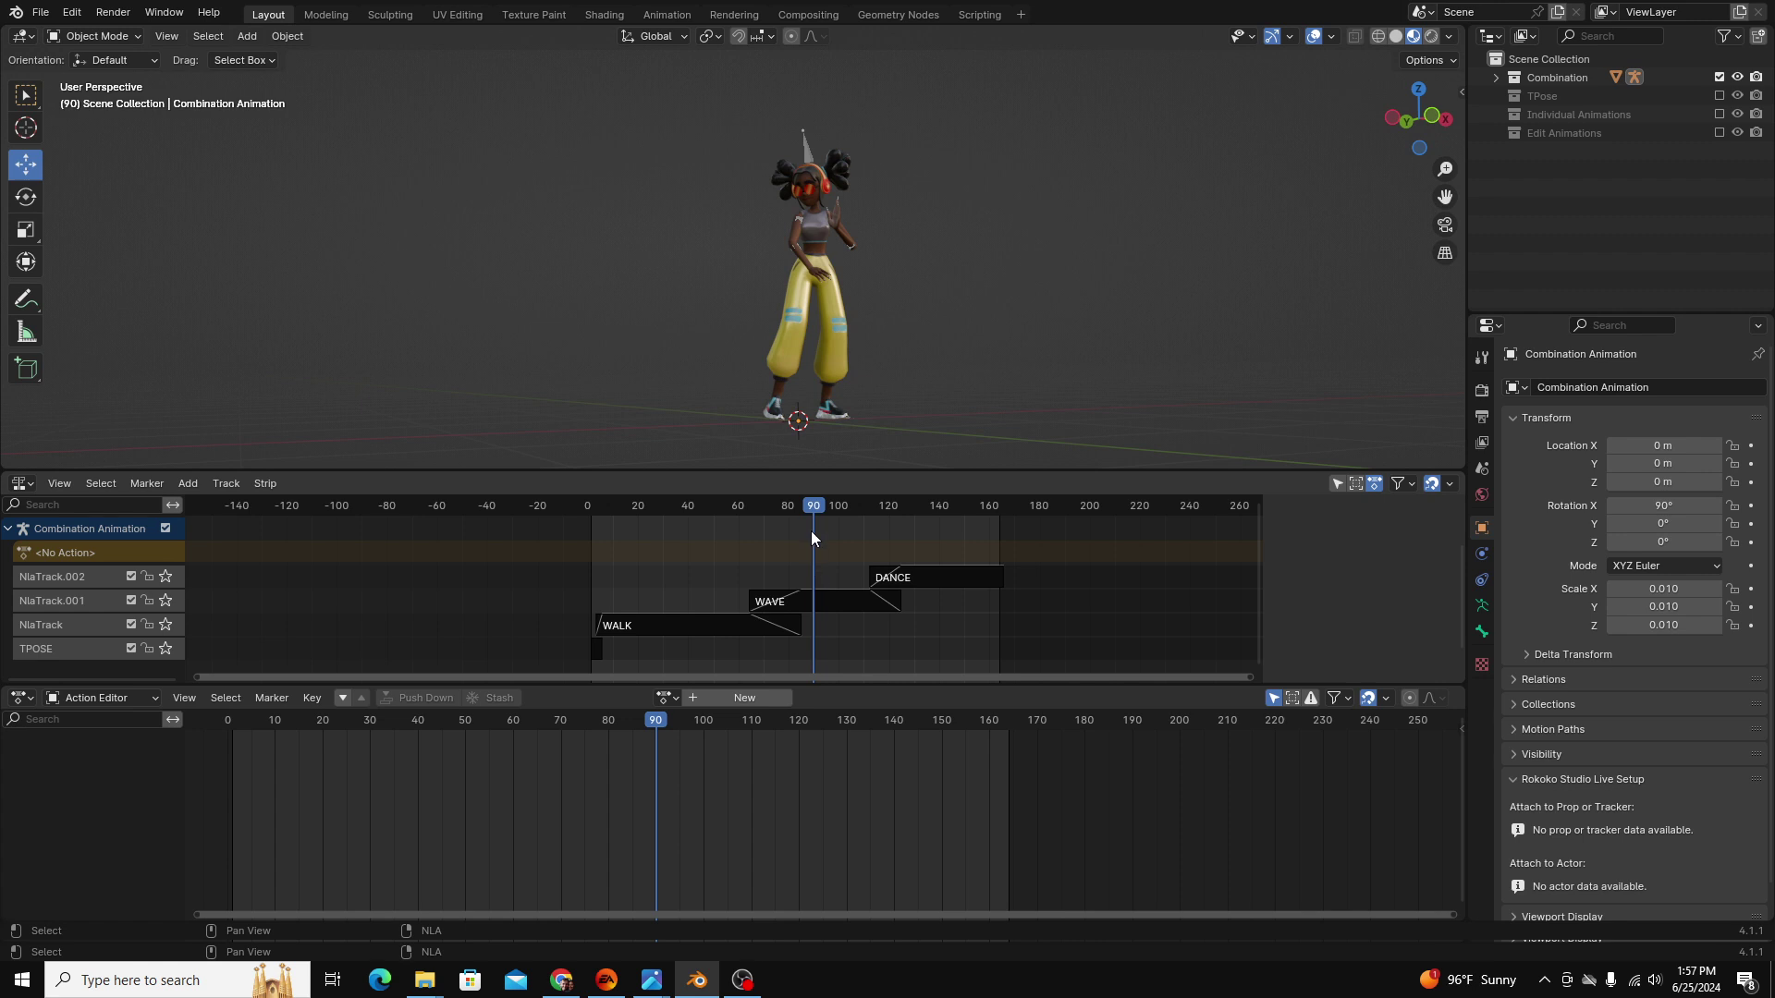
left_click_drag(824, 507, 868, 584)
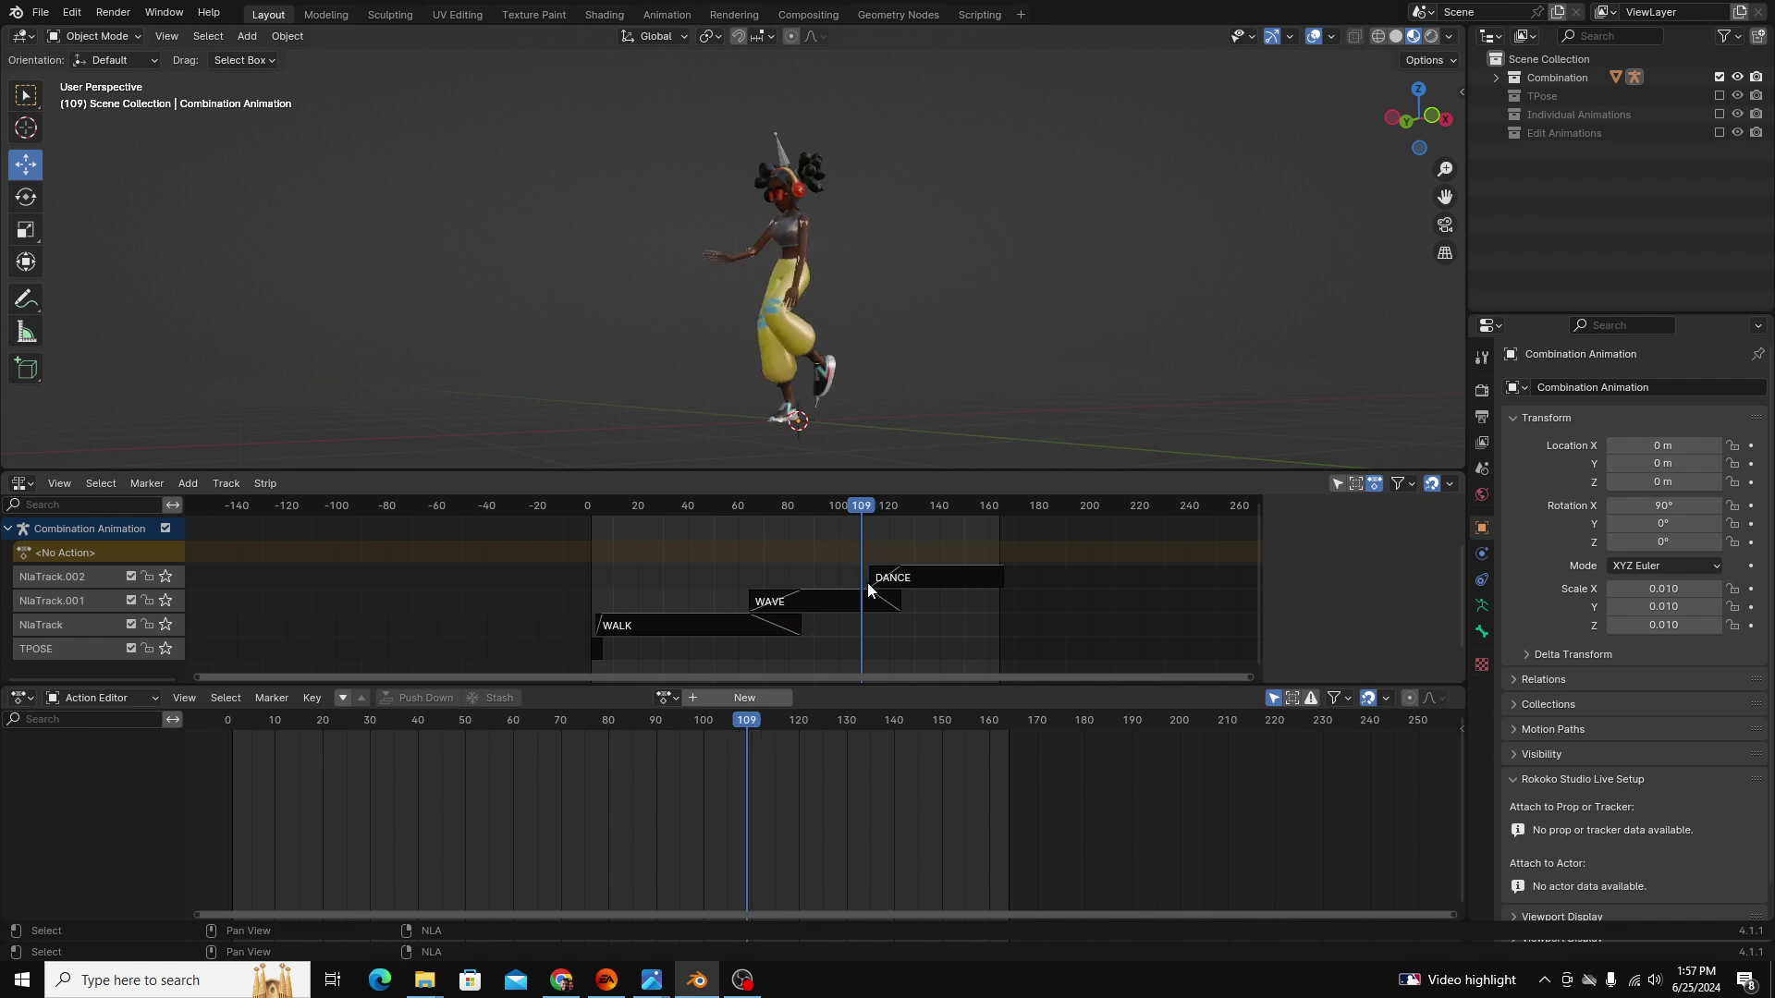
left_click_drag(868, 589, 756, 557)
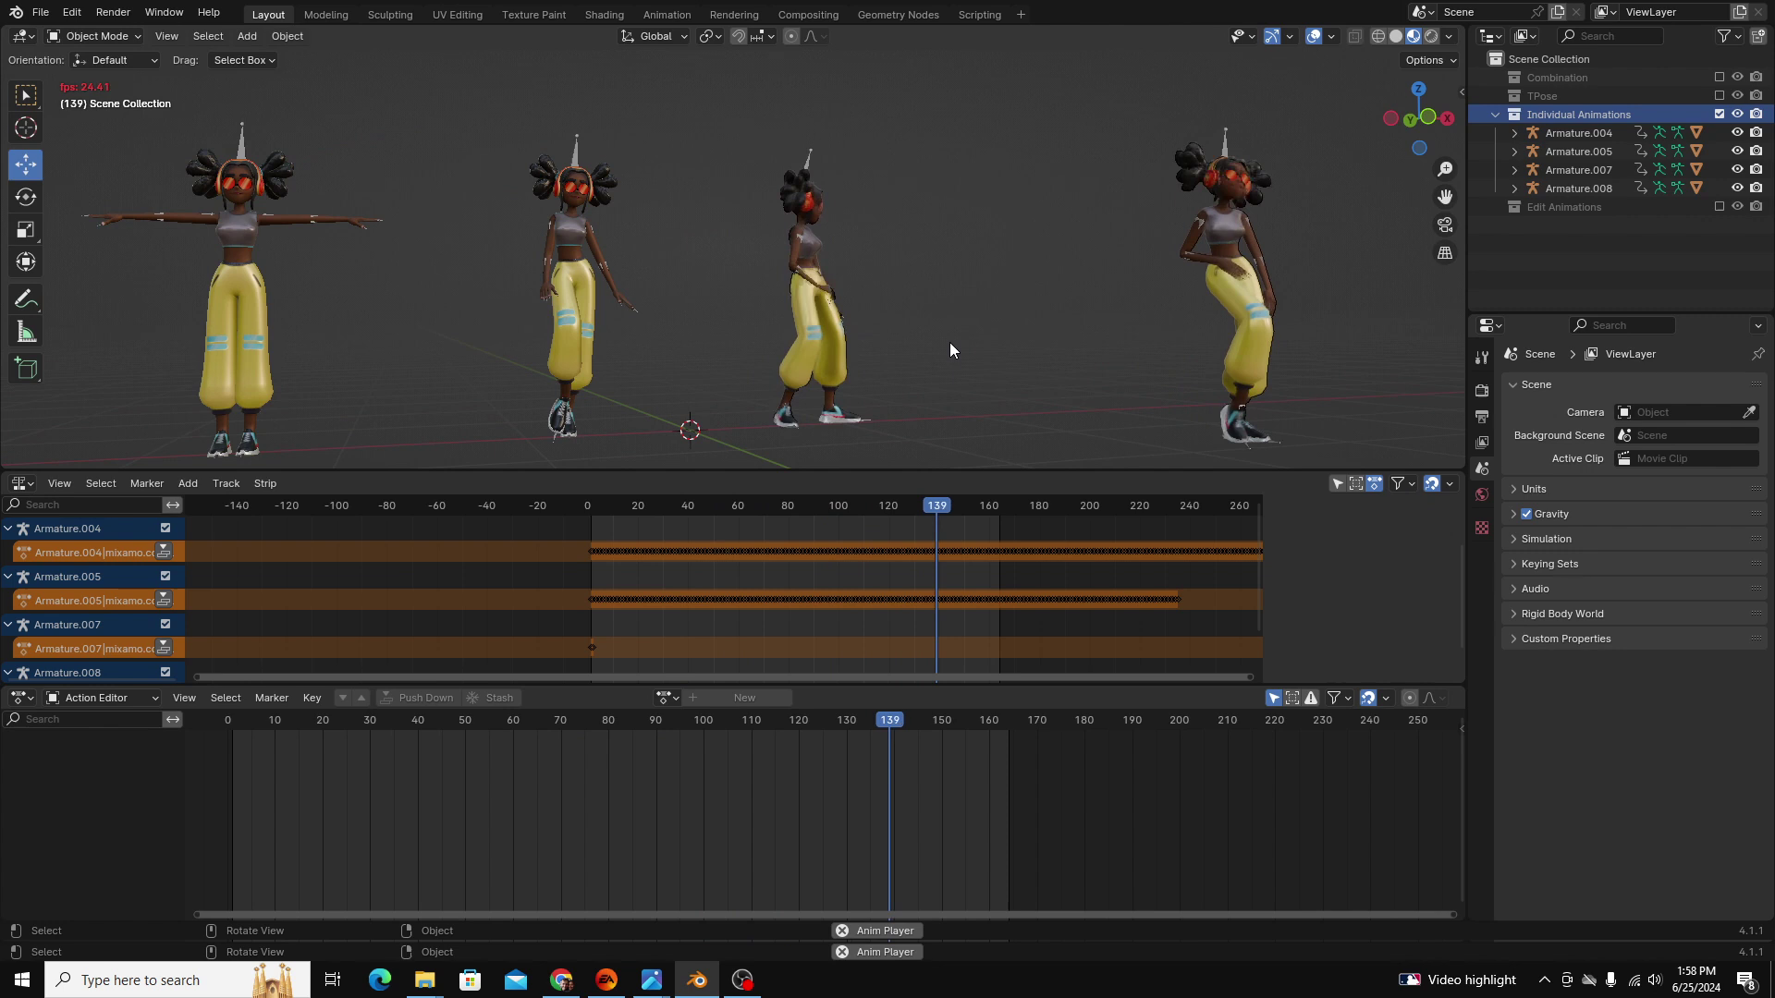
Stop the playback of the individual animations and set the current frame back to 0.
middle_click_drag(937, 347, 915, 345, "shift")
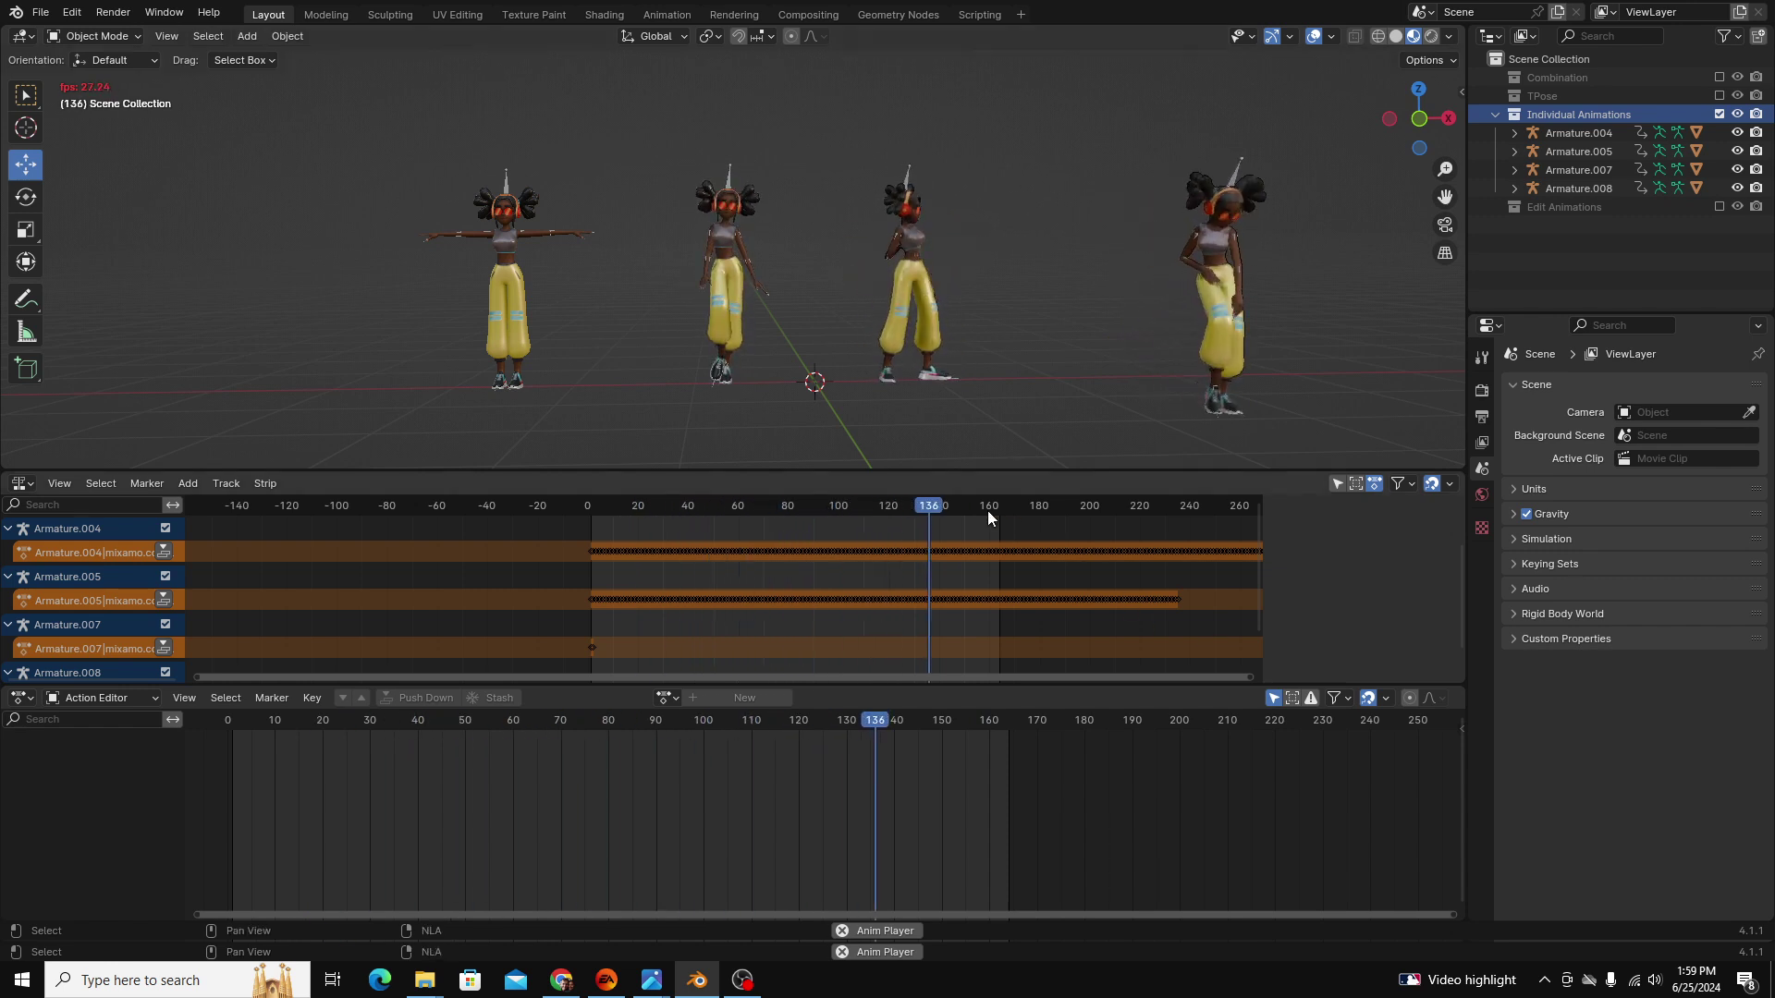
key("space")
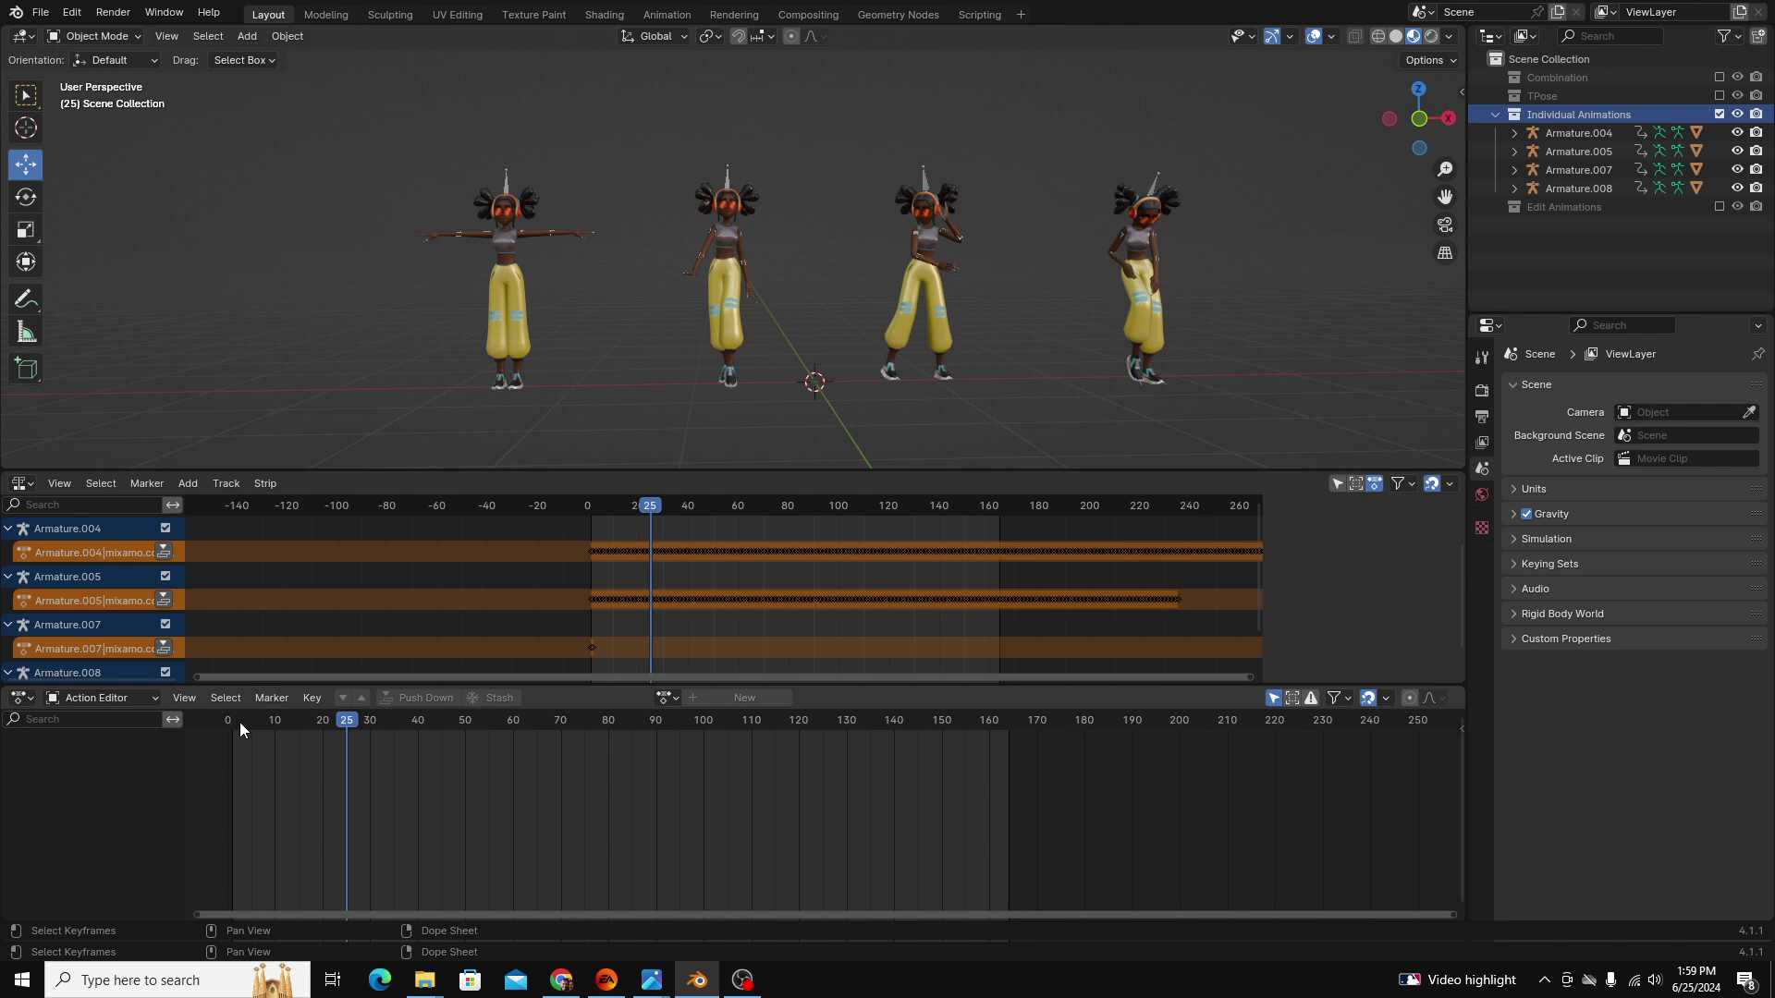
left_click_drag(236, 723, 225, 735)
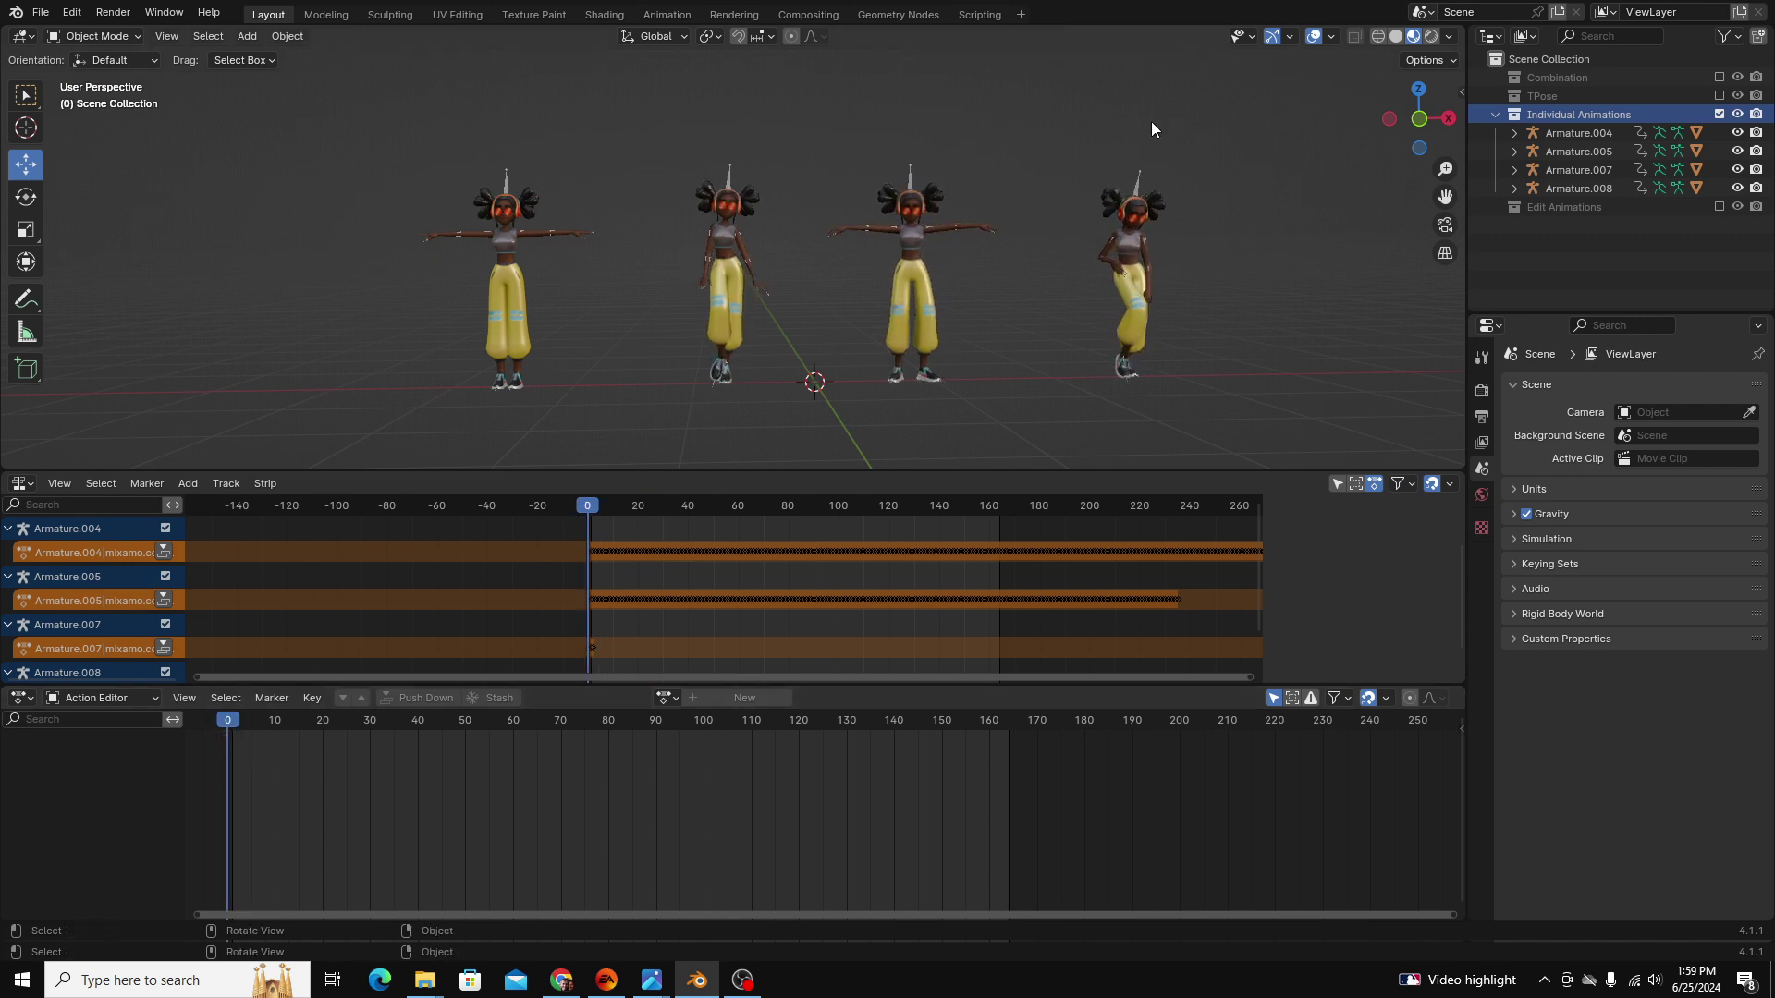
Select the Armature.005 character and show its action in the Dope Sheet's Action Editor mode.
scroll(1105, 273, "up", 3)
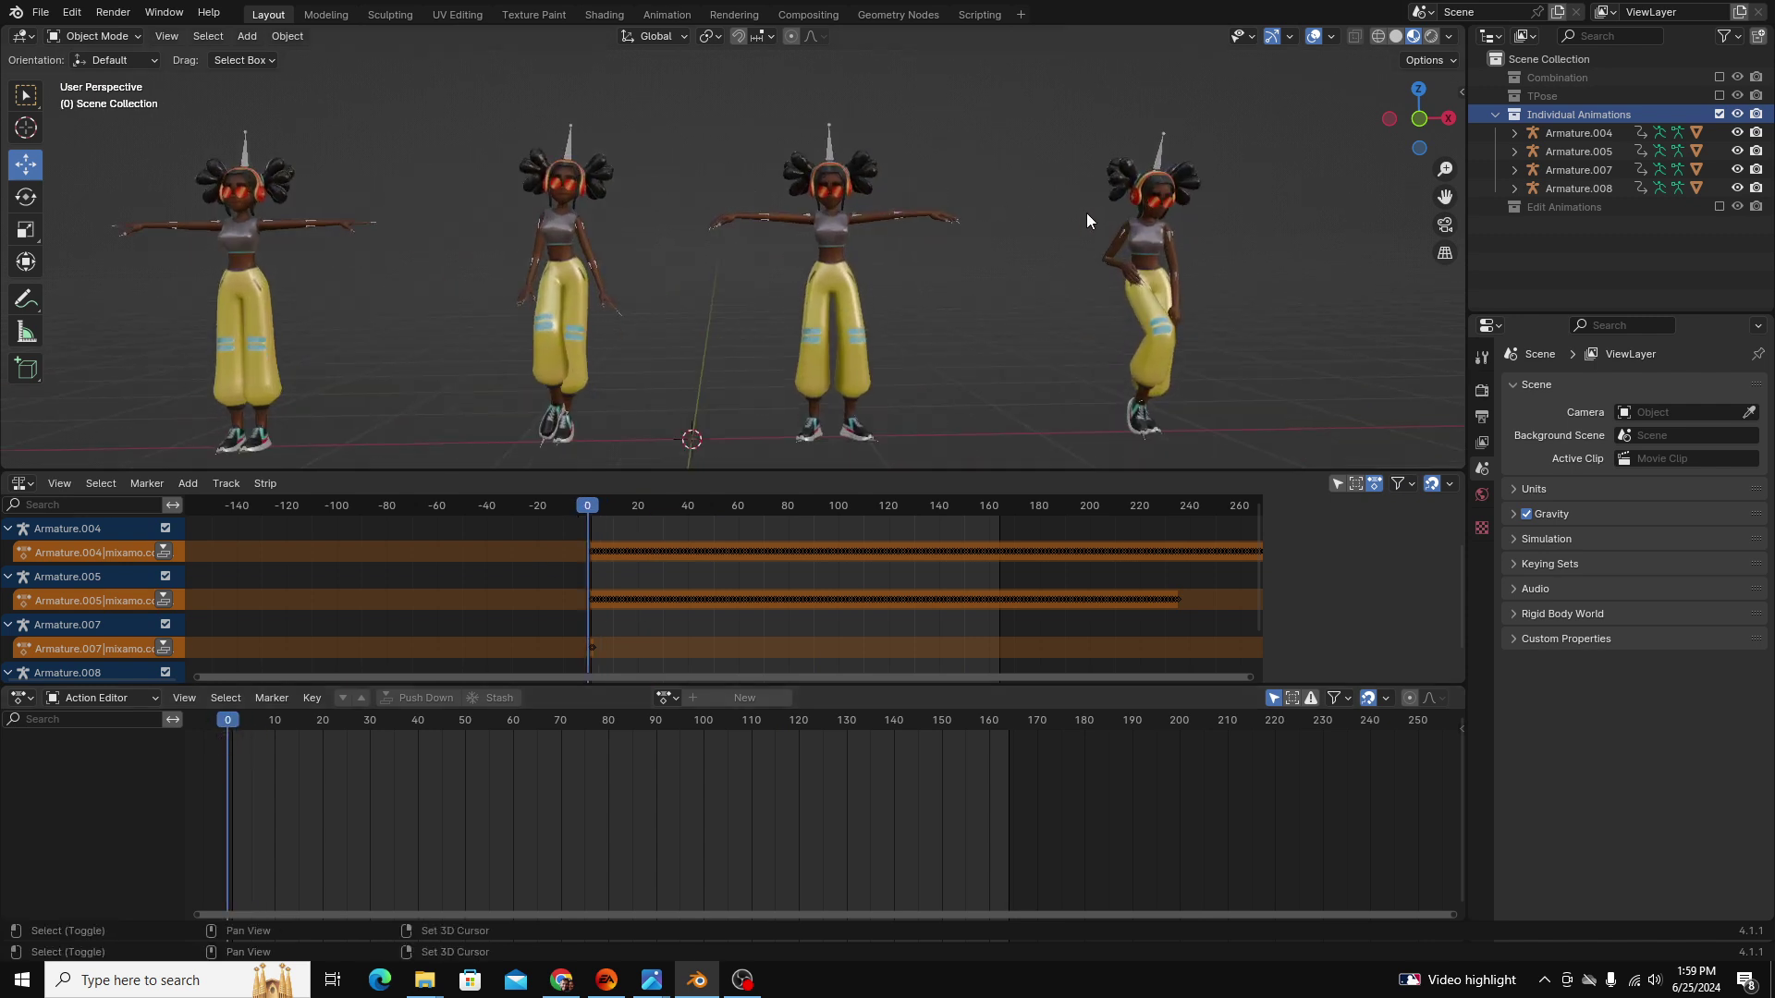
left_click(1160, 167)
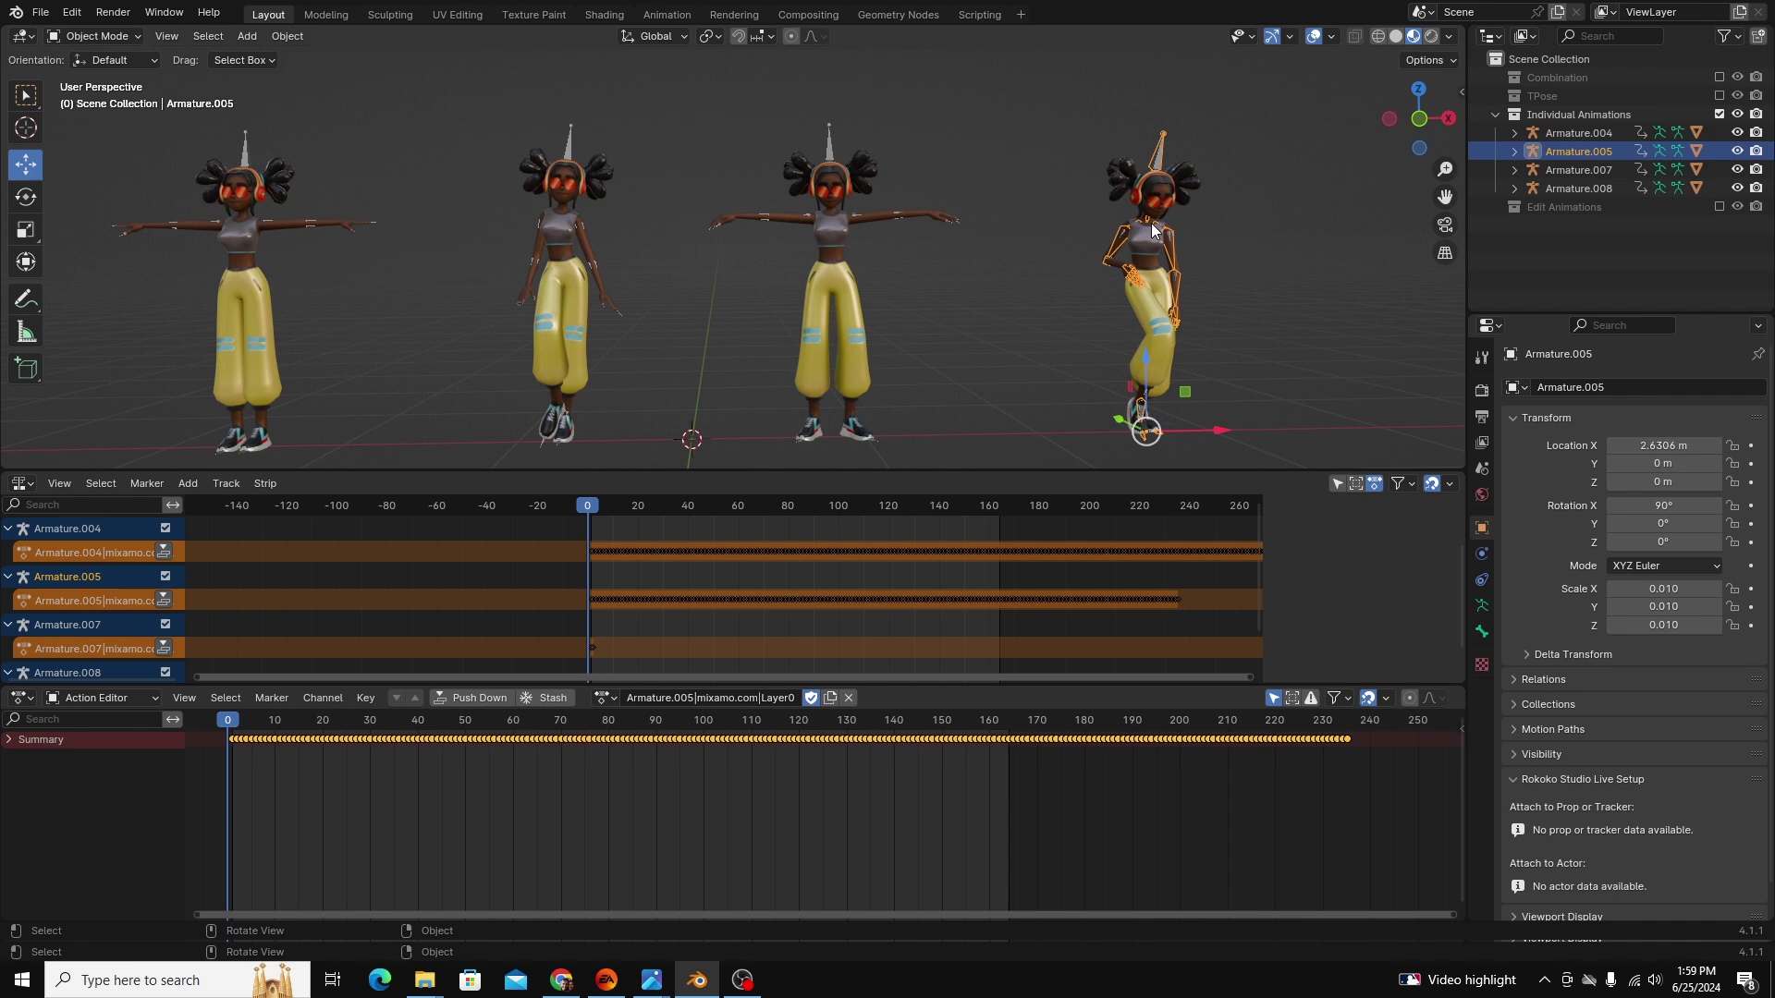
left_click(20, 698)
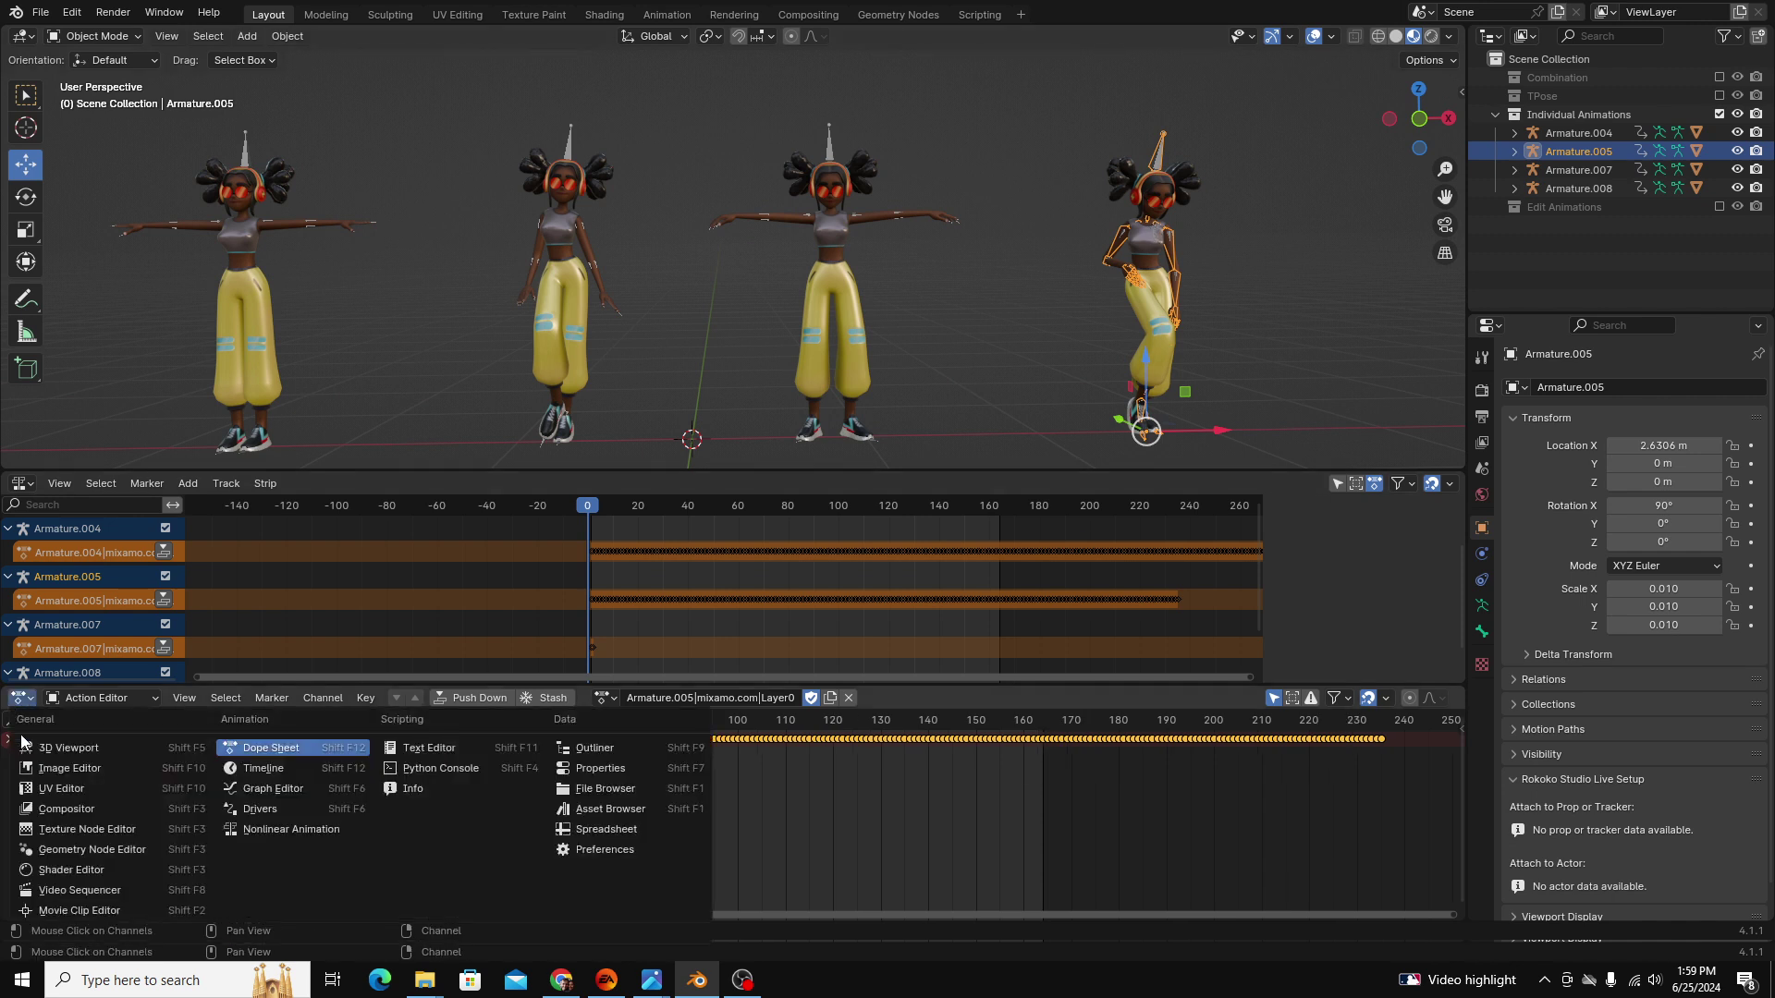
left_click(272, 752)
left_click(100, 698)
left_click(94, 763)
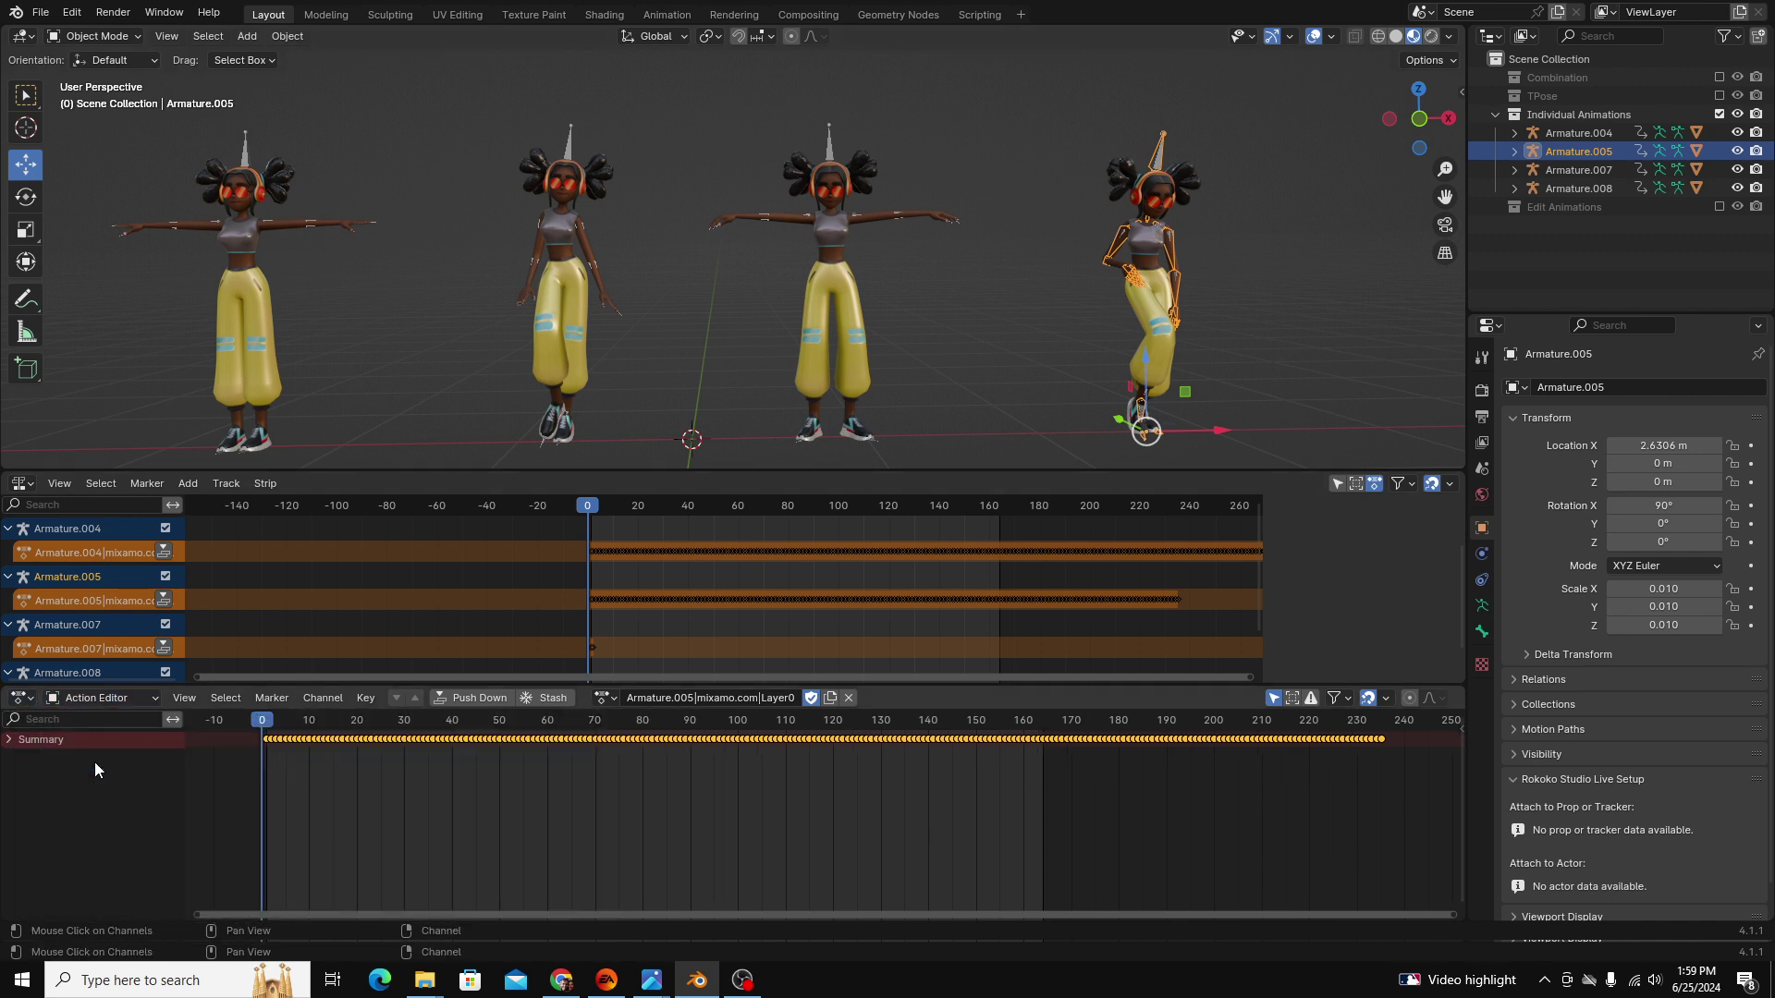
Rename Armature.005's action as "Knee Dance" and push it down into an NLA strip.
left_click_drag(265, 720, 270, 802)
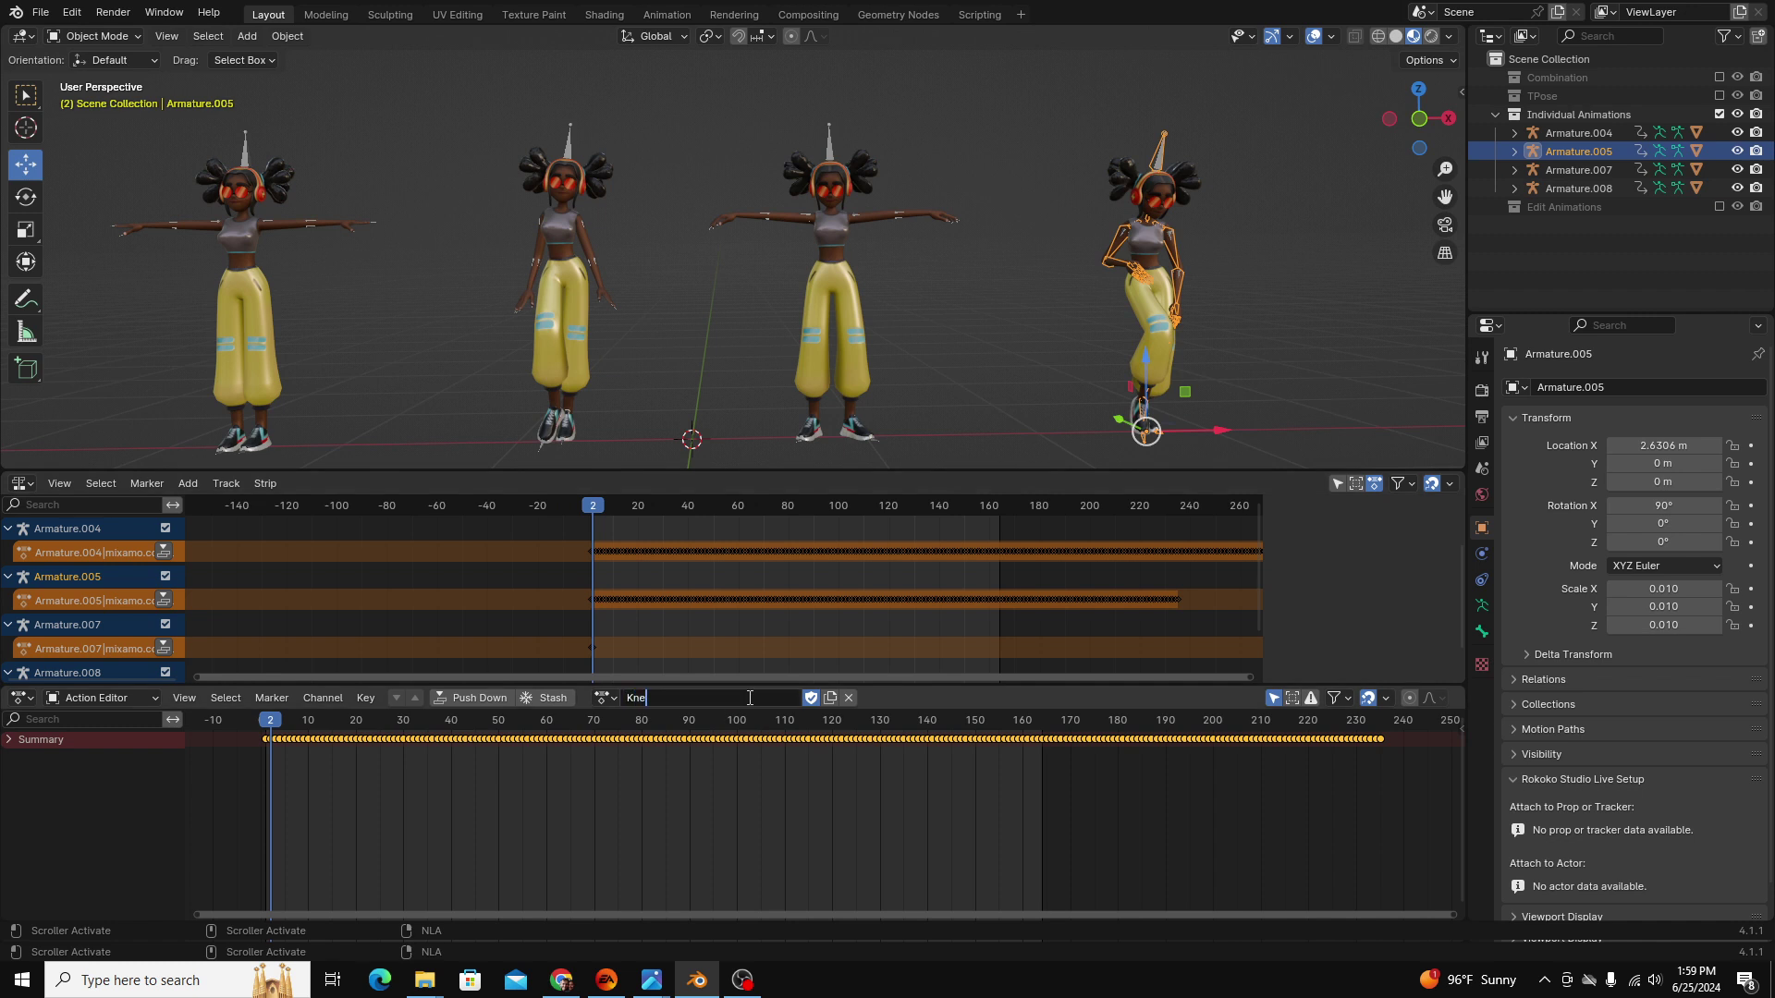
key("BackSpace")
key("BackSpace")
type("e")
key("Return")
left_click_drag(277, 738, 270, 786)
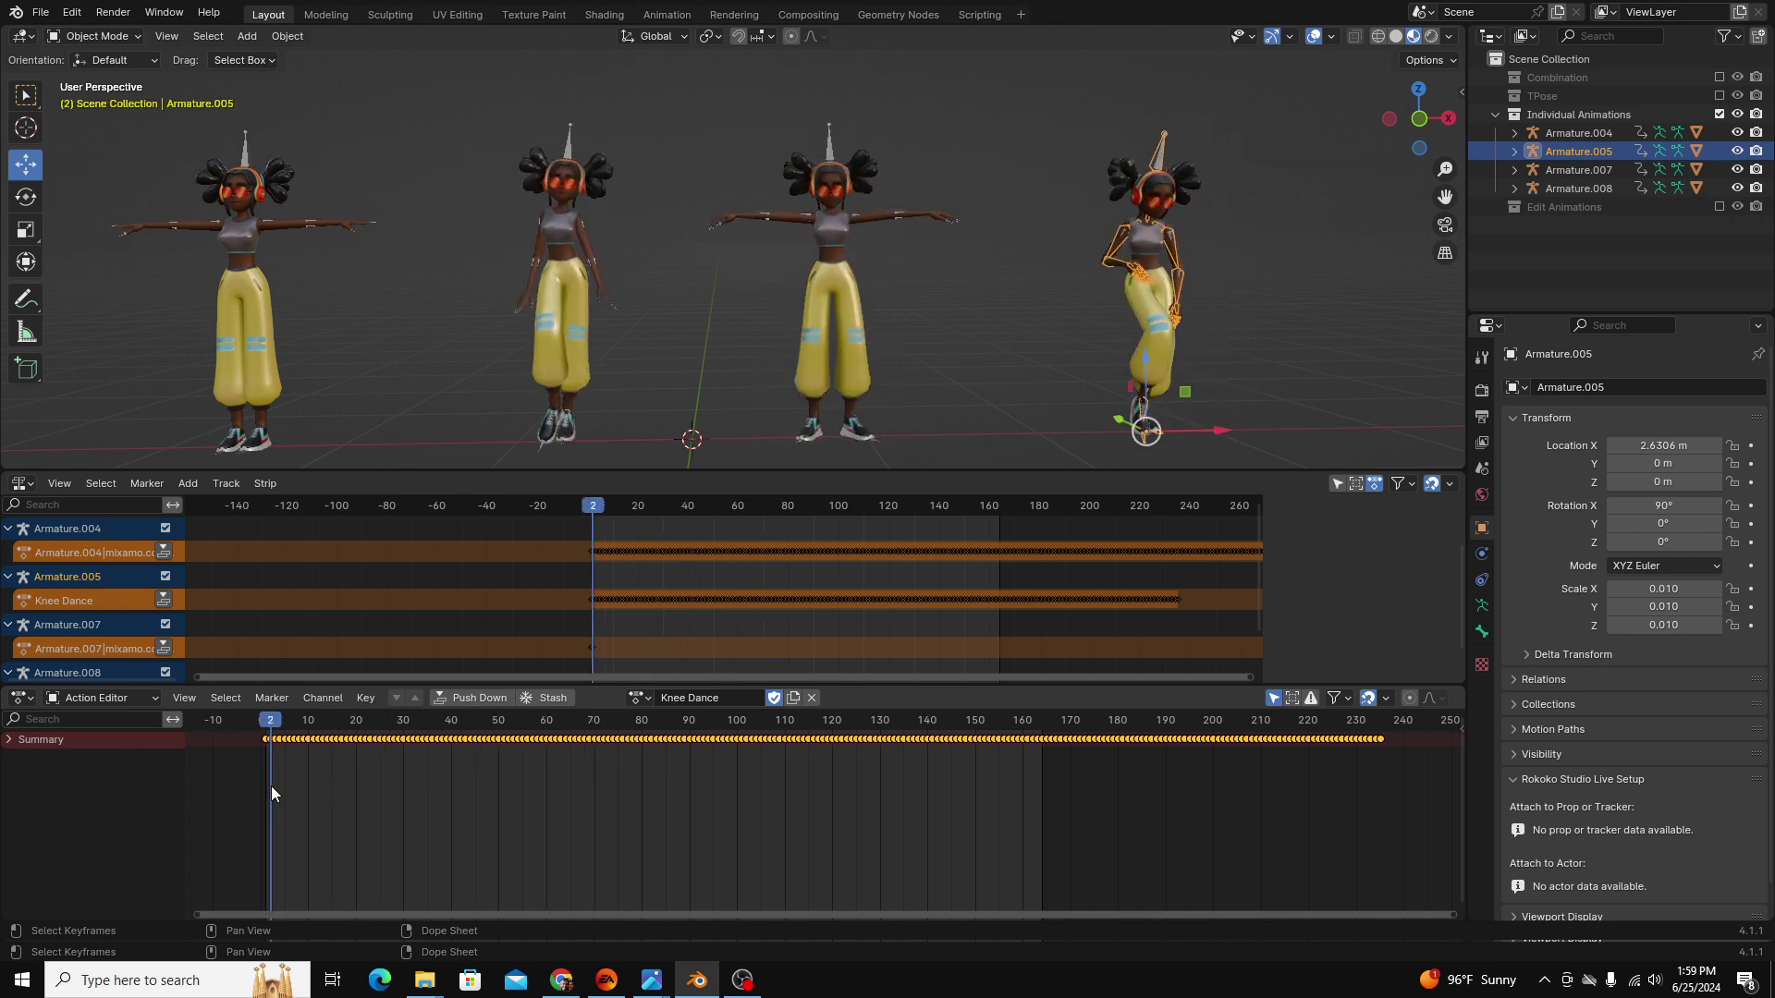
left_click(475, 699)
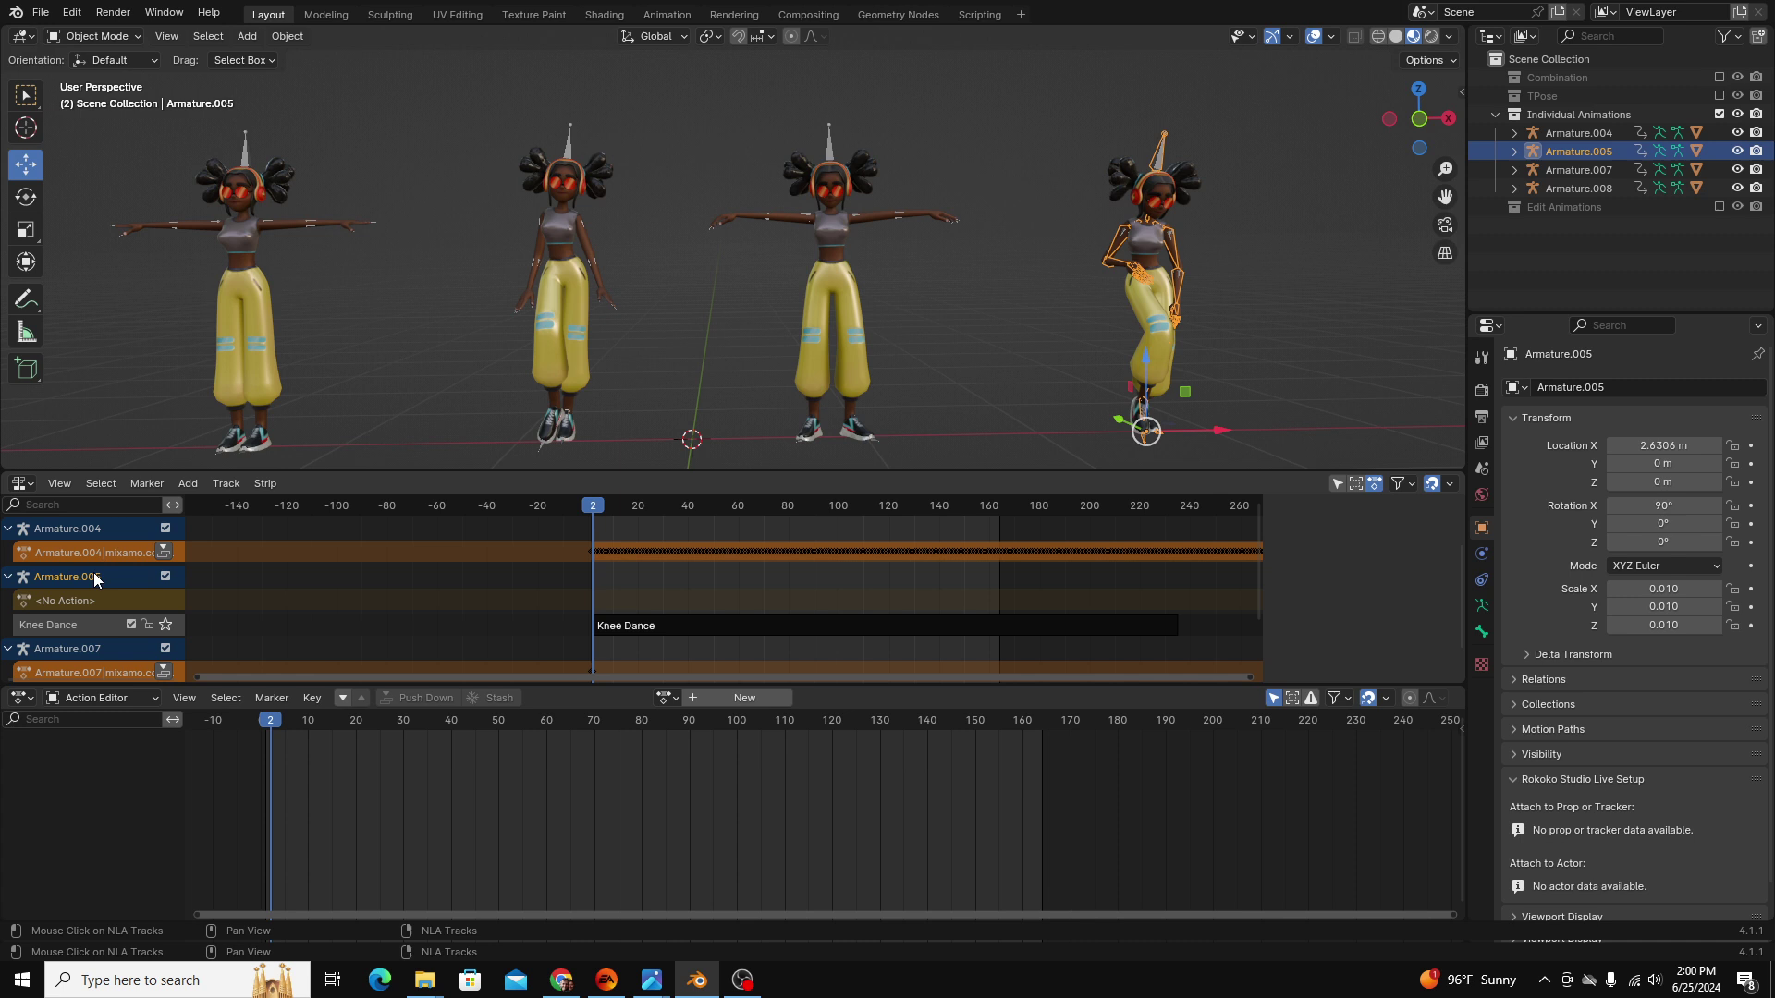
Select the T-posed Armature.004 character beside the Knee Dance character.
left_click(829, 151)
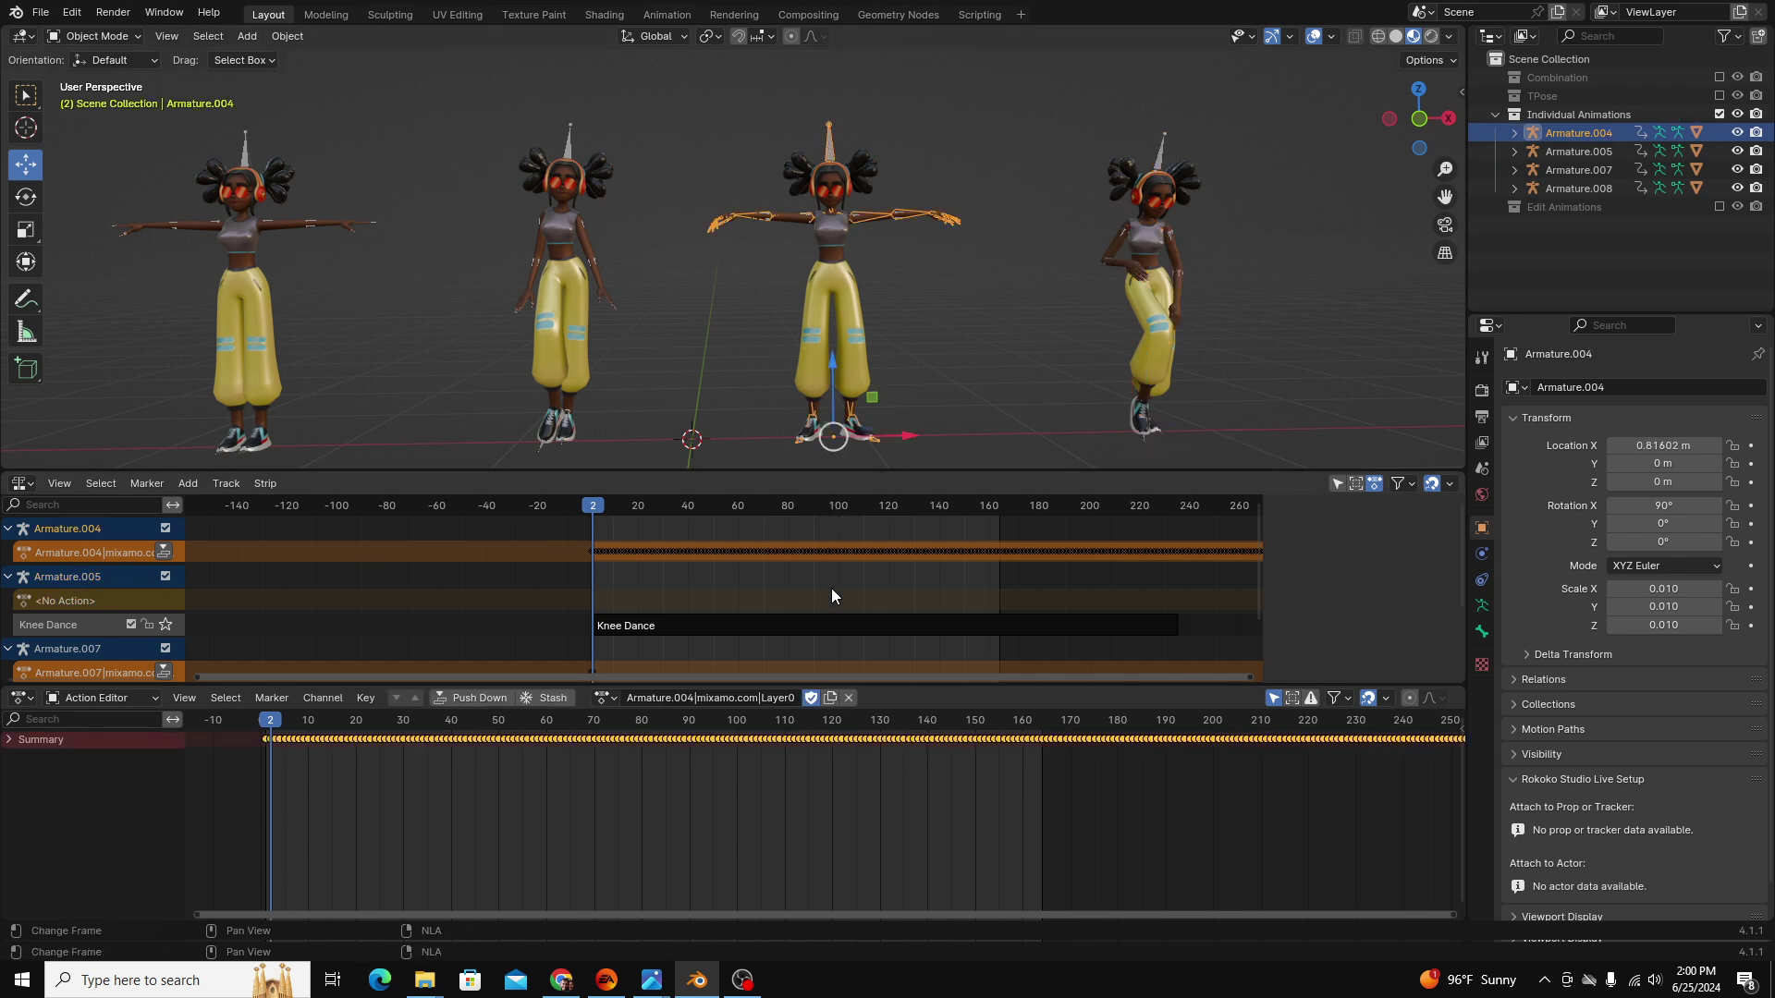
scroll(832, 595, "down", 3)
scroll(832, 596, "up", 3)
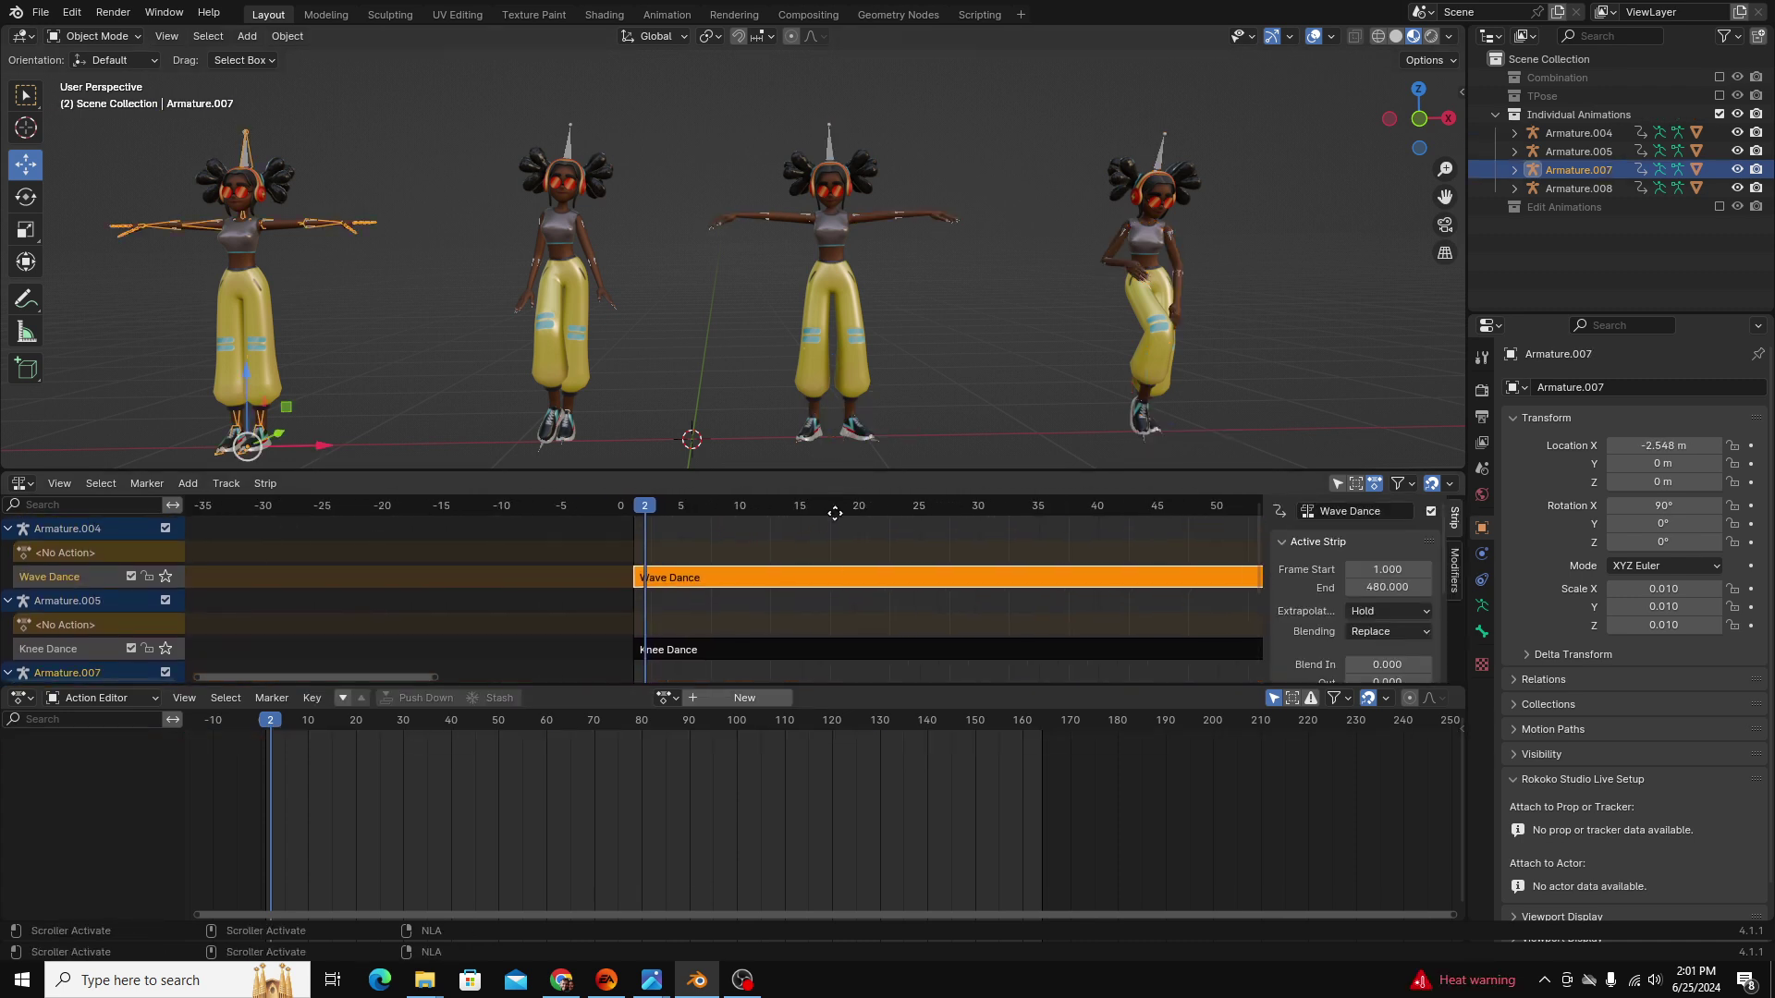
Scrub the NLA timeline to frame 10 to preview the Wave Dance strip.
middle_click_drag(834, 513, 708, 532)
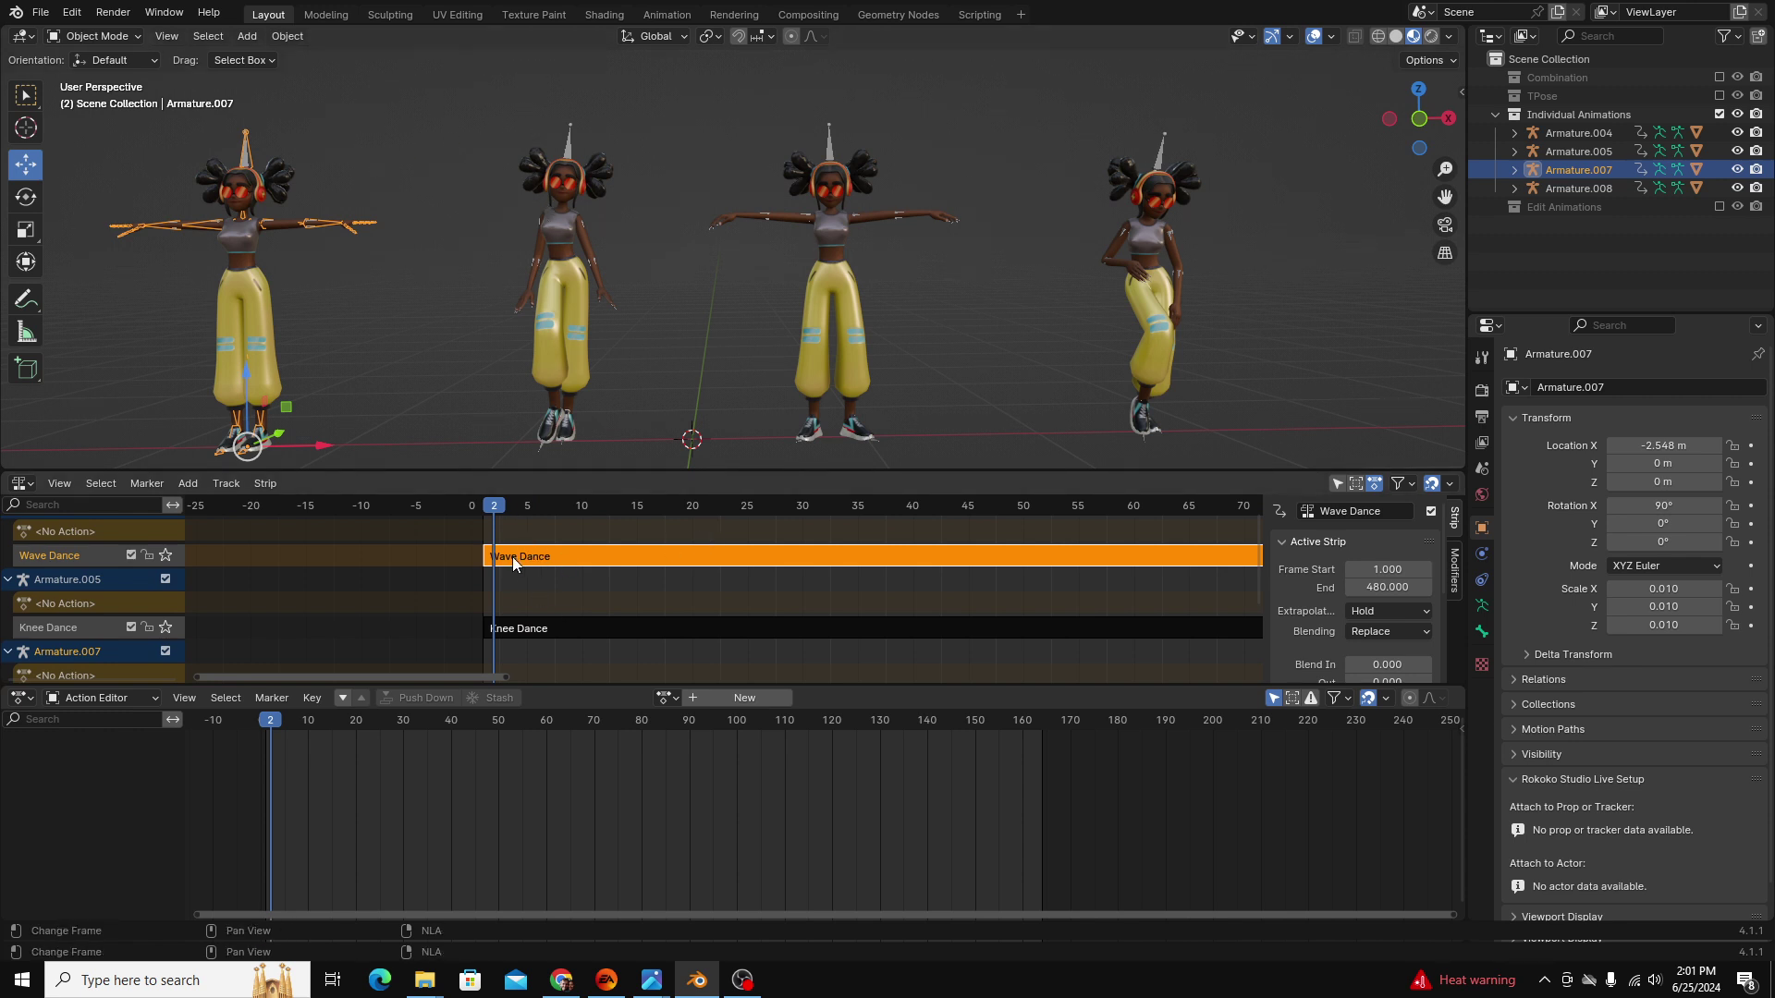
mouse_move(1068, 644)
middle_mouse_down()
mouse_move(925, 645)
mouse_move(1083, 650)
middle_mouse_up()
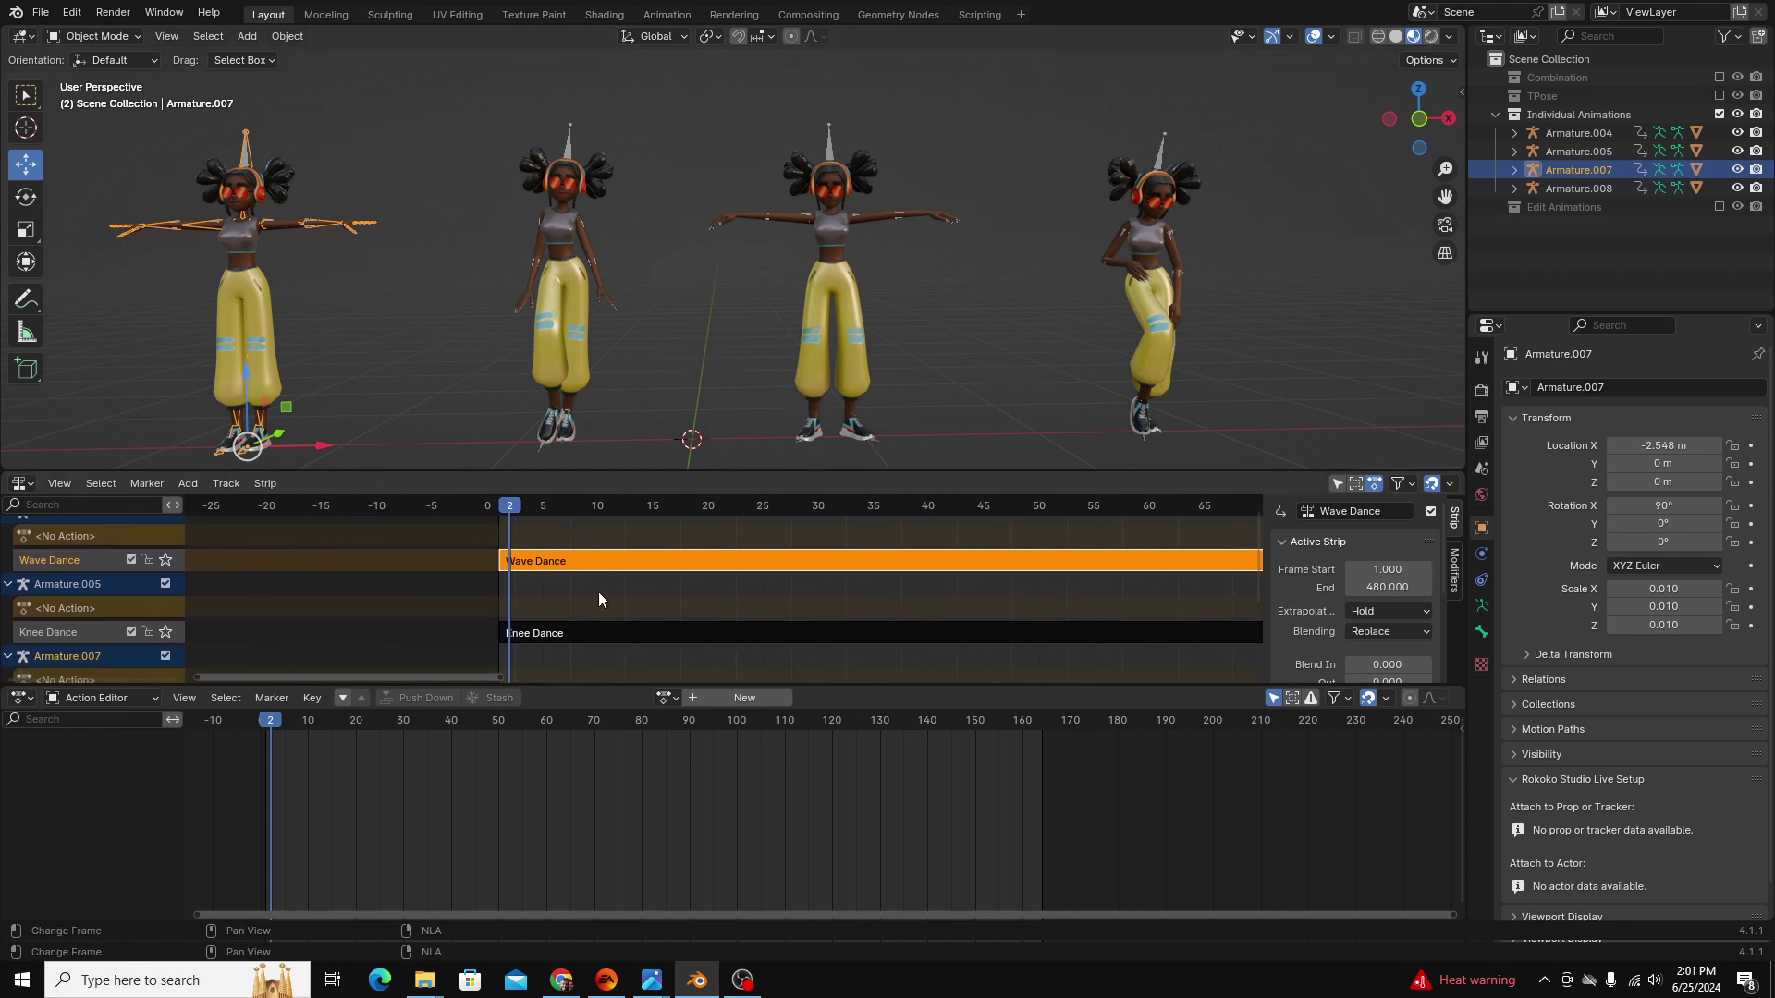
middle_click_drag(598, 593, 665, 618)
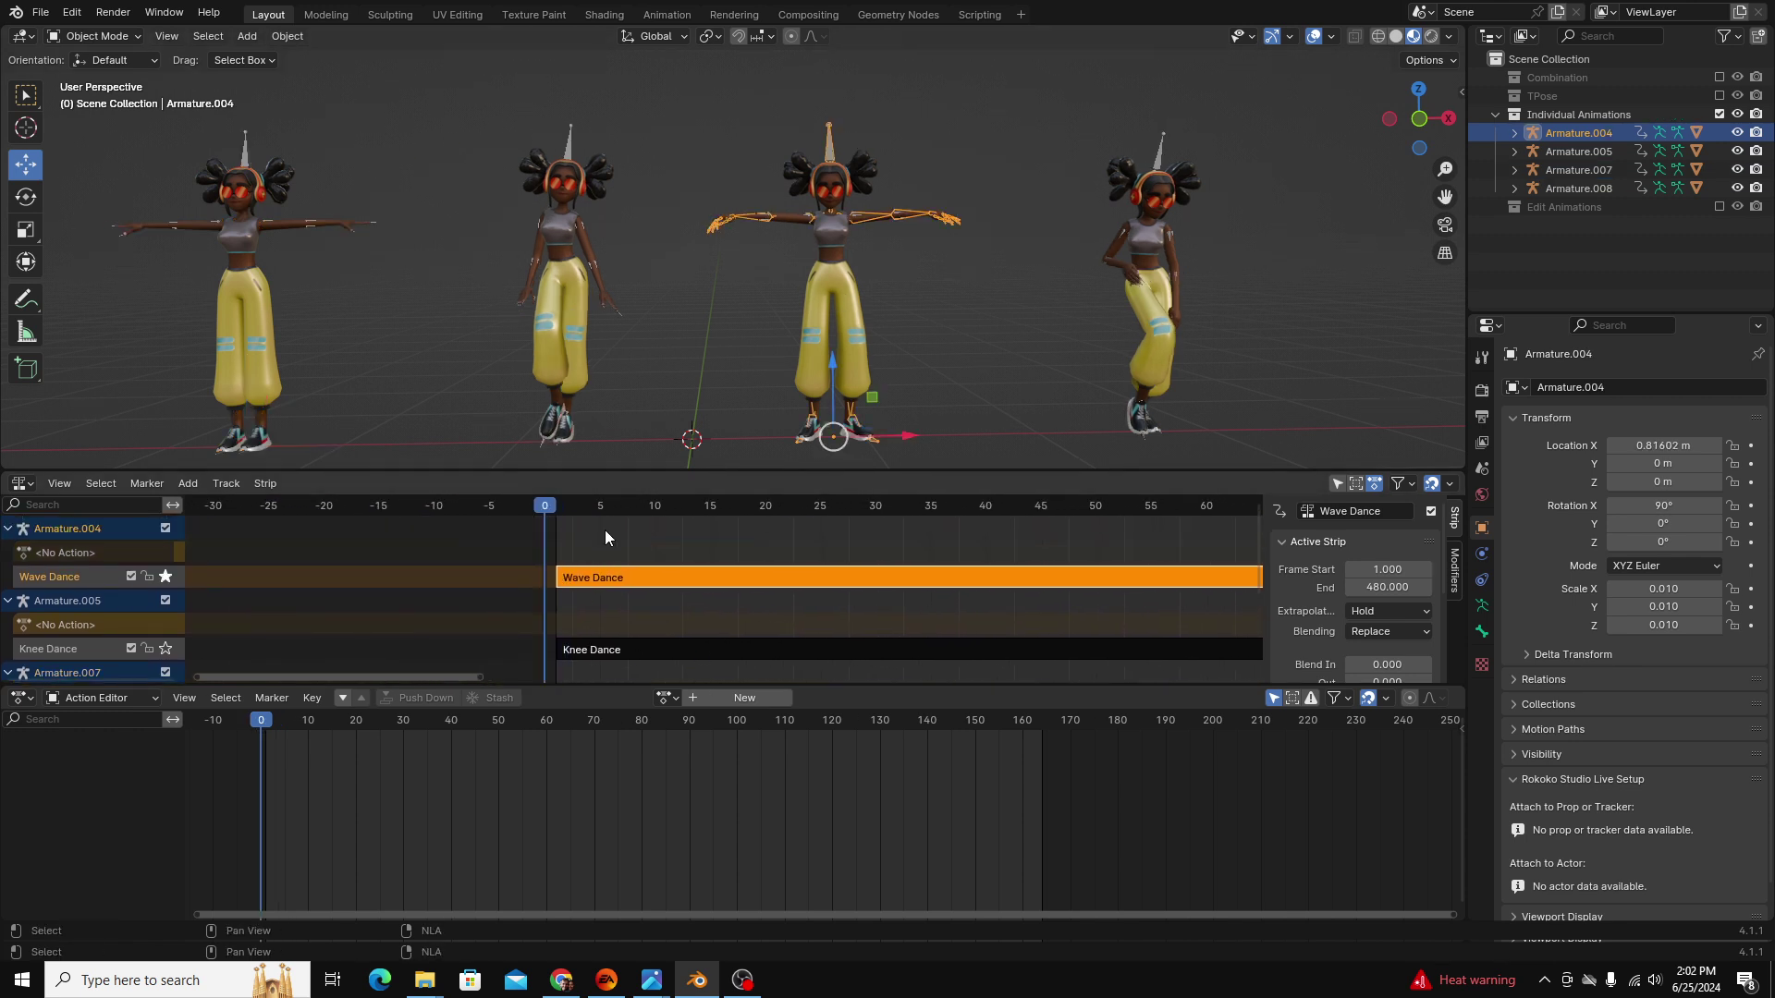
left_click_drag(605, 529, 651, 518)
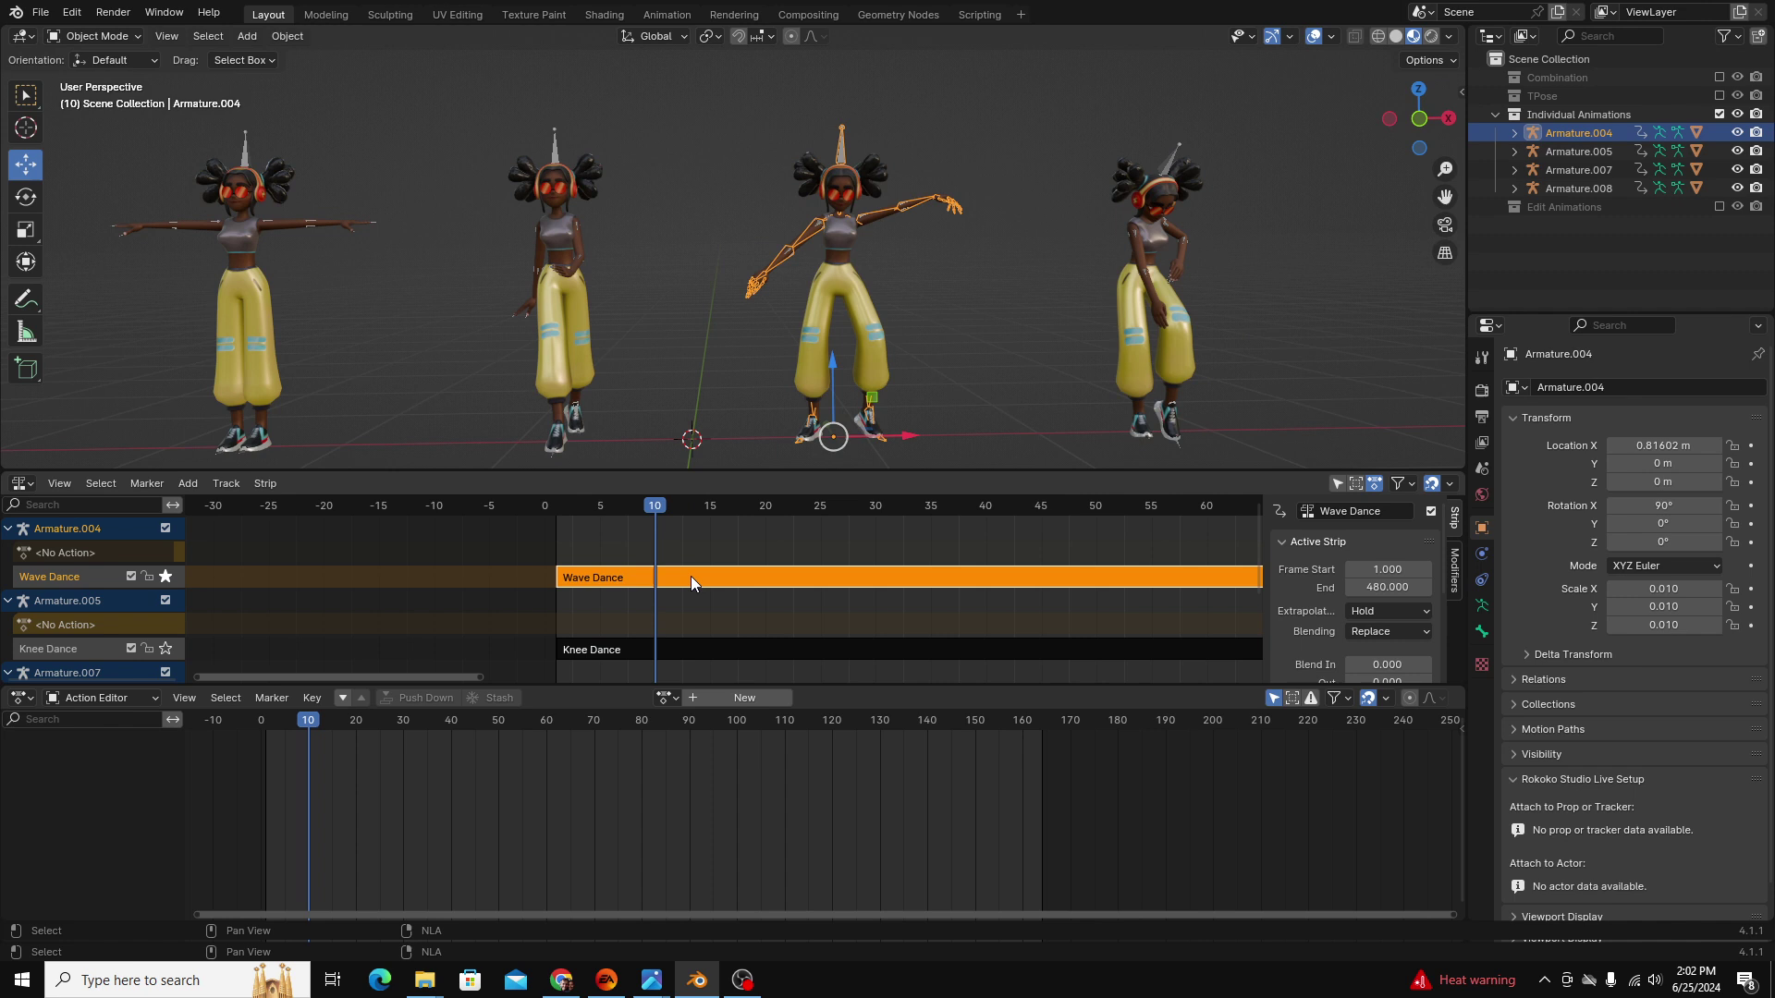
Open the Wave Dance strip's stashed action for editing, scrub it to frame 81, and leave the editing mode.
right_click(691, 575)
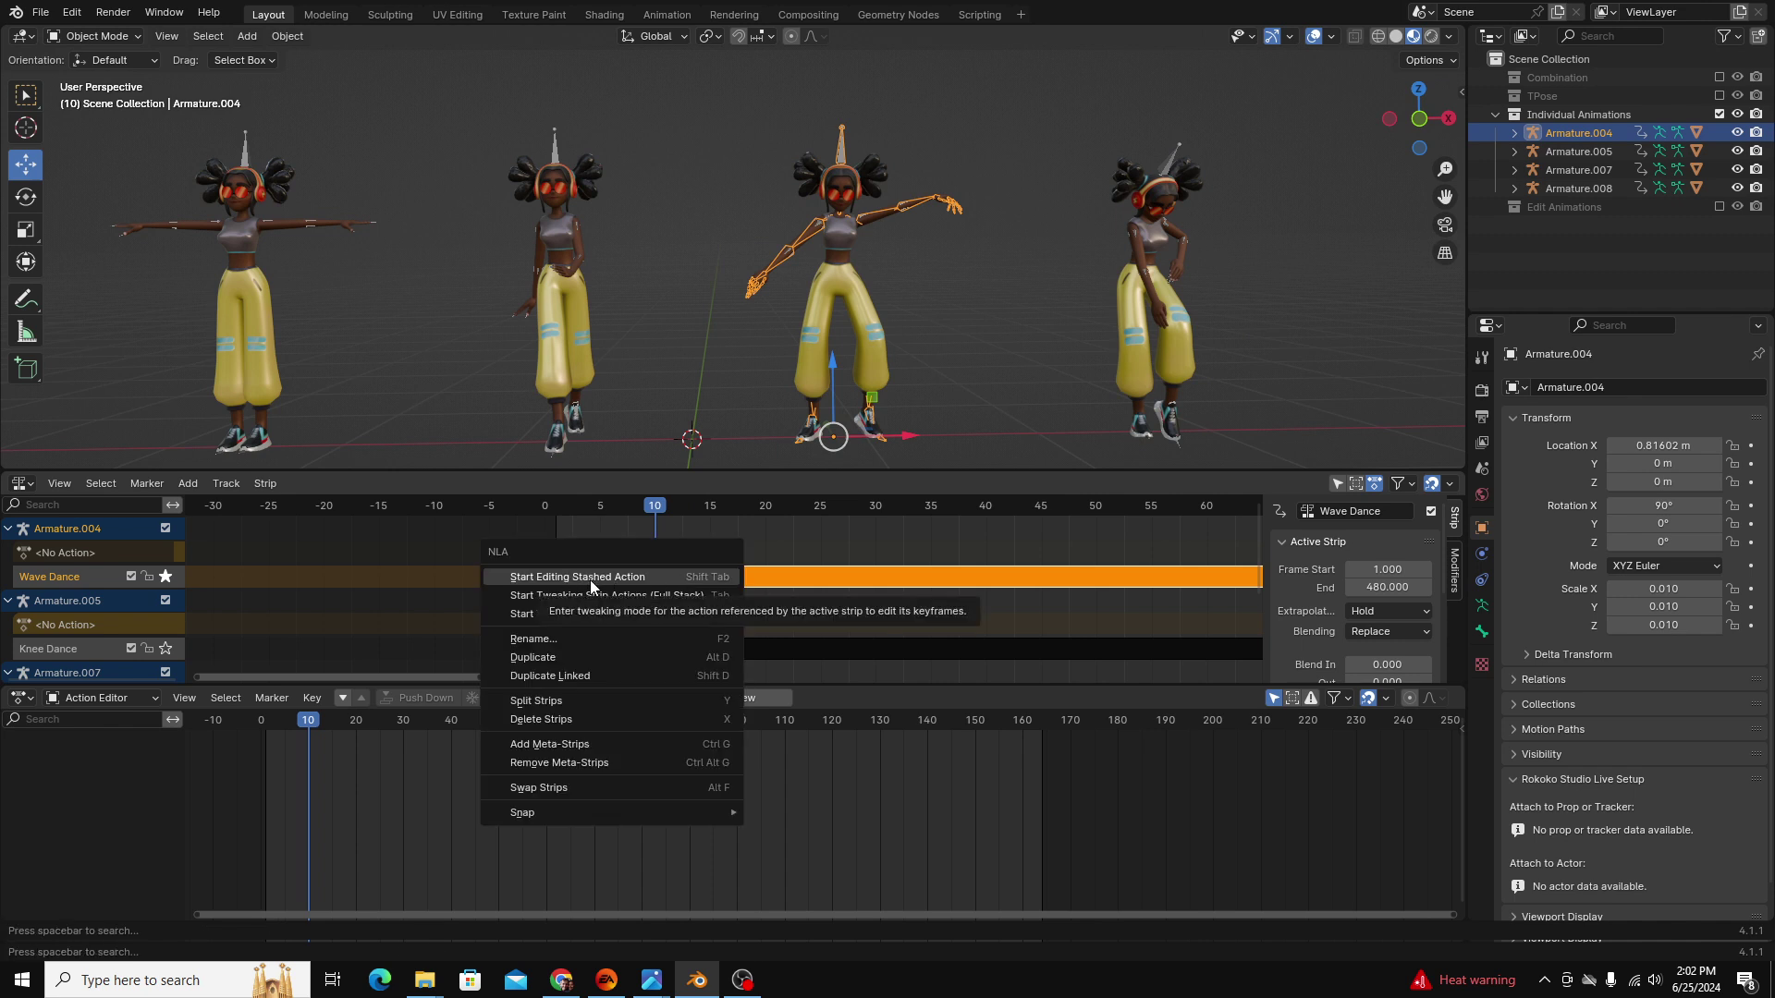
left_click(649, 577)
left_click_drag(310, 724, 647, 775)
key("Tab")
Hide the NLA editor's sidebar and deselect the Wave Dance strip.
left_click(651, 580)
key("n")
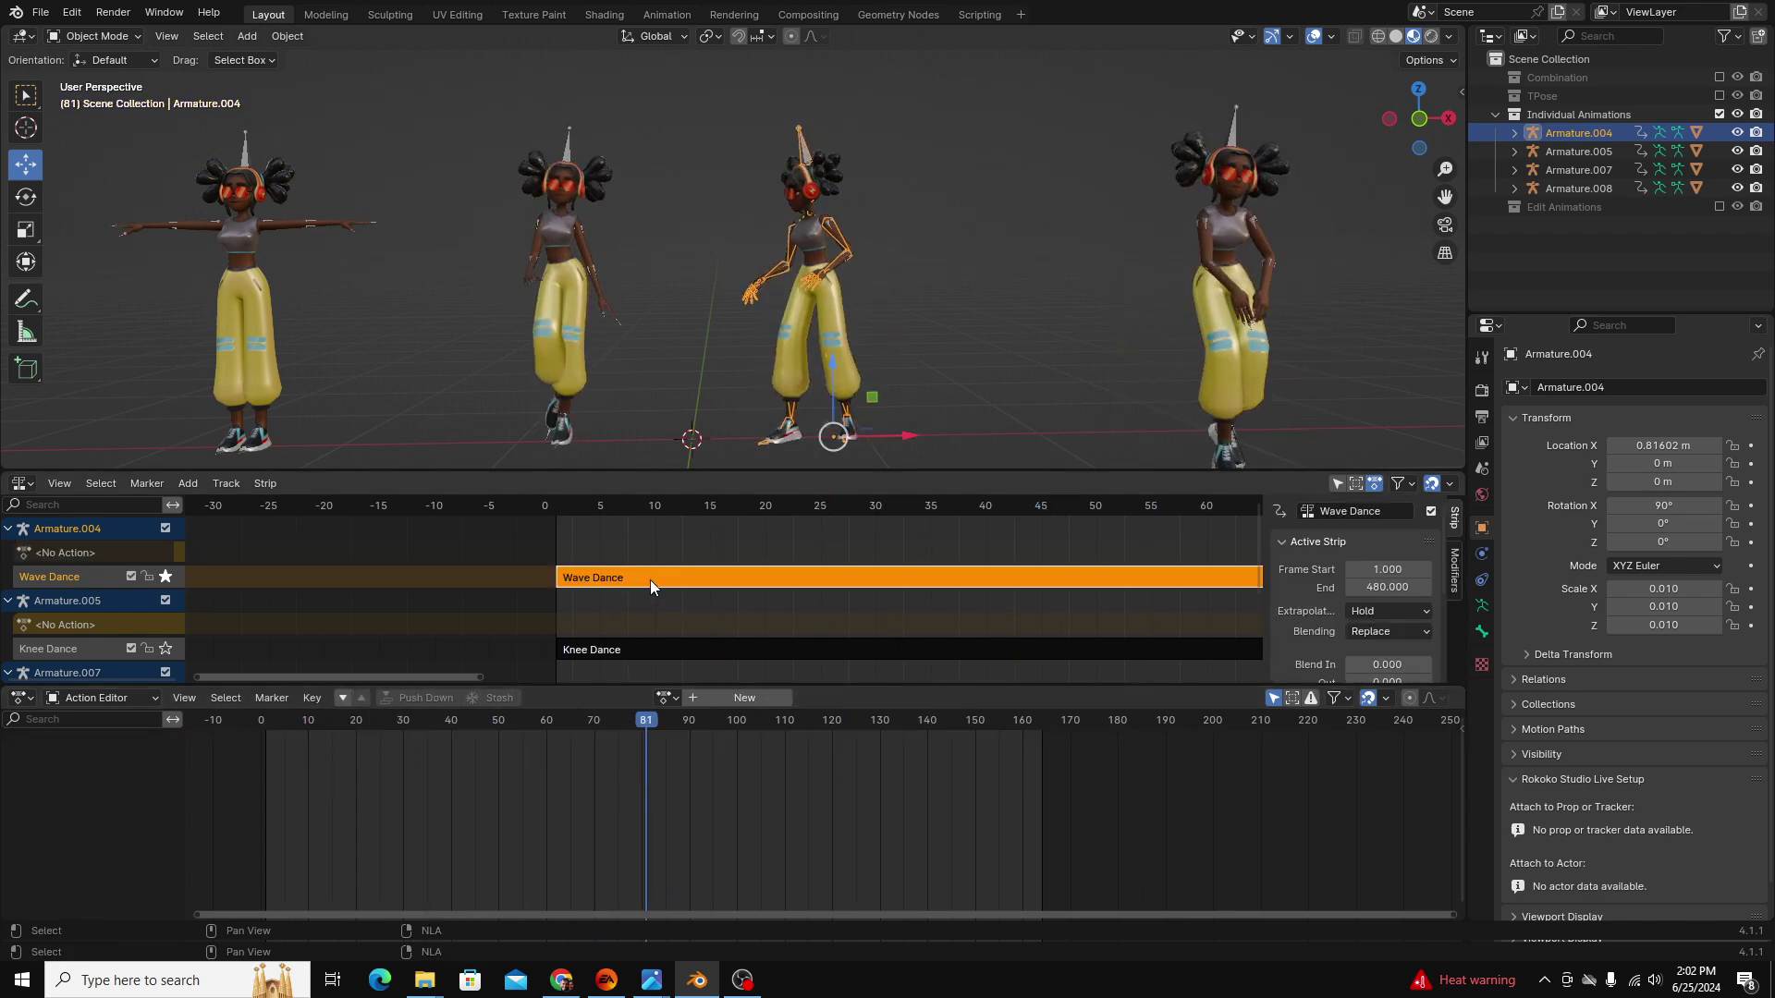
key("n")
left_click(650, 607)
key("space")
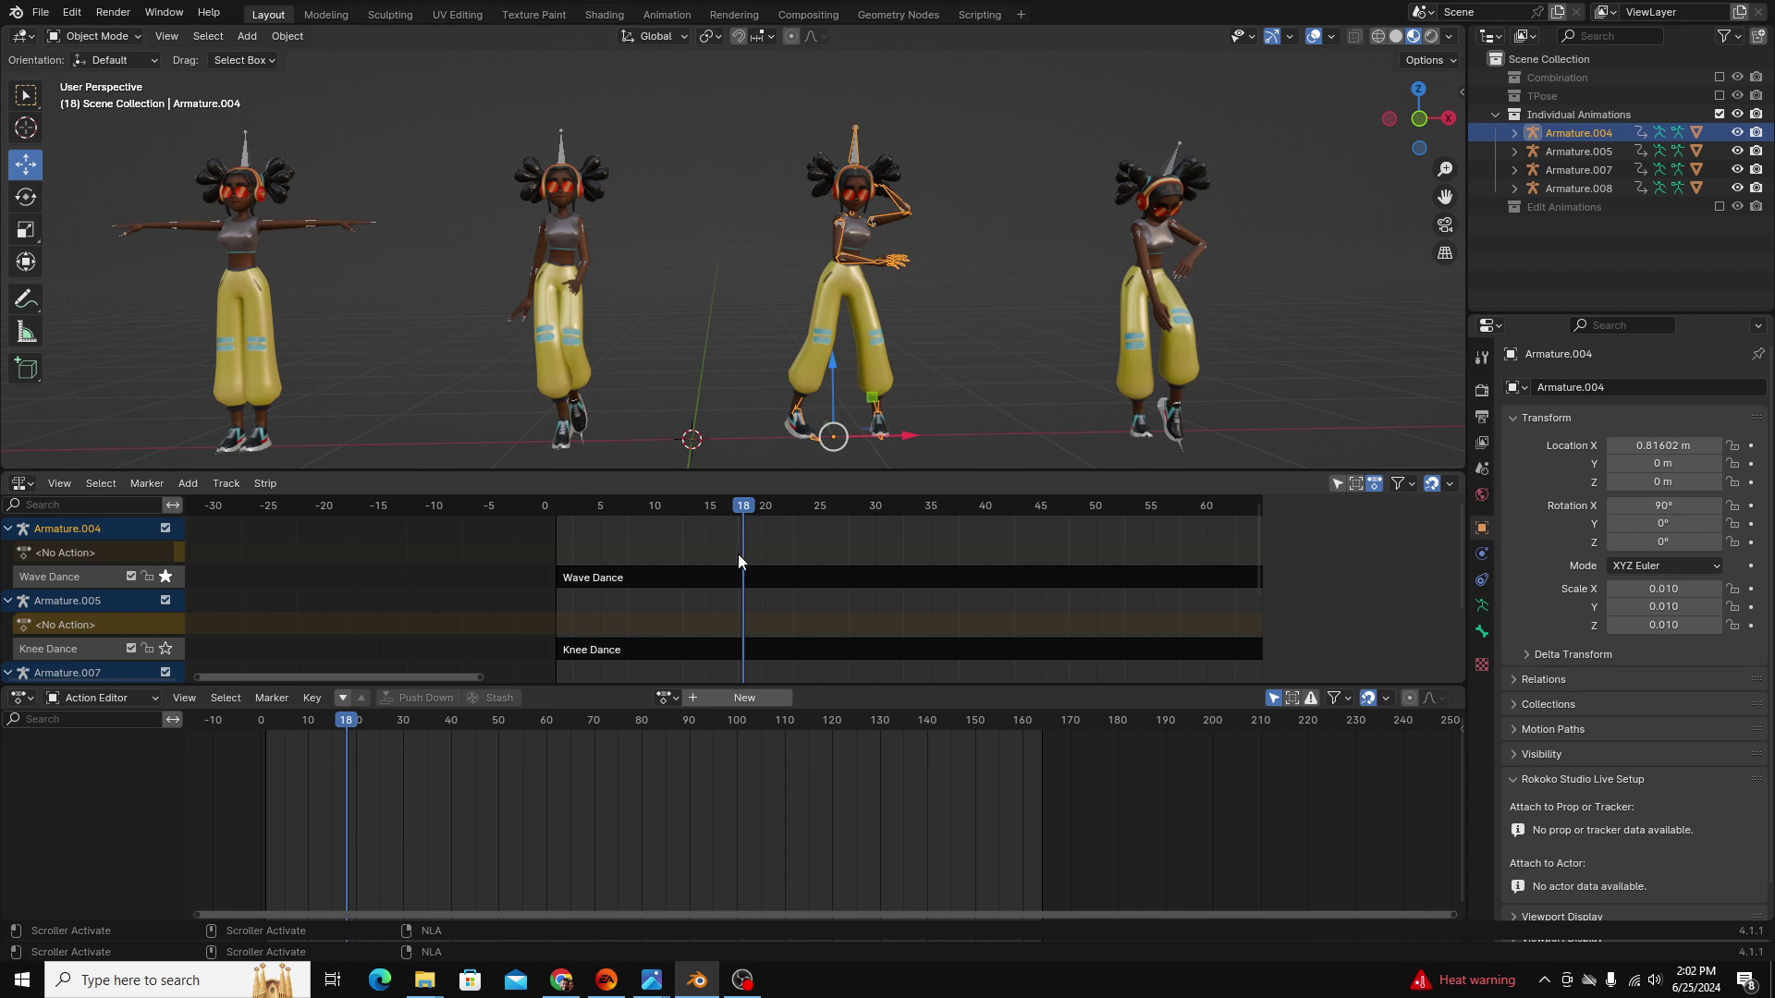
Examine the extent of the Wave Dance and Knee Dance strips and the characters' poses at frame 18.
middle_click_drag(774, 612, 780, 658)
scroll(775, 607, "down", 6)
scroll(899, 599, "down", 5)
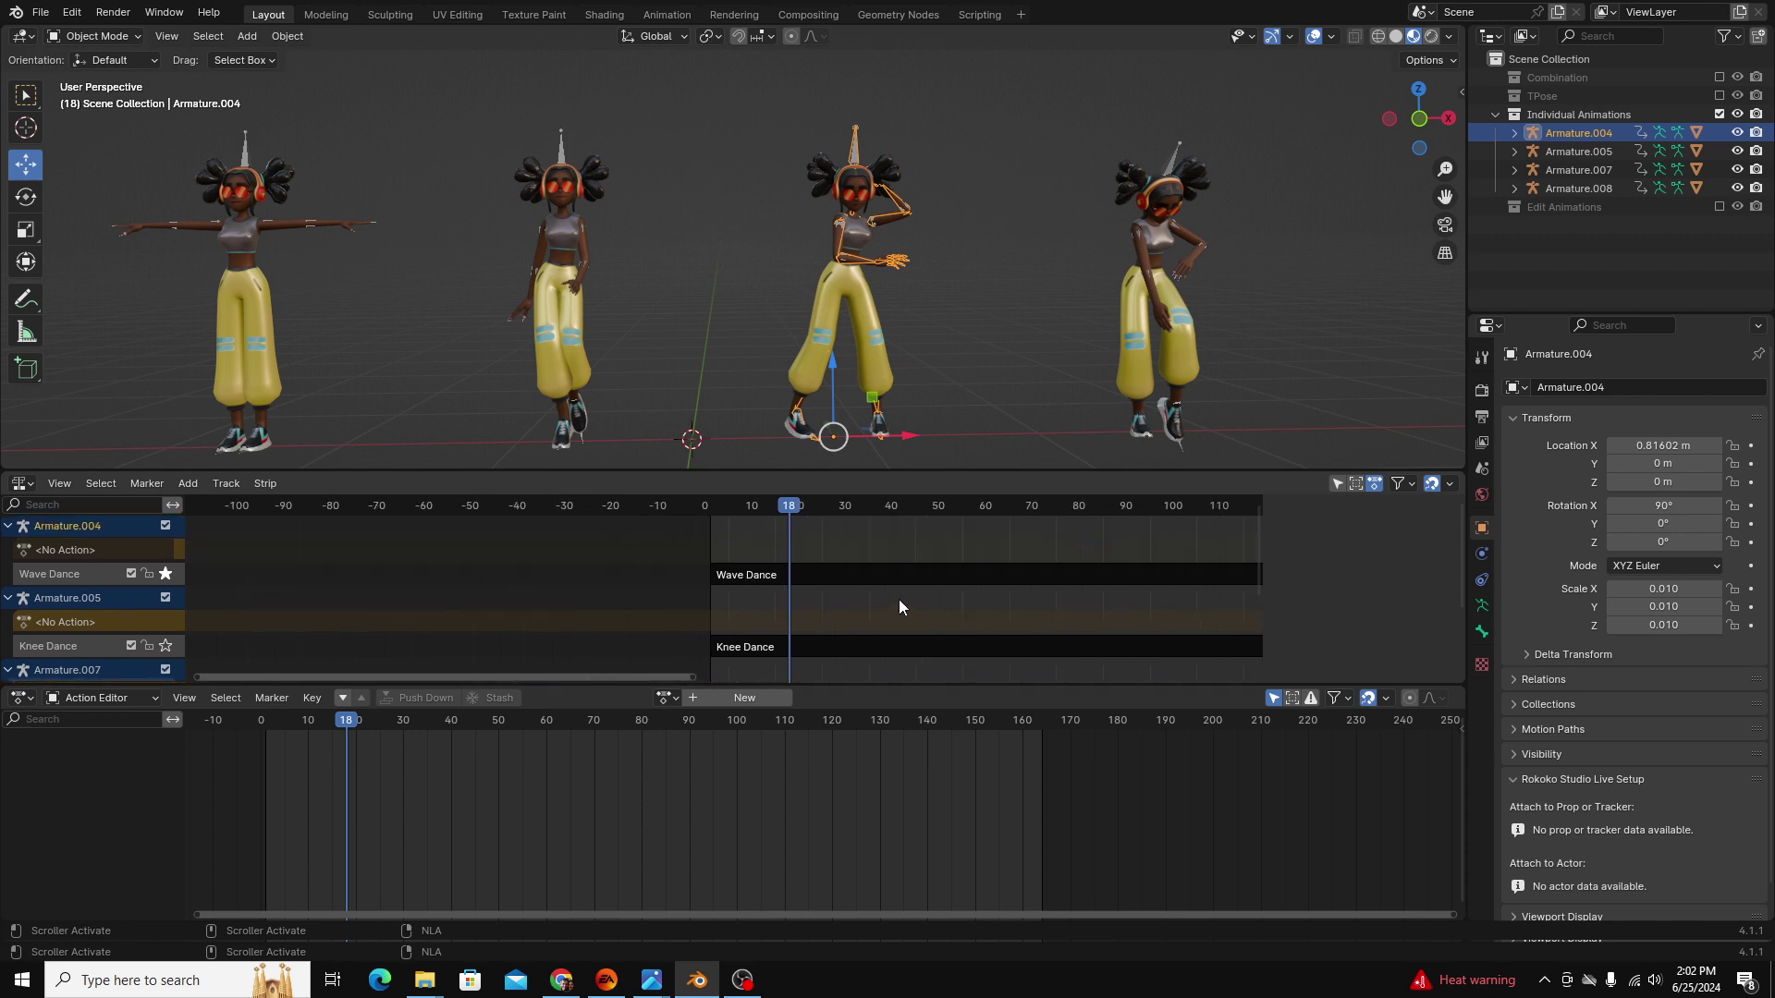
middle_click_drag(880, 608, 808, 623)
scroll(793, 626, "down", 3)
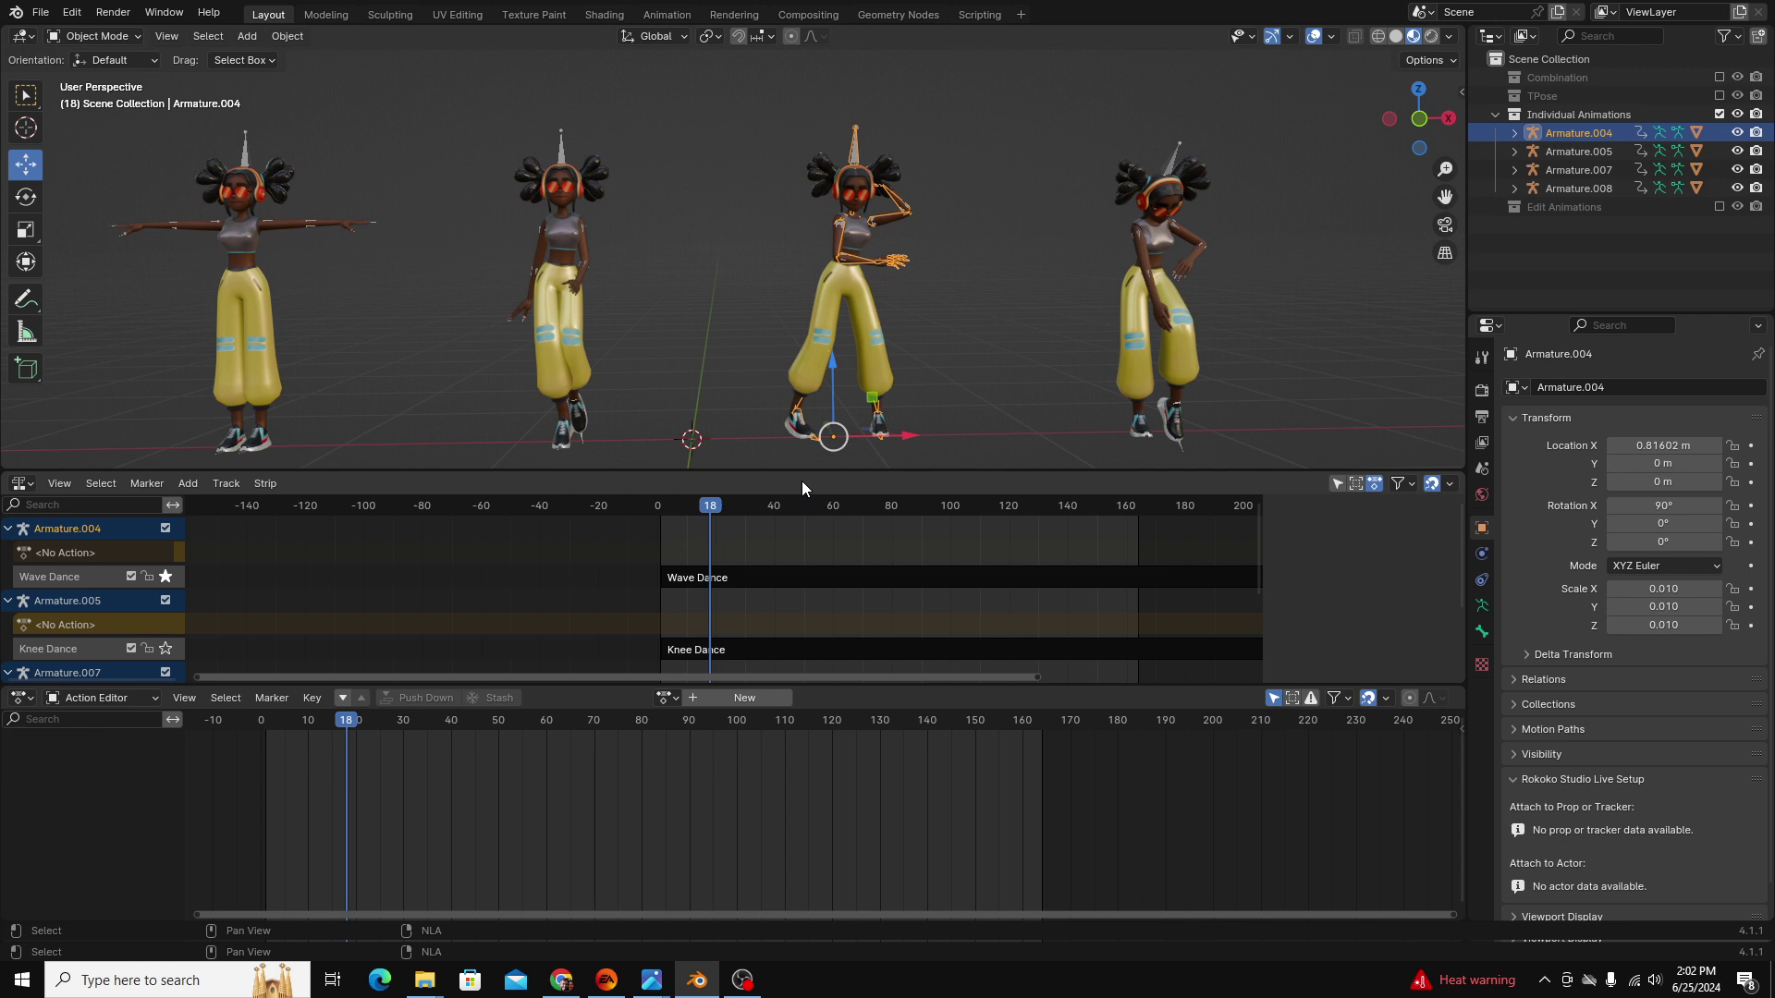
scroll(883, 137, "up", 3)
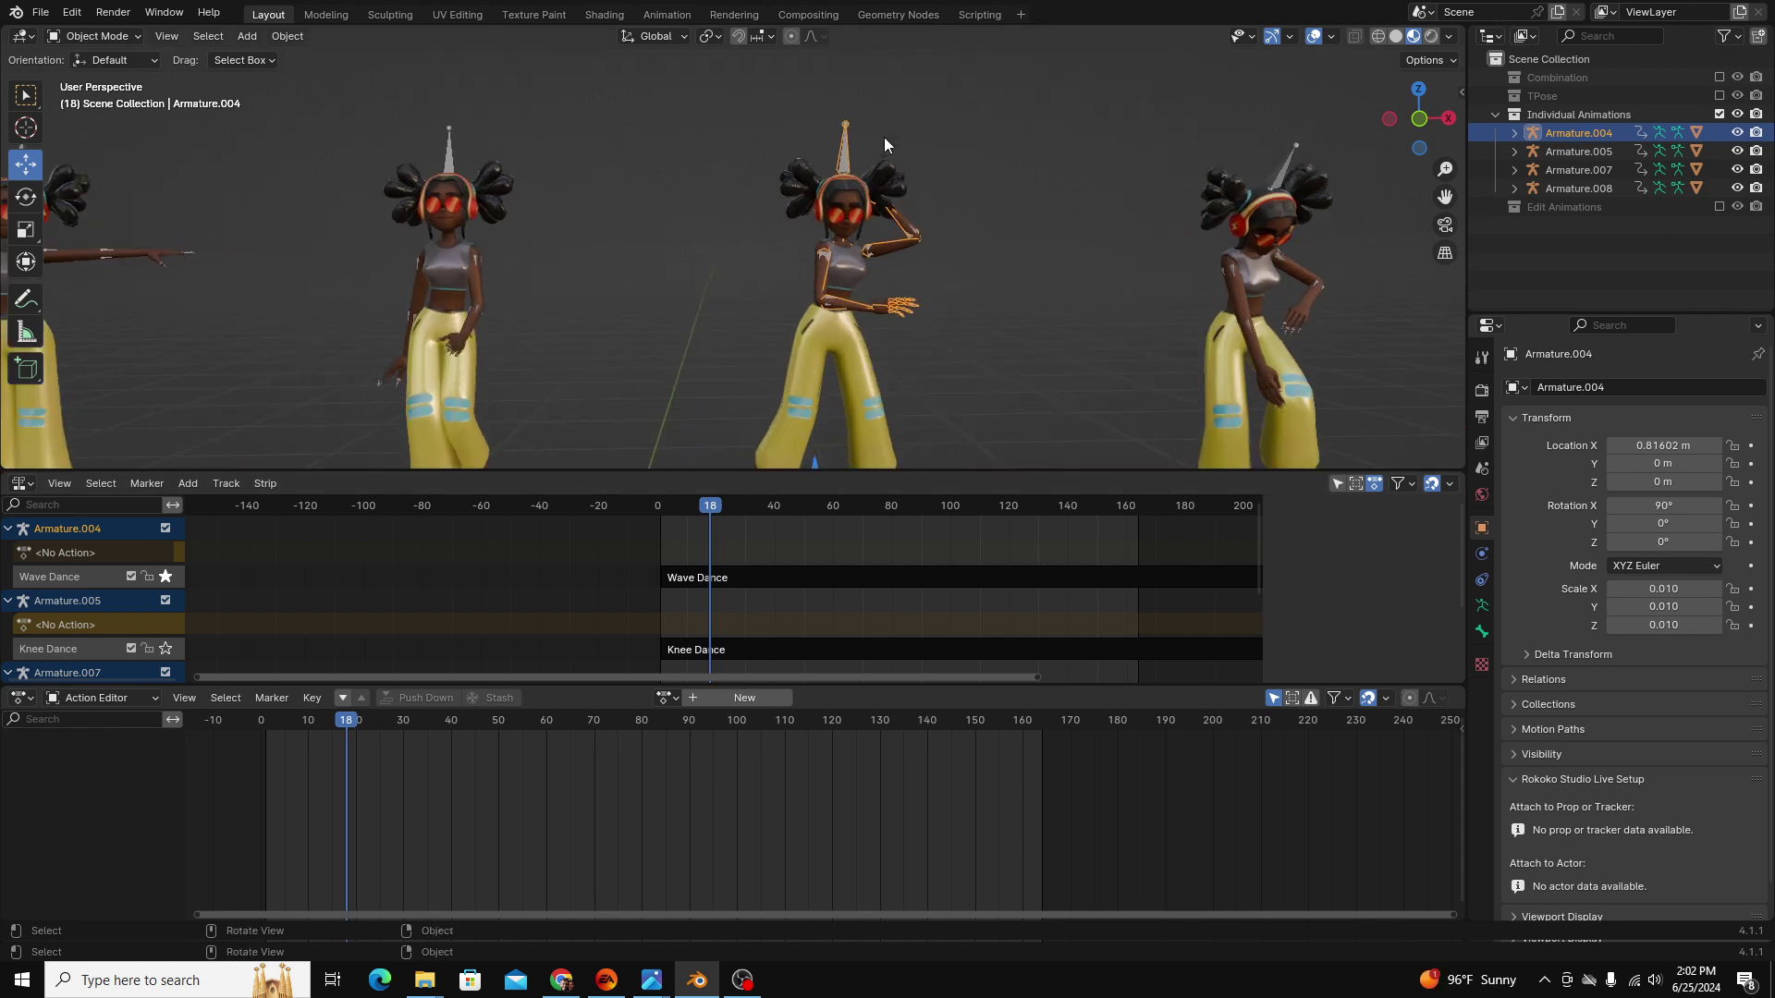
scroll(914, 368, "down", 5)
middle_click_drag(913, 368, 902, 330, "shift")
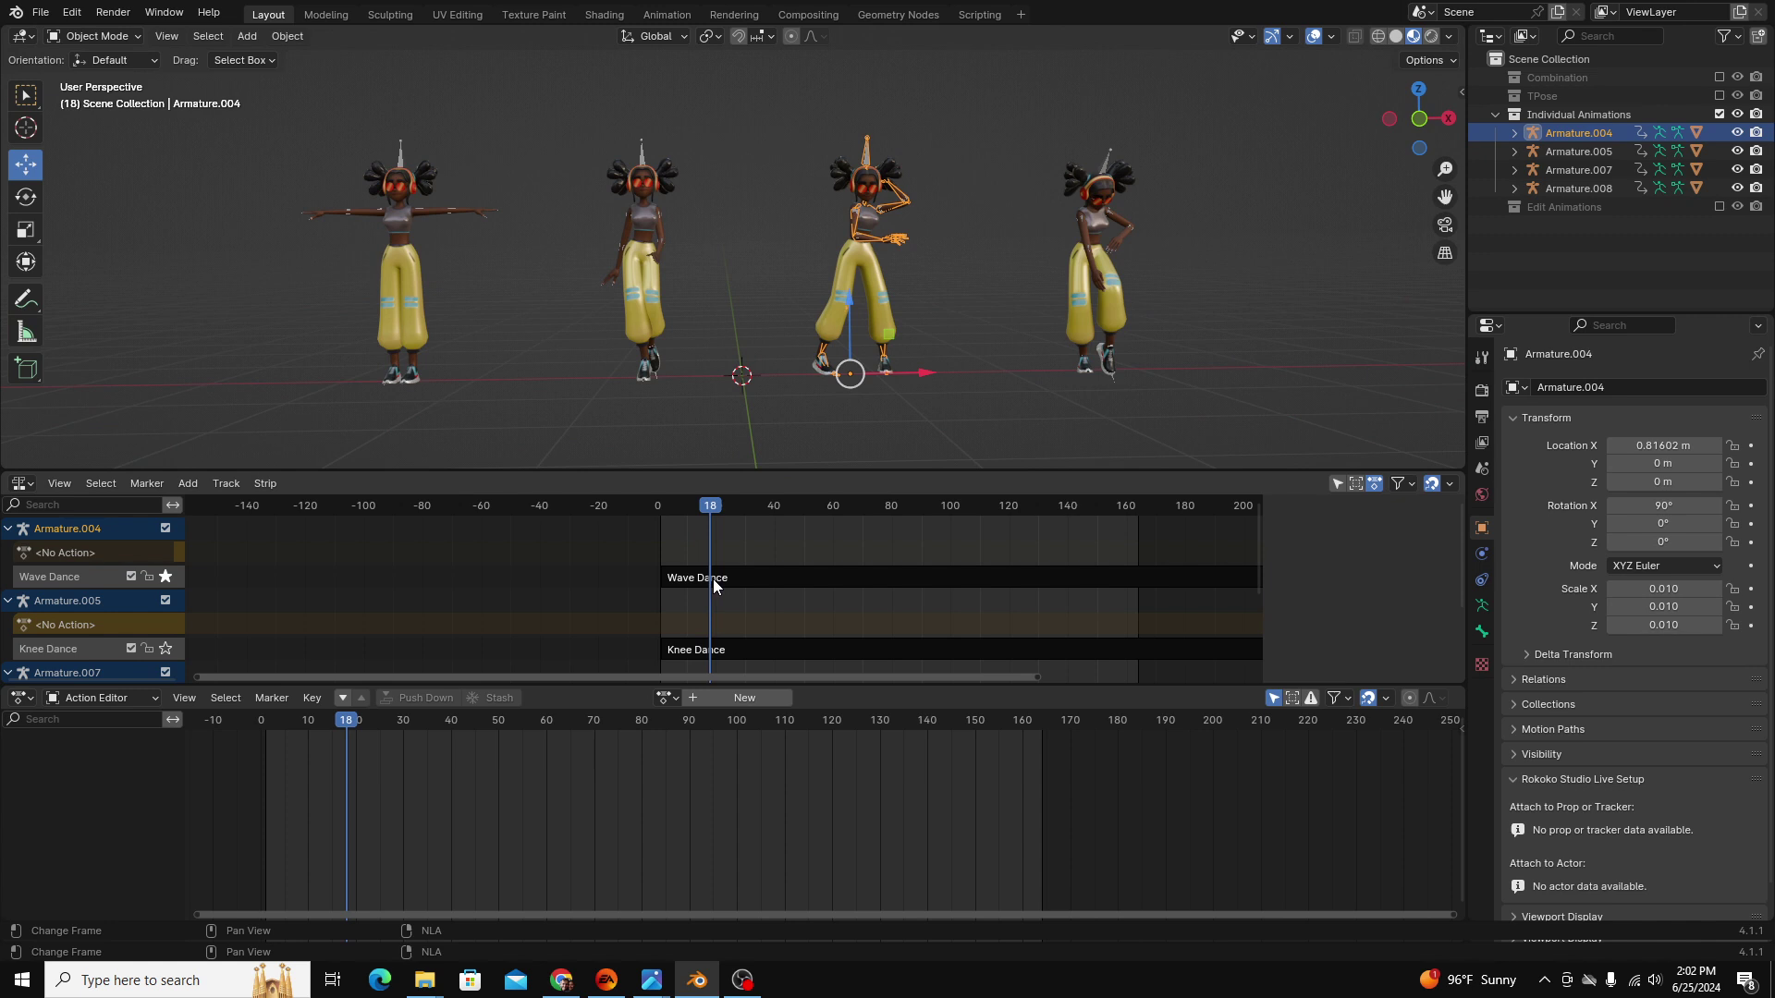
middle_click_drag(1002, 623, 993, 610)
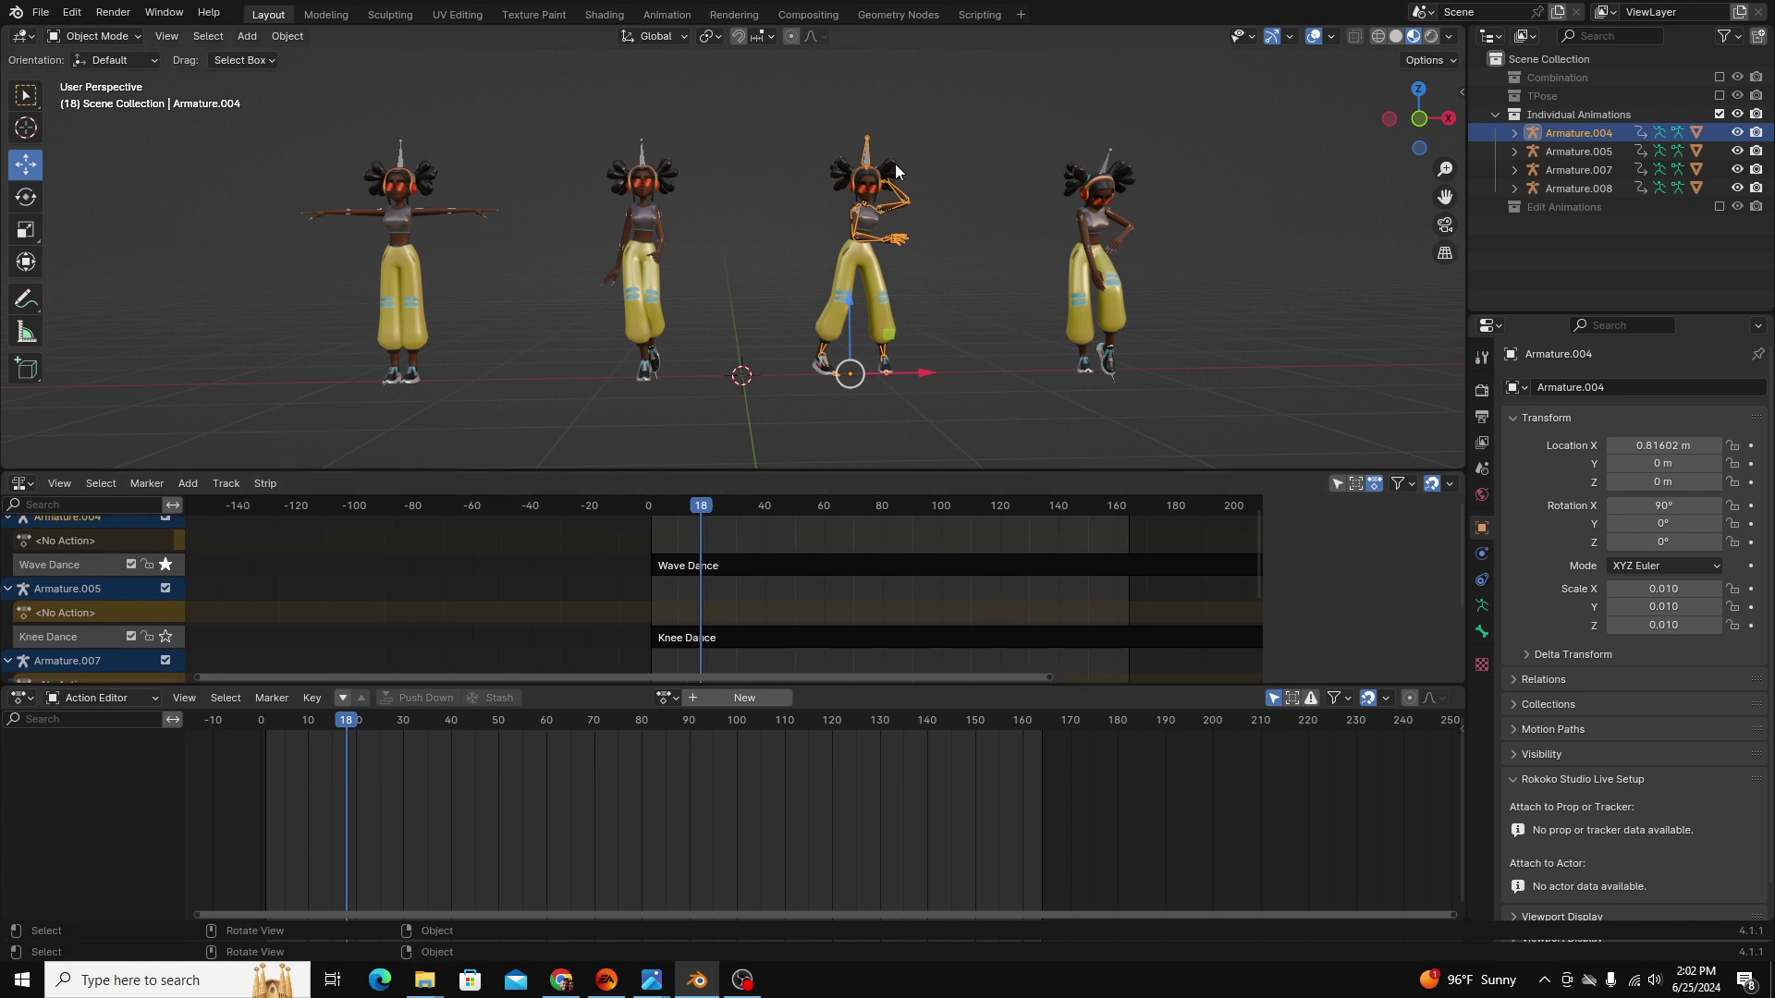
scroll(869, 157, "up", 3)
middle_click_drag(856, 307, 856, 207)
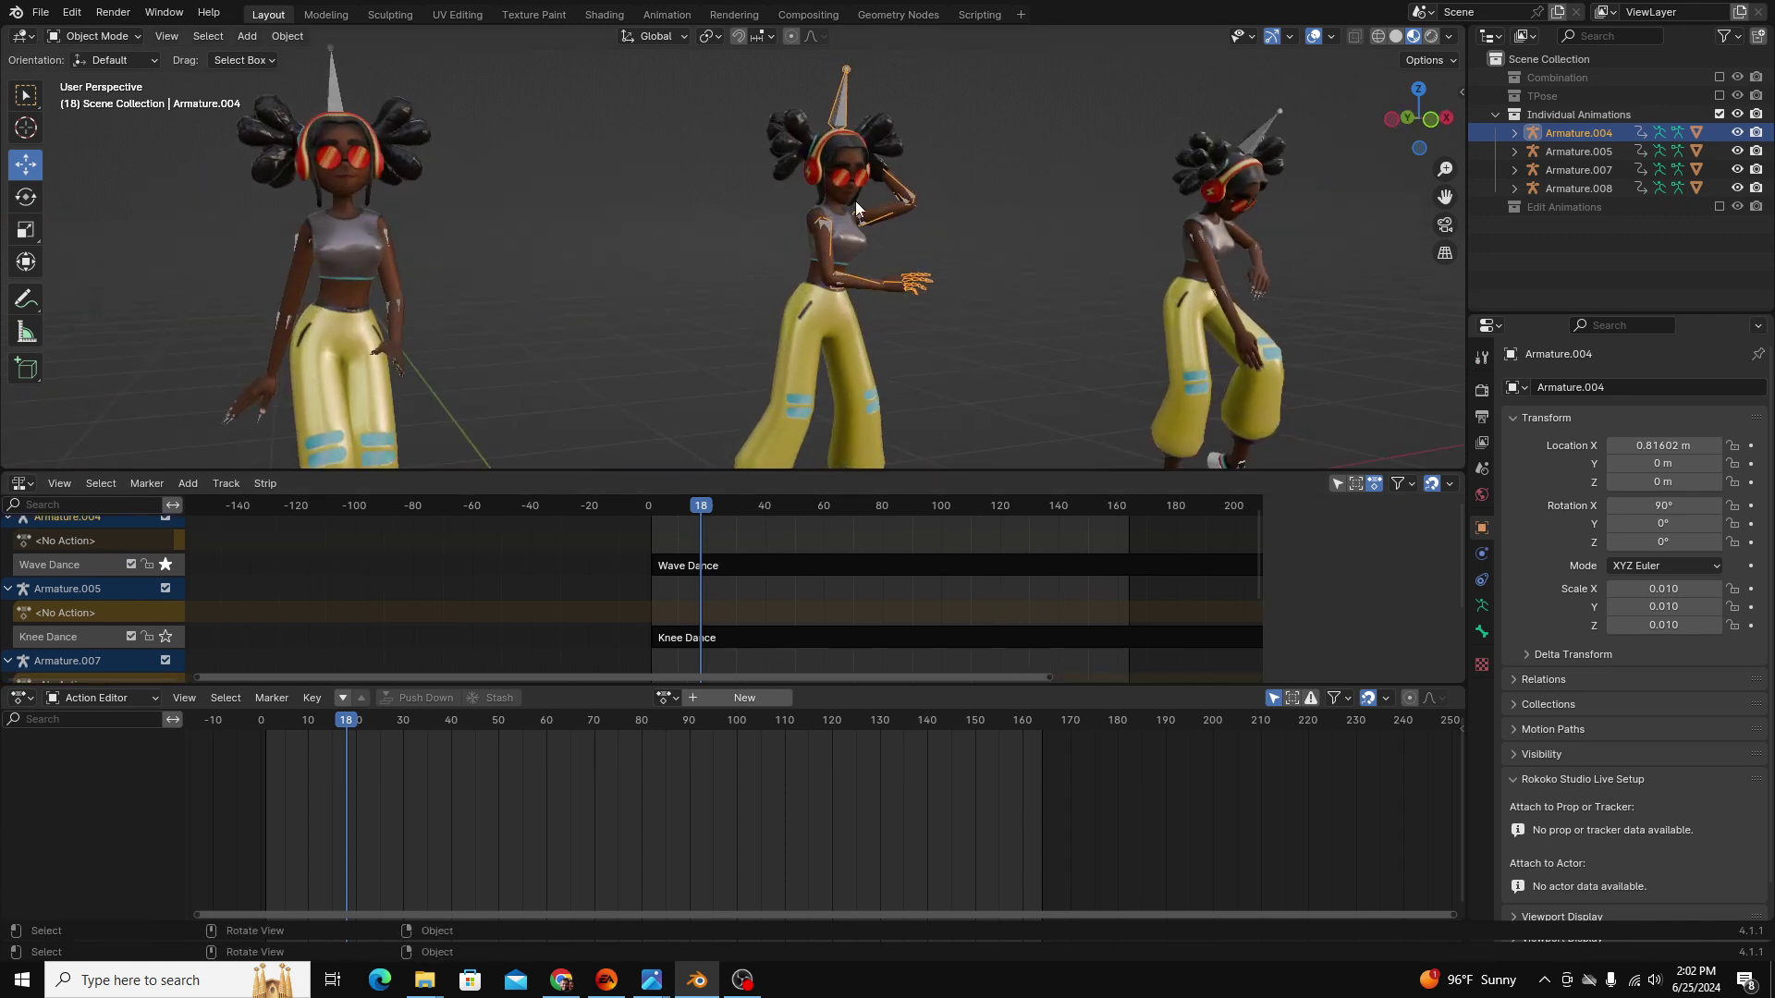
Hide the Ch03.004 and Ch03.005 character meshes and inspect the bare armatures underneath.
left_click(839, 147)
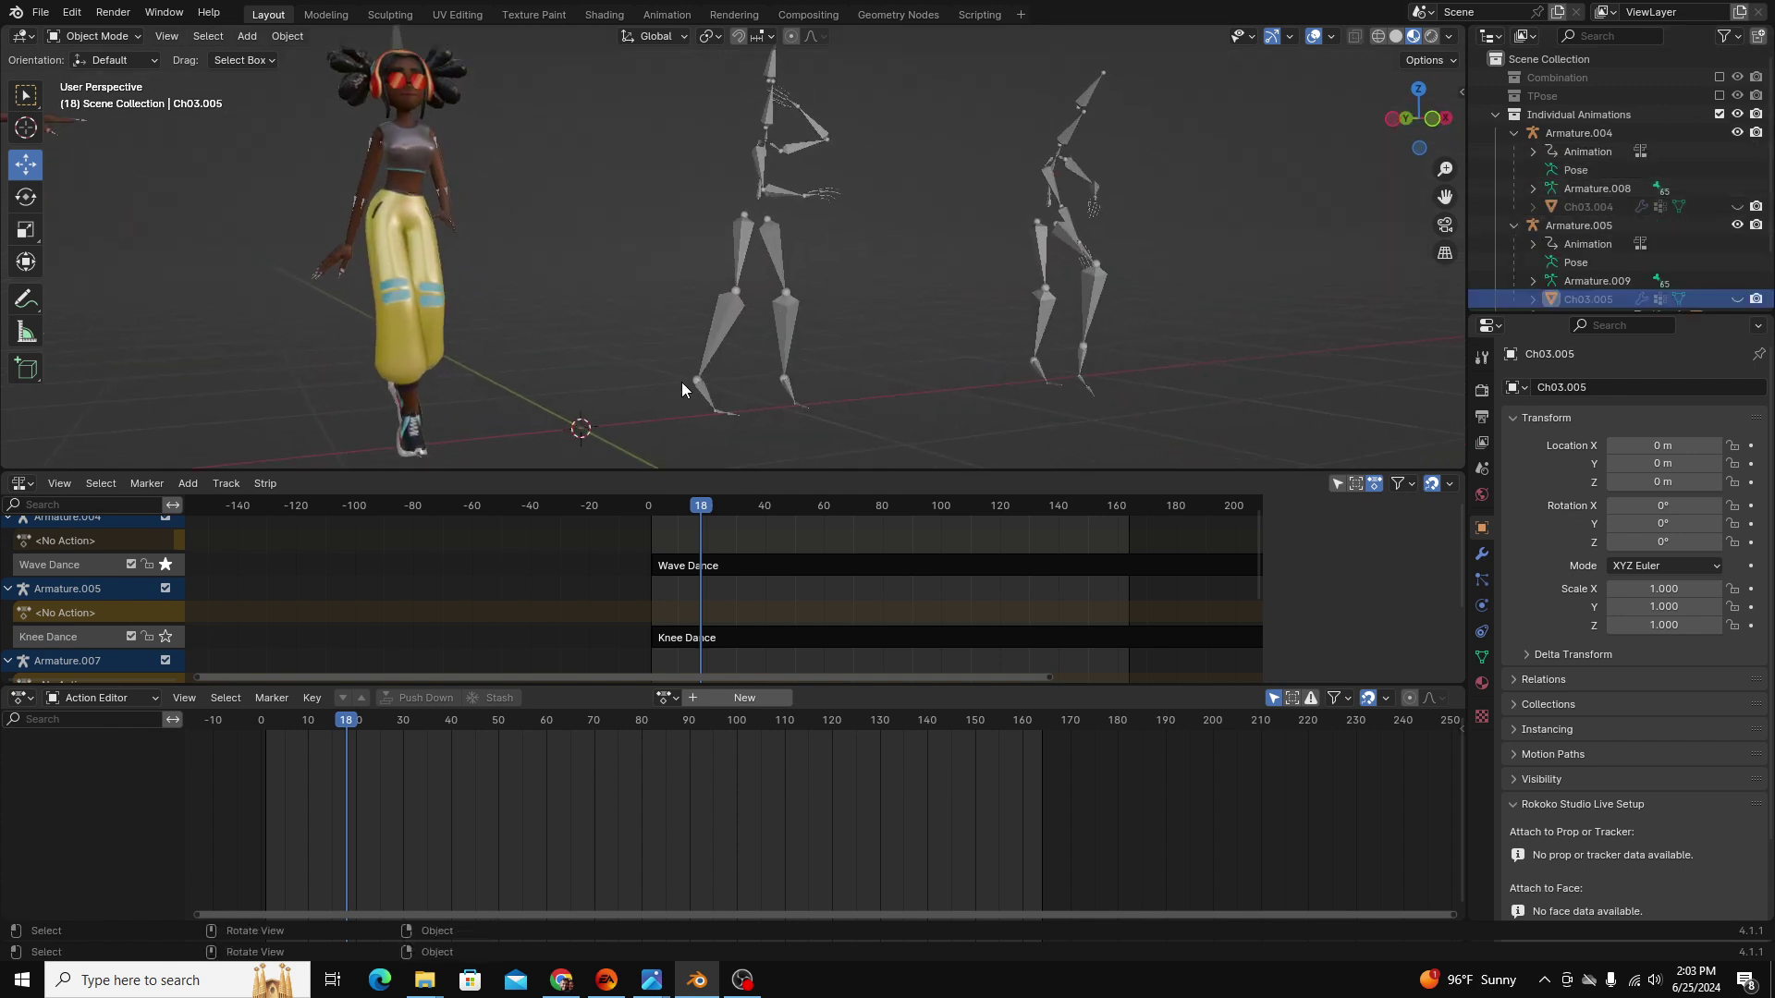
middle_click_drag(682, 388, 1109, 258)
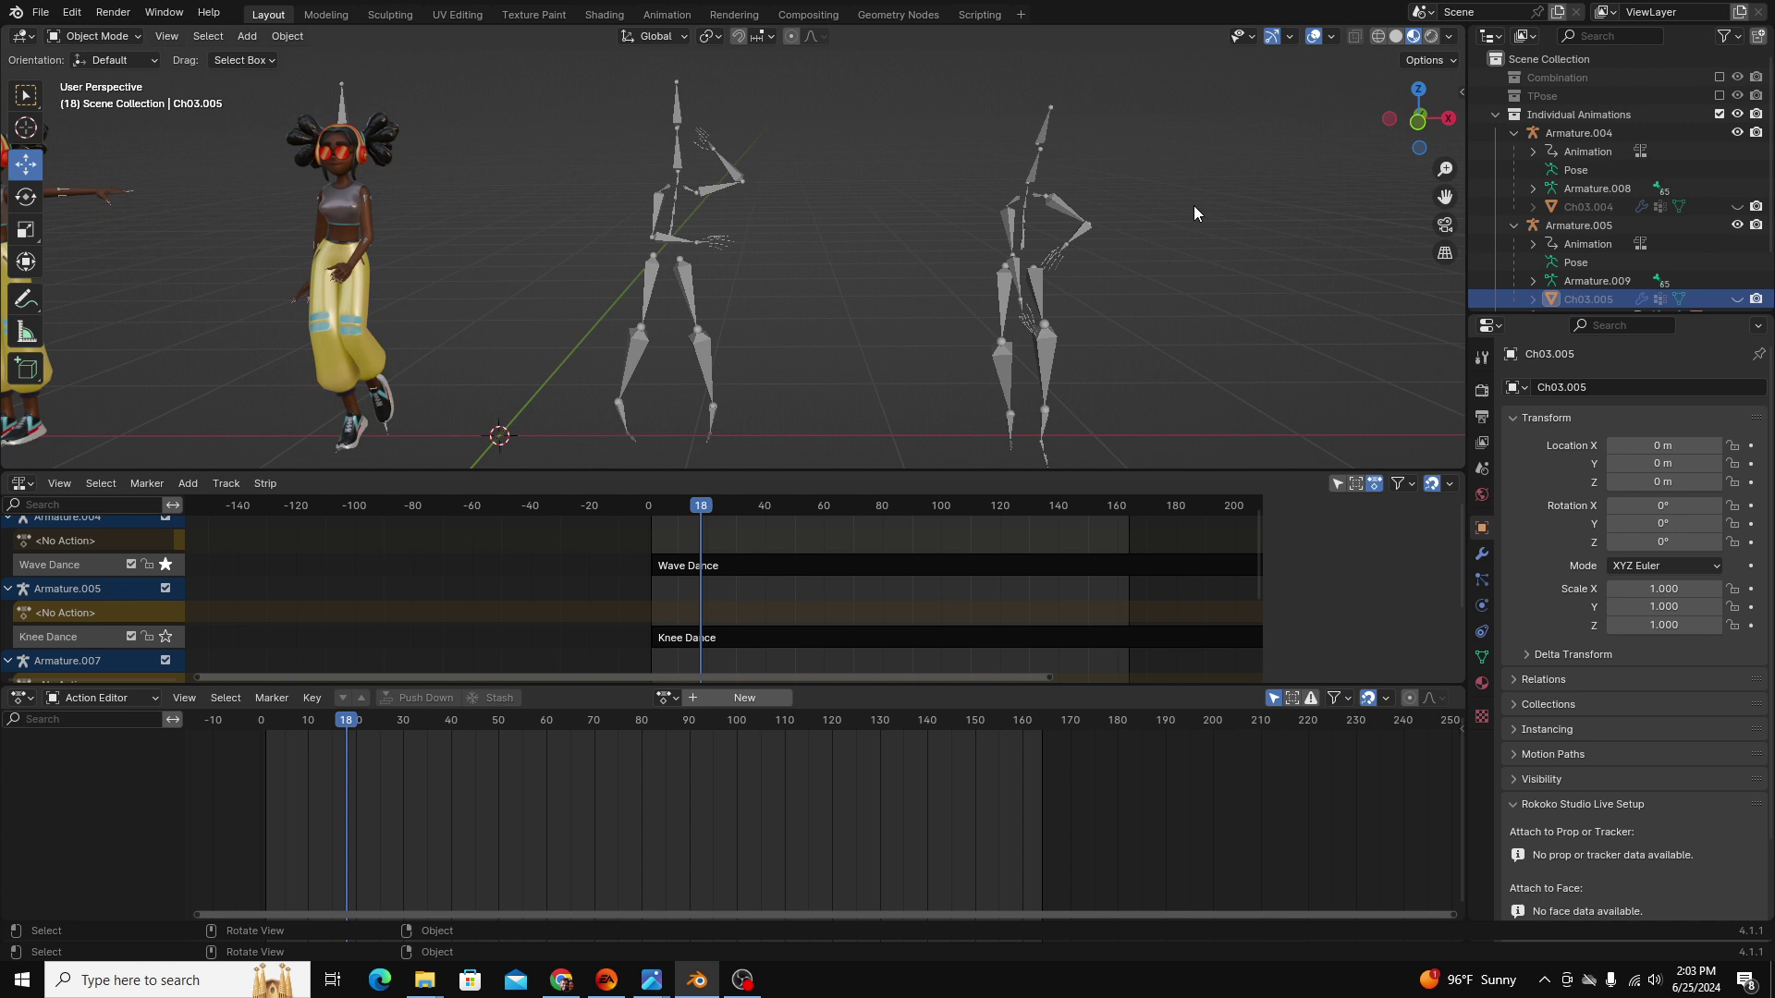
scroll(1112, 227, "up", 3)
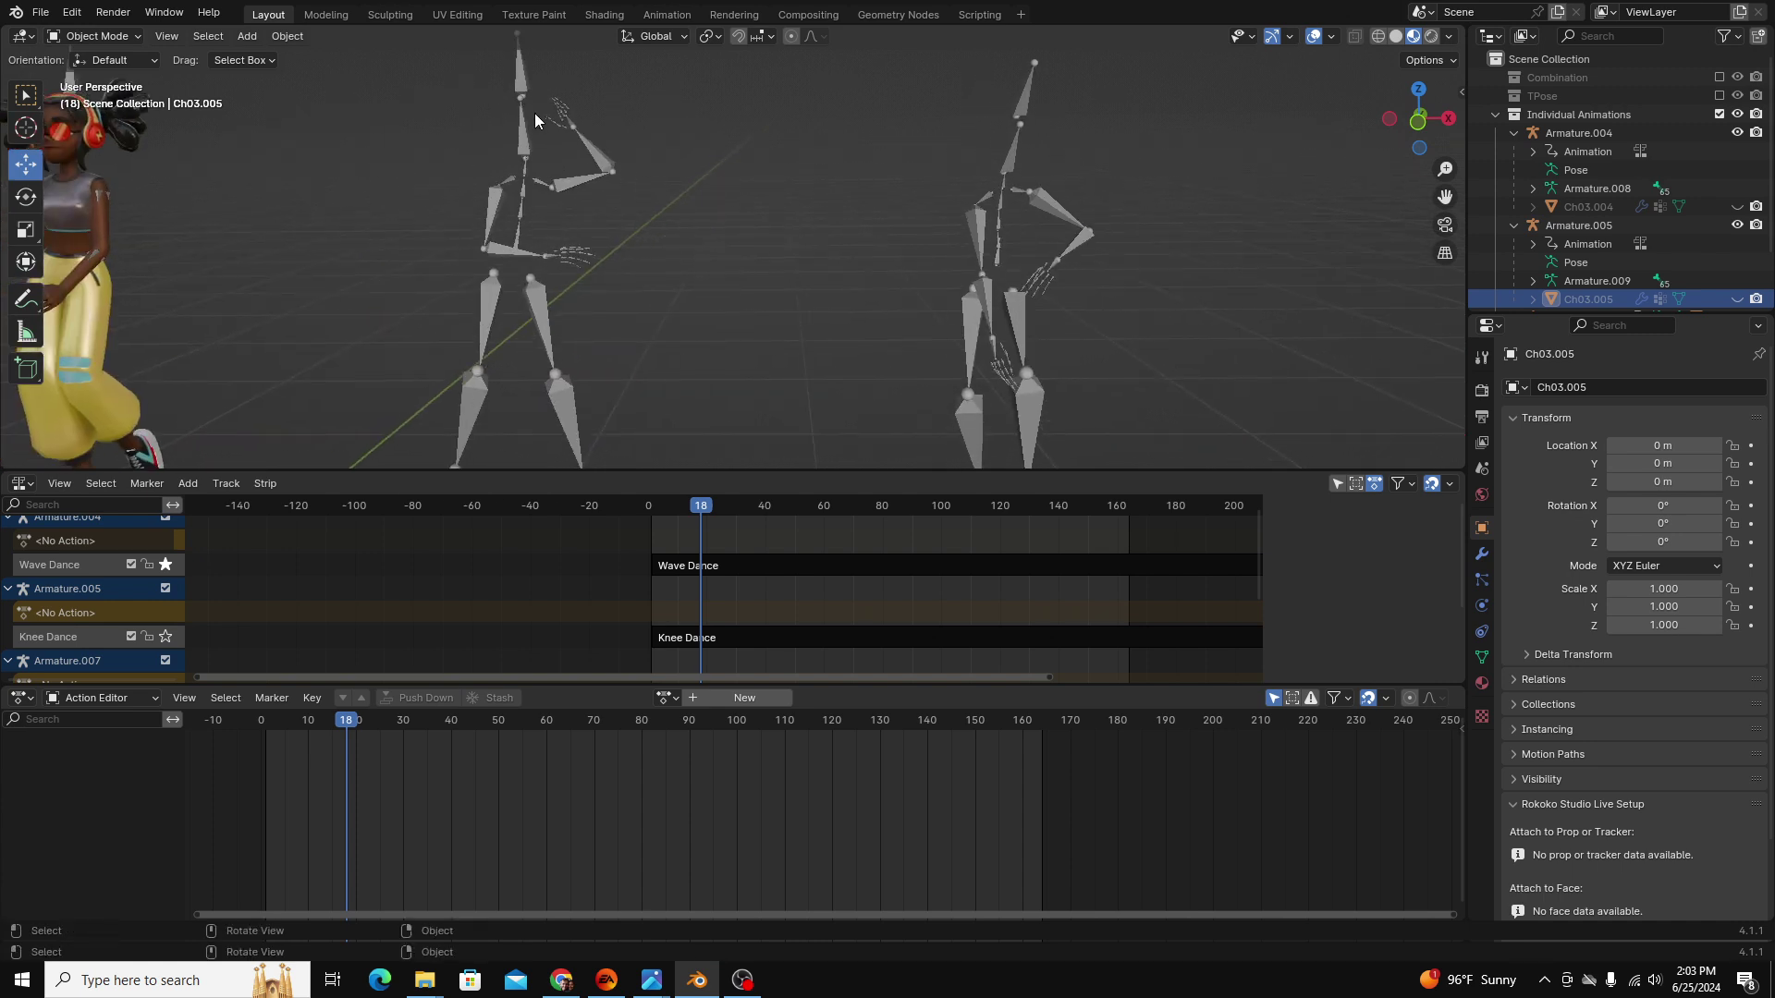
scroll(533, 113, "down", 2)
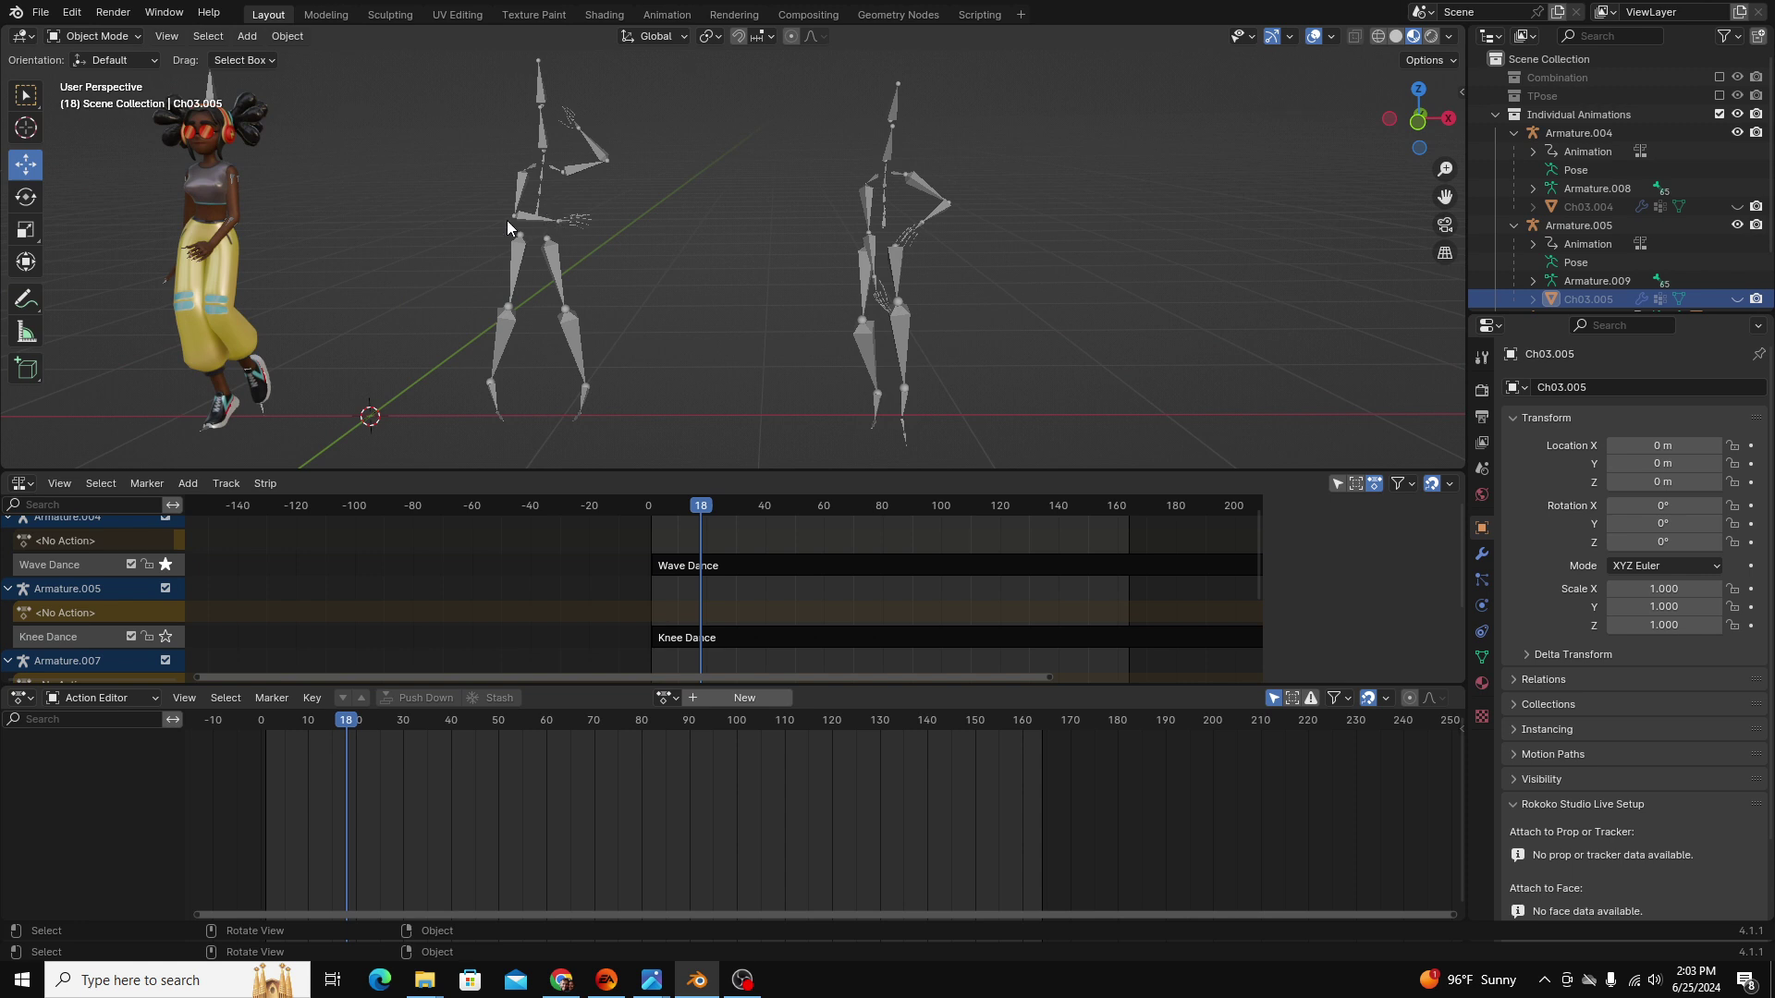
middle_click_drag(506, 220, 780, 320, "shift")
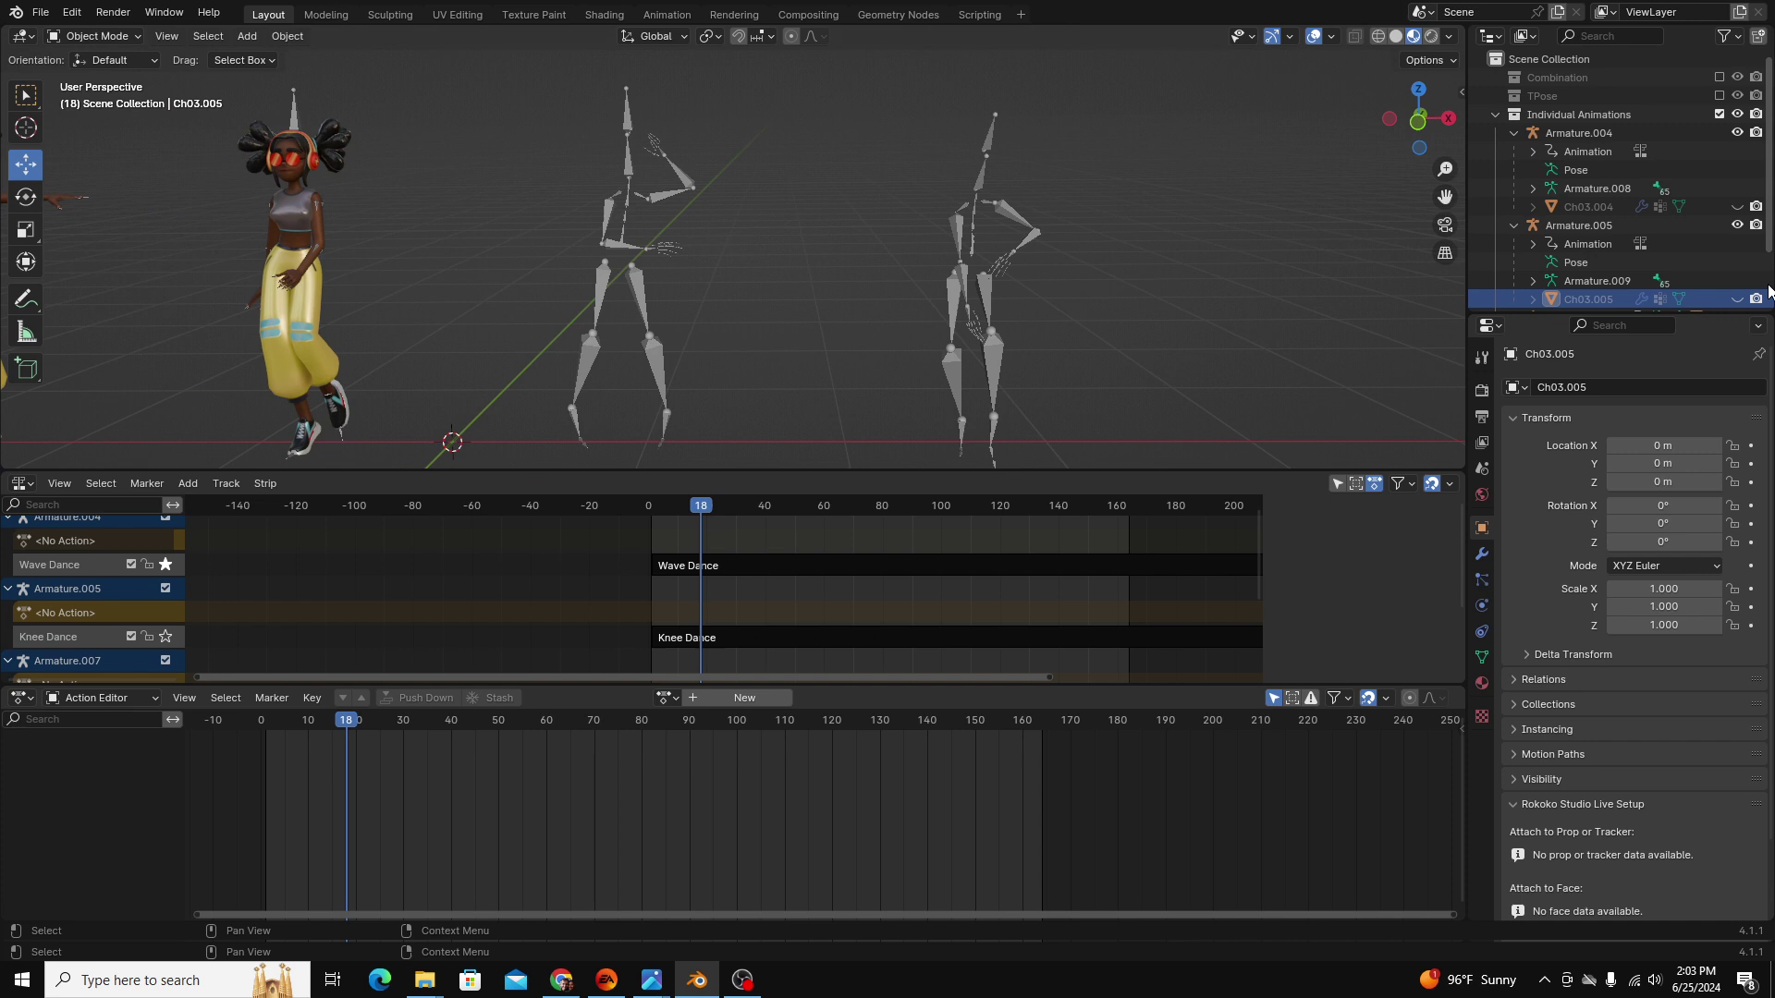
Make the Ch03.005 and Ch03.004 character meshes visible again on their armatures.
left_click(1738, 298)
left_click(1738, 206)
scroll(972, 306, "down", 2)
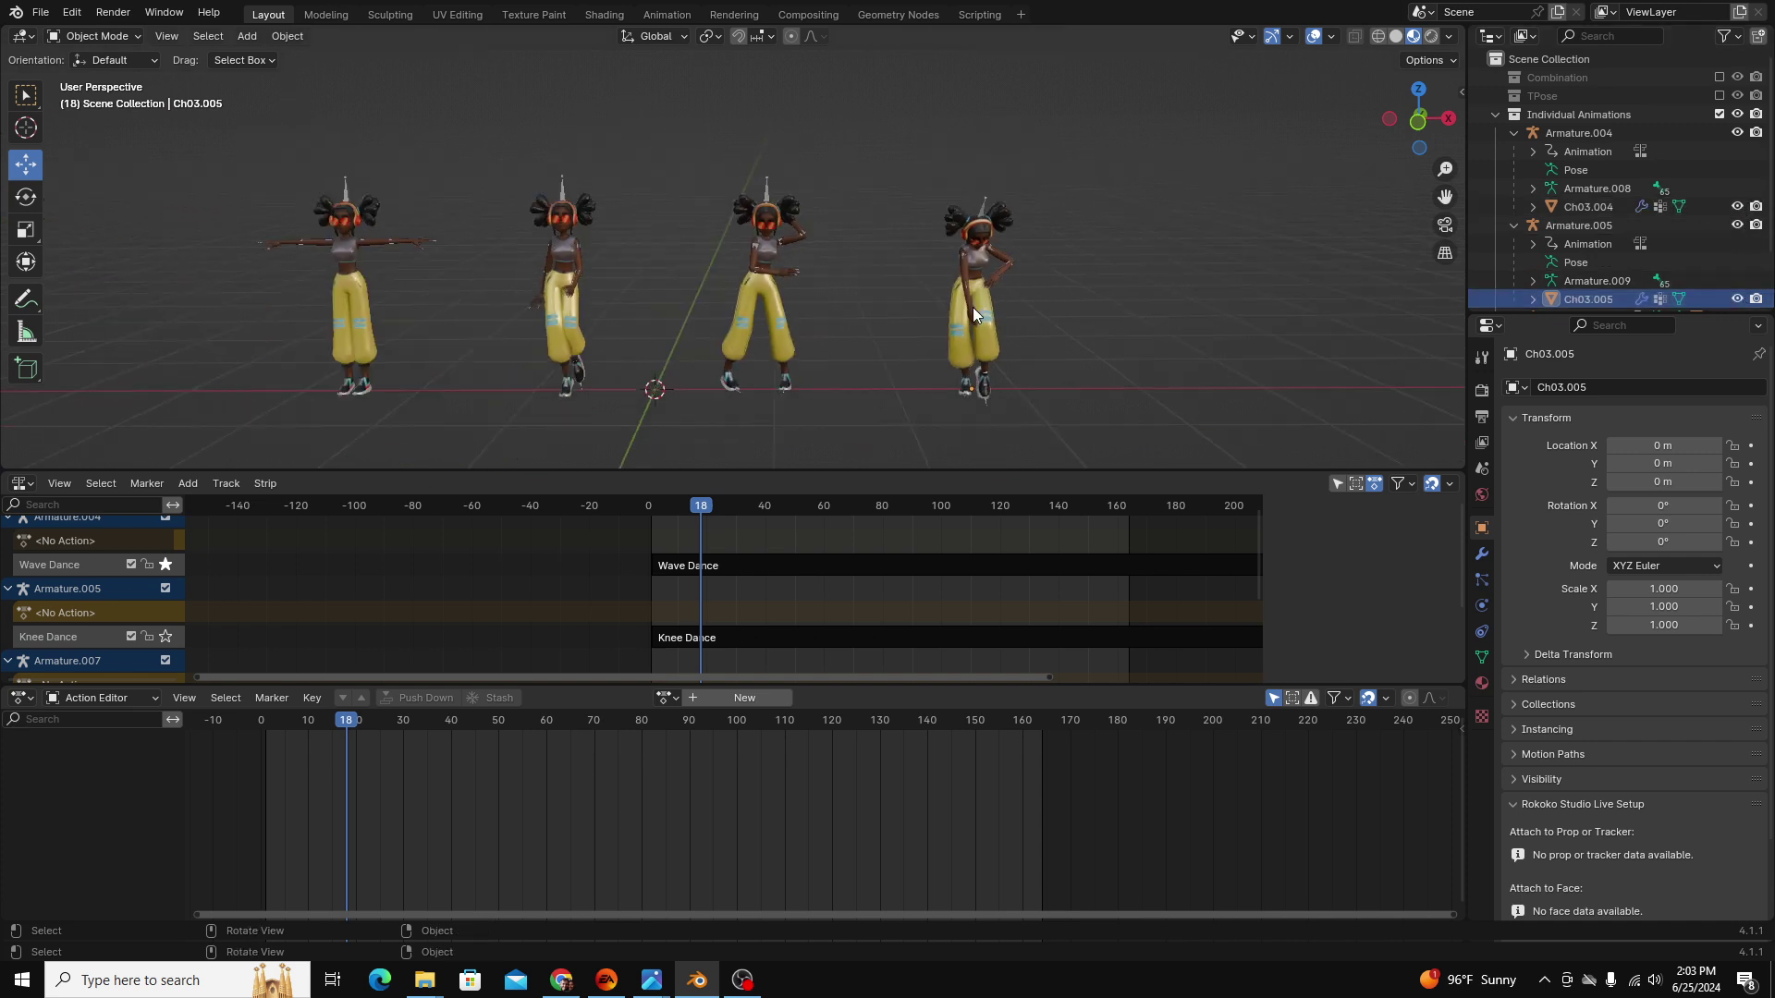
middle_click_drag(1052, 290, 1095, 286, "shift")
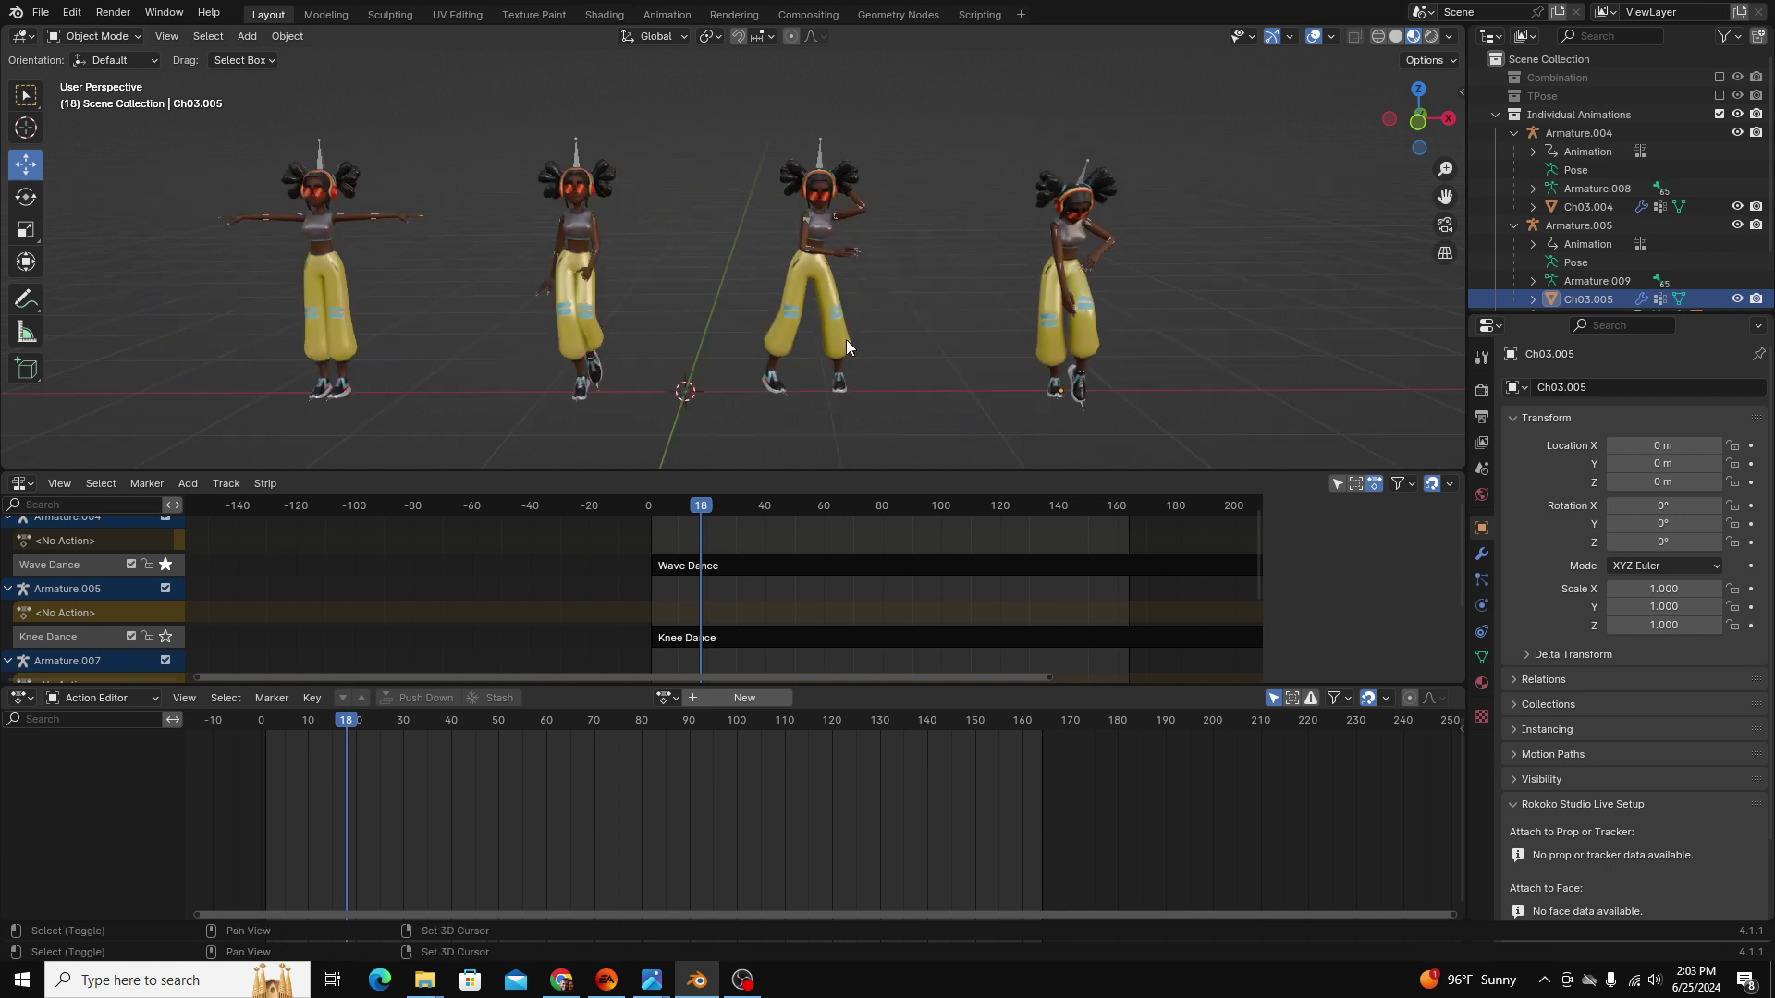
Collapse the armature entries and the Individual Animations collection in the outliner, and select the Knee Dance strip.
middle_click_drag(846, 341, 1026, 326, "shift")
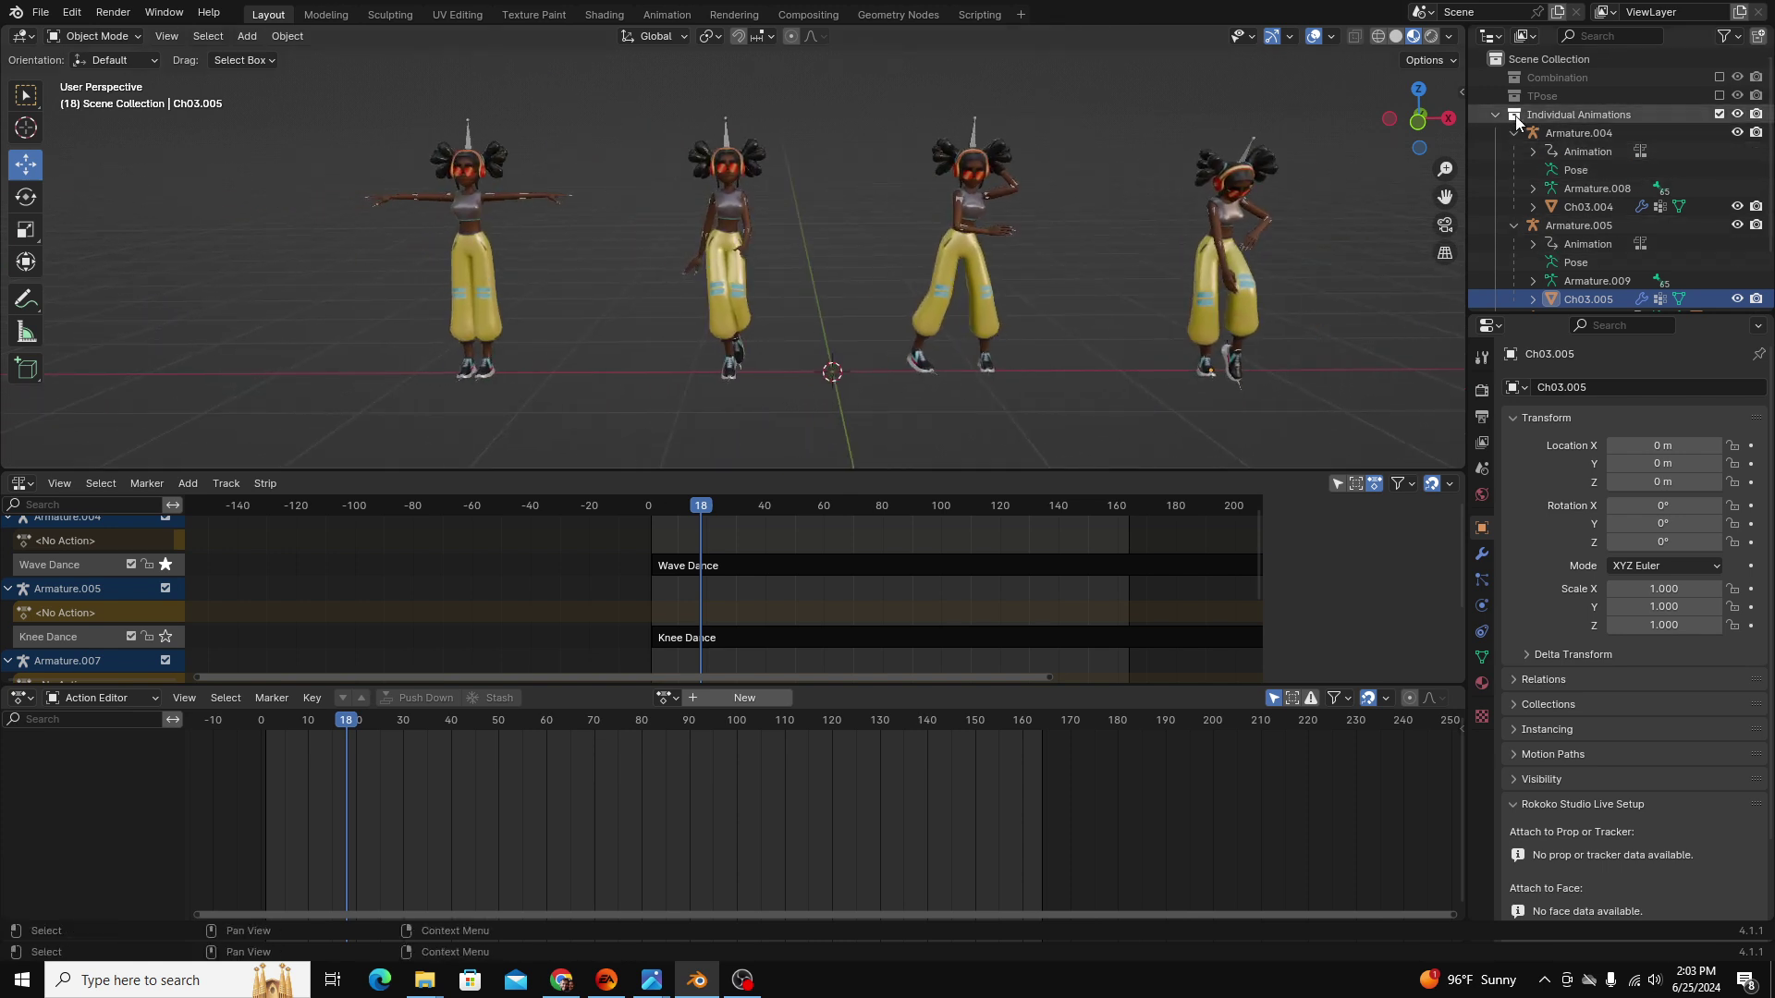
left_click_drag(1514, 133, 1516, 162)
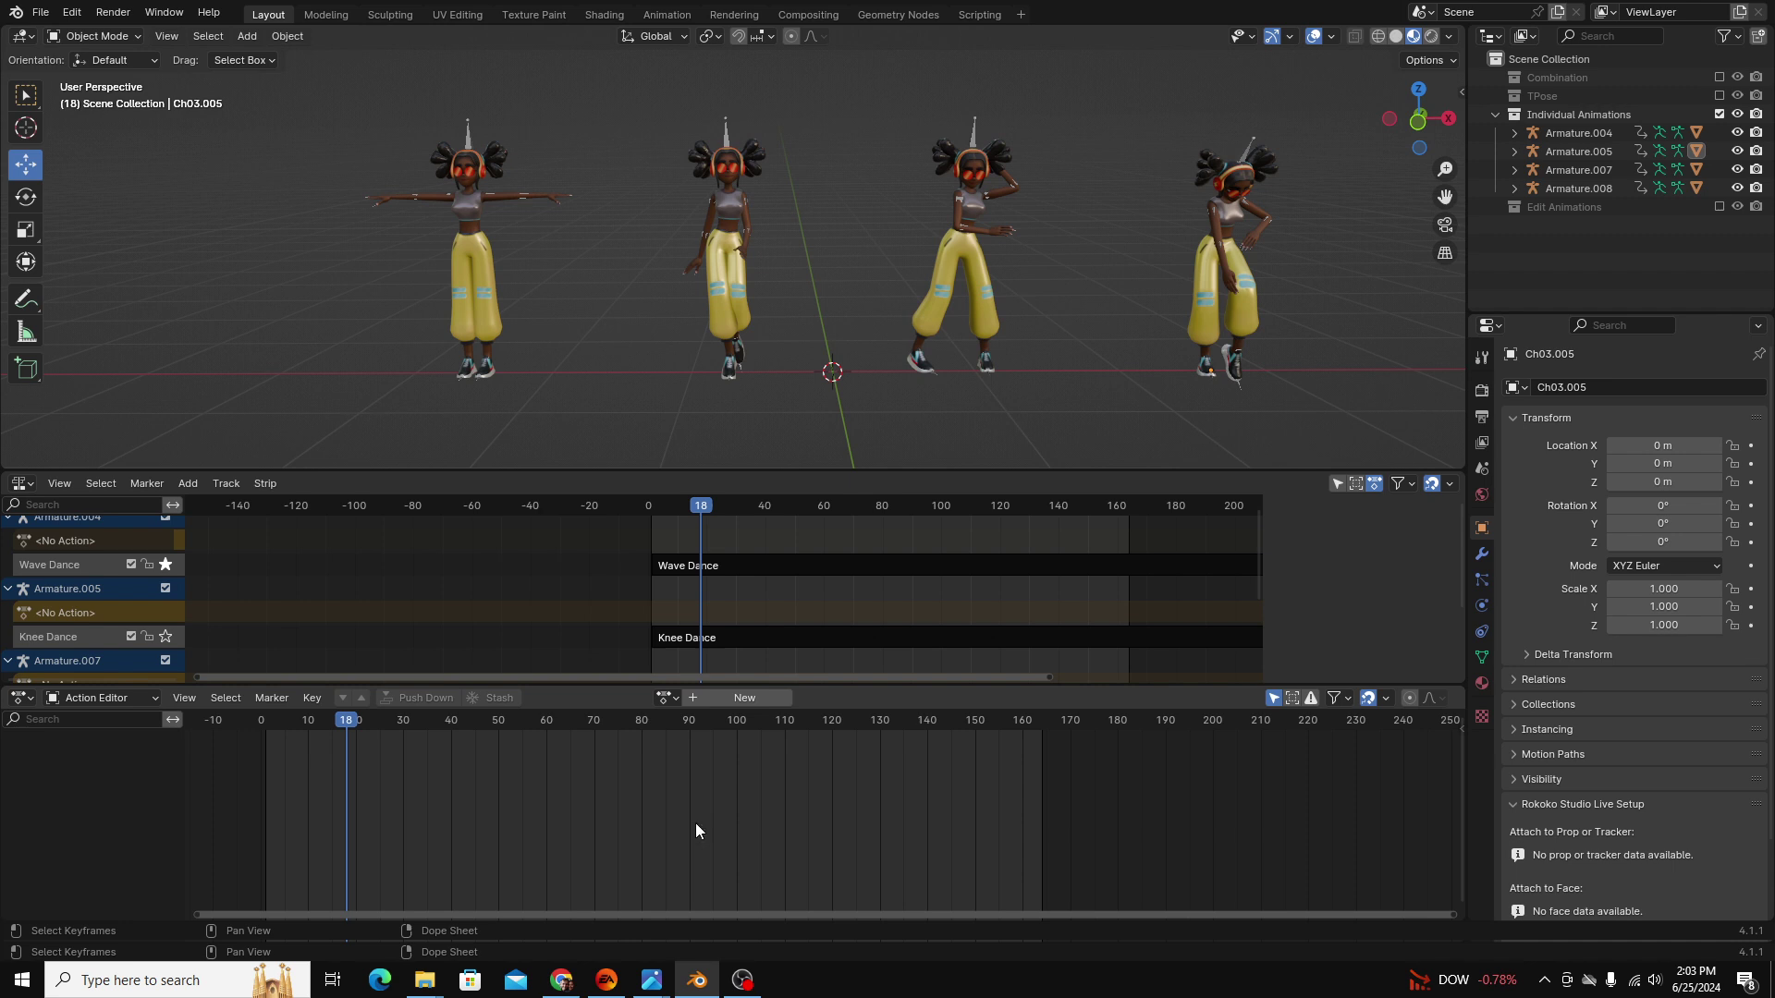
left_click(840, 563)
left_click(838, 647)
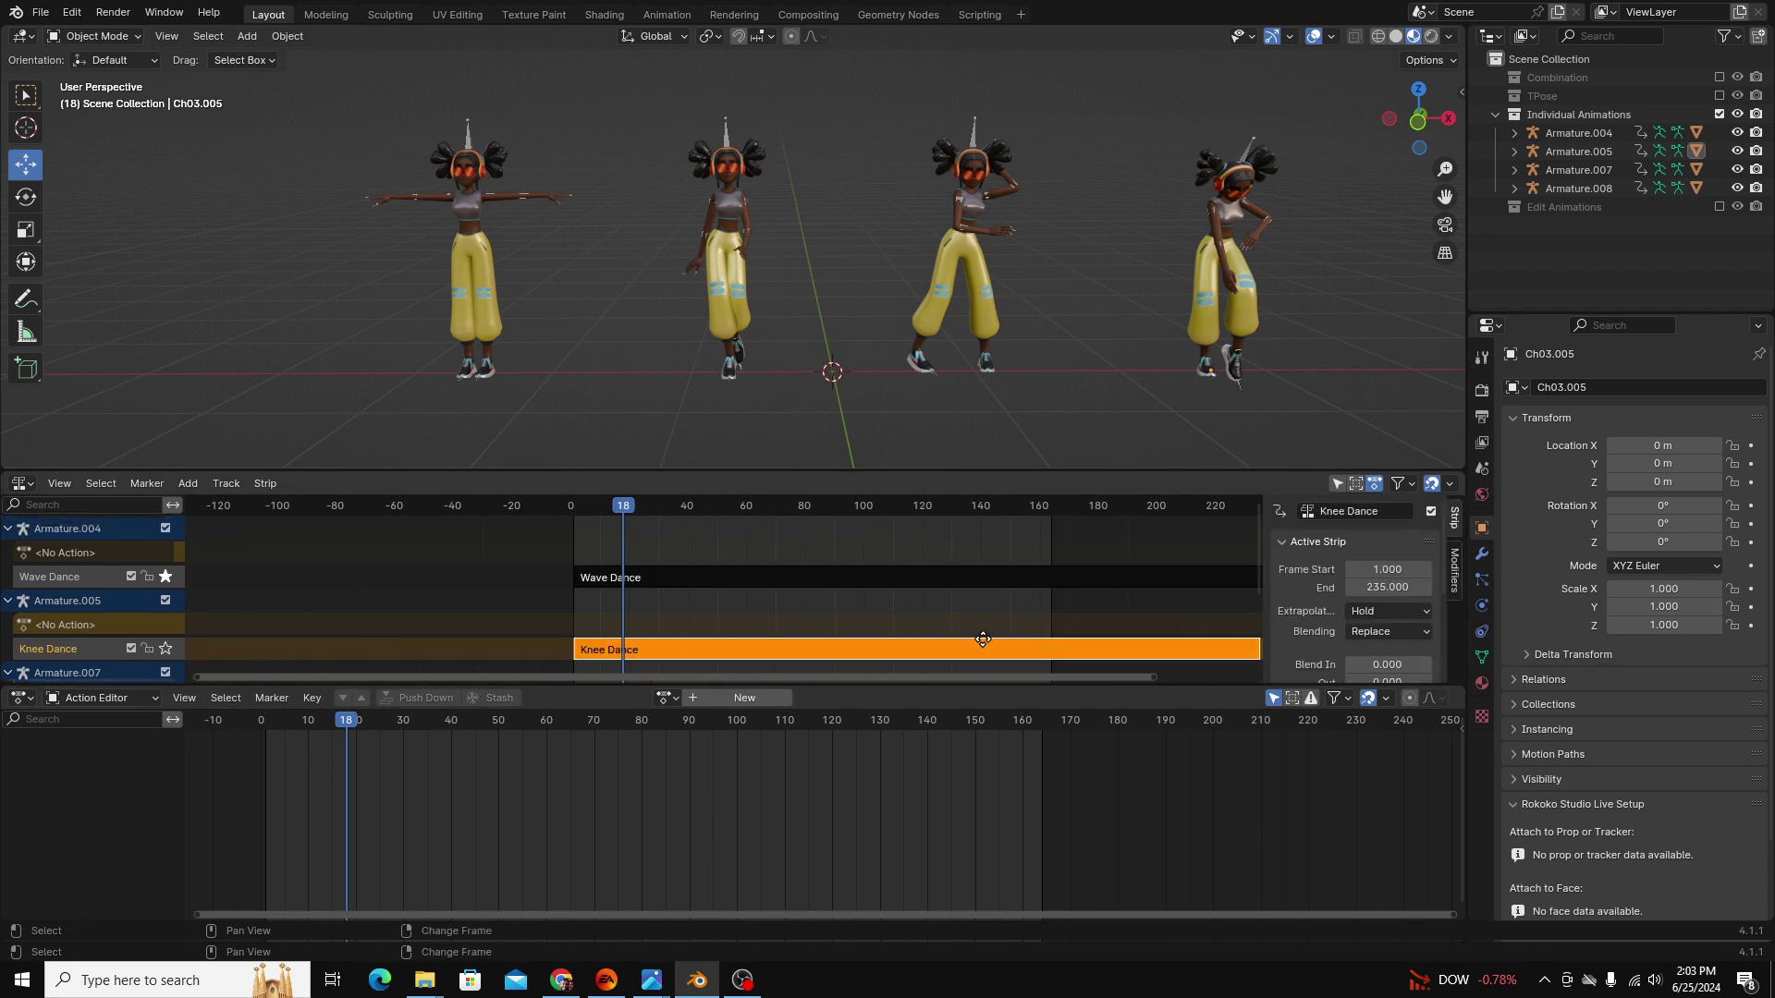
key("KP_Decimal")
left_click(1495, 113)
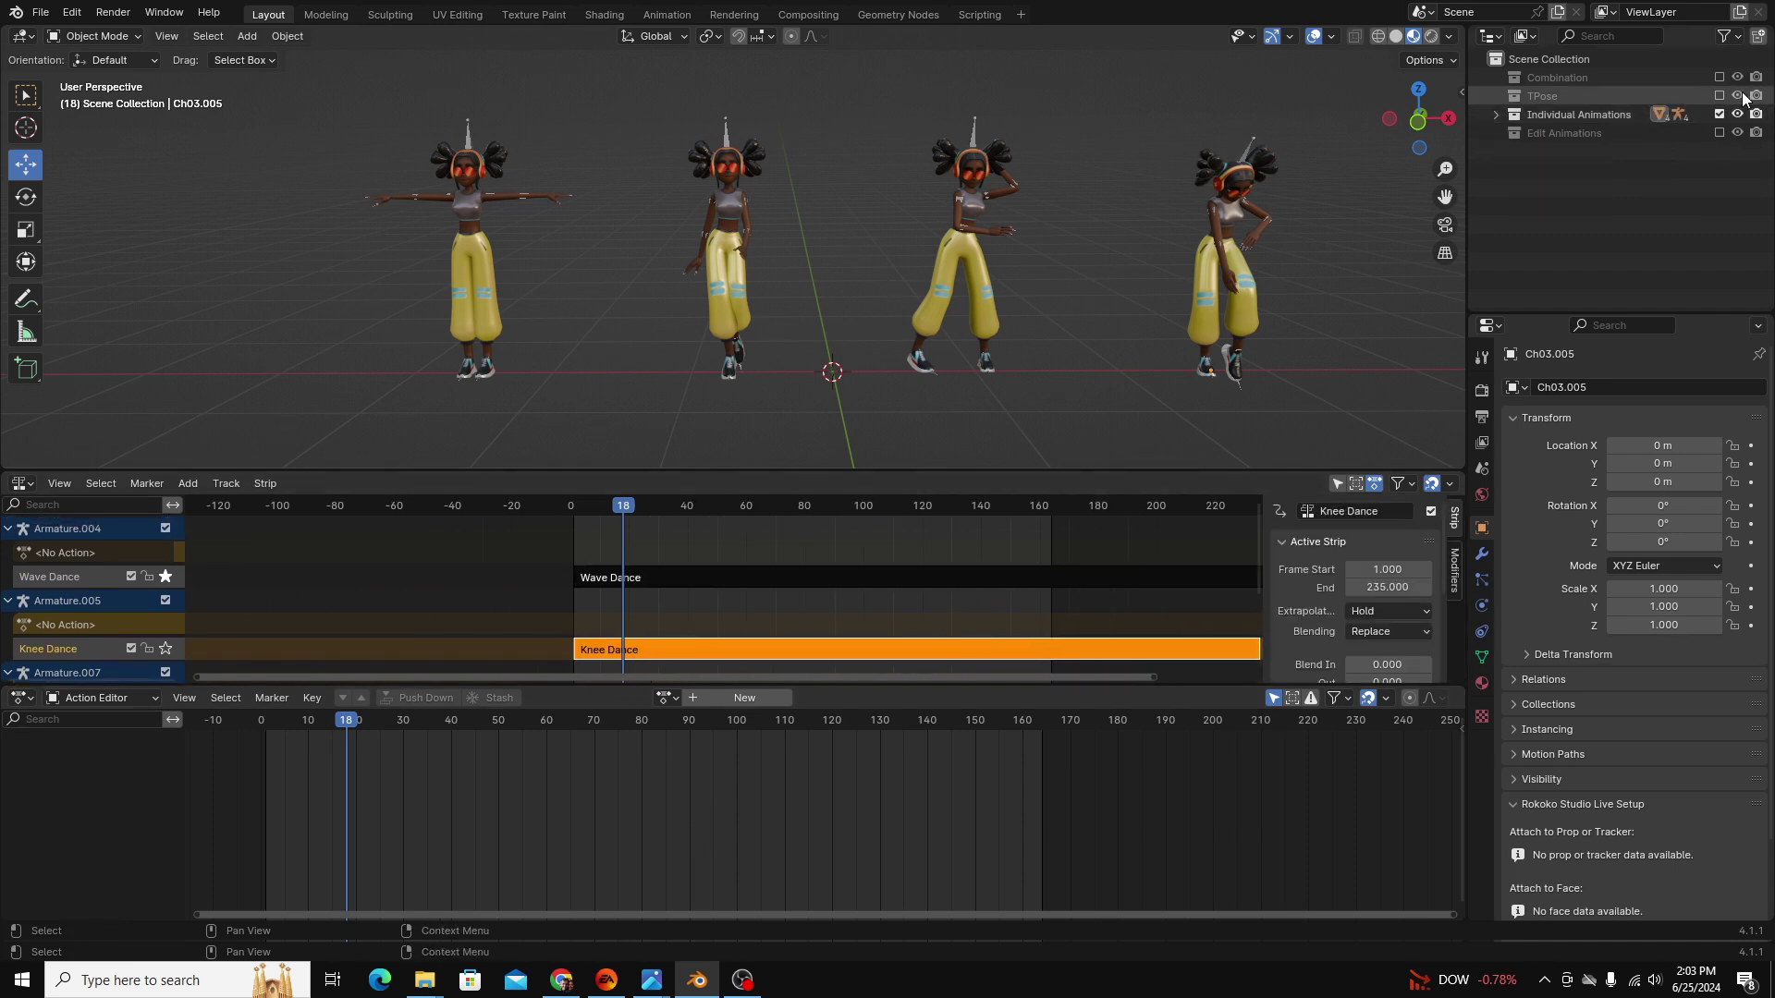
Enable the TPose collection, exclude the Individual Animations collection from the view layer, and save the file.
middle_click_drag(1161, 192, 1114, 208, "shift")
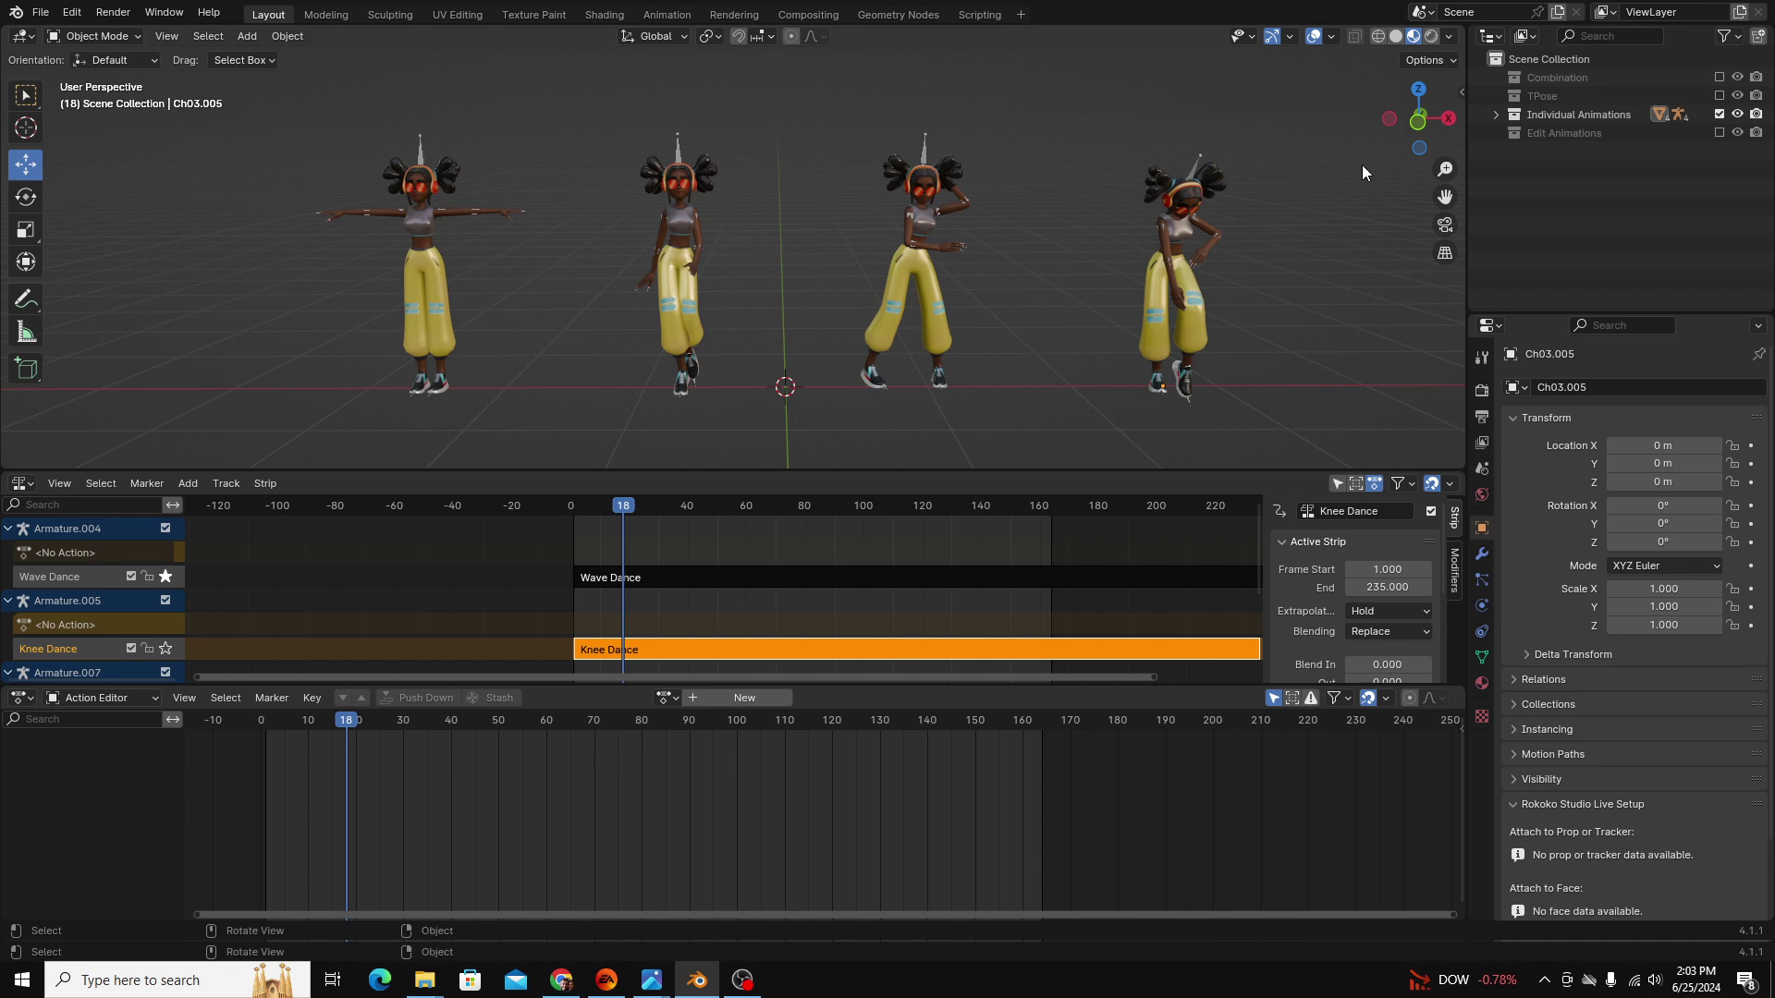
left_click(1718, 95)
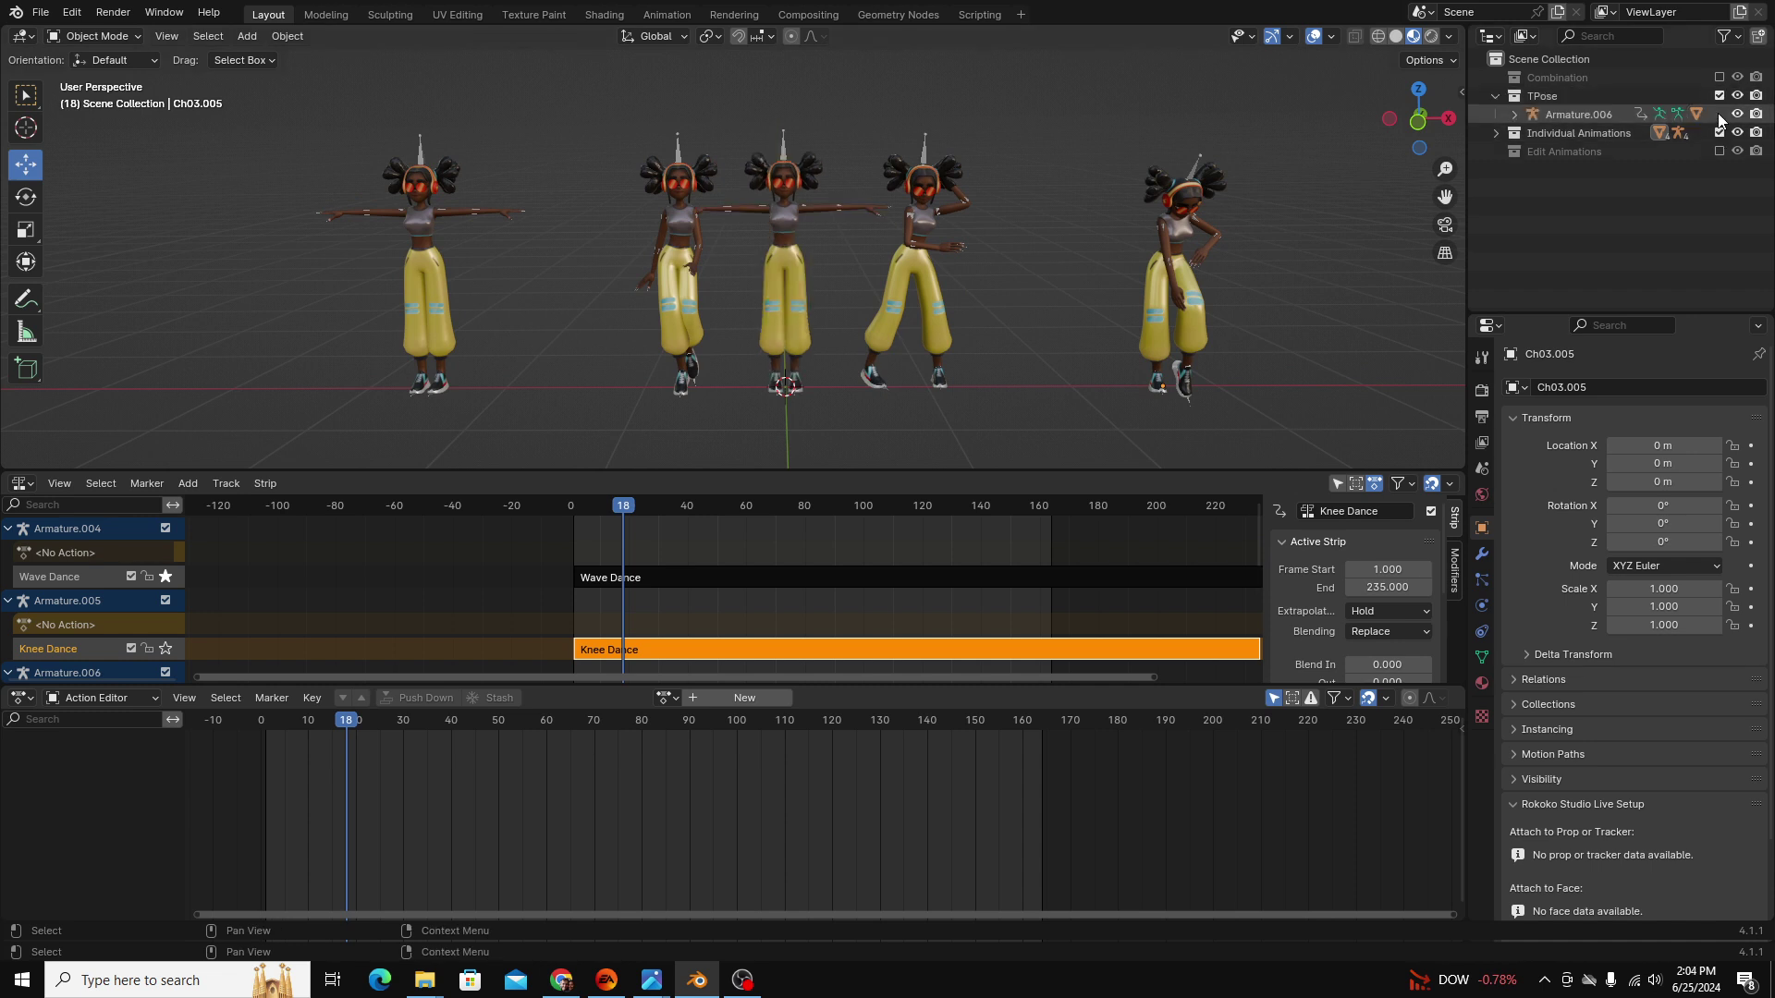
left_click(1718, 132)
key("ctrl+s")
middle_click_drag(769, 196, 822, 200)
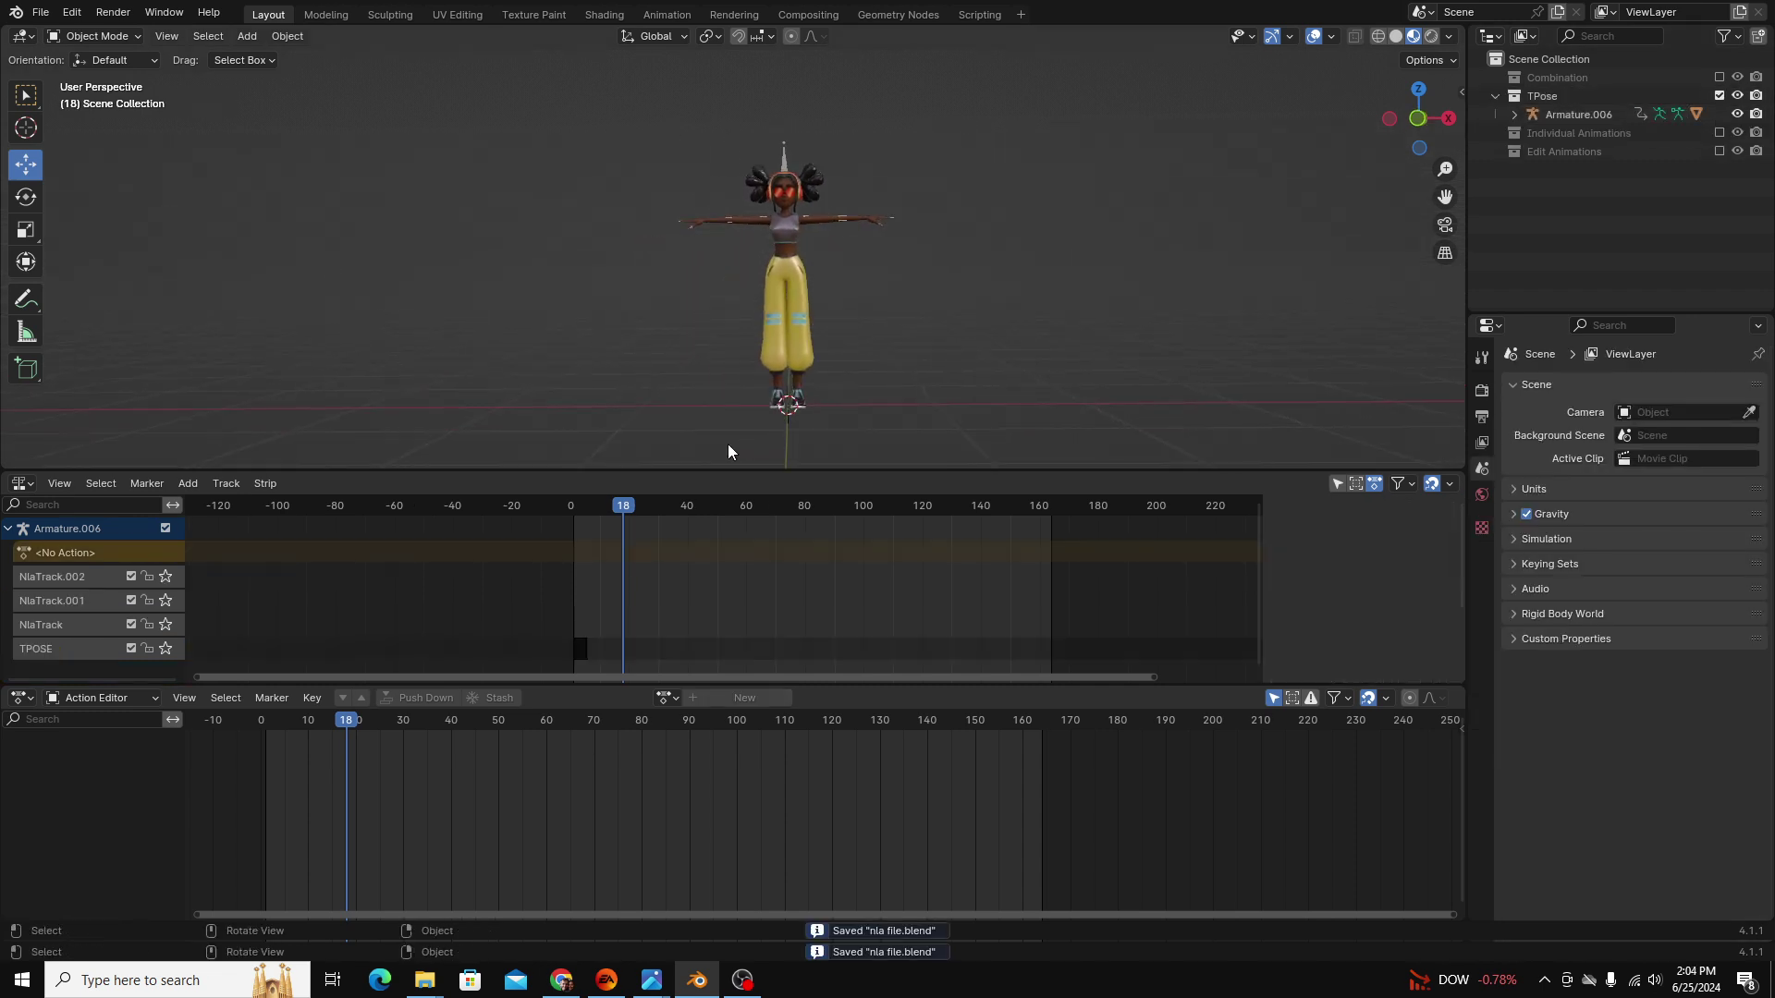
Move the current frame to 2 and select the TPOSE strip of Armature.006.
left_click_drag(626, 507, 575, 515)
left_click(582, 650)
scroll(585, 647, "up", 10)
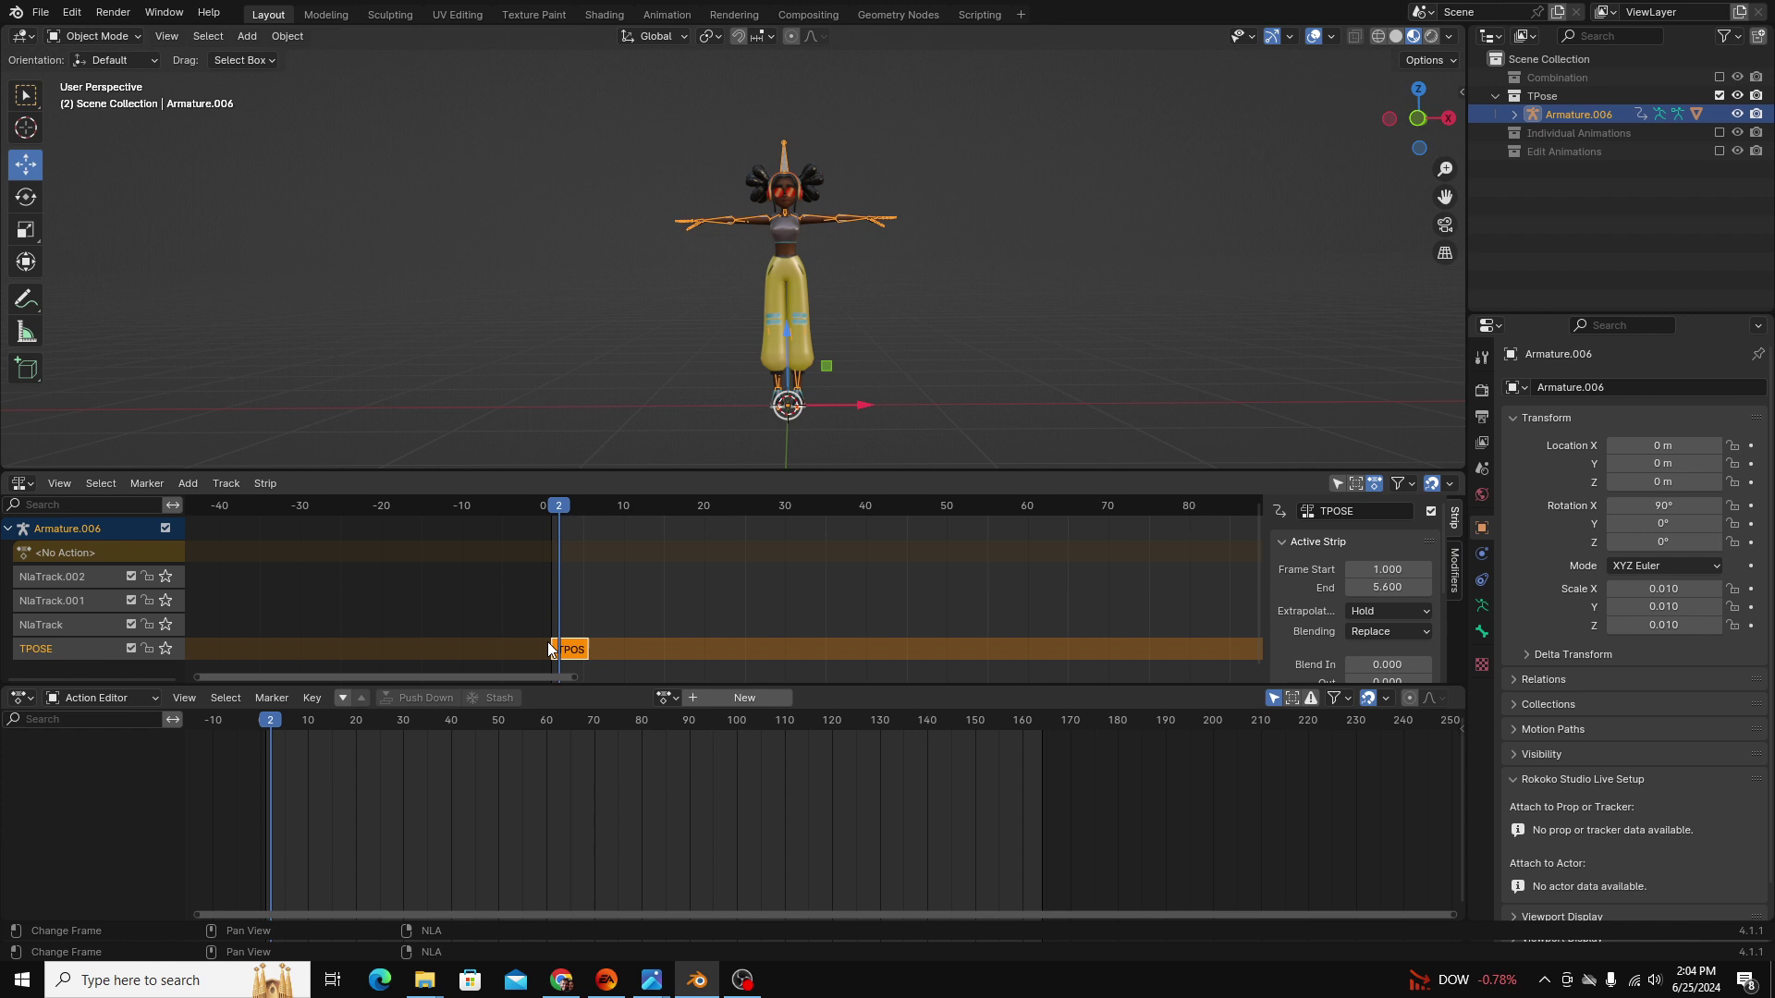
middle_click_drag(602, 602, 667, 601)
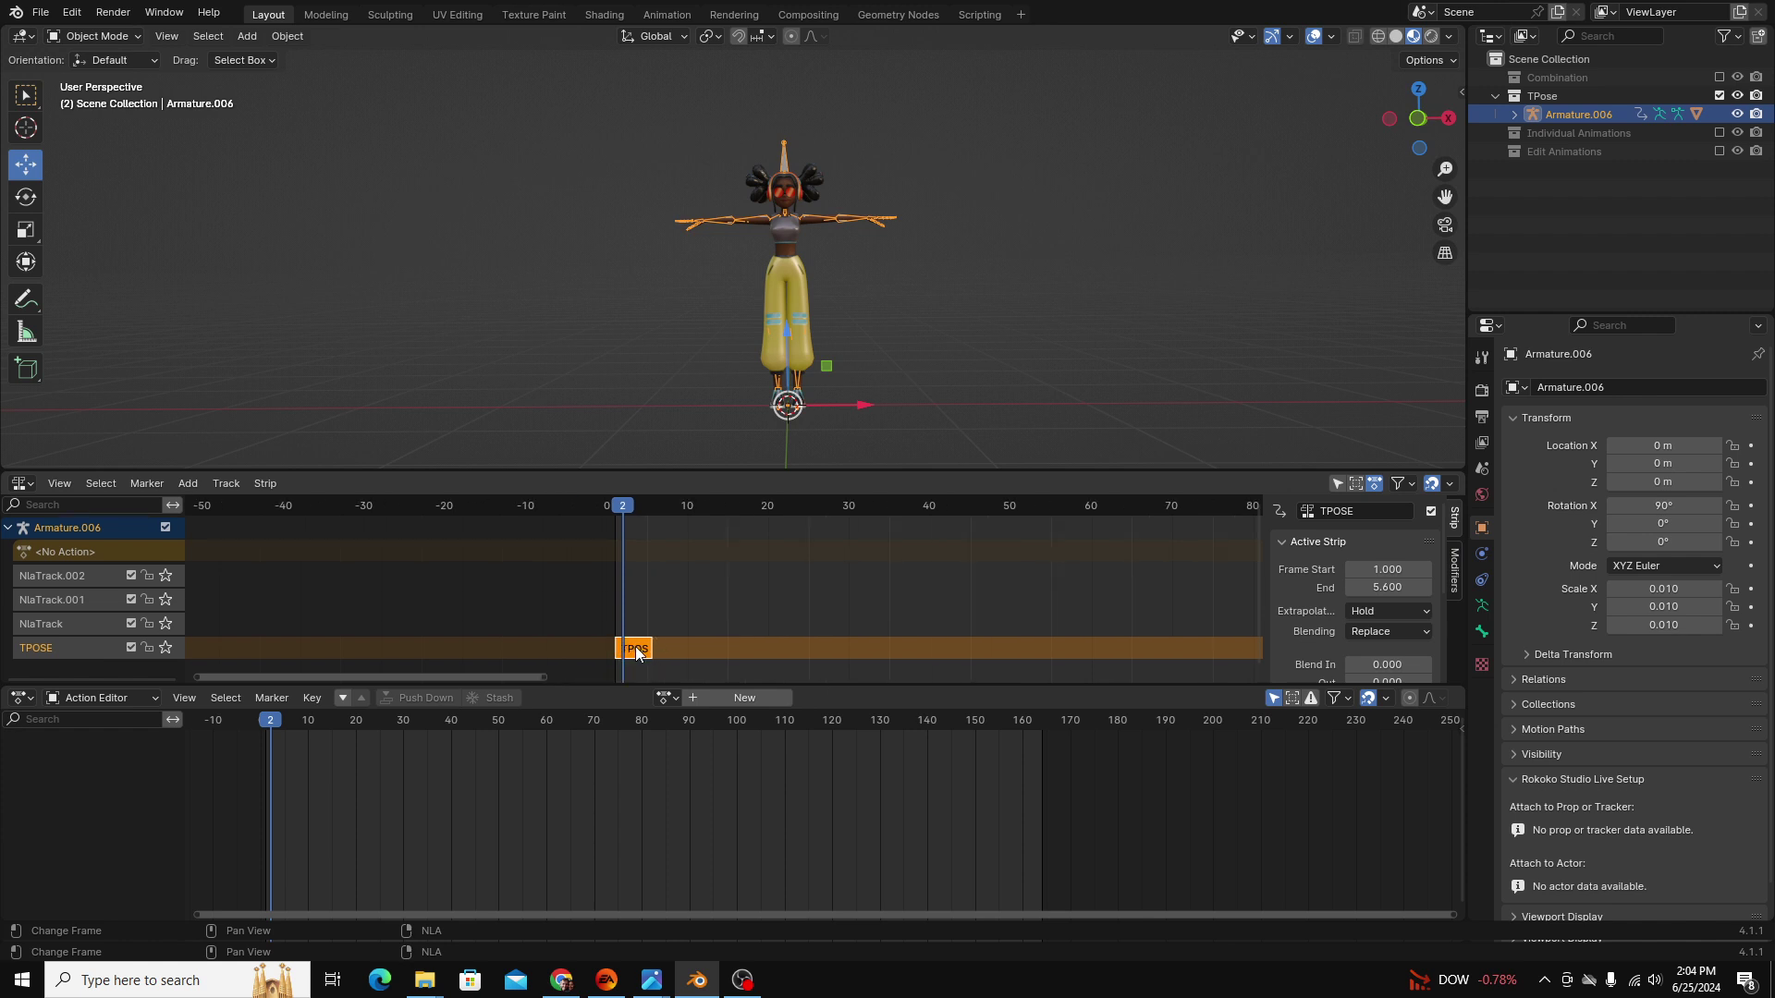
middle_click_drag(606, 562, 612, 558)
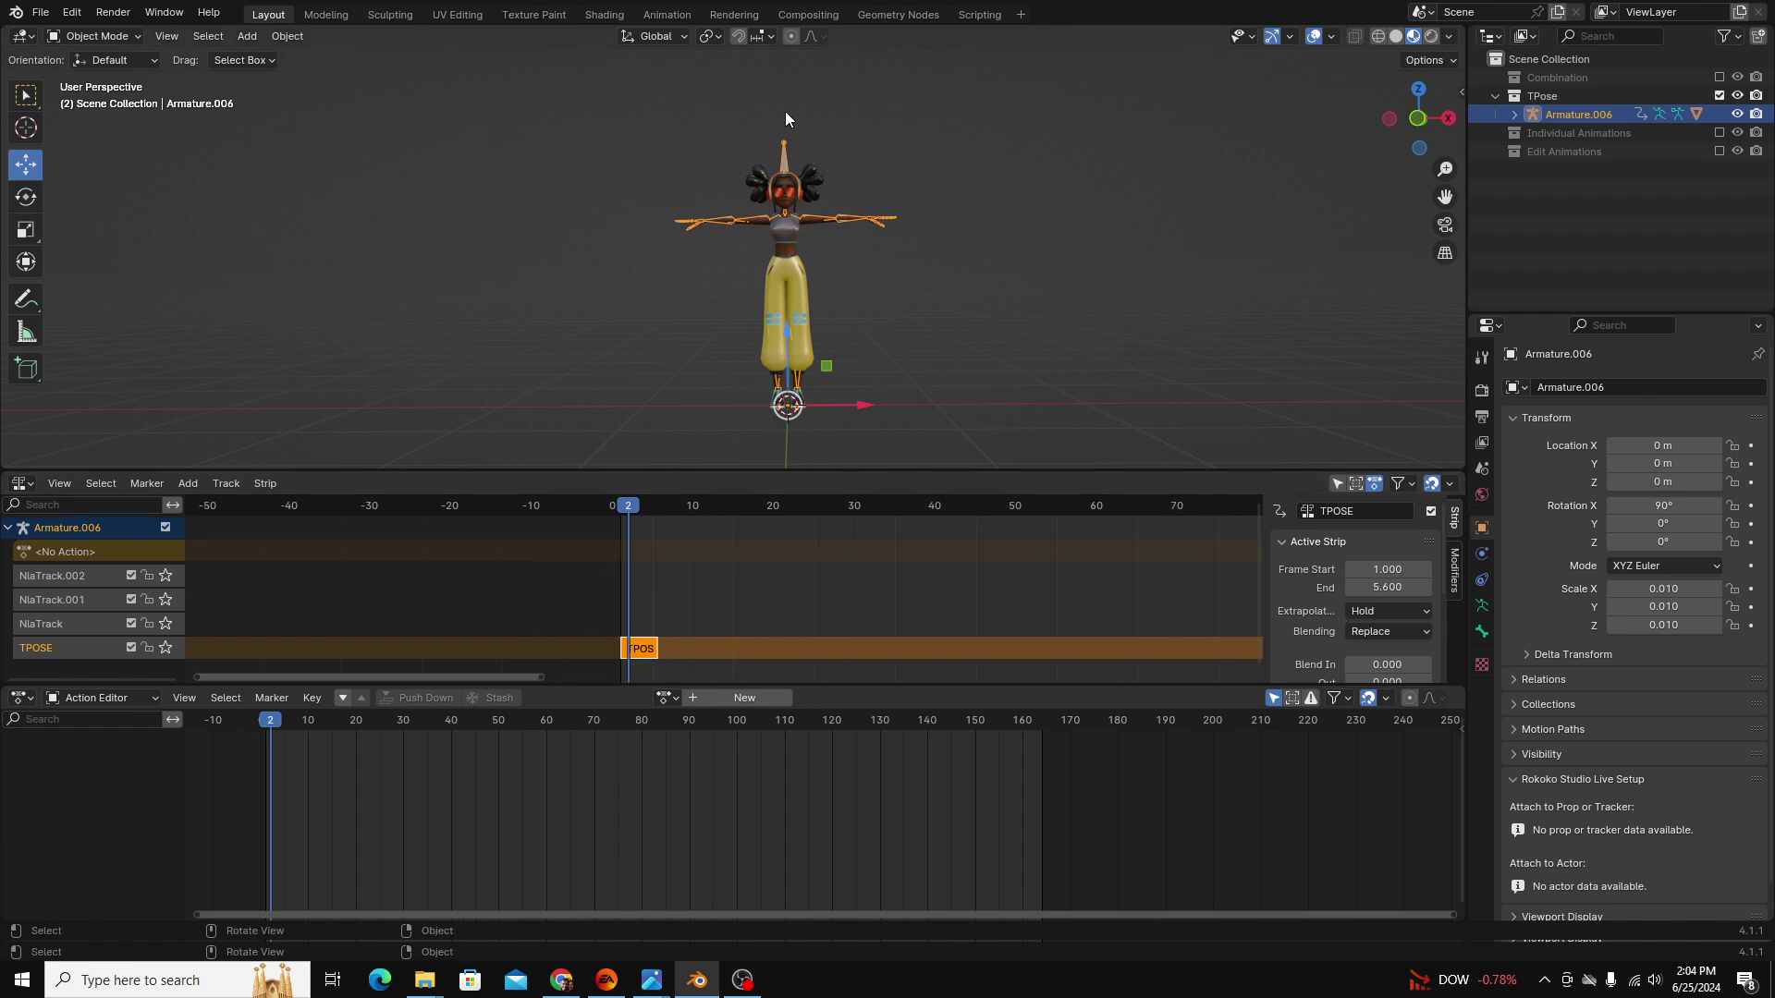
scroll(838, 196, "up", 2)
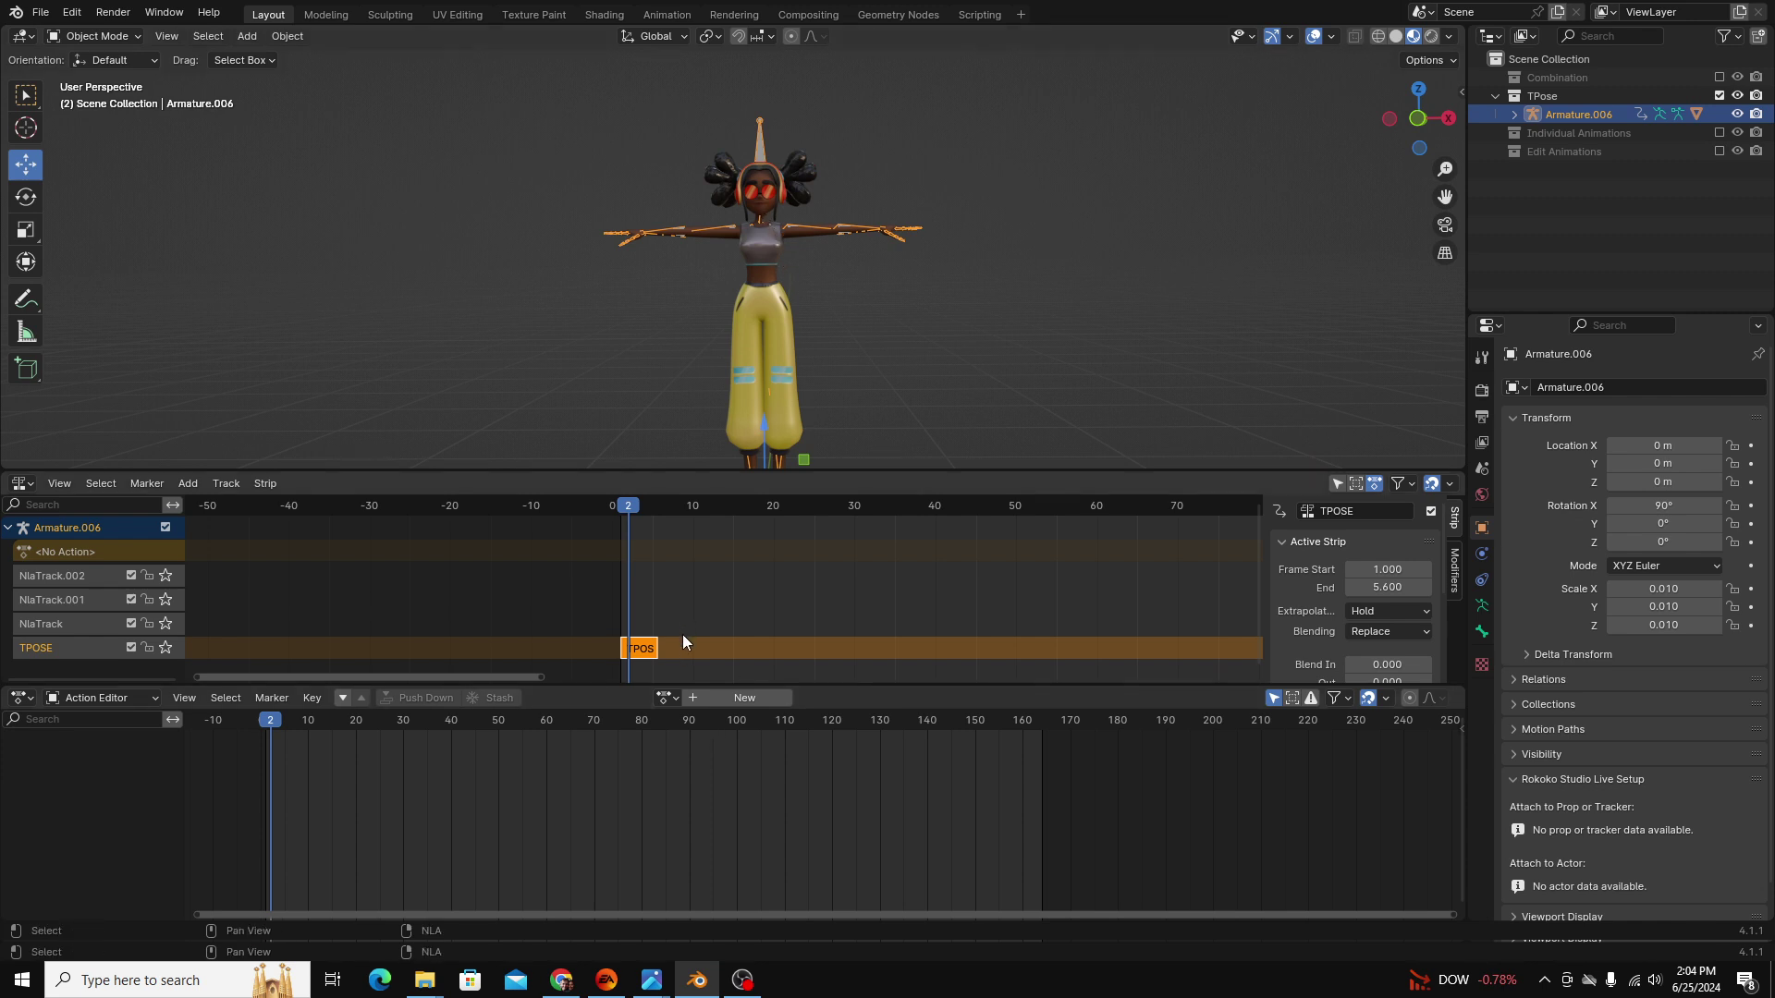
Add the WALK action as a strip on the track above TPOSE, starting at frame 4.
key("shift+a")
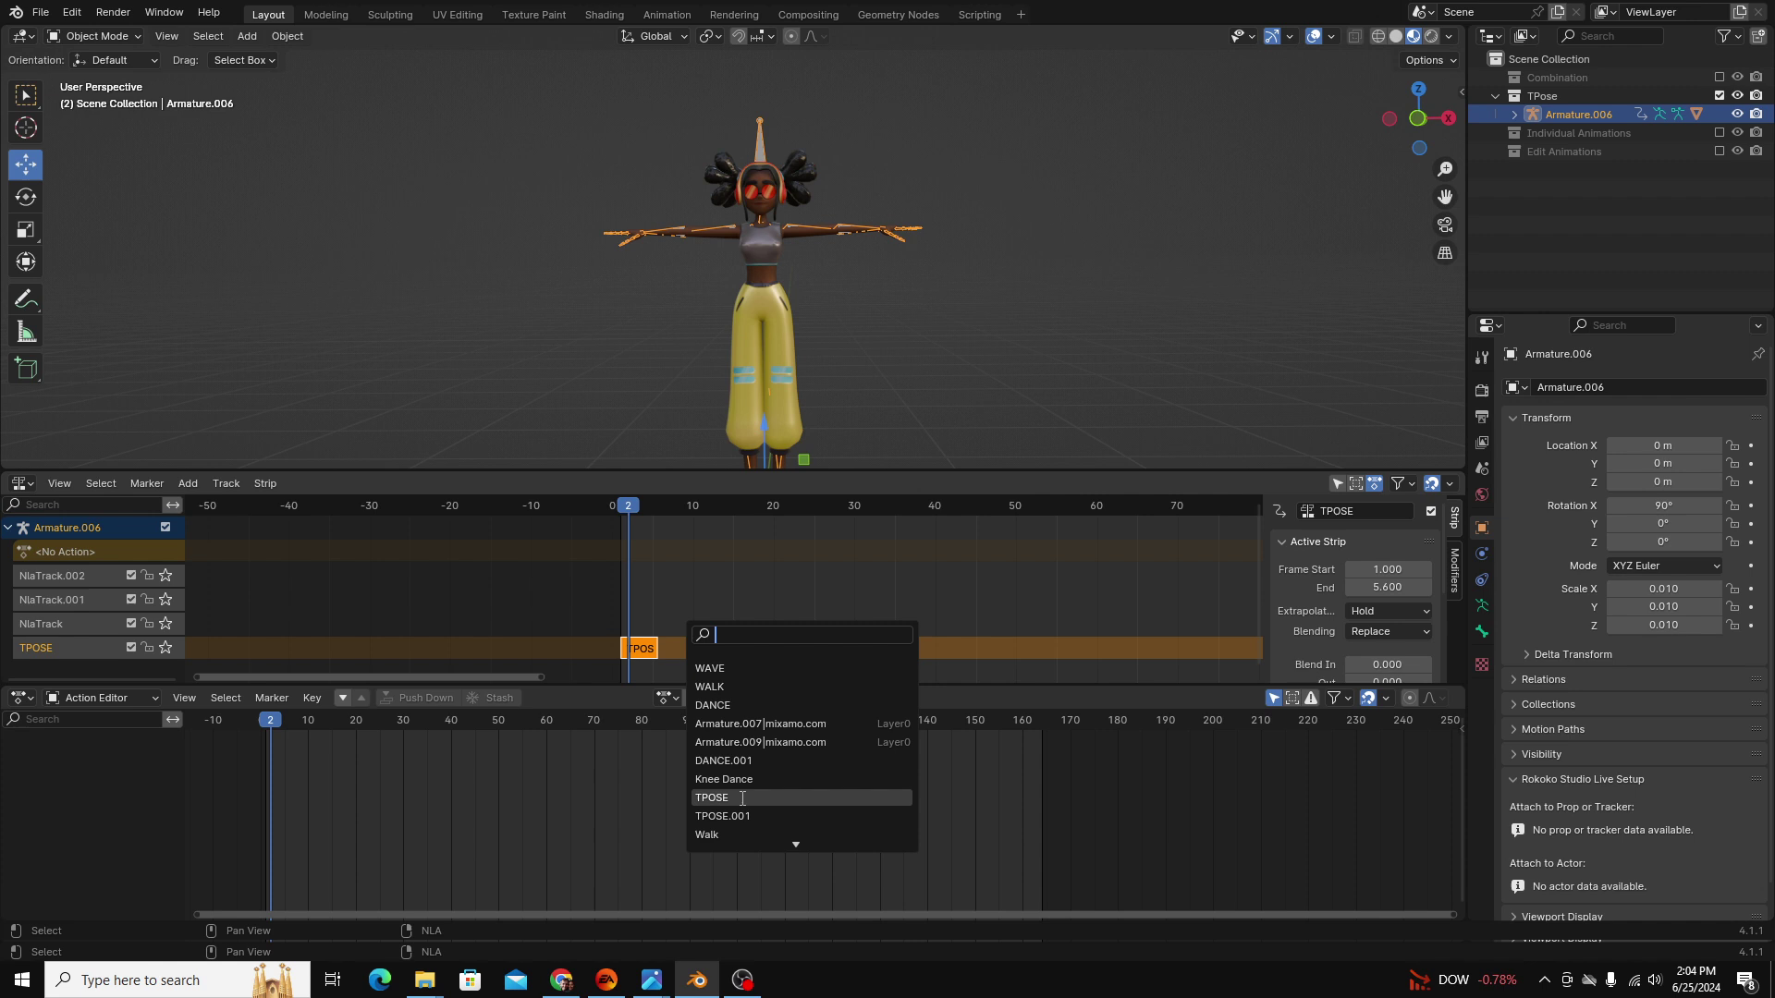
left_click(732, 687)
left_click_drag(684, 648, 700, 647)
scroll(677, 607, "down", 2)
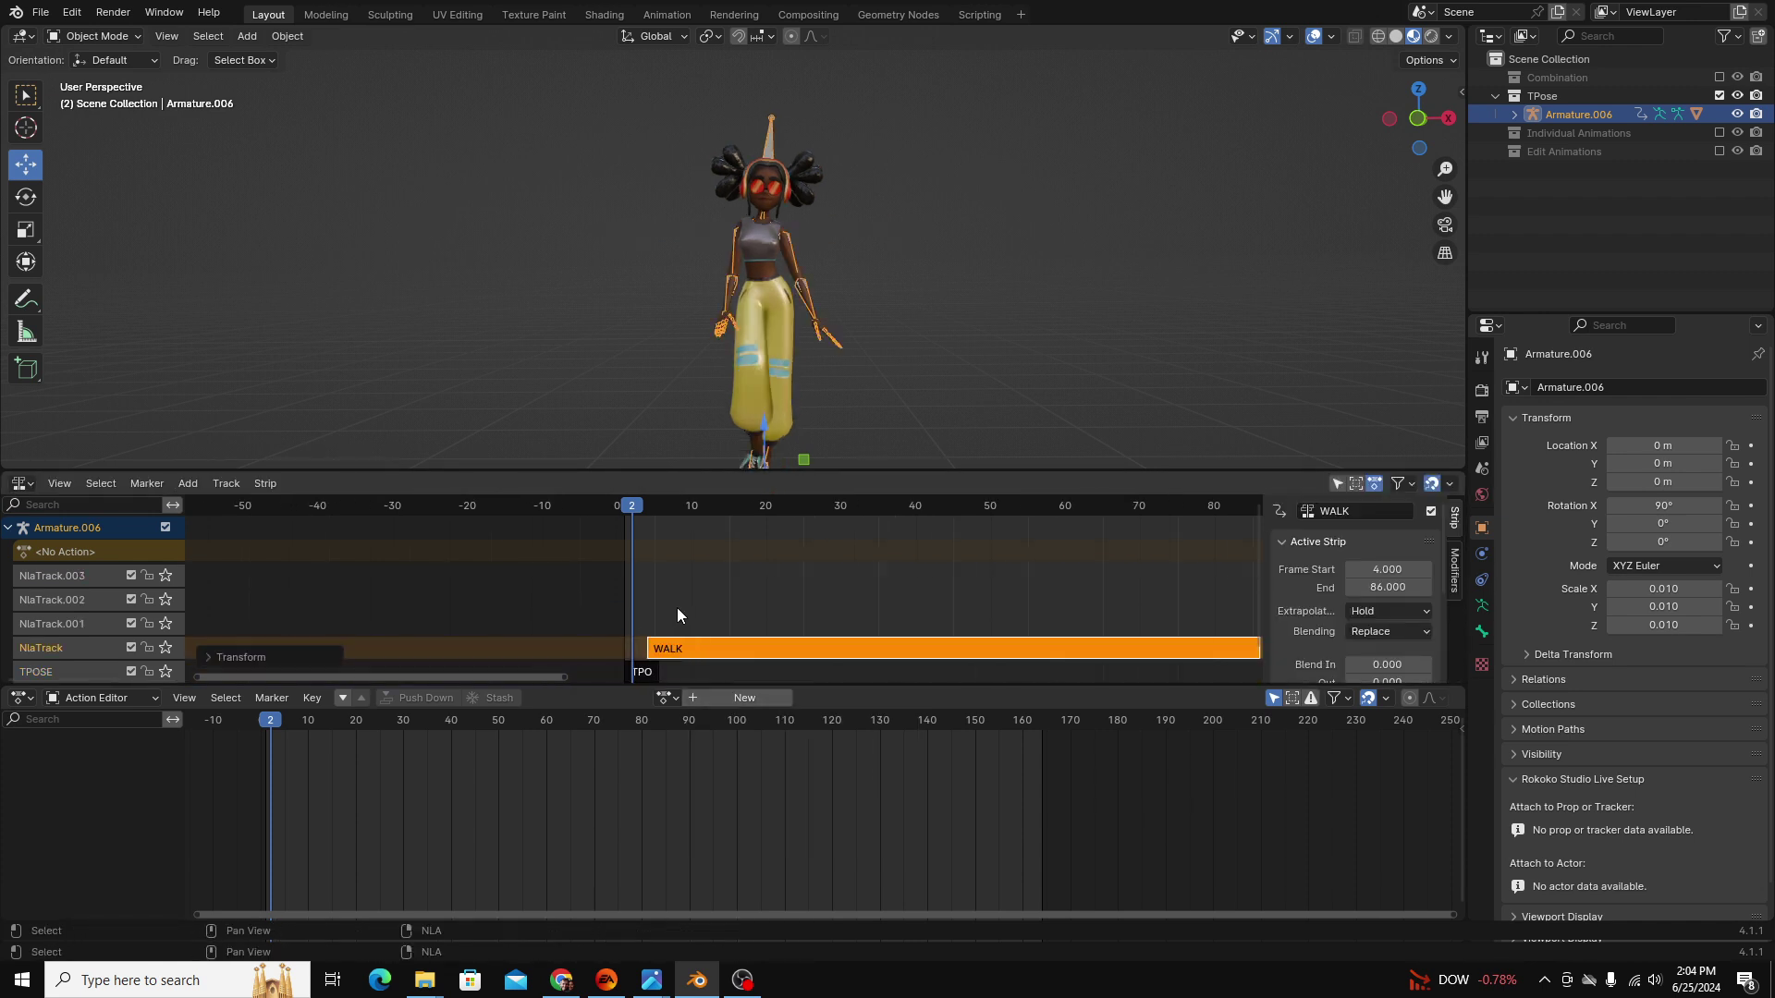
middle_click_drag(685, 601, 696, 552)
scroll(714, 634, "up", 3)
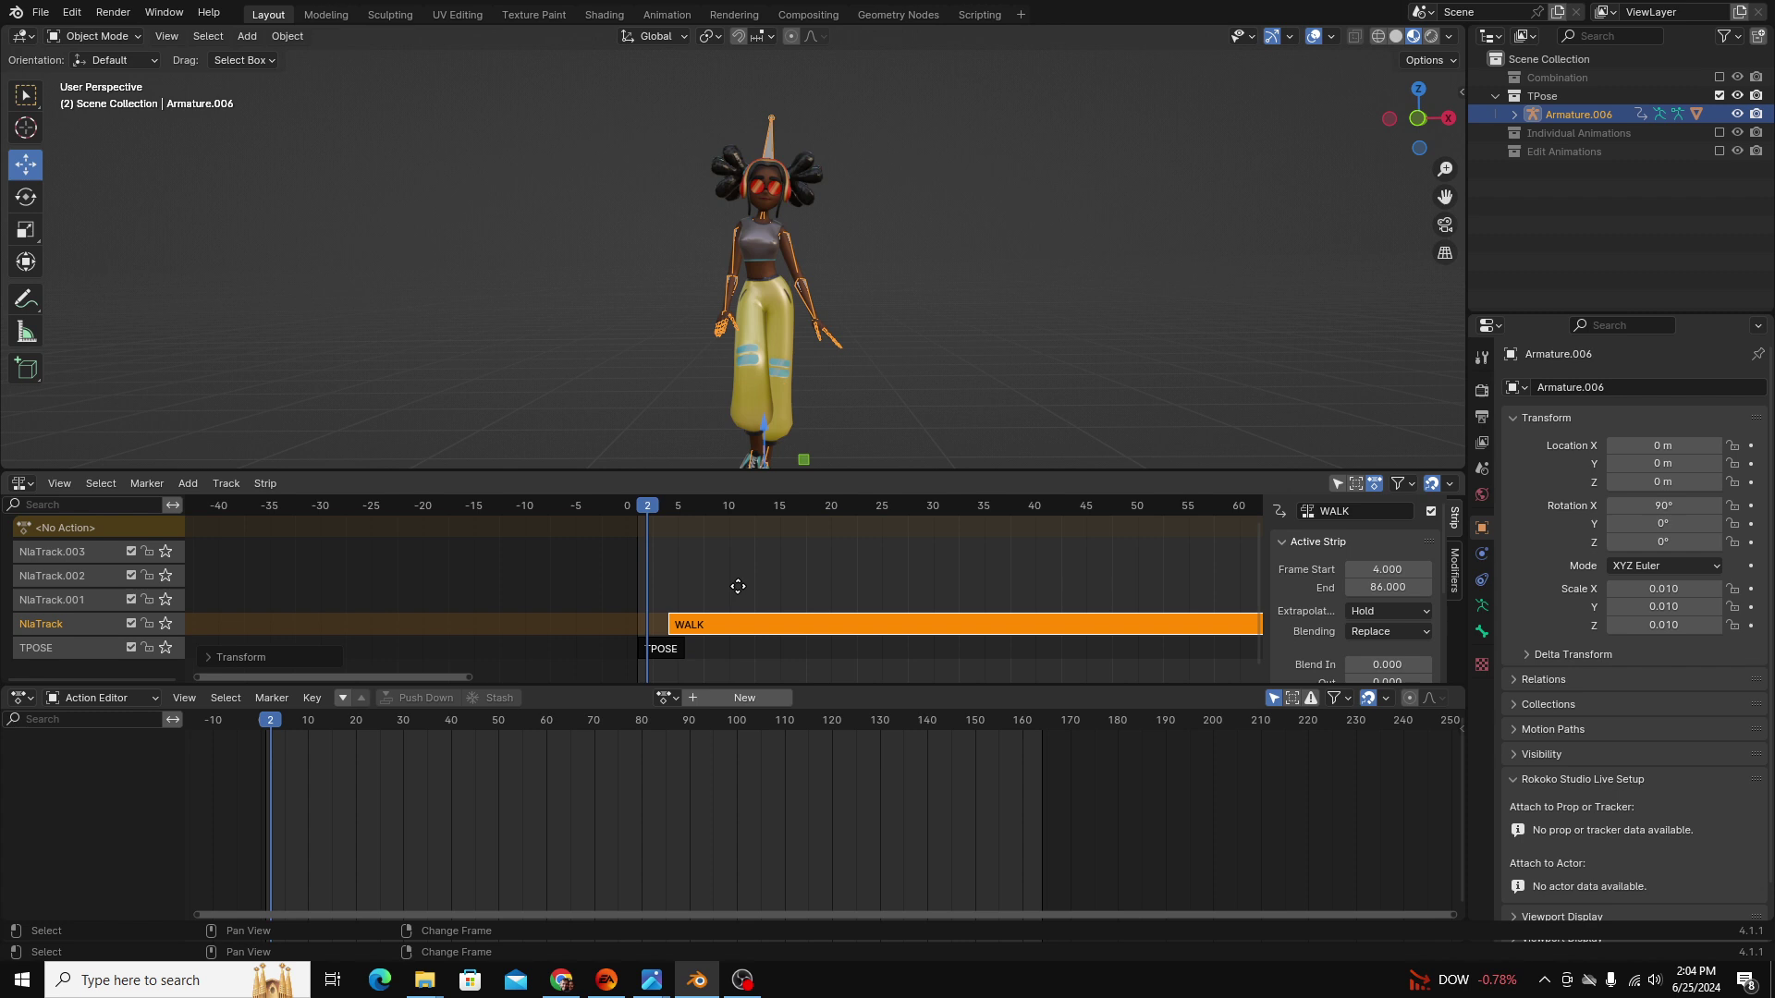
Extend the end of the TPOSE strip to about frame 33.
left_click(638, 654)
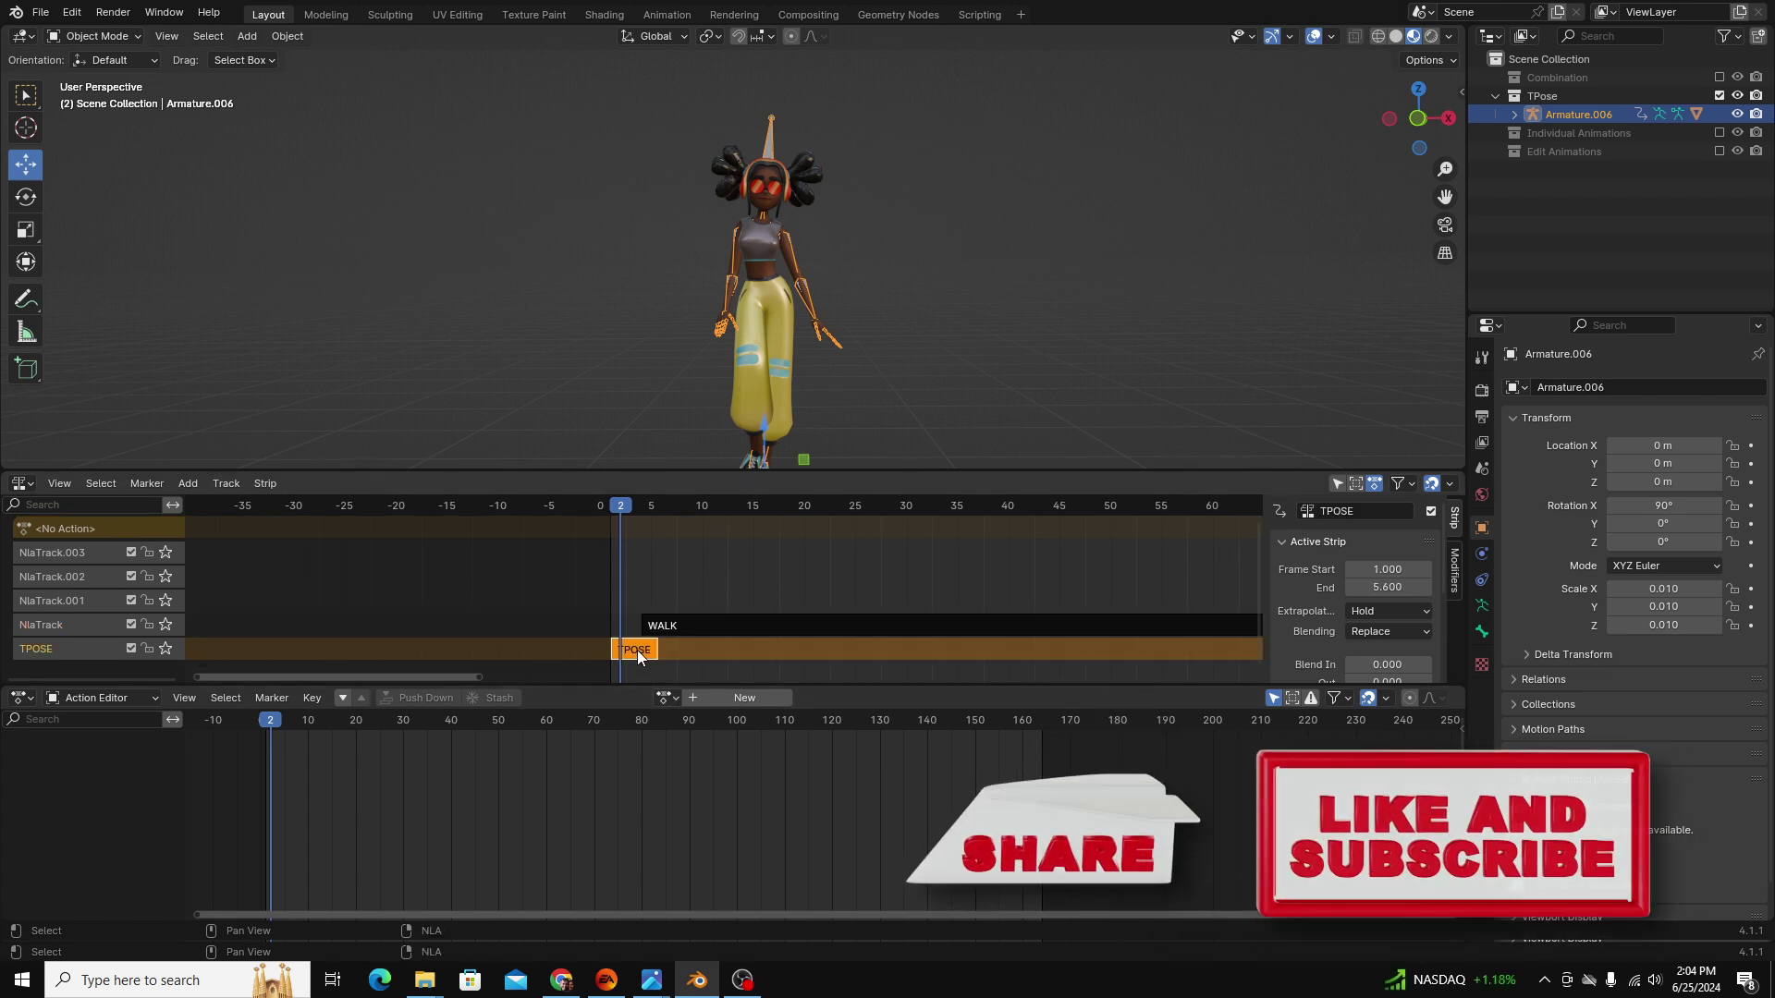
scroll(1322, 591, "down", 2)
scroll(1313, 592, "up", 2)
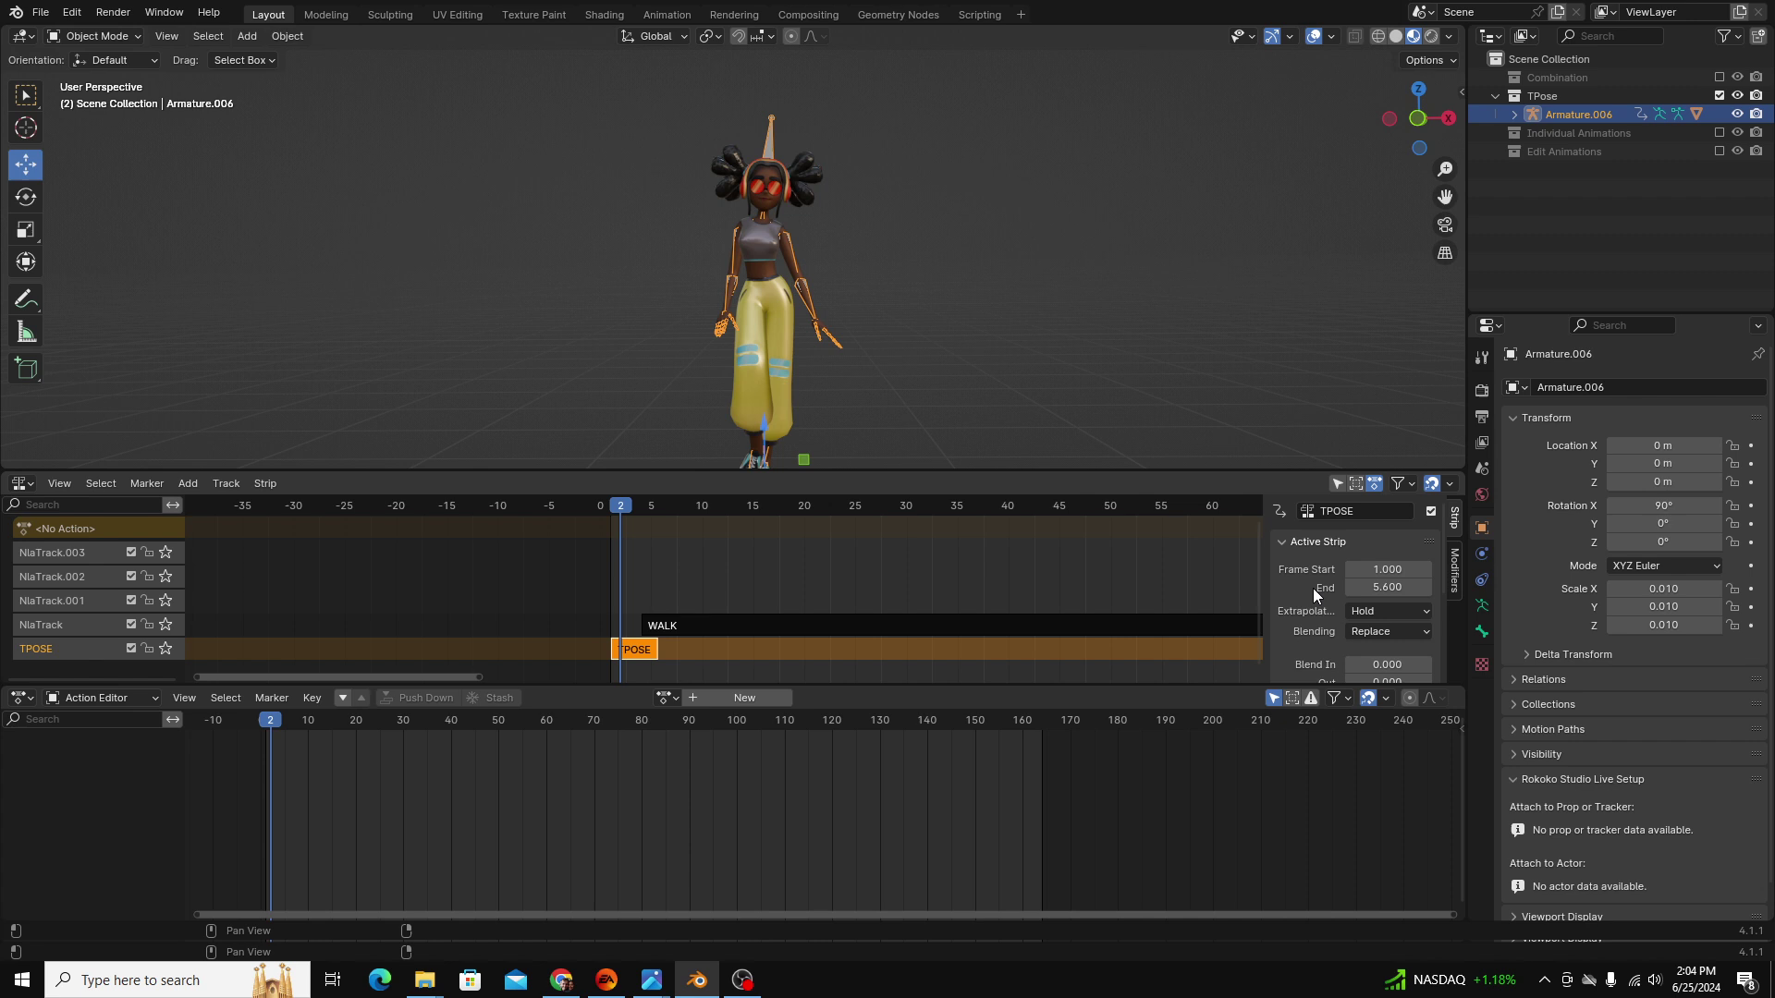
scroll(1301, 547, "down", 1)
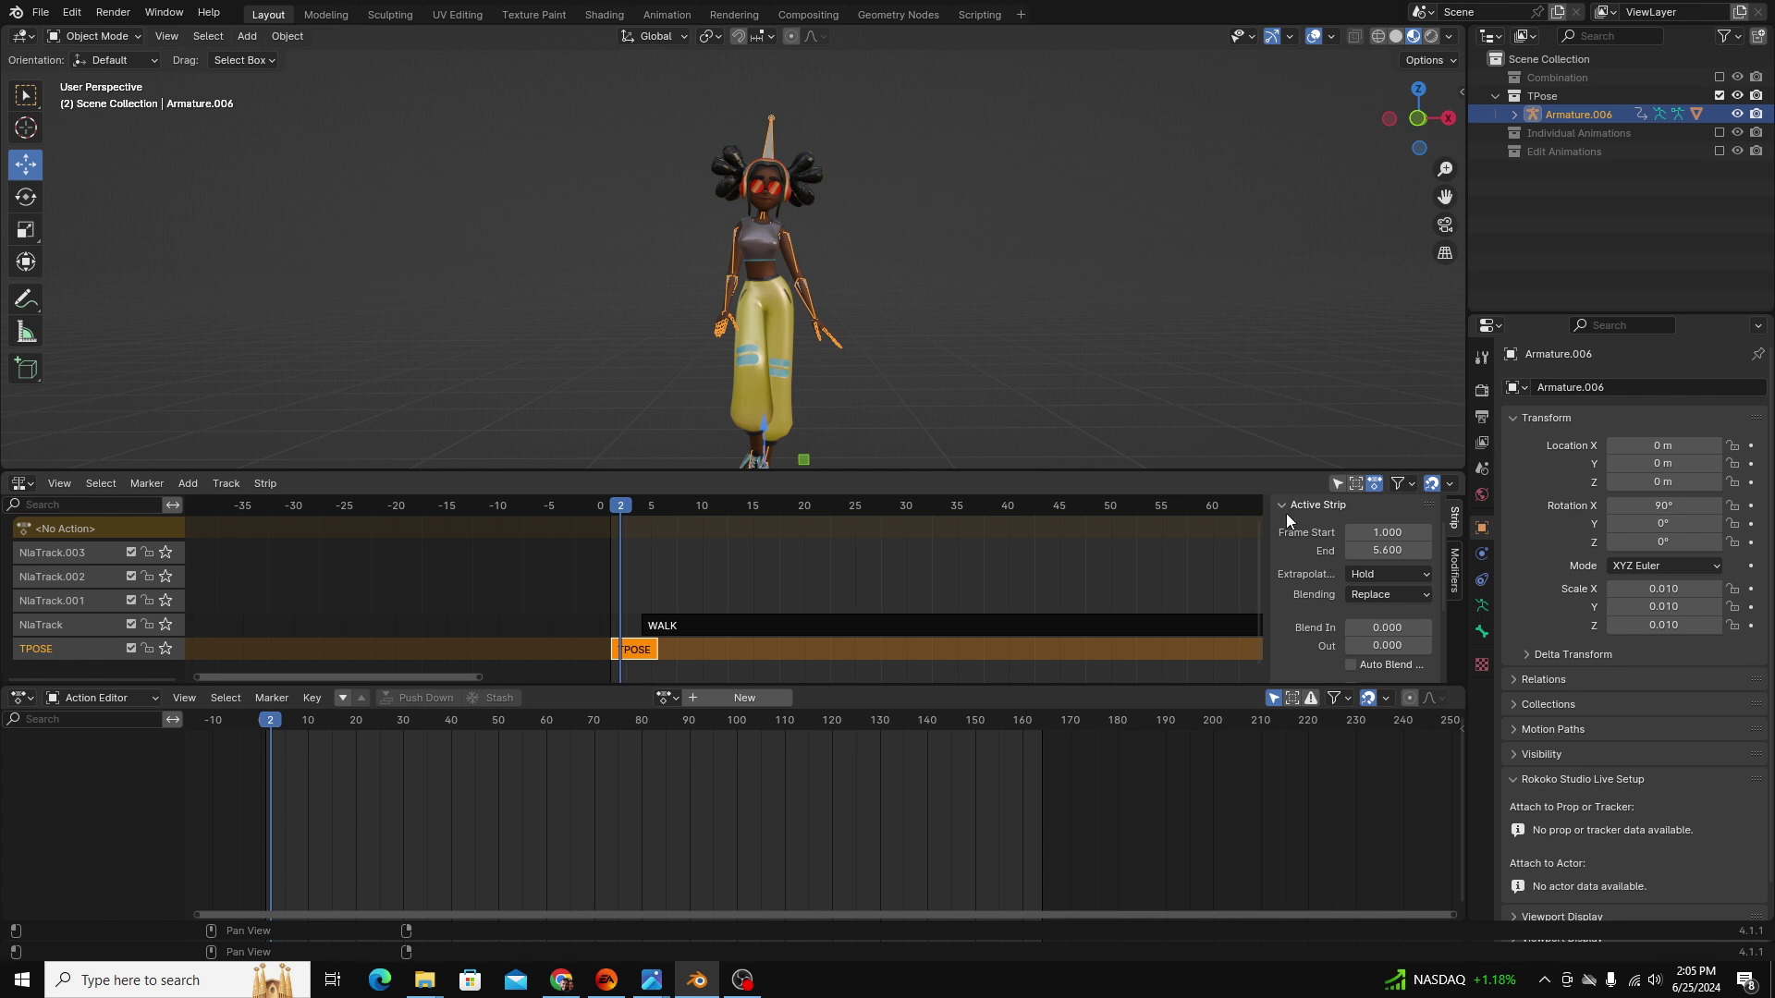
left_click_drag(1373, 550, 1537, 550)
left_click(652, 521)
Move the WALK strip to start at frame 24 and compare the frame 4 pose with its track disabled and enabled.
left_click_drag(708, 624, 903, 619)
left_click(693, 508)
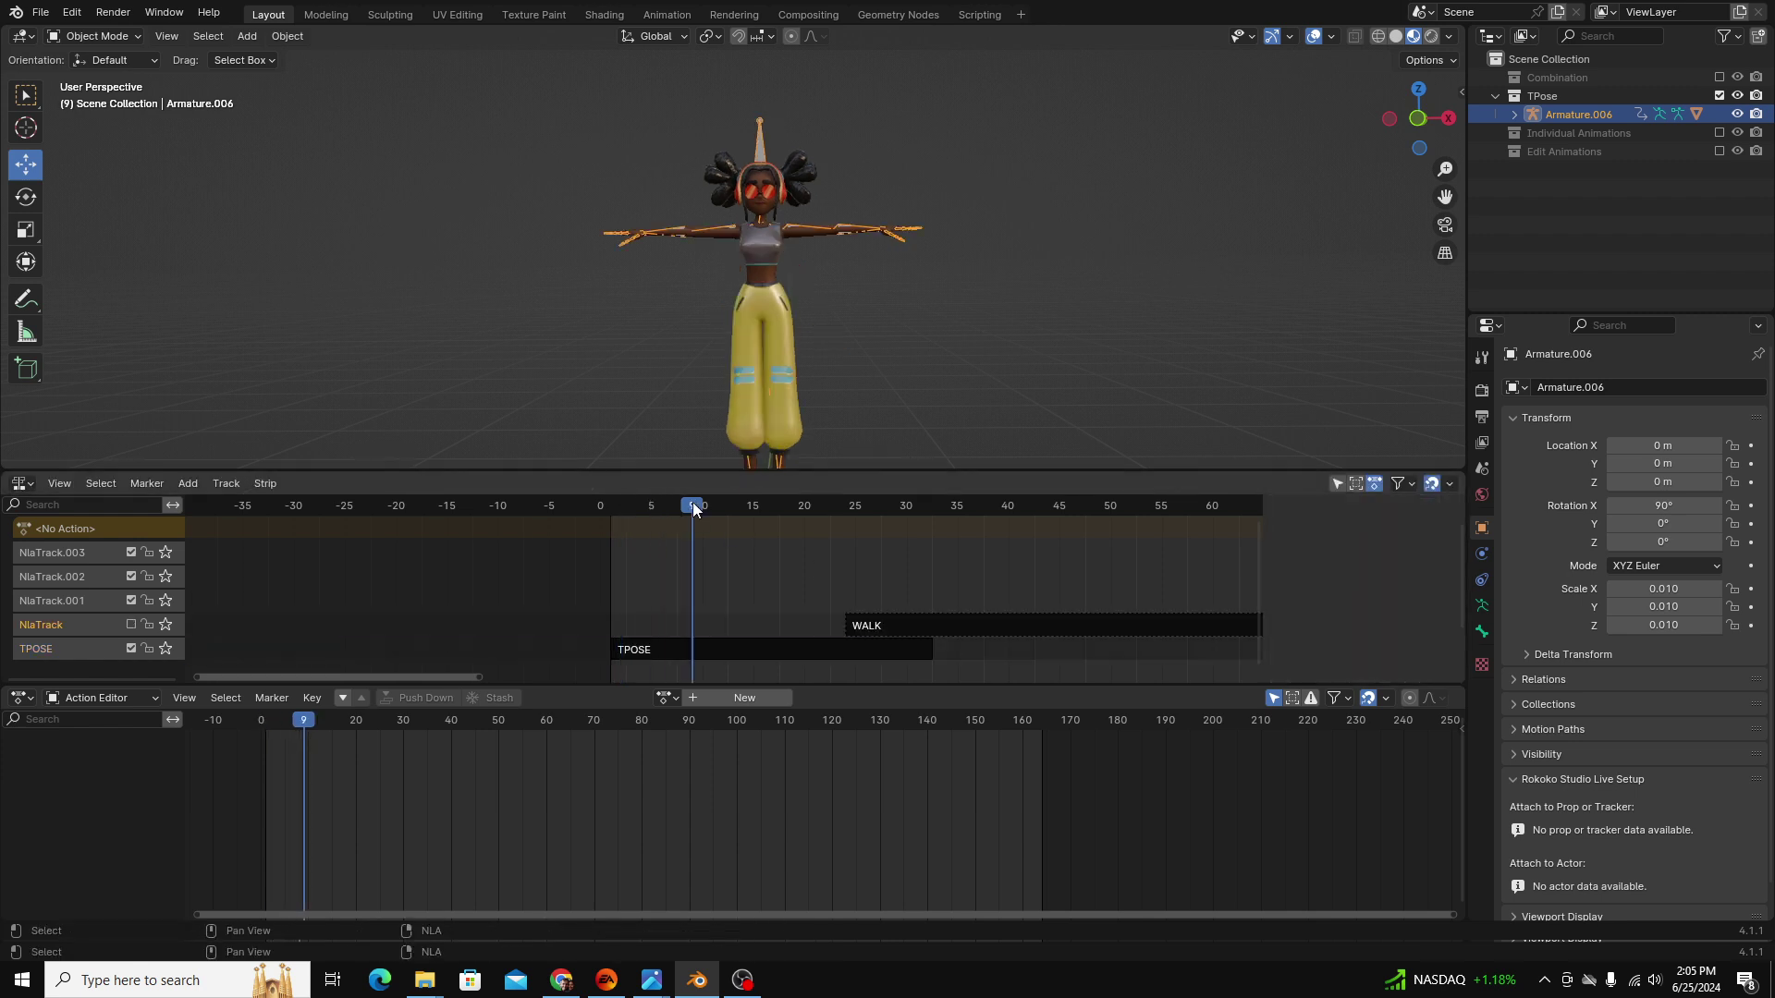
left_click_drag(694, 508, 636, 581)
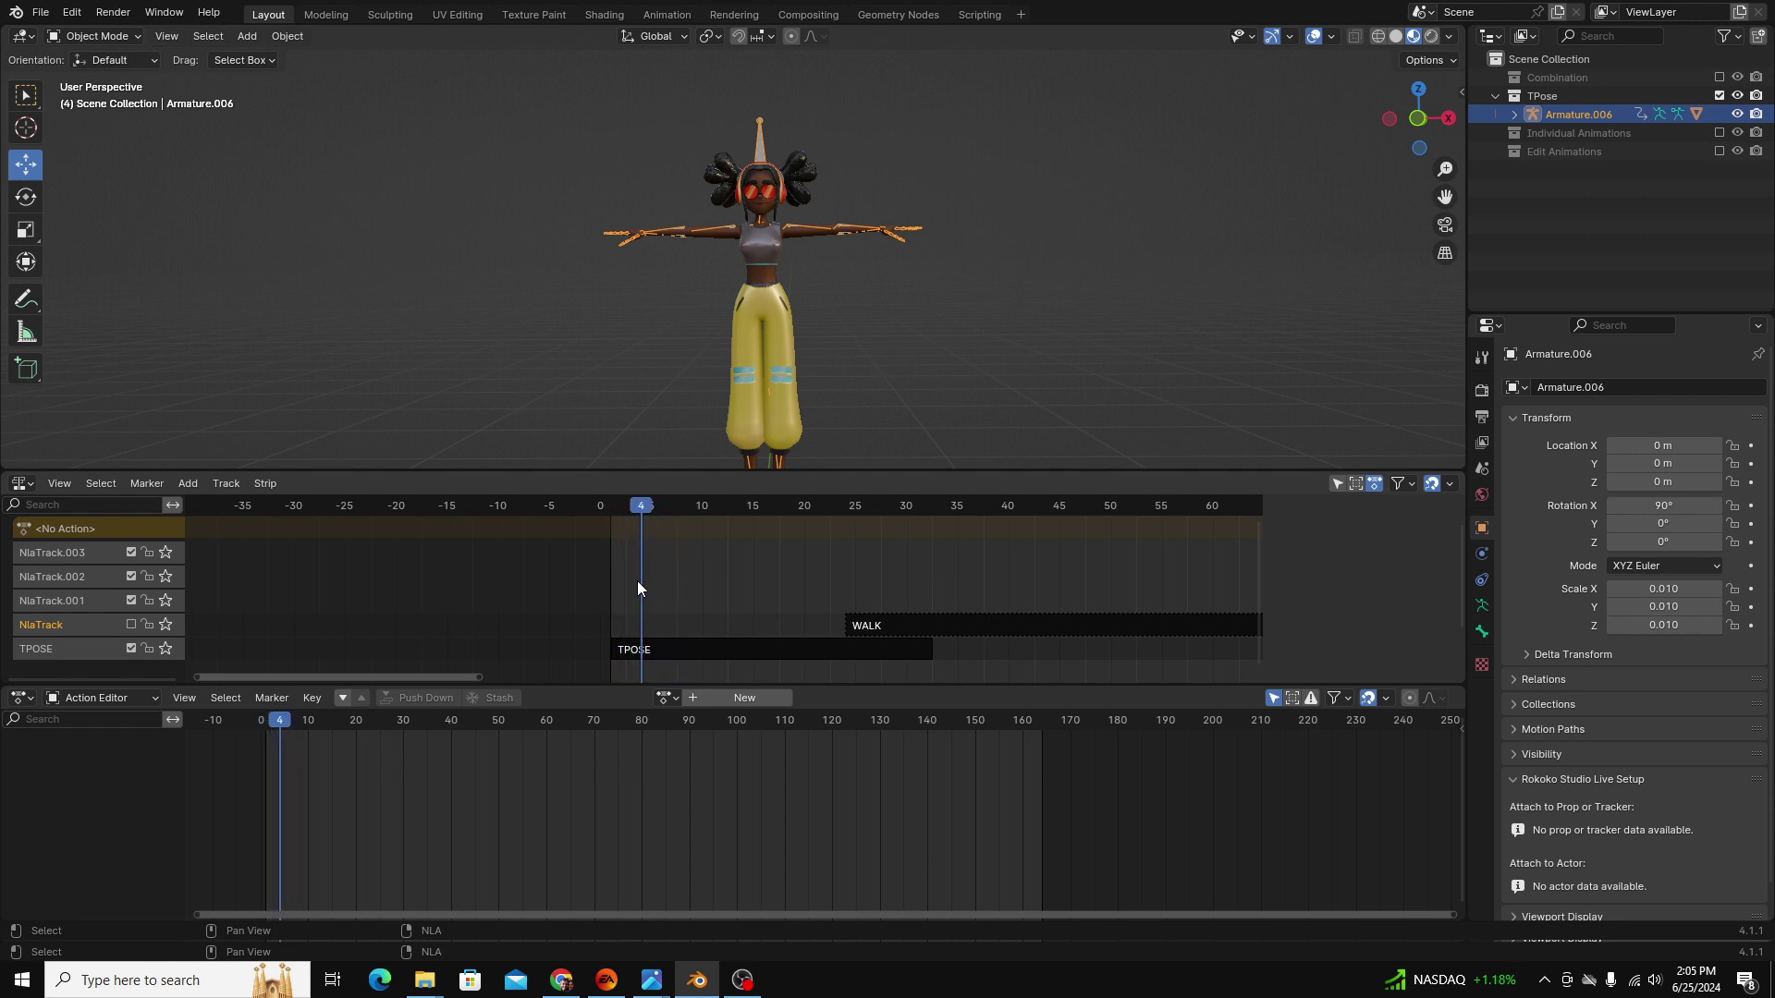
left_click(129, 622)
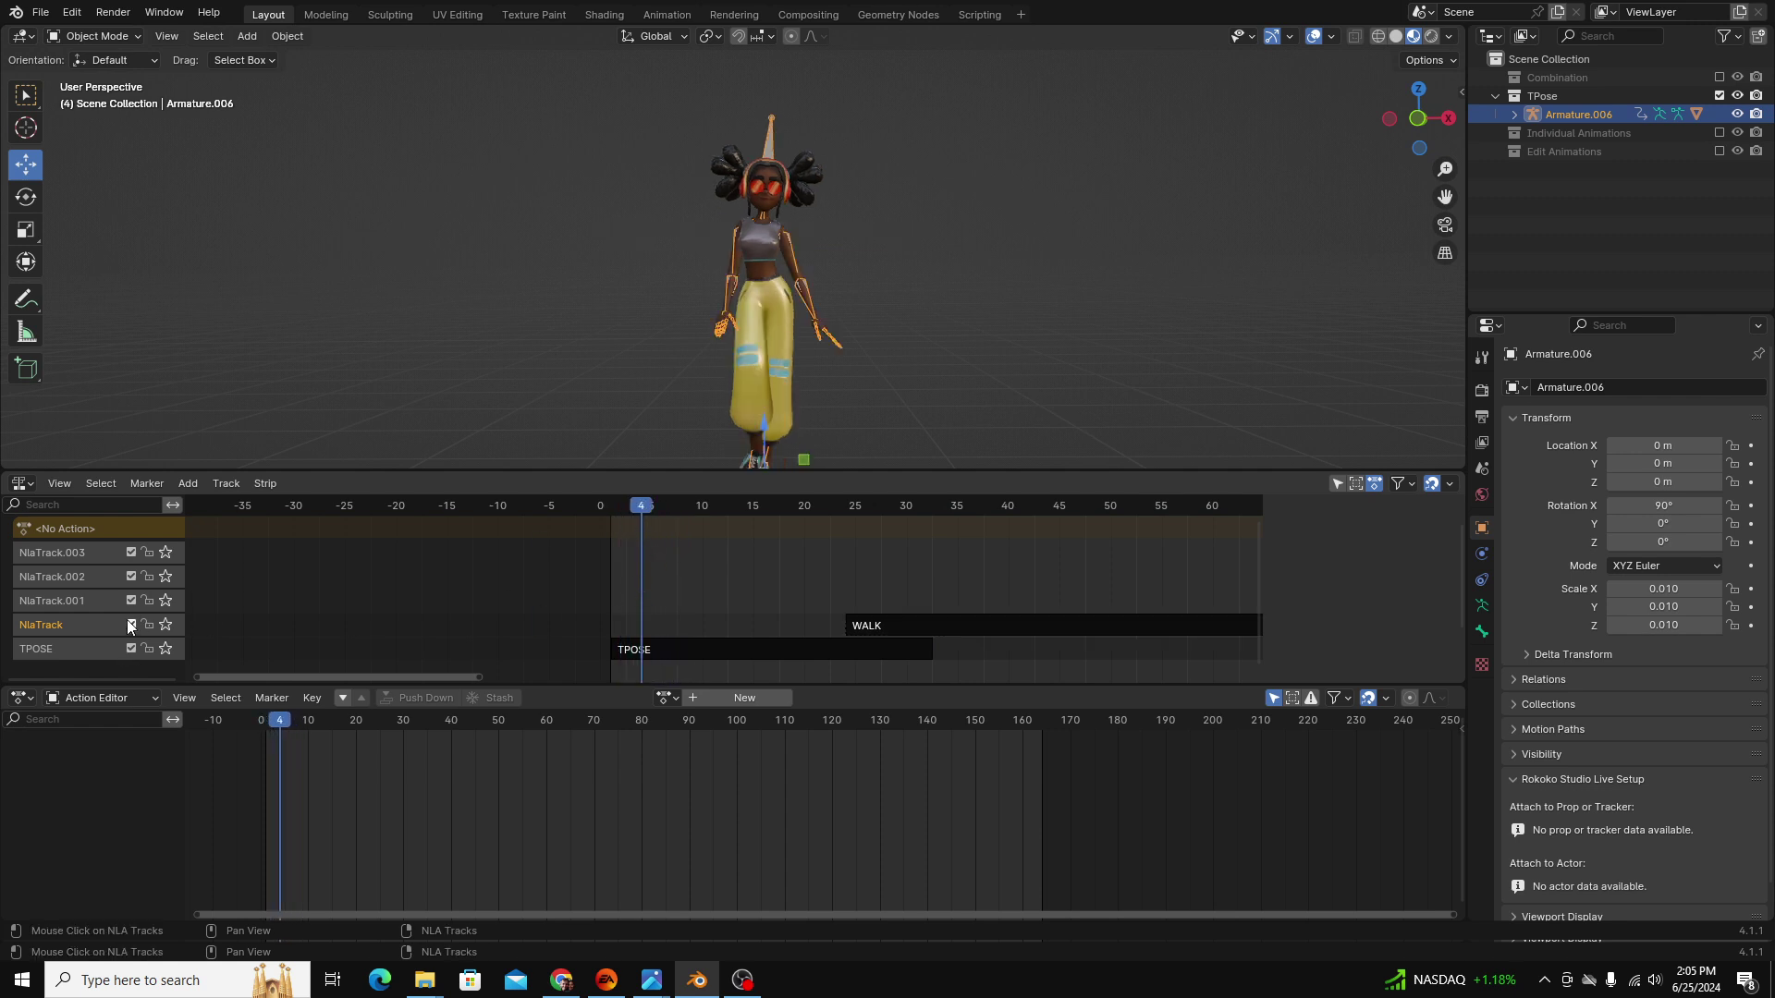
Shift the WALK strip to start at frame 23 and scrub through the walk to frame 41.
left_click(941, 627)
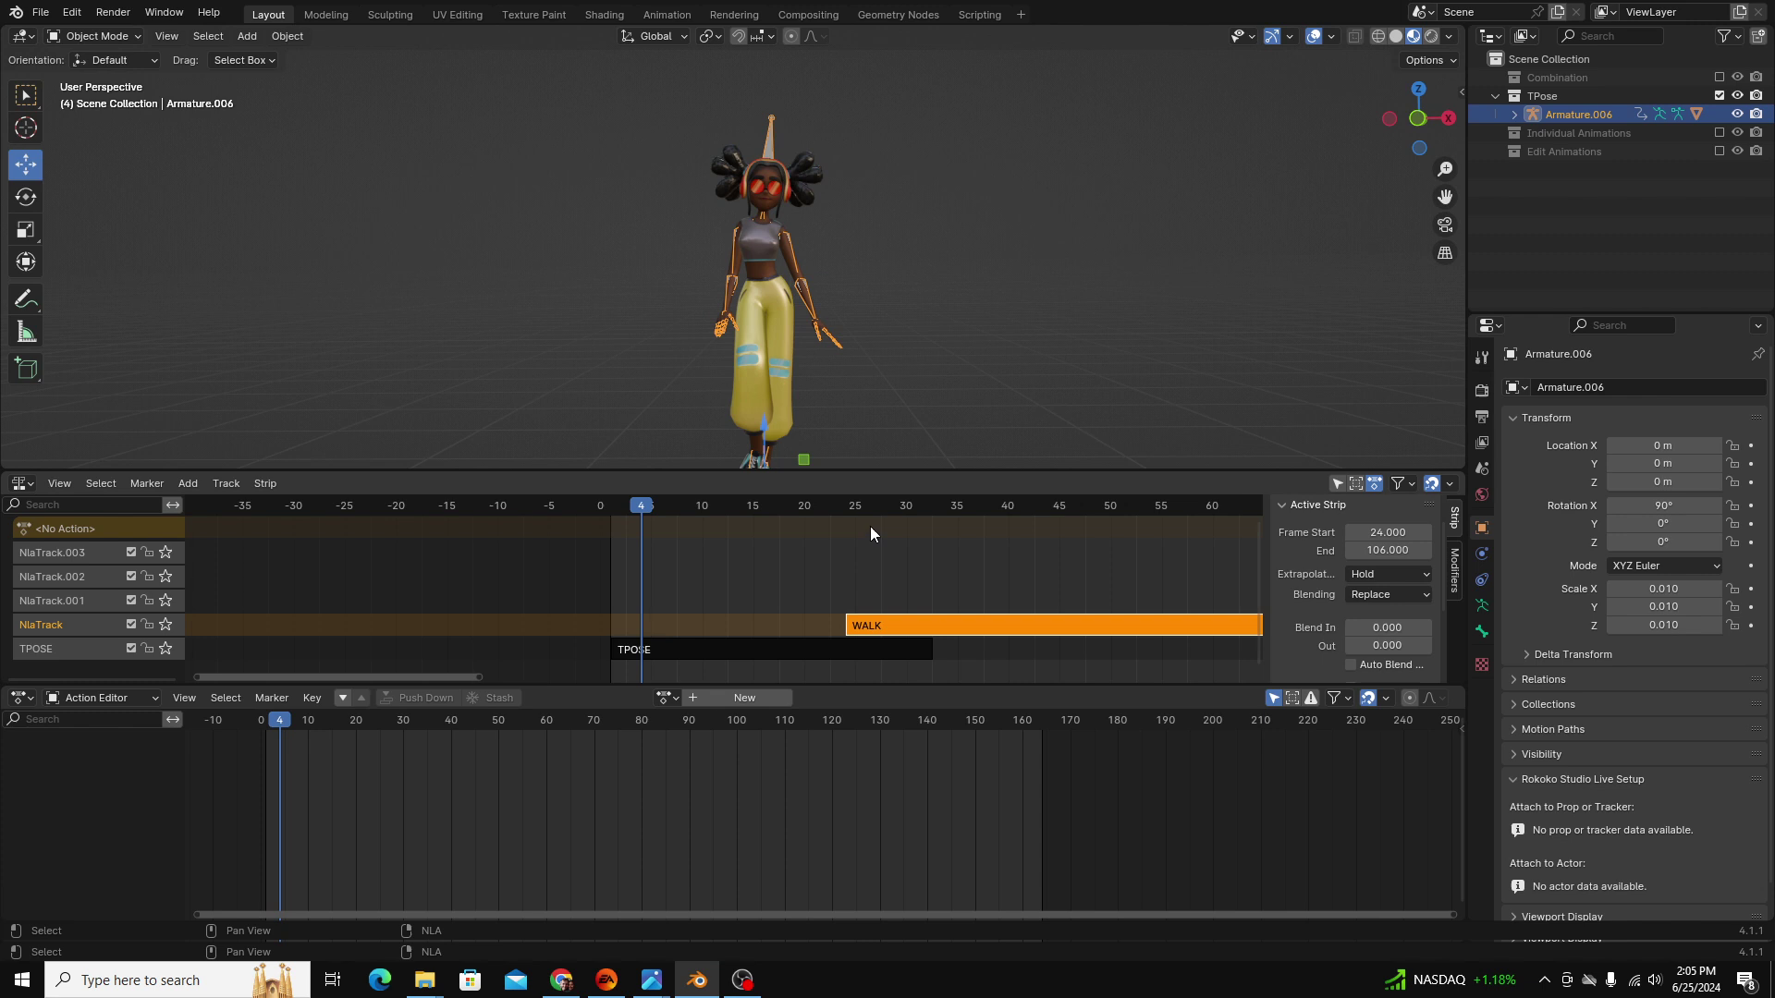
left_click_drag(880, 634, 869, 635)
left_click_drag(840, 511, 1018, 574)
middle_click_drag(1138, 590, 1056, 591)
scroll(1048, 596, "down", 1)
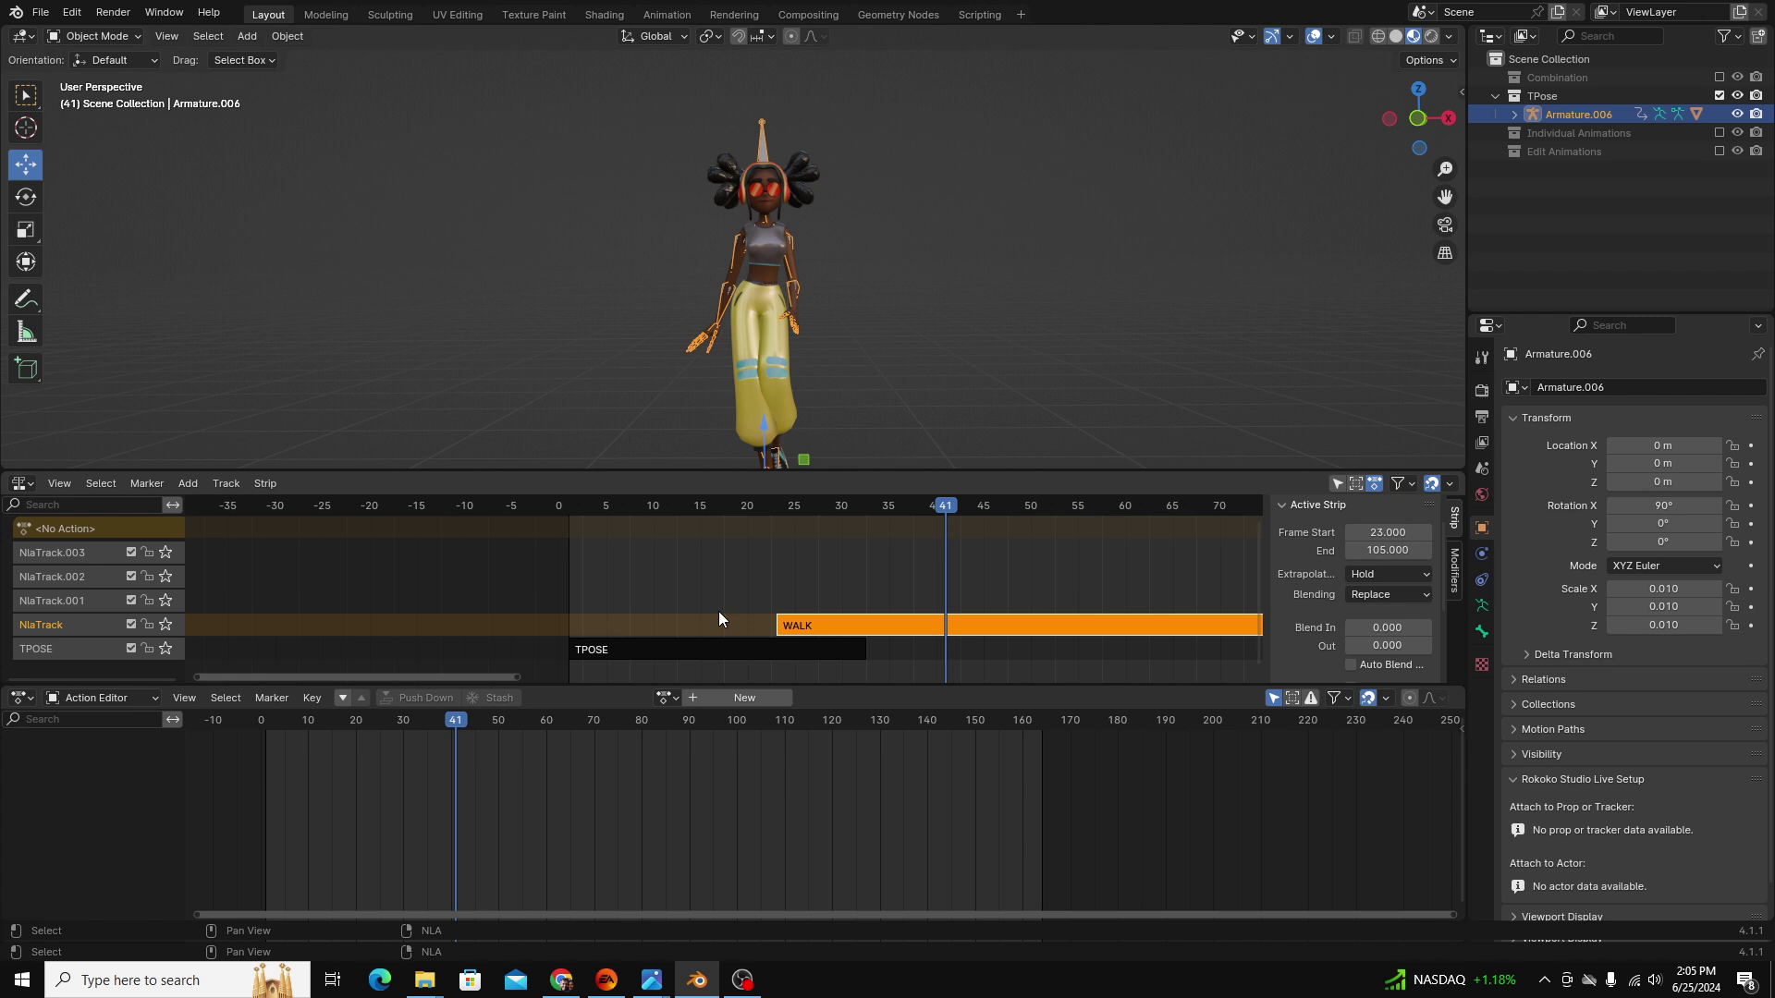
middle_click_drag(710, 566, 708, 565)
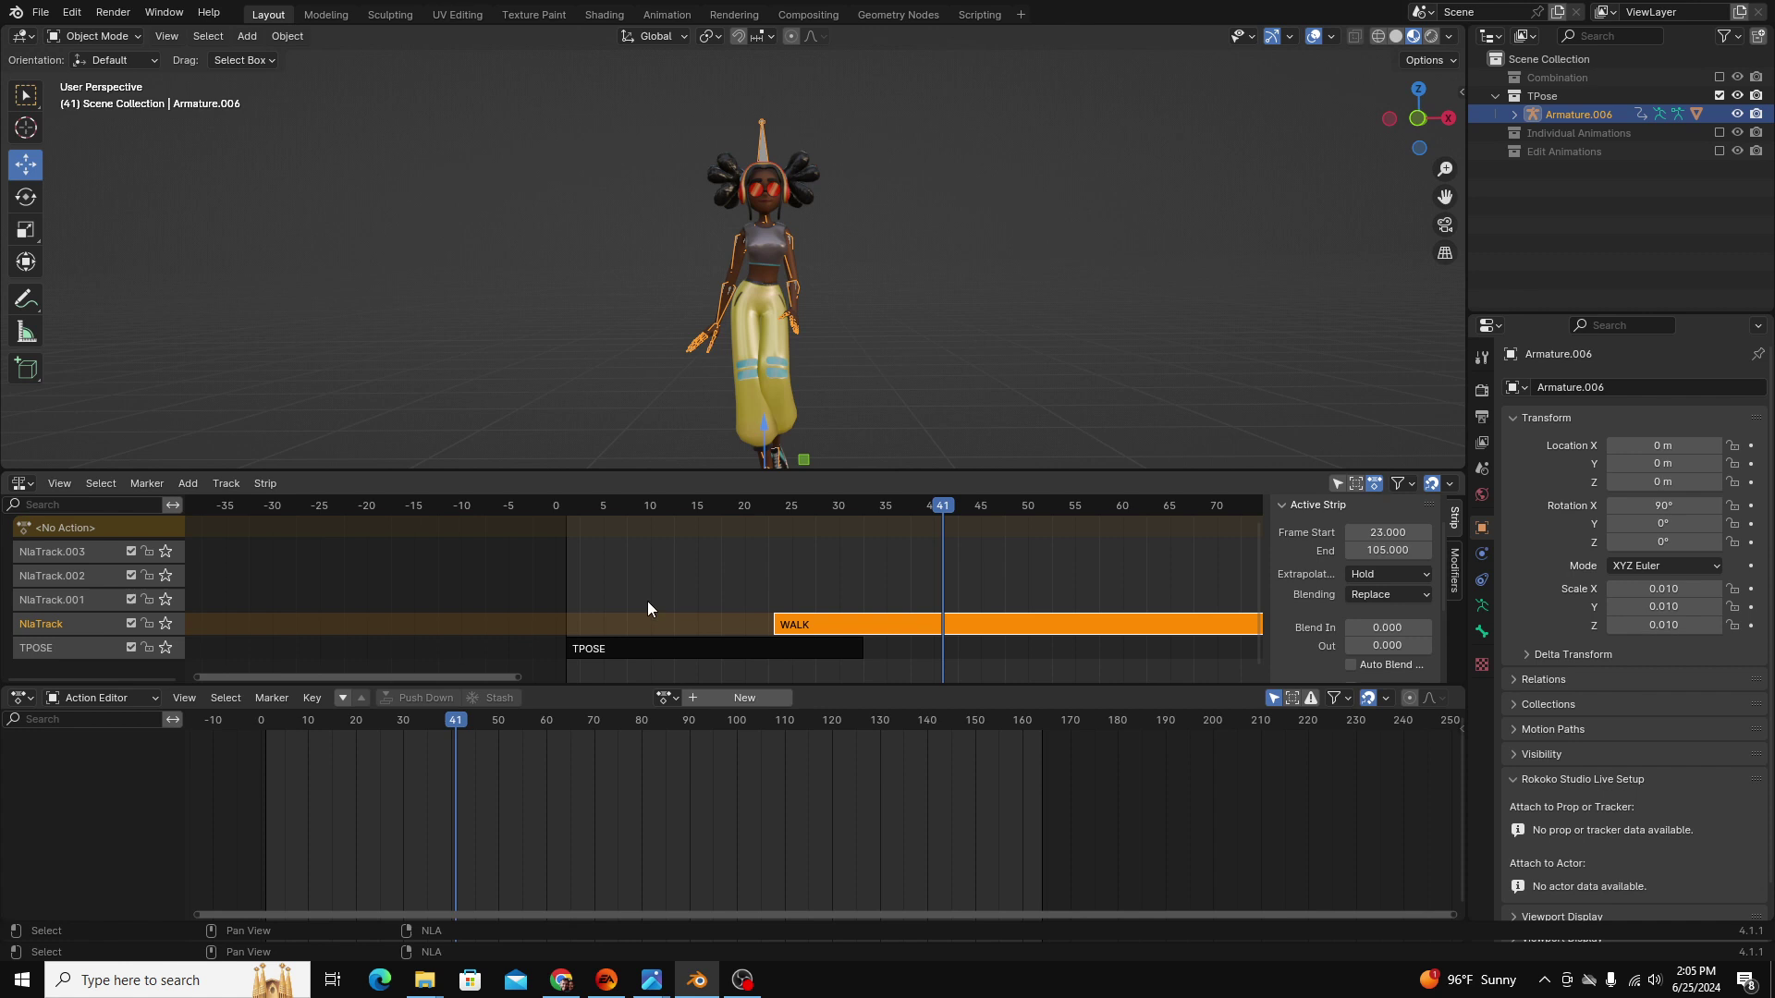
Set the WALK strip's extrapolation to Nothing and check the pose change around its start at frame 23.
left_click(784, 506)
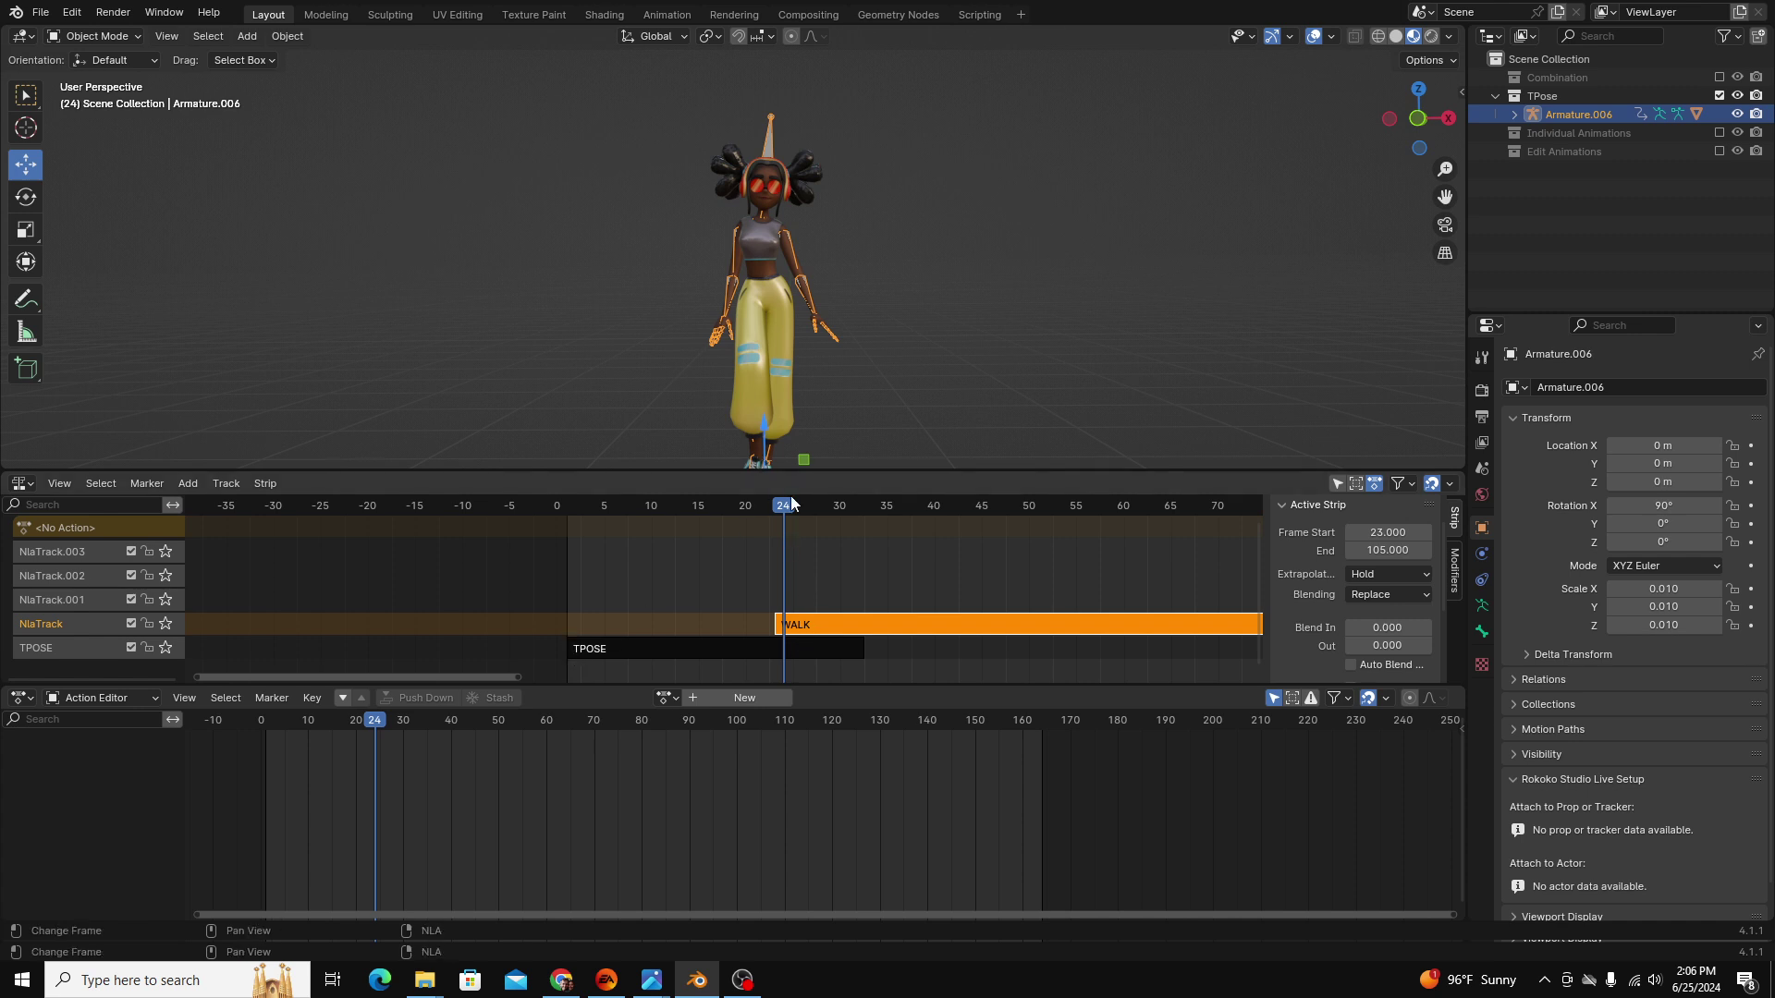
mouse_move(787, 507)
left_mouse_down()
mouse_move(728, 508)
mouse_move(943, 508)
mouse_move(756, 519)
mouse_move(782, 530)
mouse_move(573, 574)
mouse_move(788, 573)
mouse_move(774, 514)
left_mouse_up()
left_click(1367, 575)
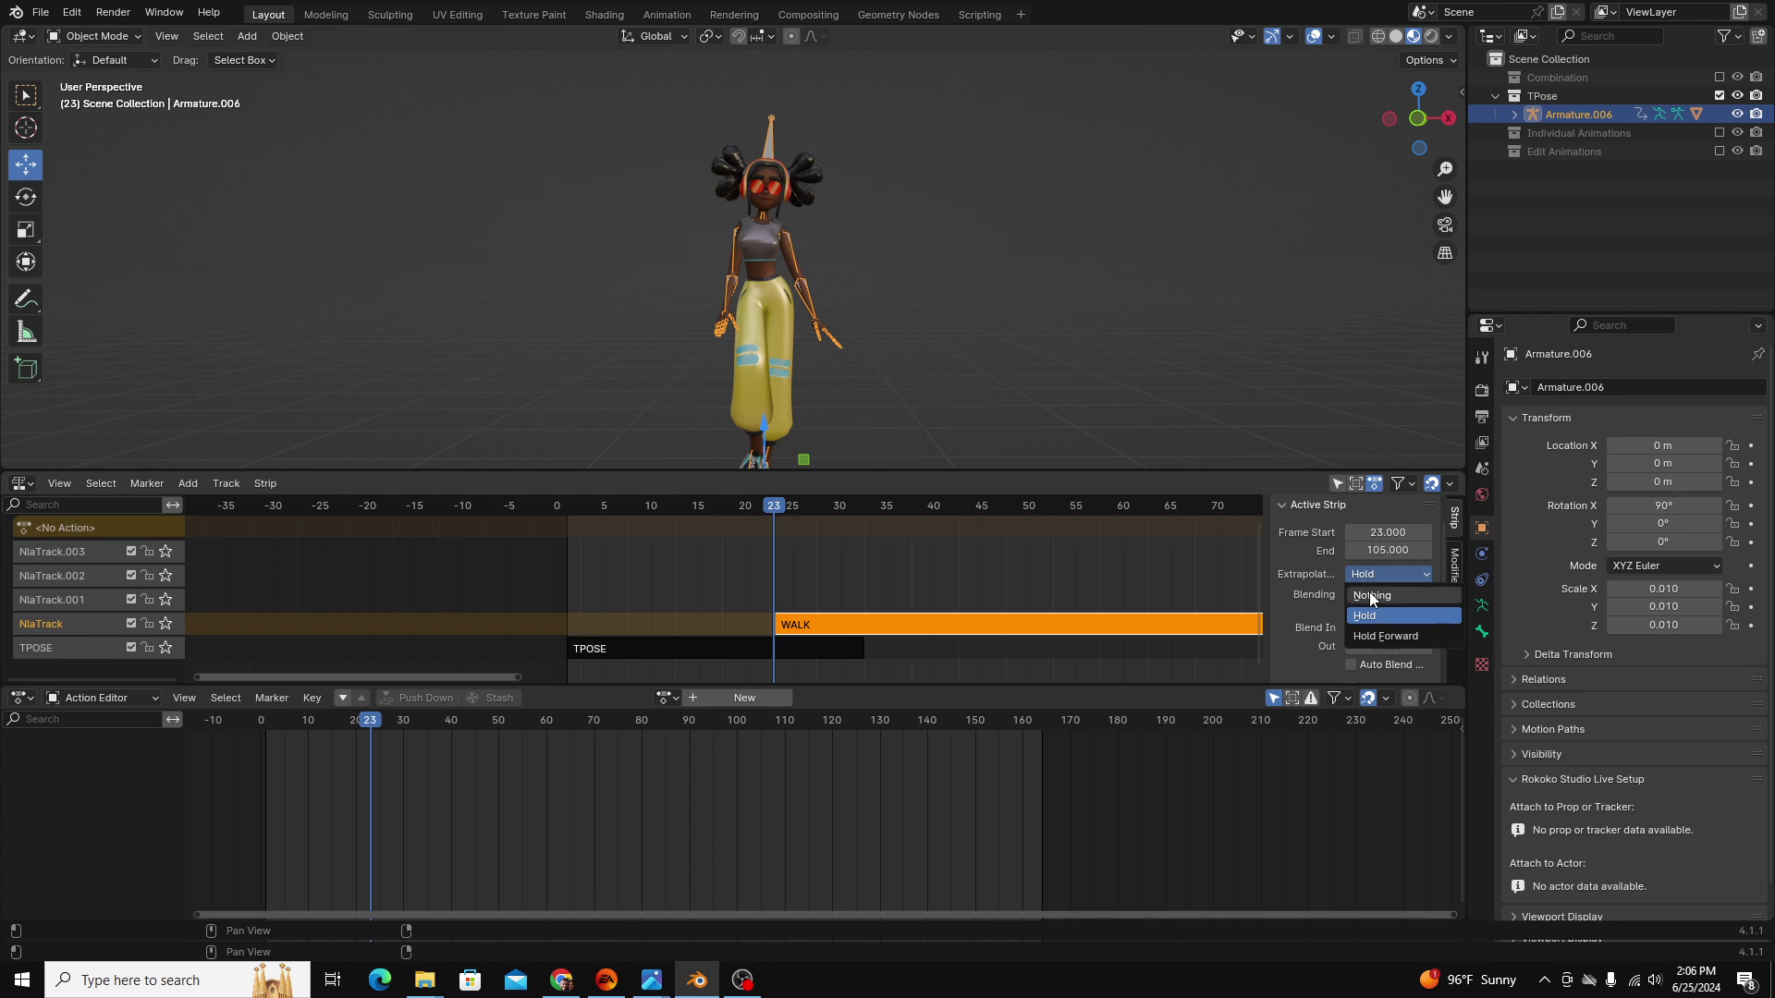
left_click(1371, 596)
left_click_drag(761, 508, 775, 628)
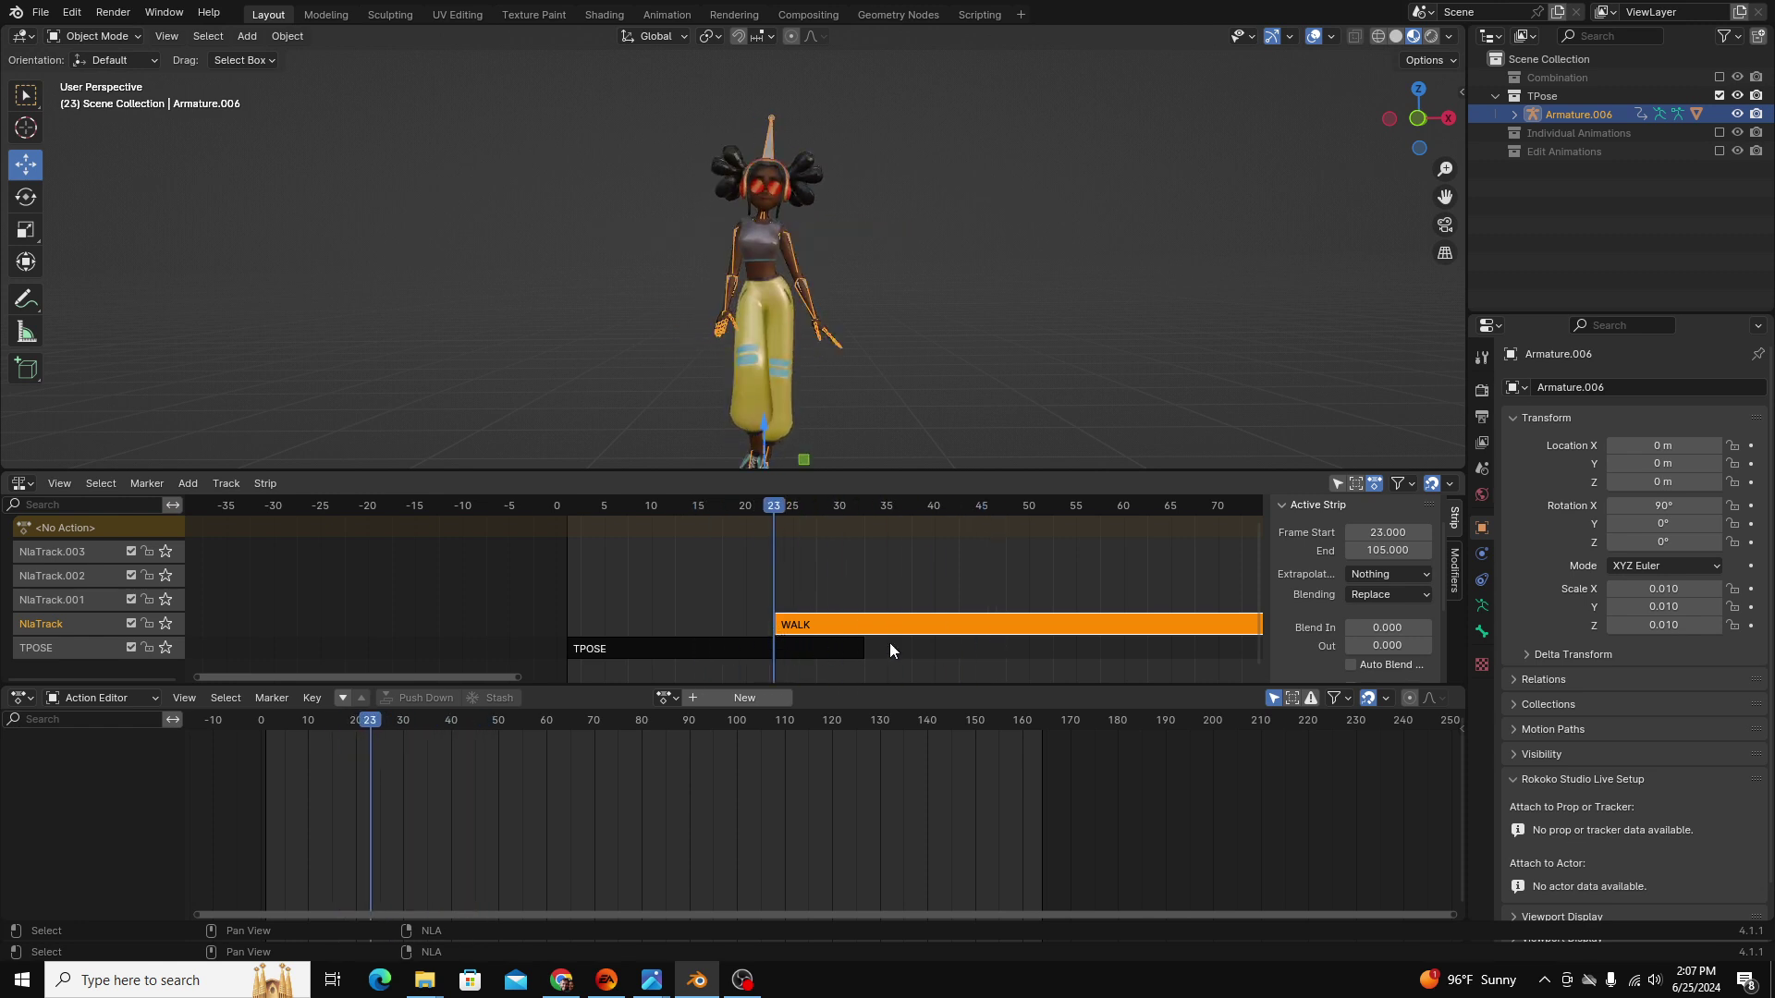
mouse_move(890, 642)
middle_mouse_down()
mouse_move(909, 614)
mouse_move(895, 619)
middle_mouse_up()
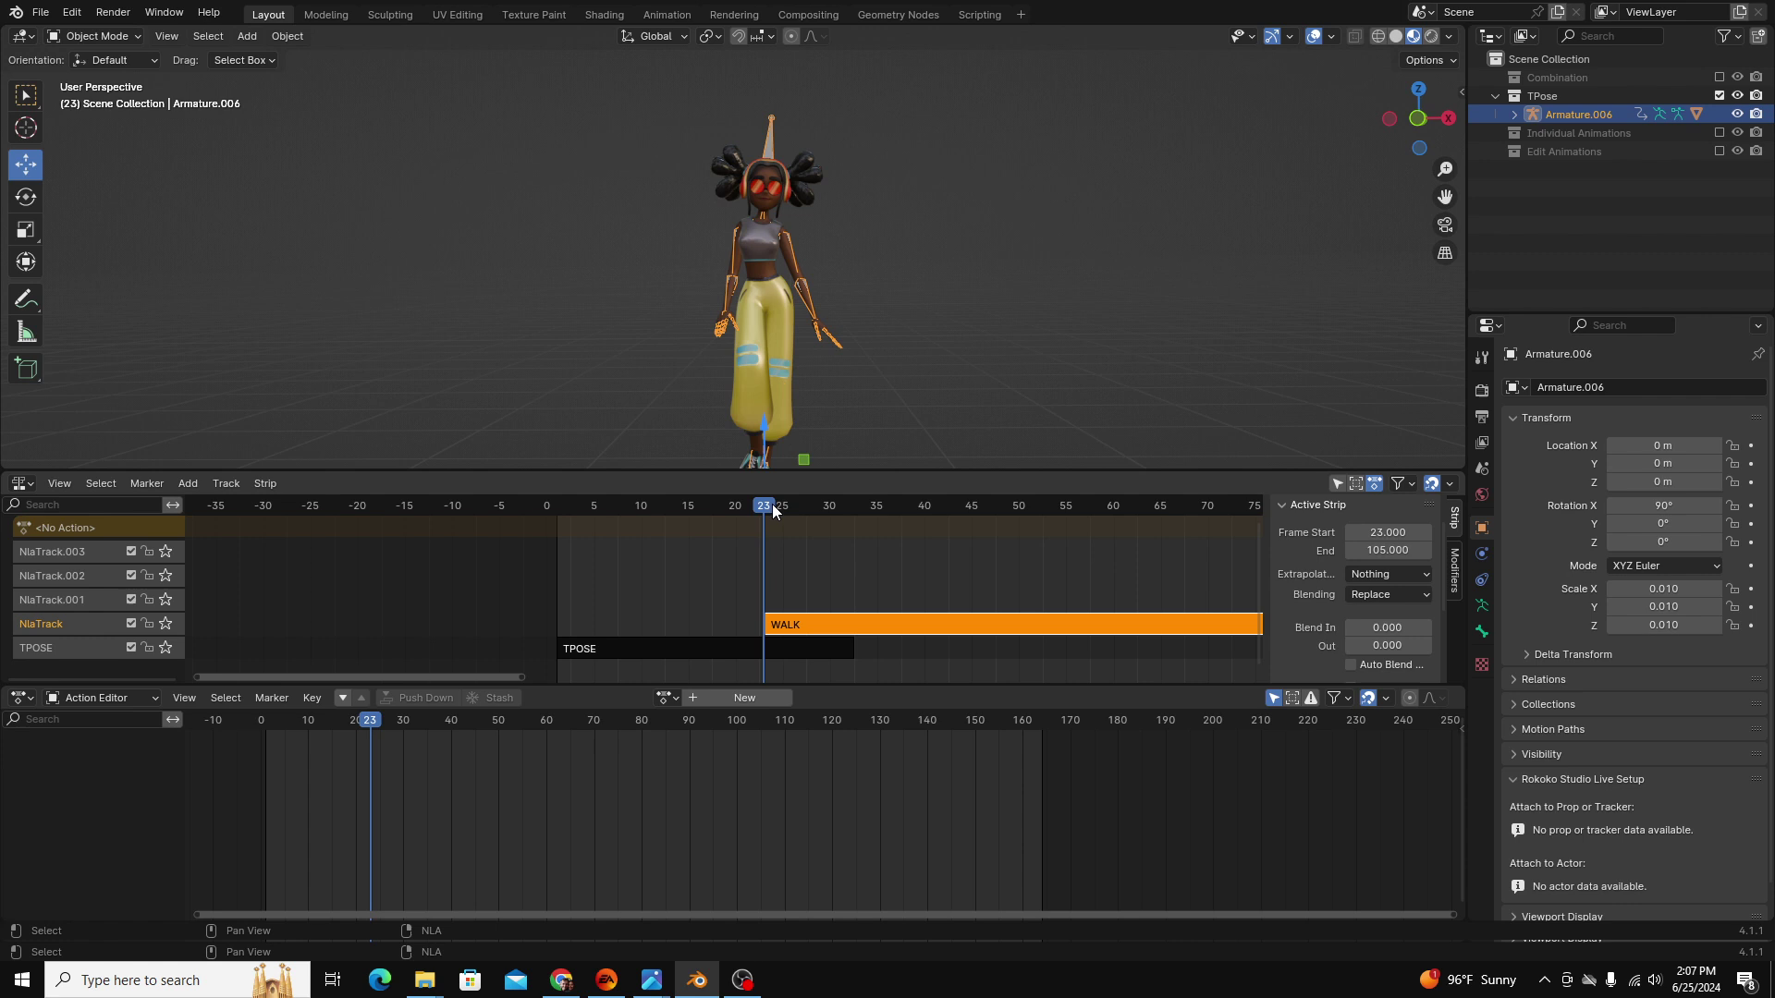
mouse_move(772, 503)
left_mouse_down()
mouse_move(747, 518)
mouse_move(764, 525)
left_mouse_up()
Set the WALK strip's Blend In to 7.1 frames and check the transition up to frame 25.
scroll(1042, 560, "down", 4)
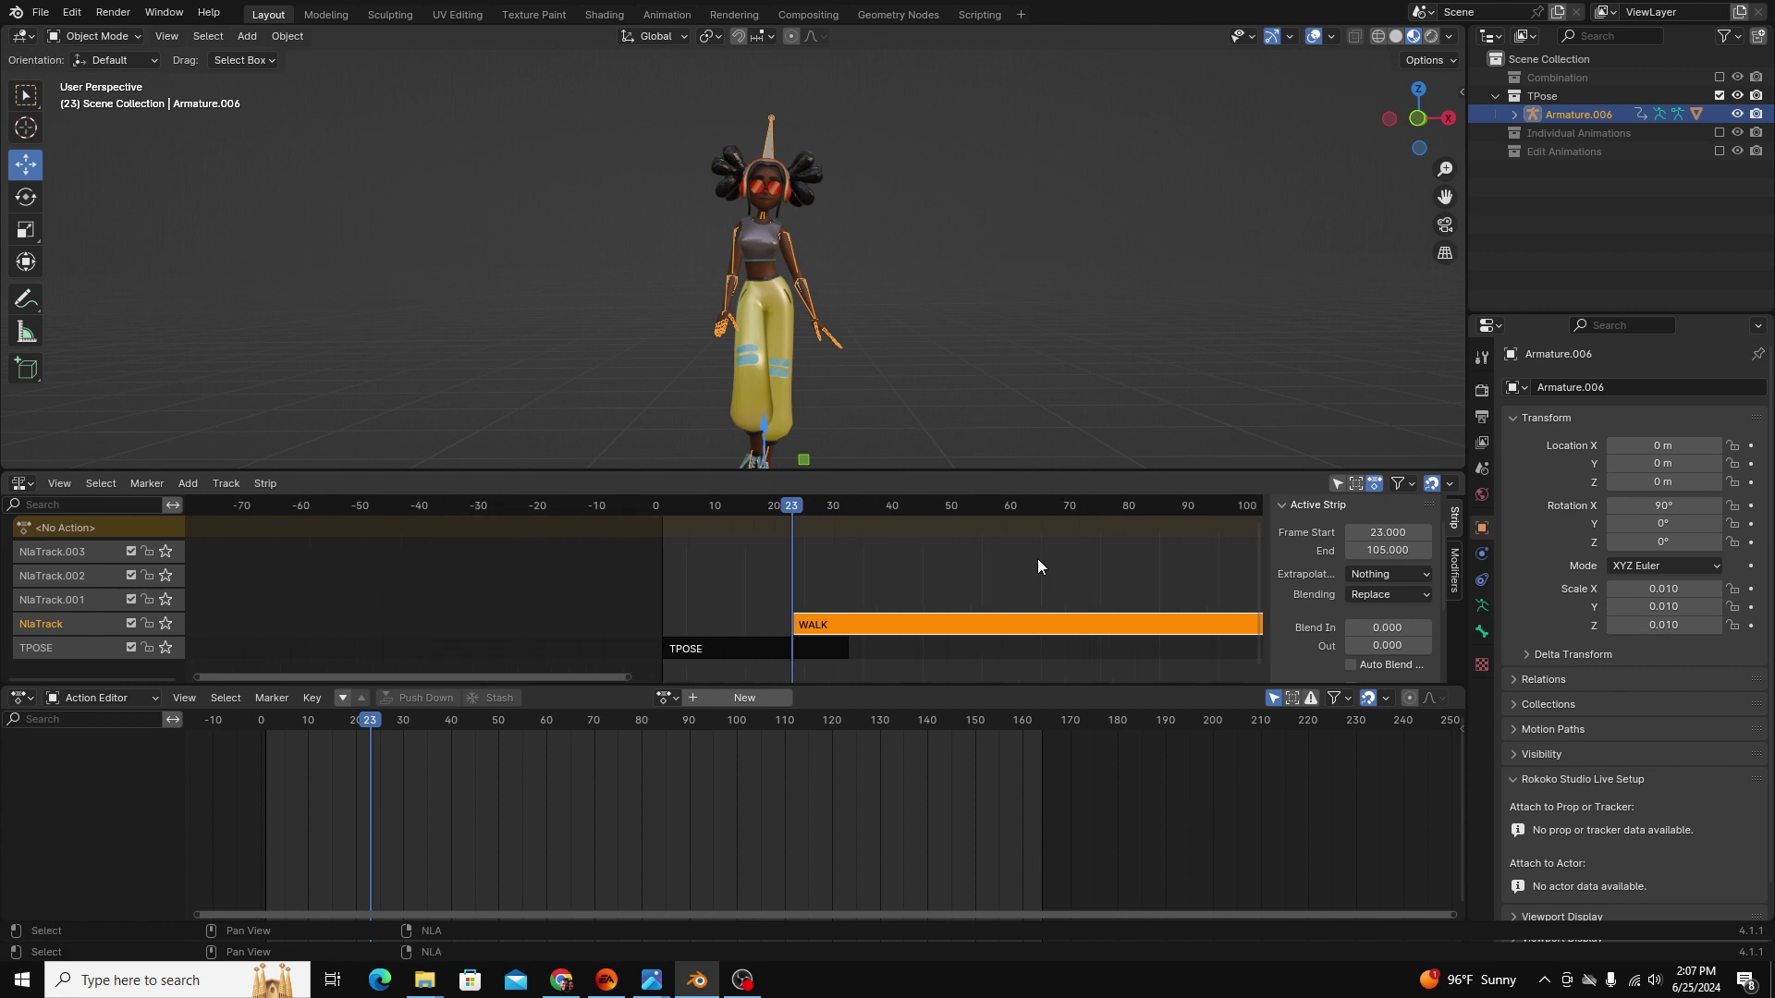
scroll(1038, 561, "down", 4)
mouse_move(1038, 560)
middle_mouse_down()
mouse_move(980, 558)
mouse_move(1041, 561)
middle_mouse_up()
scroll(1041, 560, "up", 4)
middle_click_drag(931, 586, 863, 582)
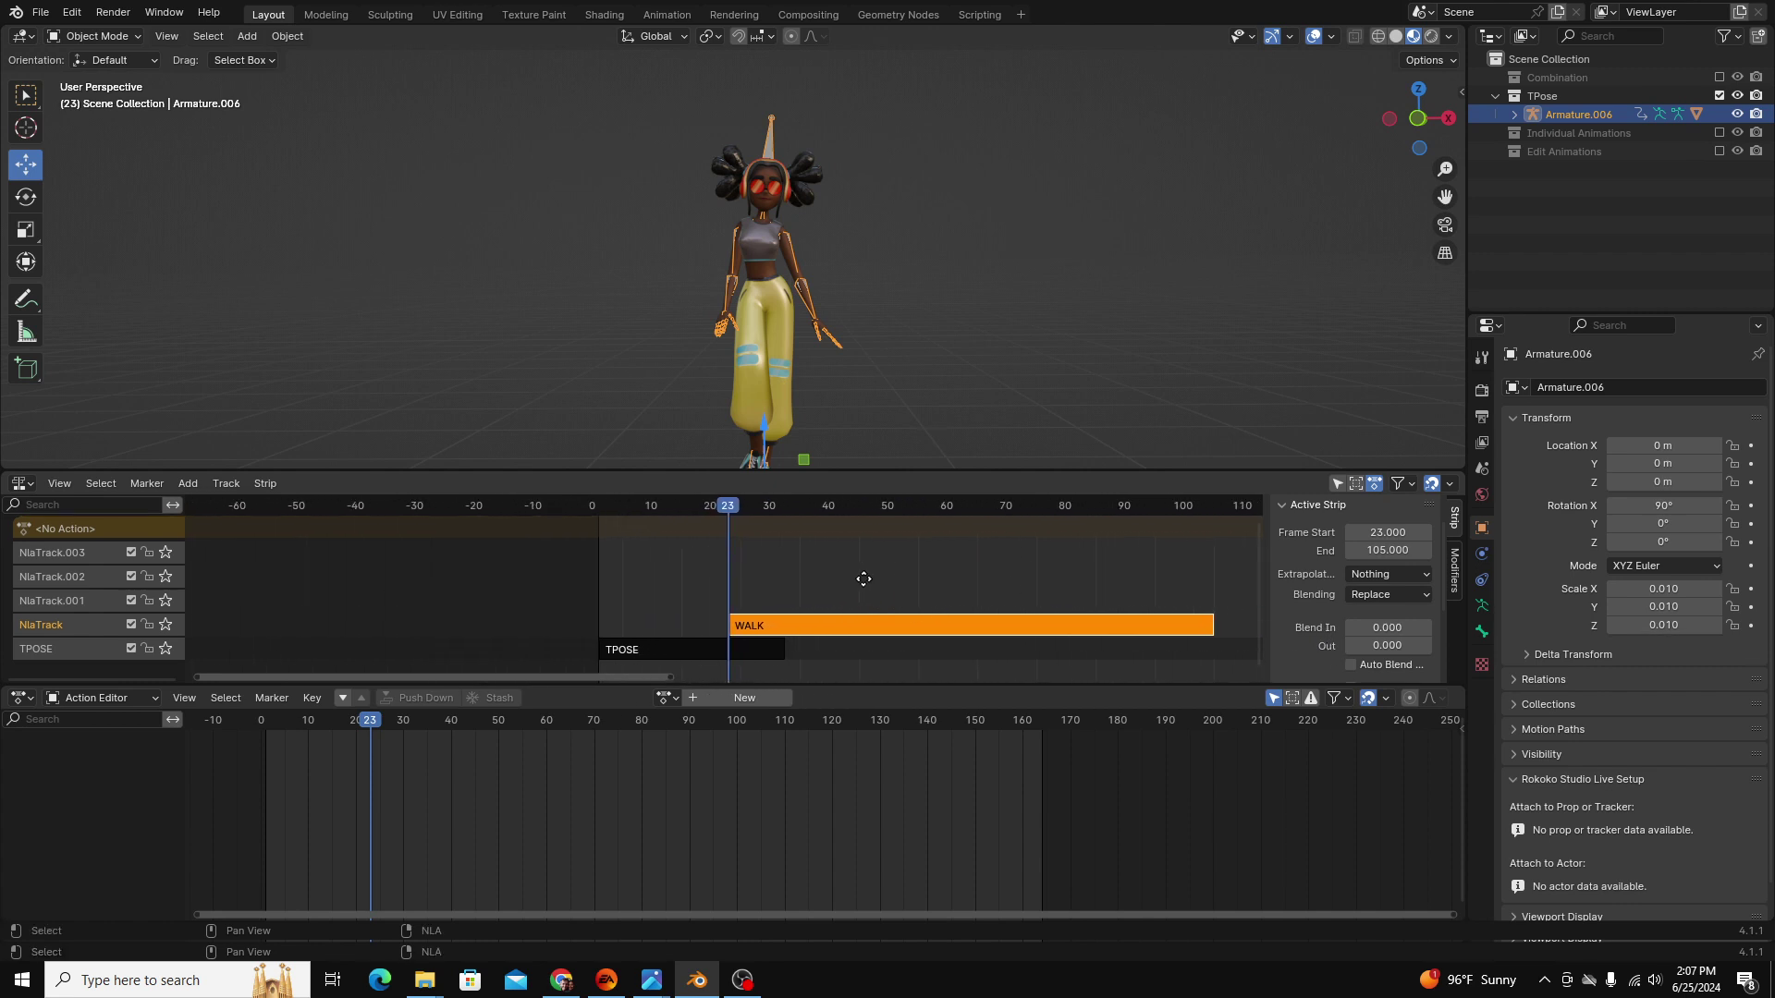
left_click_drag(1386, 628, 1438, 628)
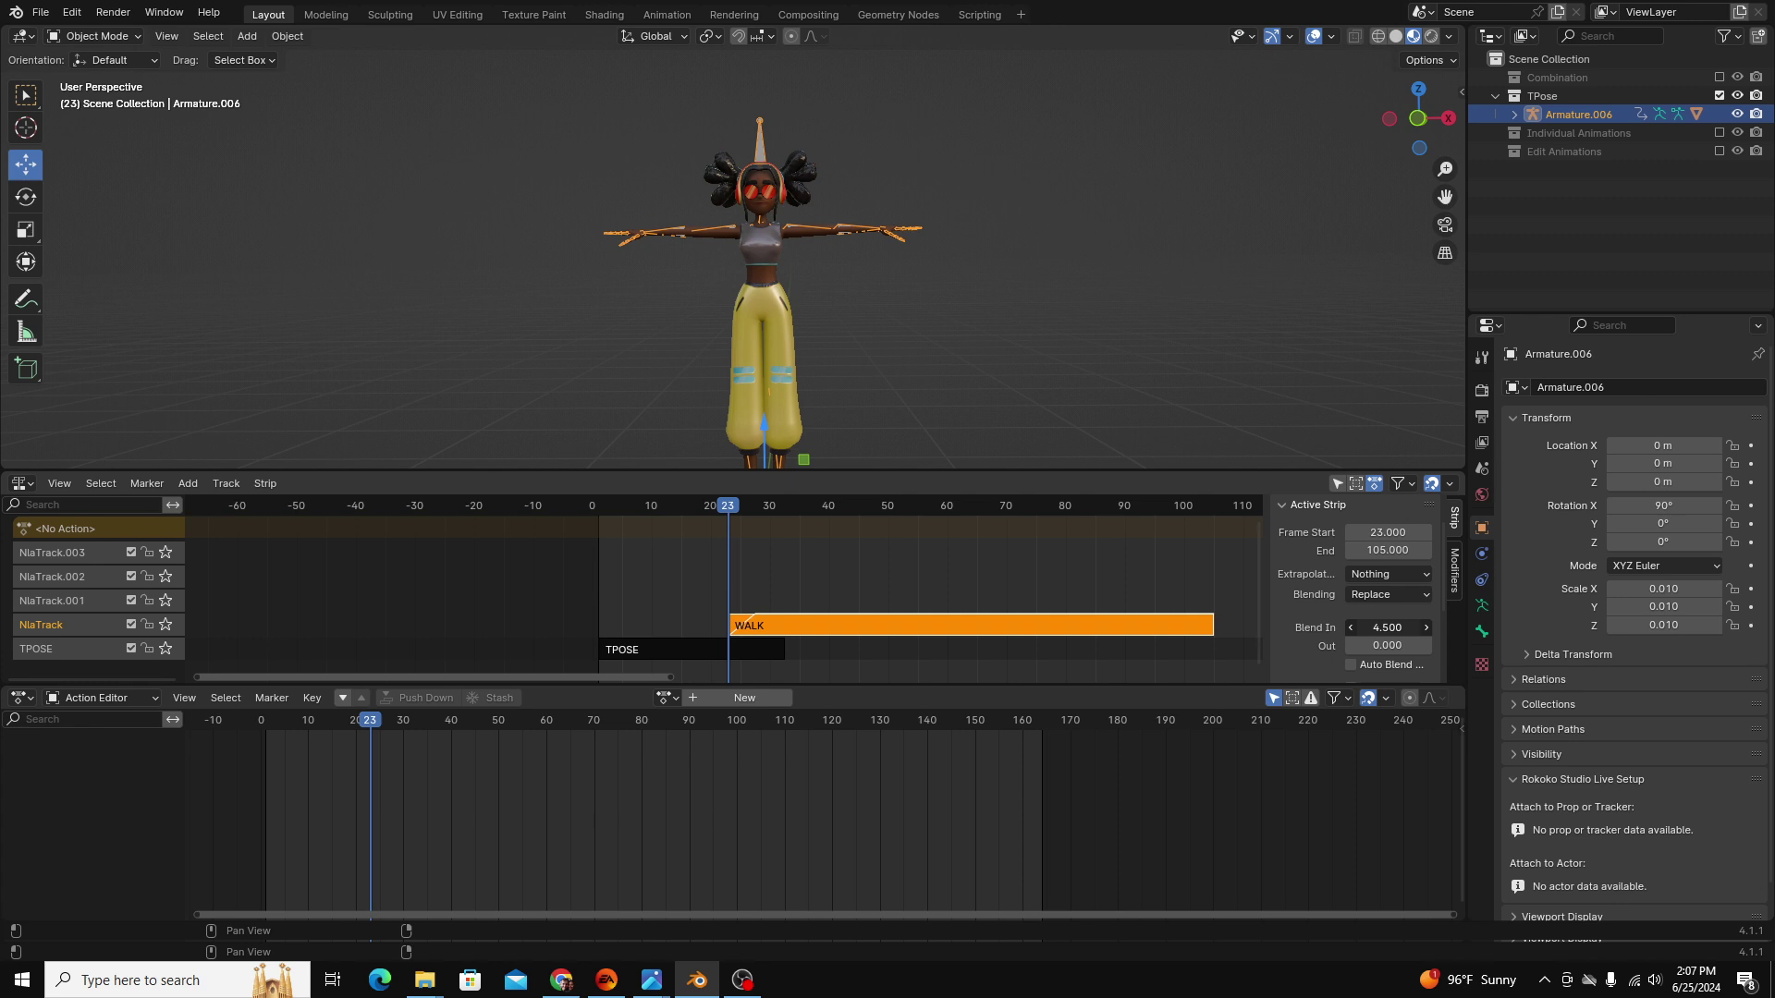
left_click_drag(702, 506, 740, 628)
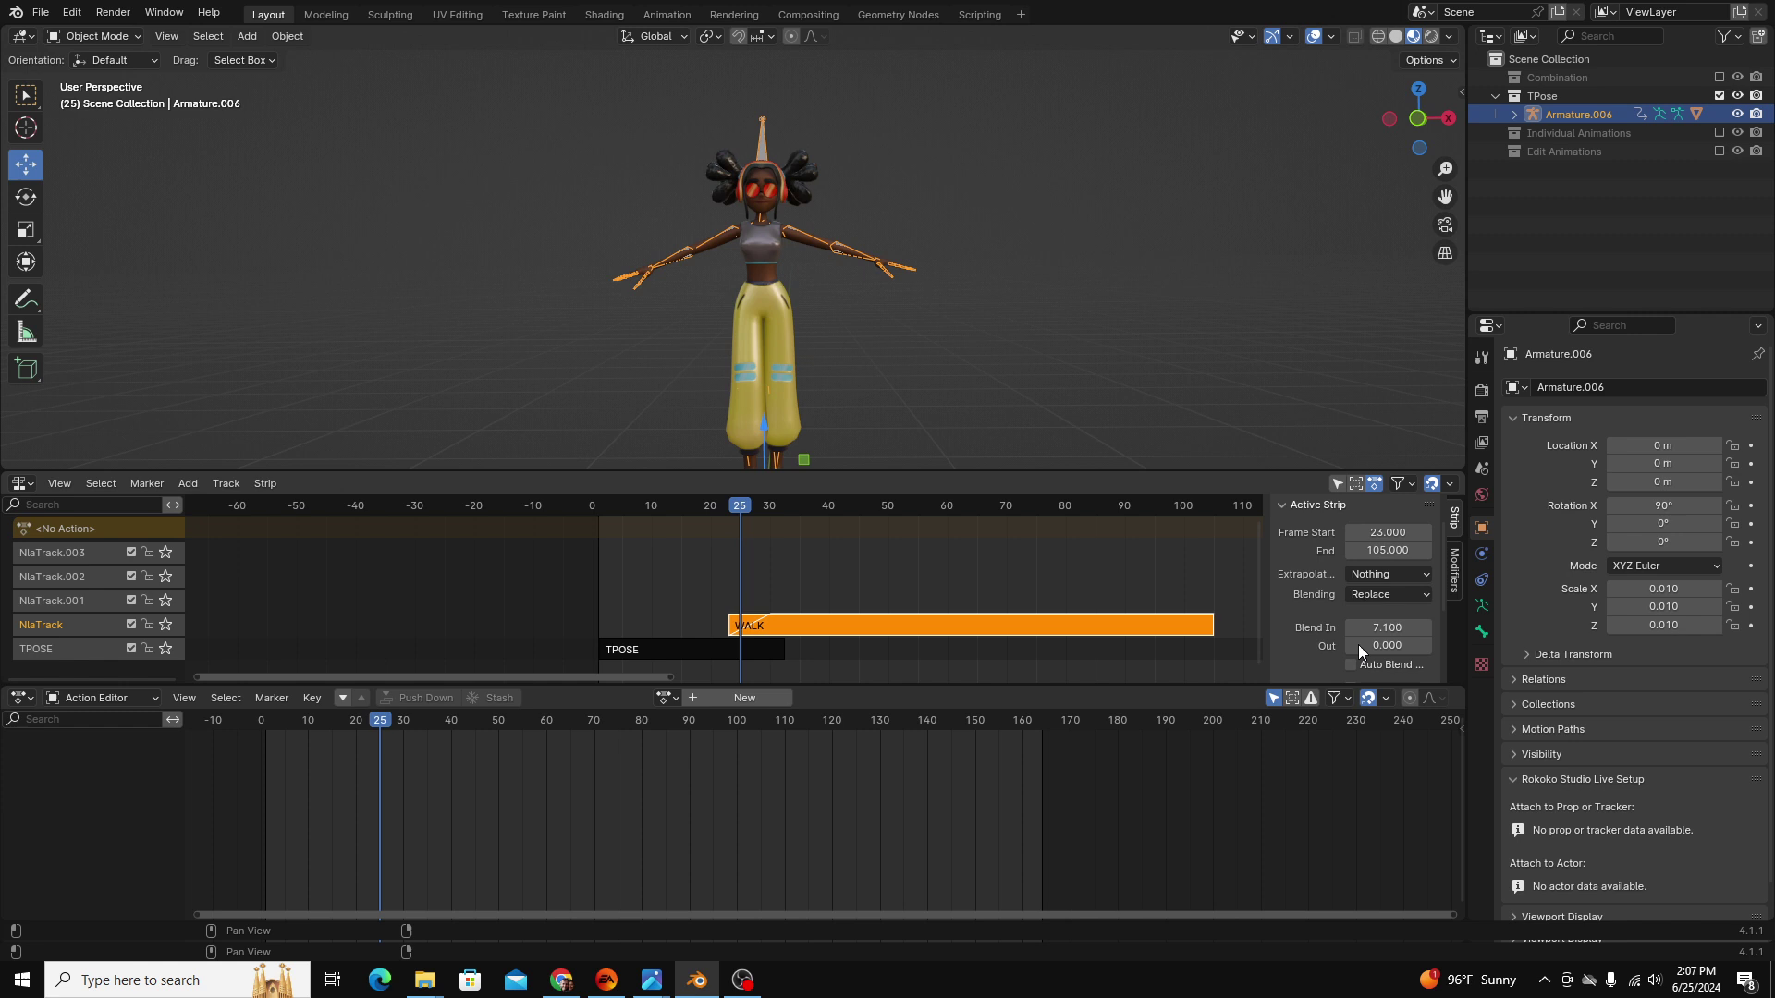
Turn on automatic blending for the overlapping TPOSE and WALK strips and scrub through their transition to frame 39.
scroll(1357, 645, "down", 2)
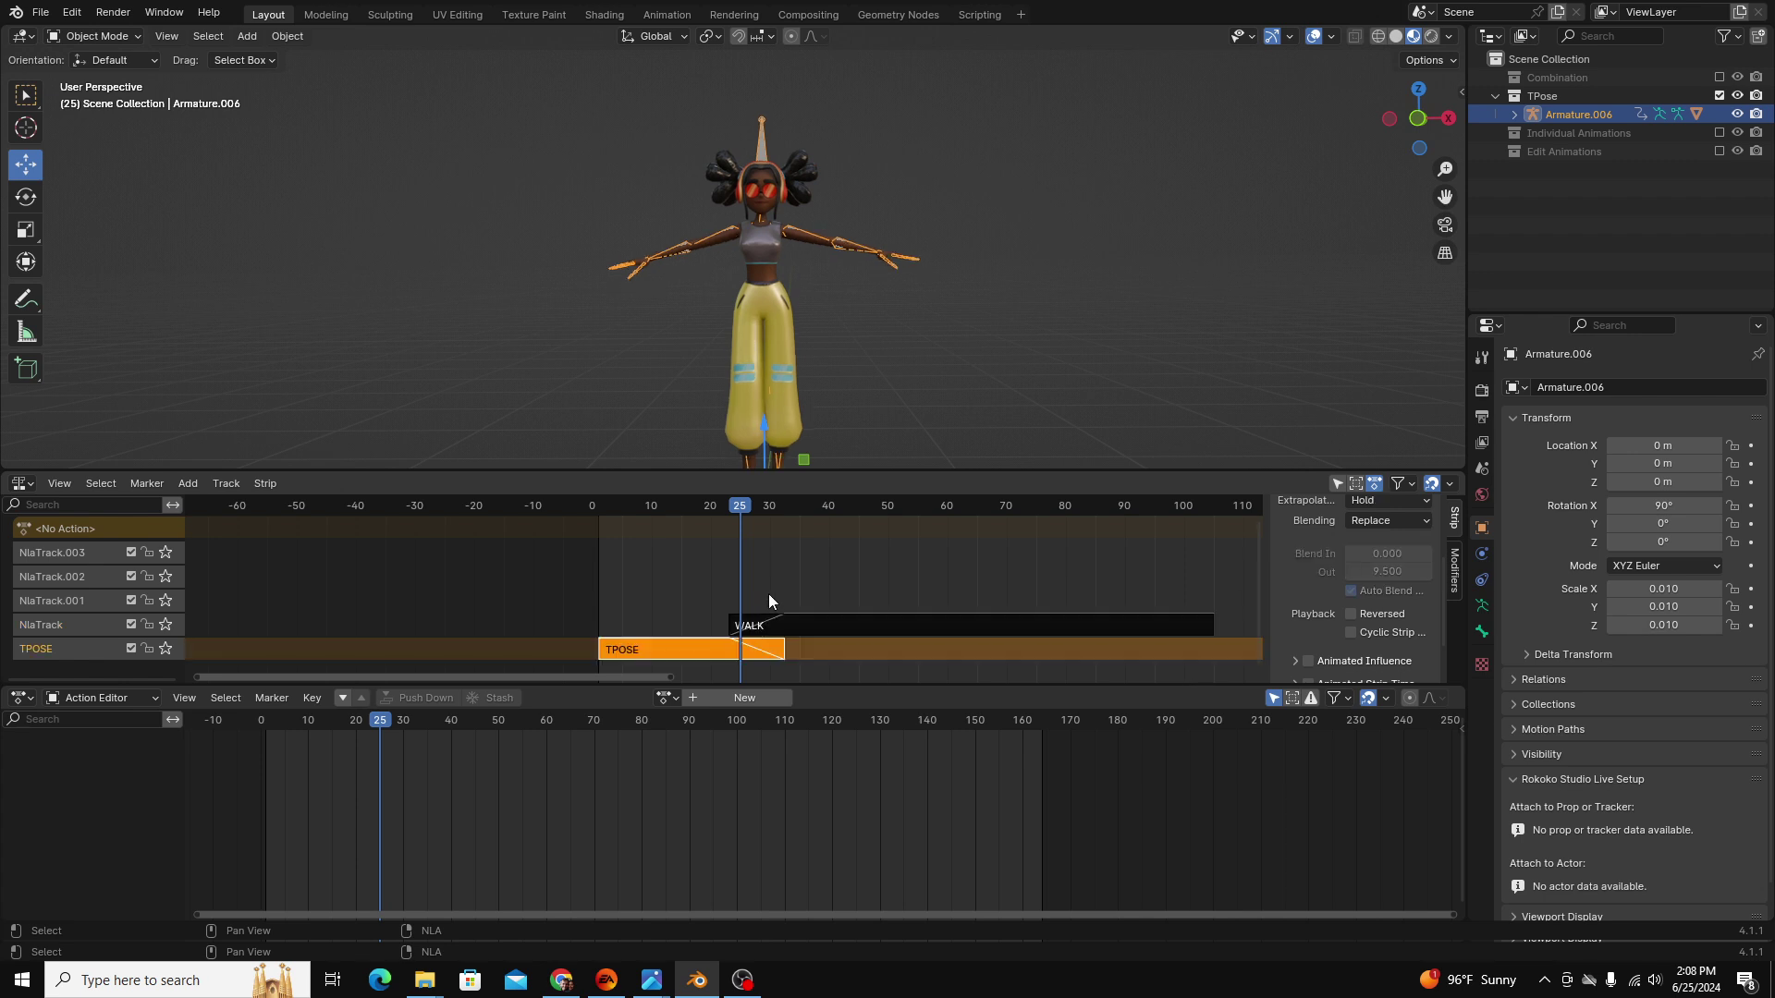
left_click(774, 587)
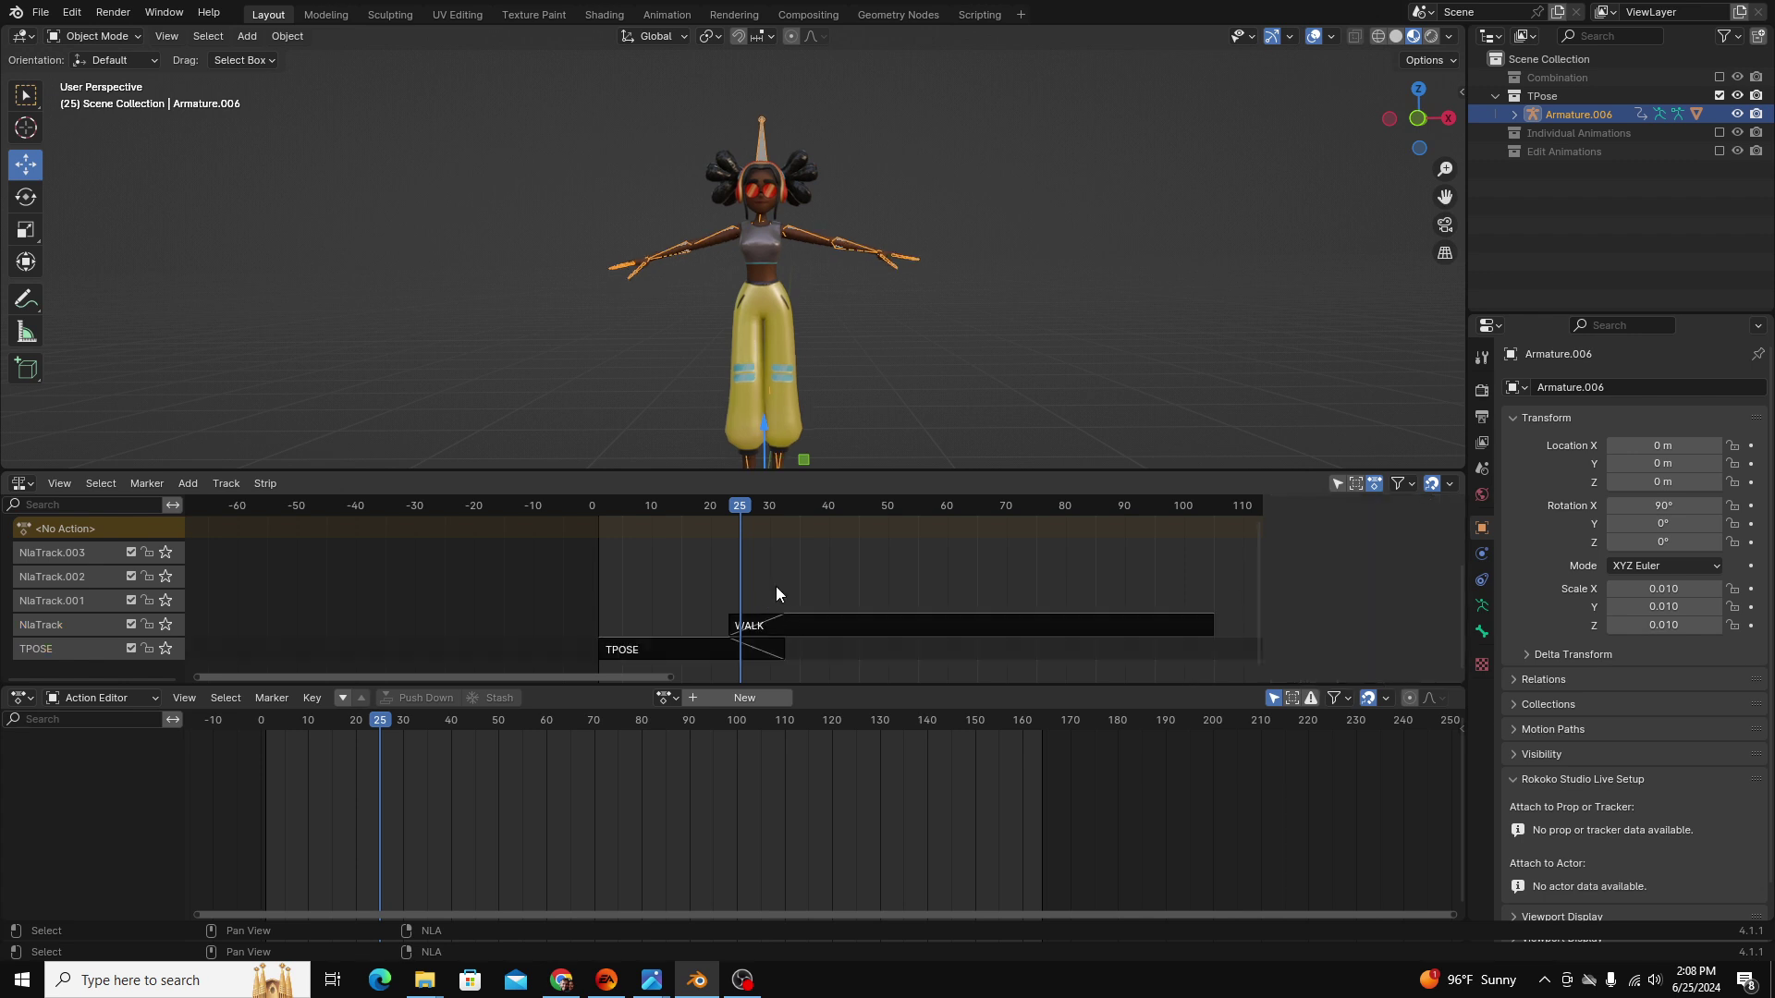
left_click_drag(743, 508, 792, 614)
middle_click_drag(750, 640, 757, 622, "ctrl")
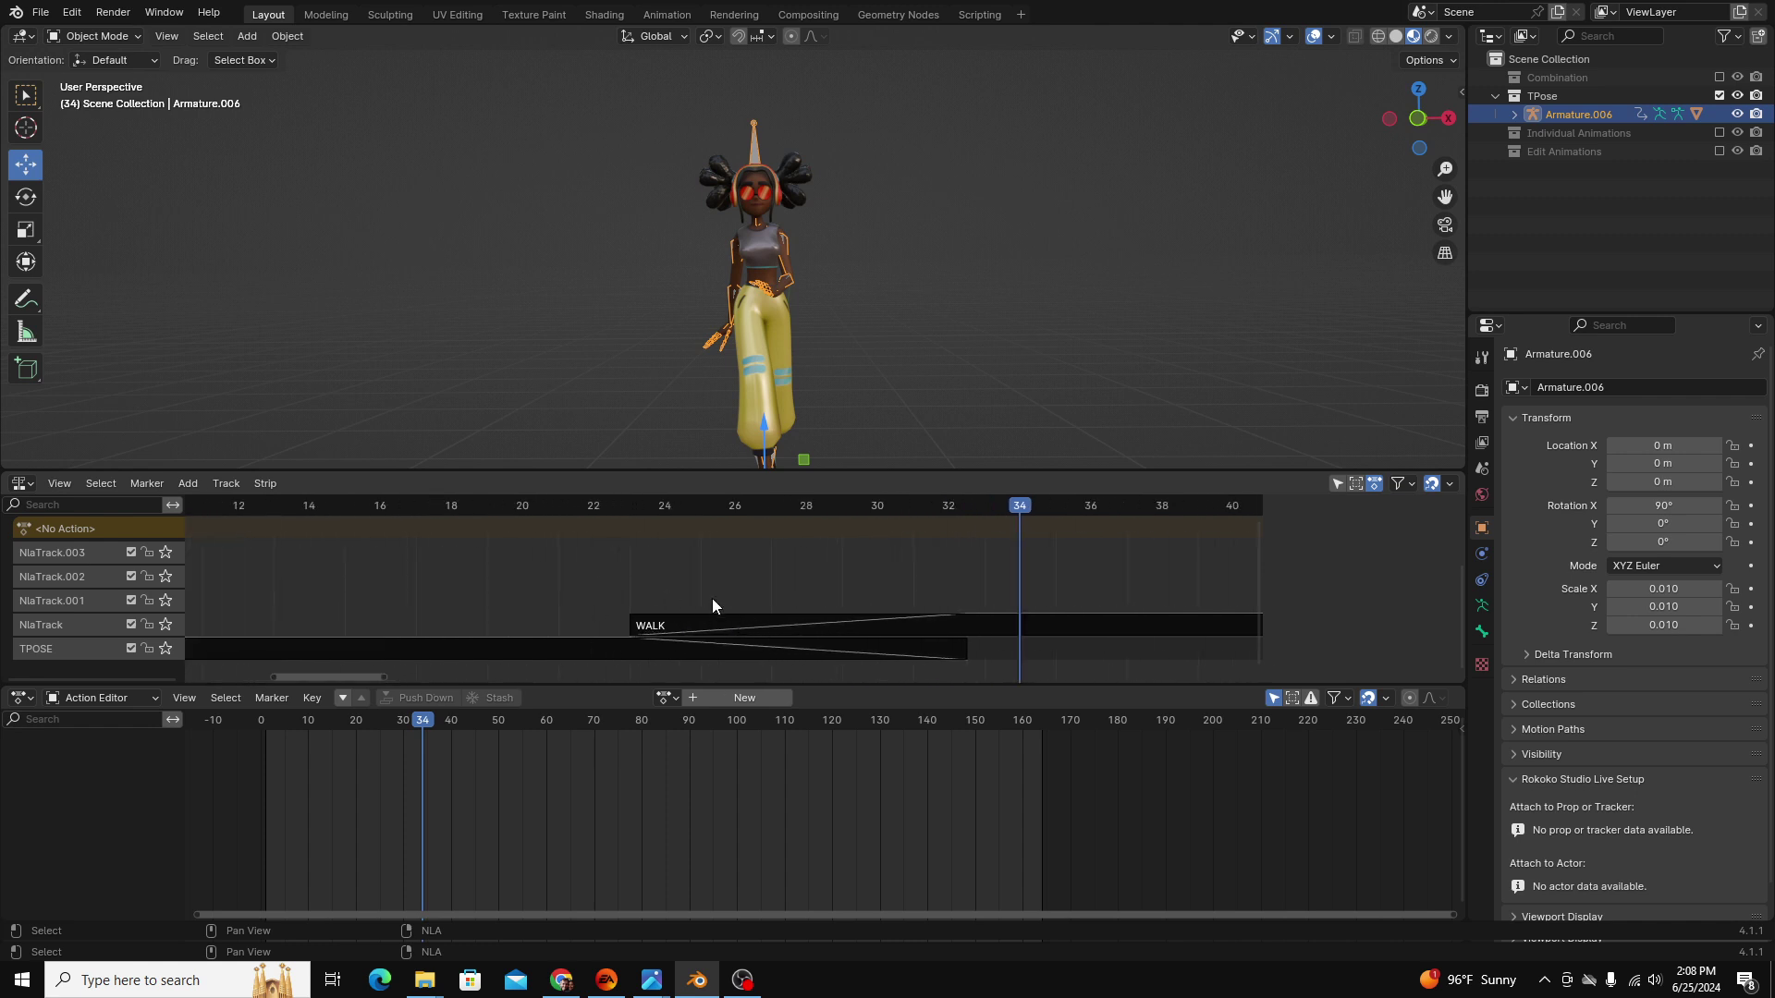
scroll(912, 625, "down", 2)
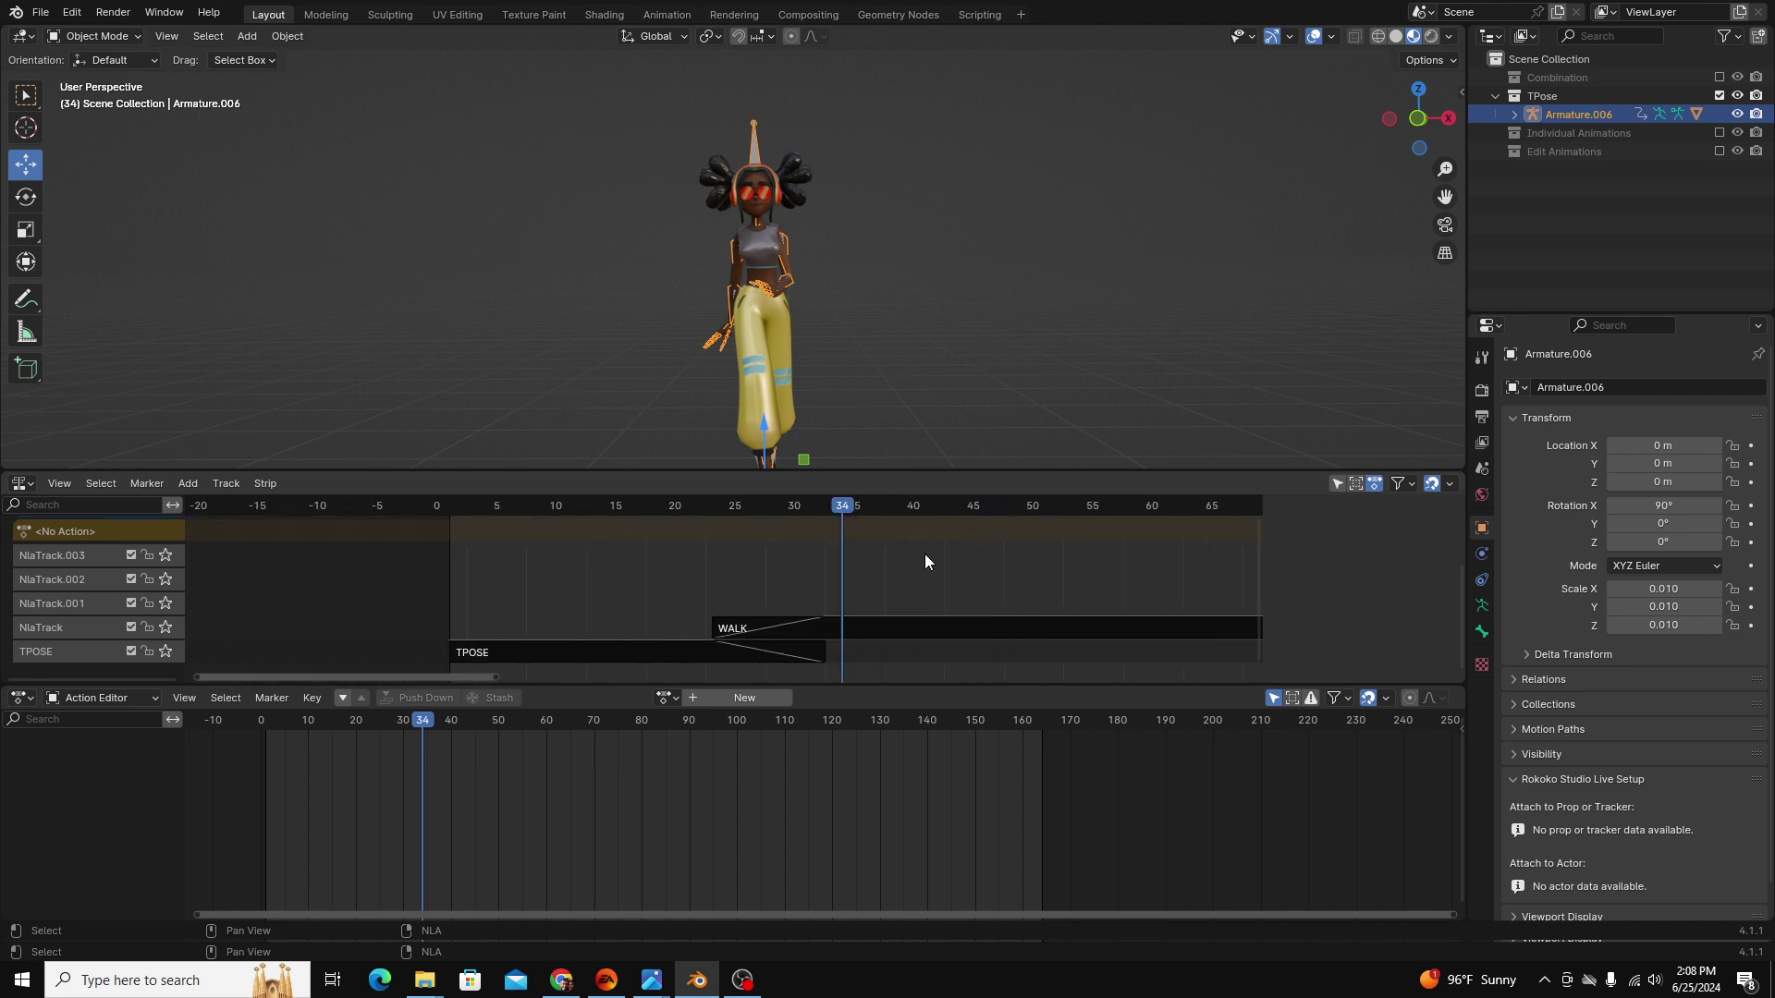
left_click_drag(925, 556, 904, 622)
scroll(932, 625, "down", 5)
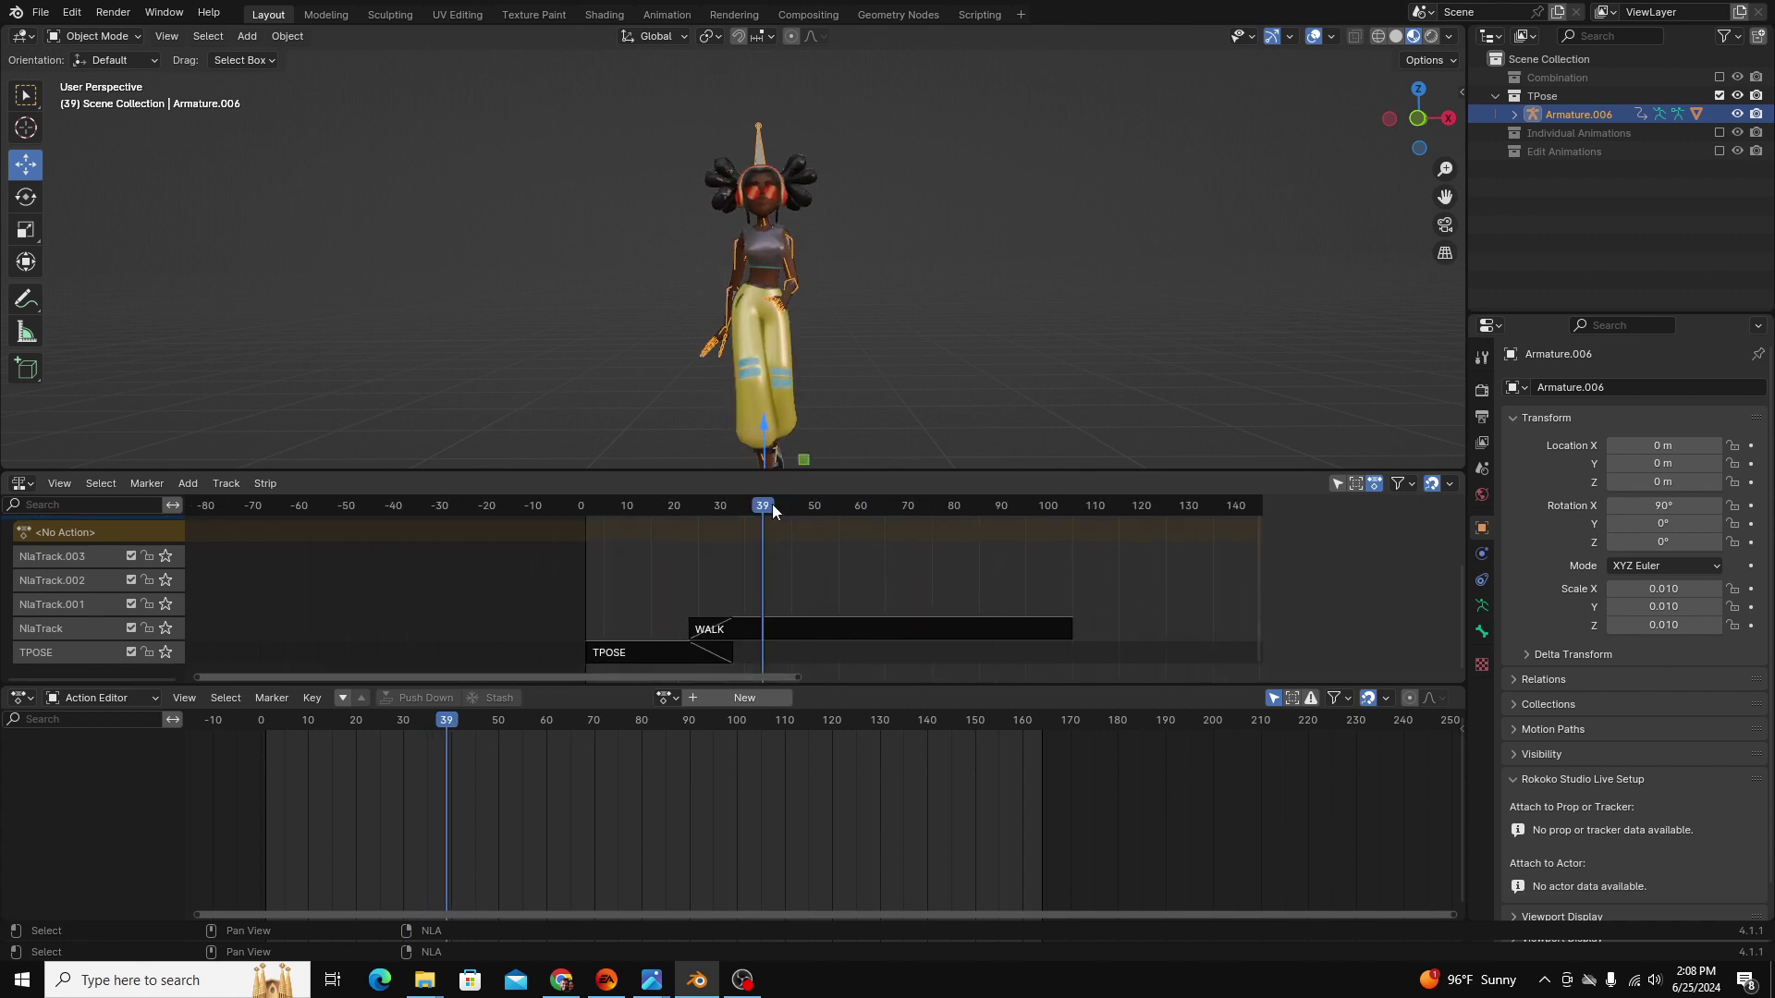
Scrub through the walk to frame 76 and show the WALK strip's properties.
left_click_drag(773, 511, 940, 655)
left_click(815, 634)
key("n")
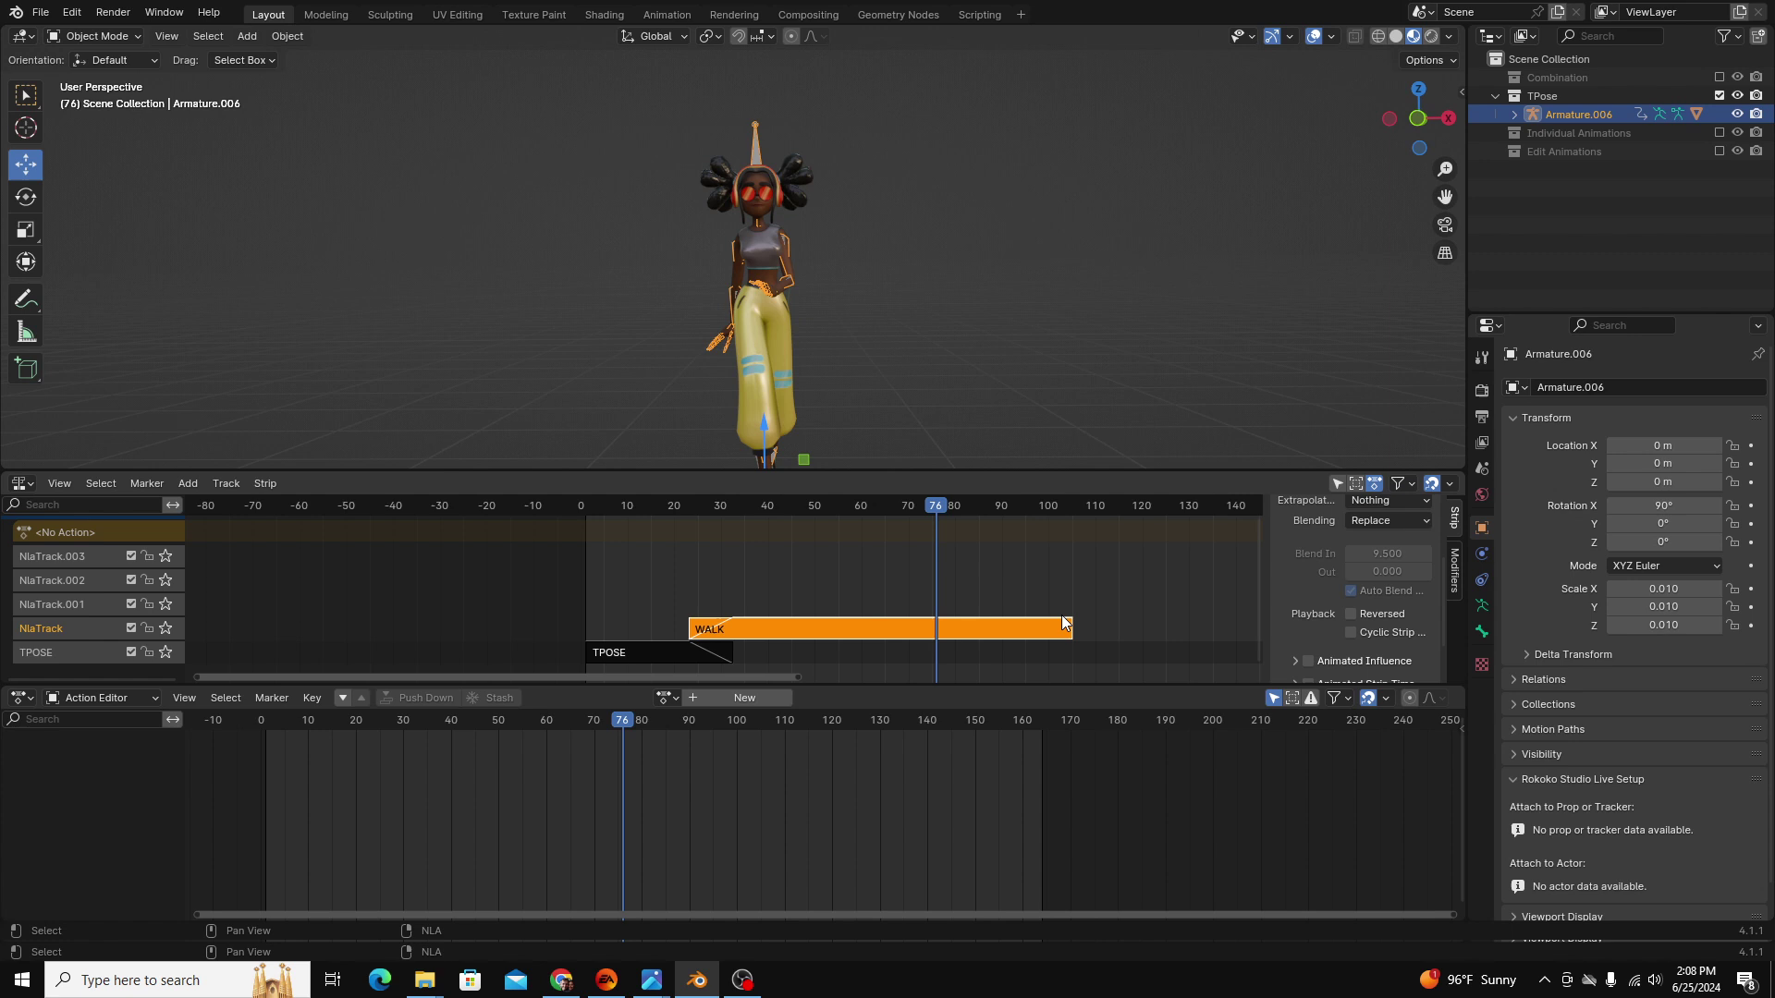
middle_click_drag(1061, 615, 969, 611)
scroll(976, 613, "down", 4)
scroll(1327, 582, "up", 3)
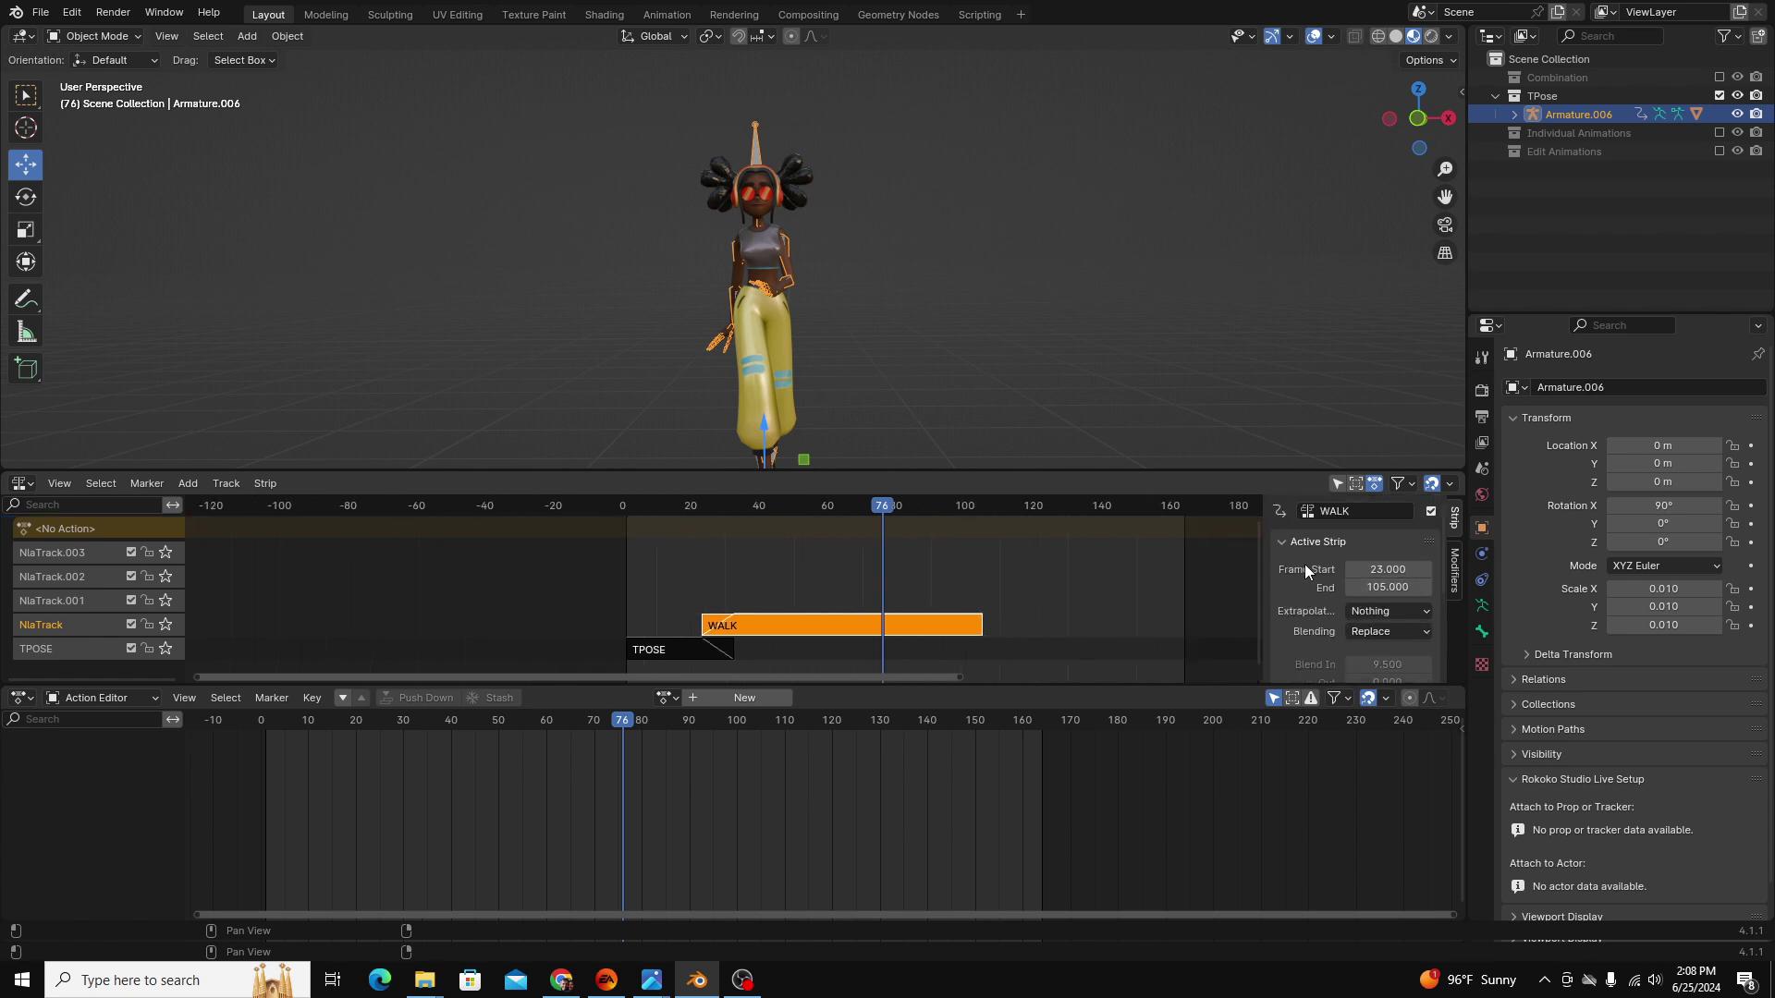
Set the Repeat value in the WALK strip's action clip settings to 3.
scroll(1318, 580, "down", 5)
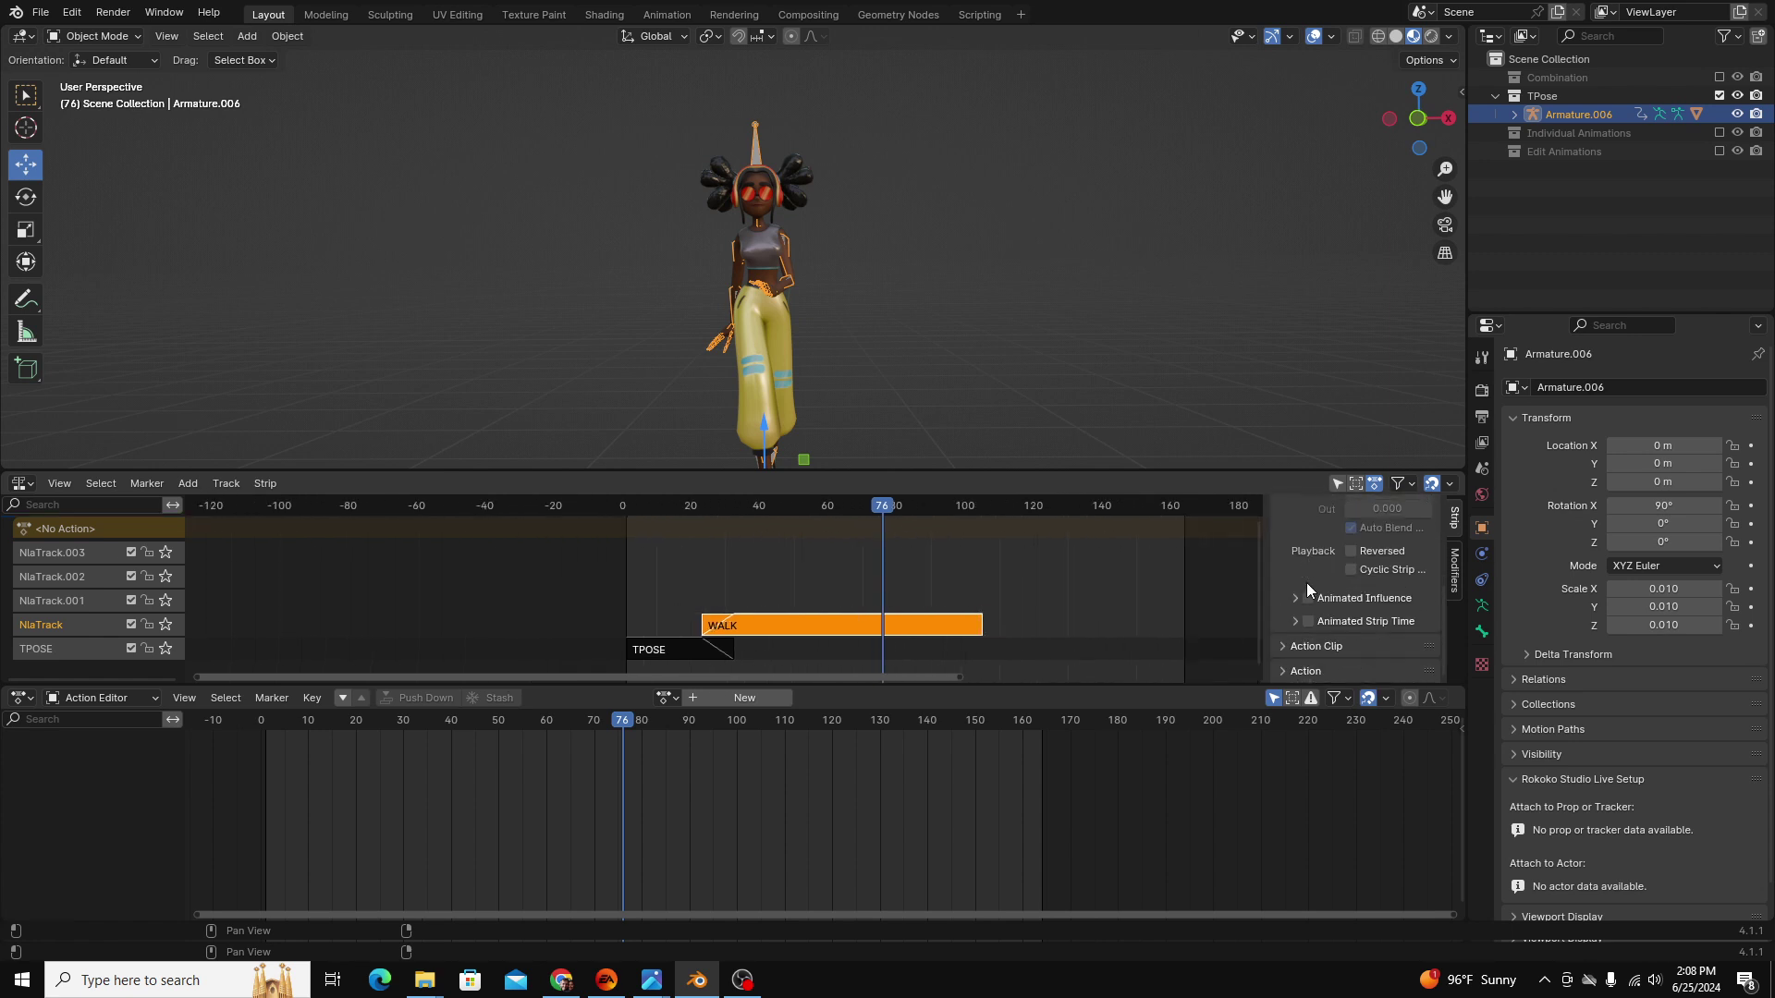
scroll(1306, 584, "down", 2)
left_click(1289, 609)
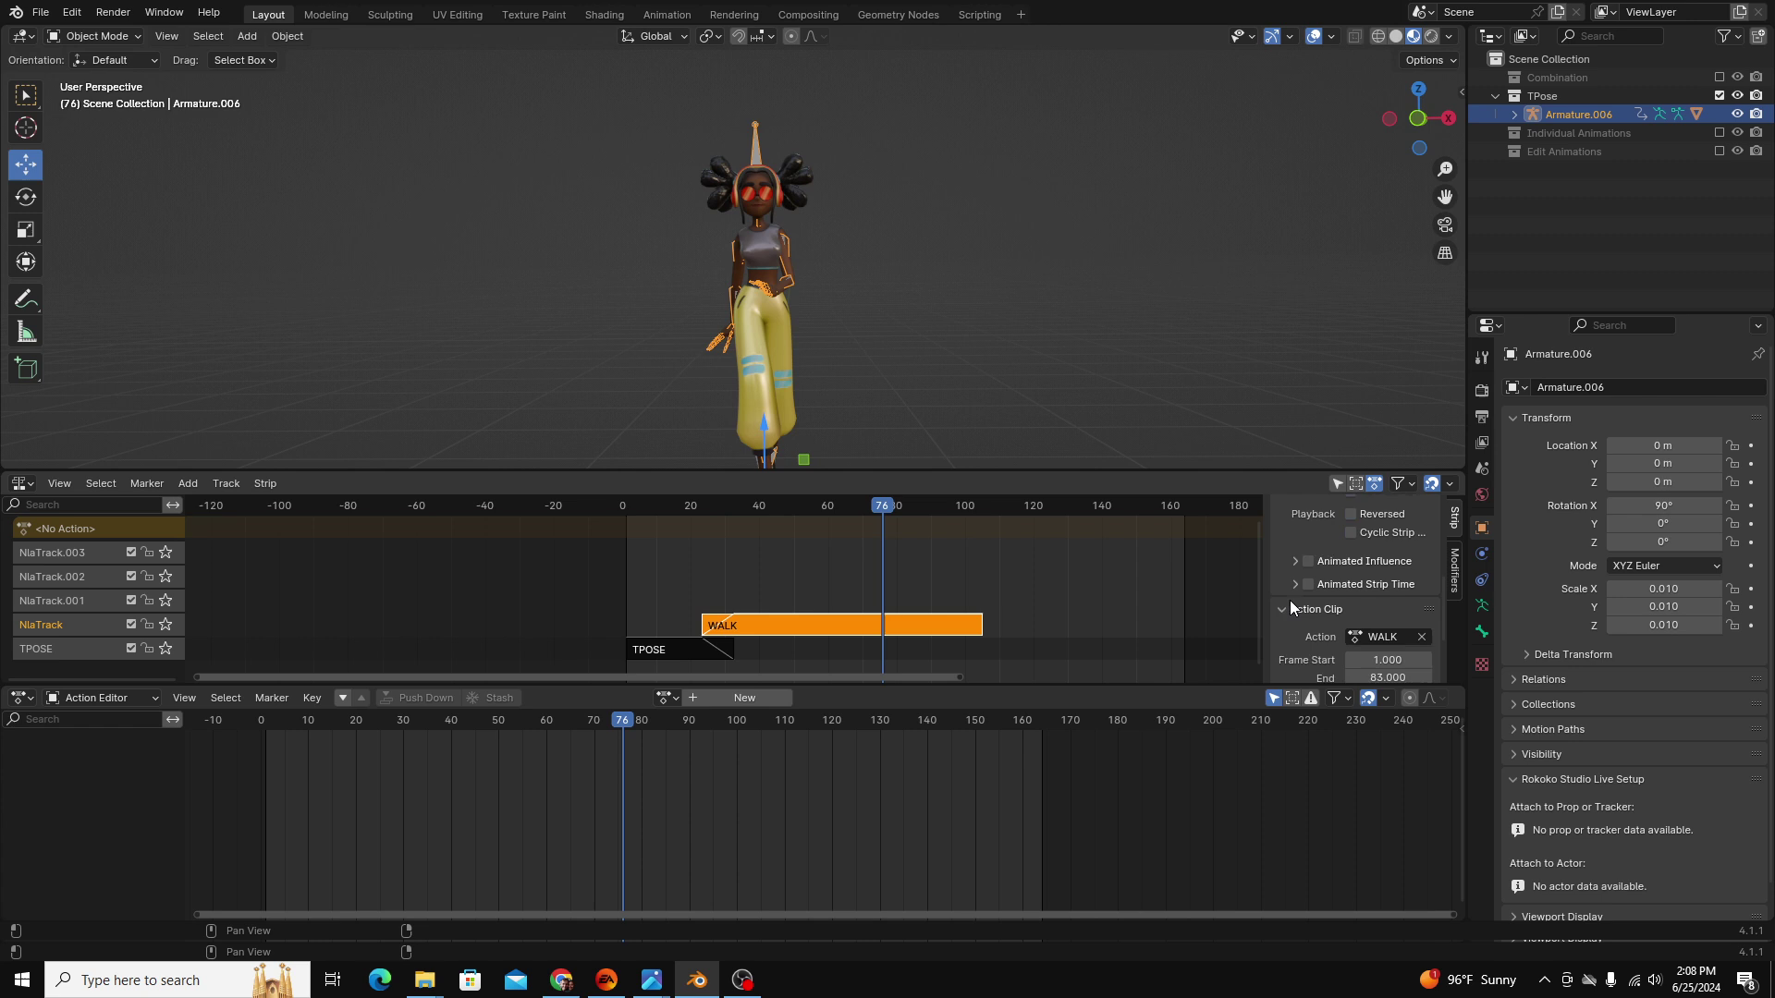
scroll(1291, 605, "down", 3)
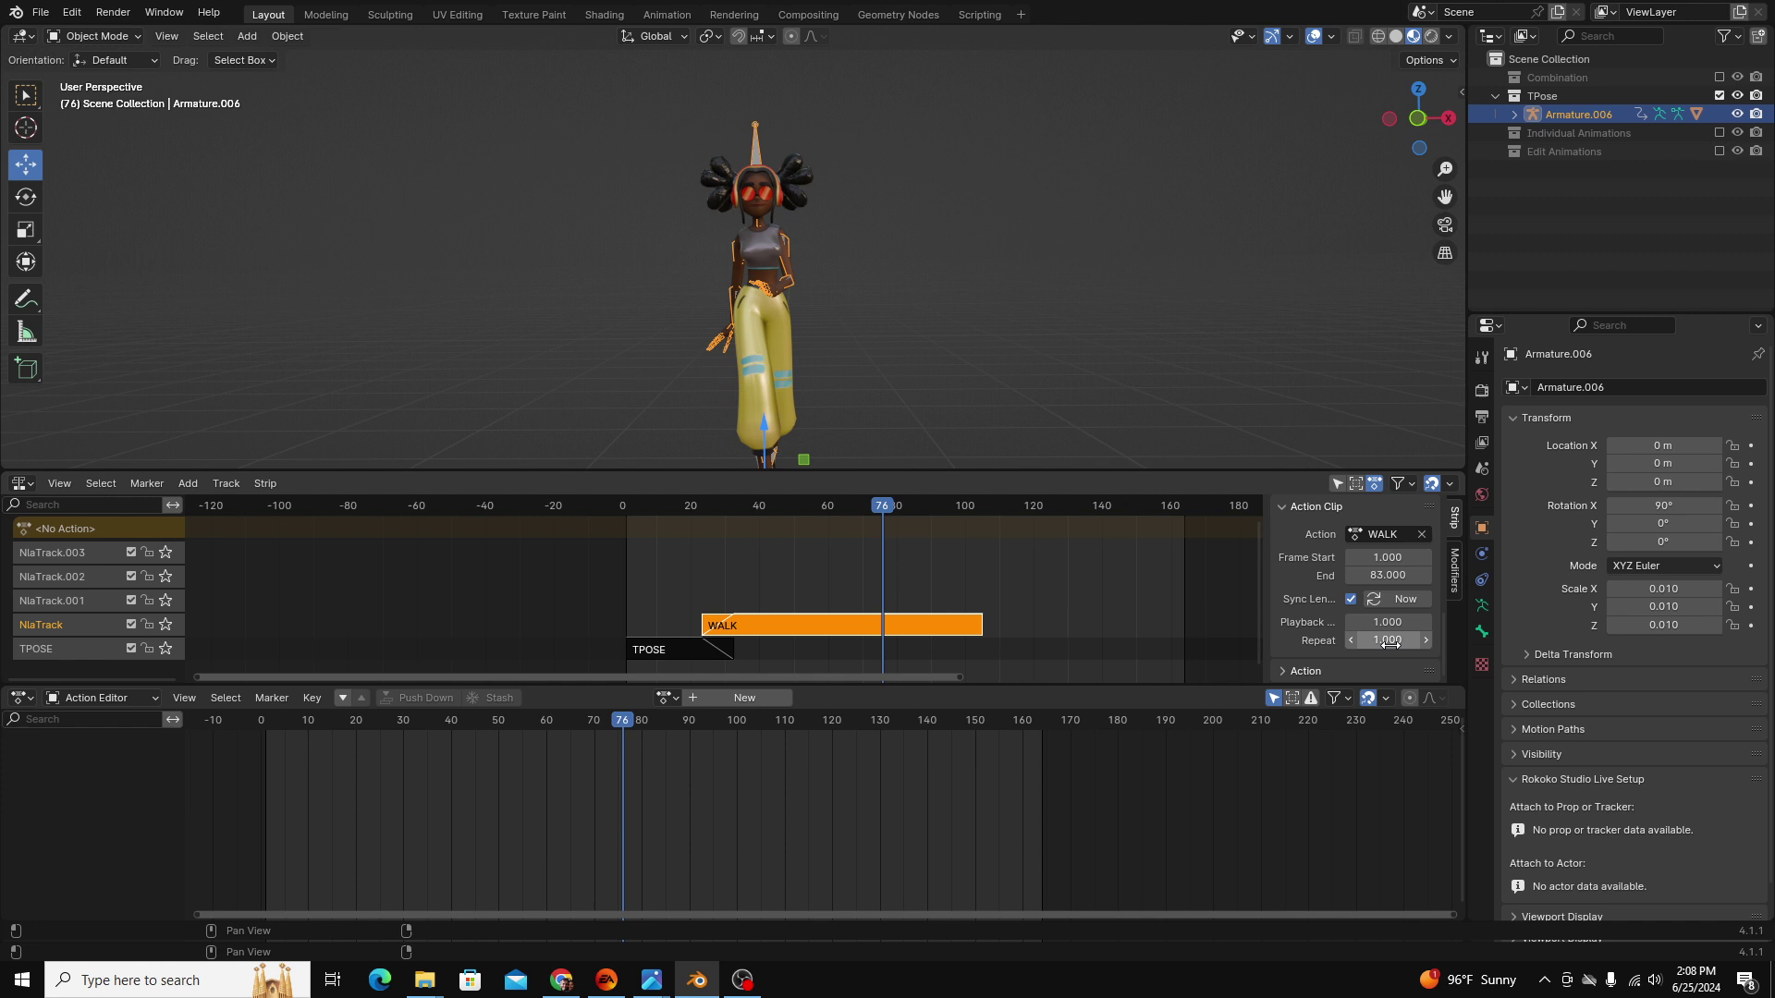
left_click_drag(1386, 640, 1447, 640)
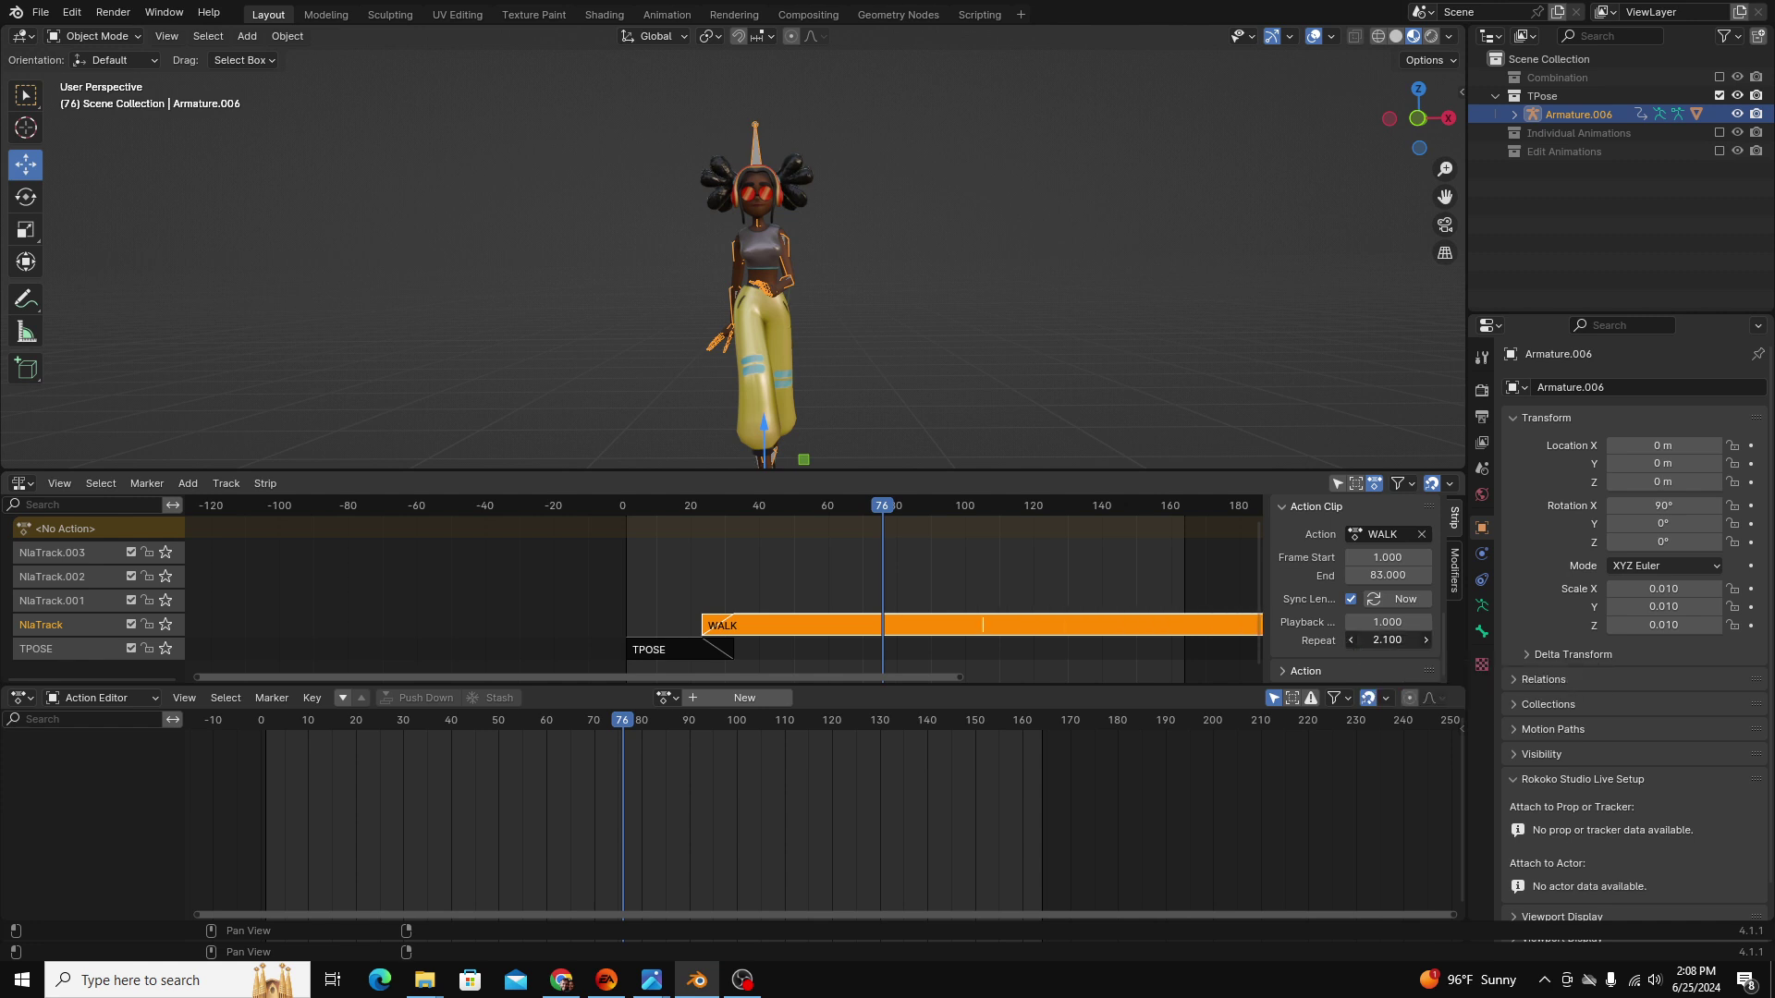
scroll(1158, 625, "down", 2)
scroll(1158, 625, "up", 3)
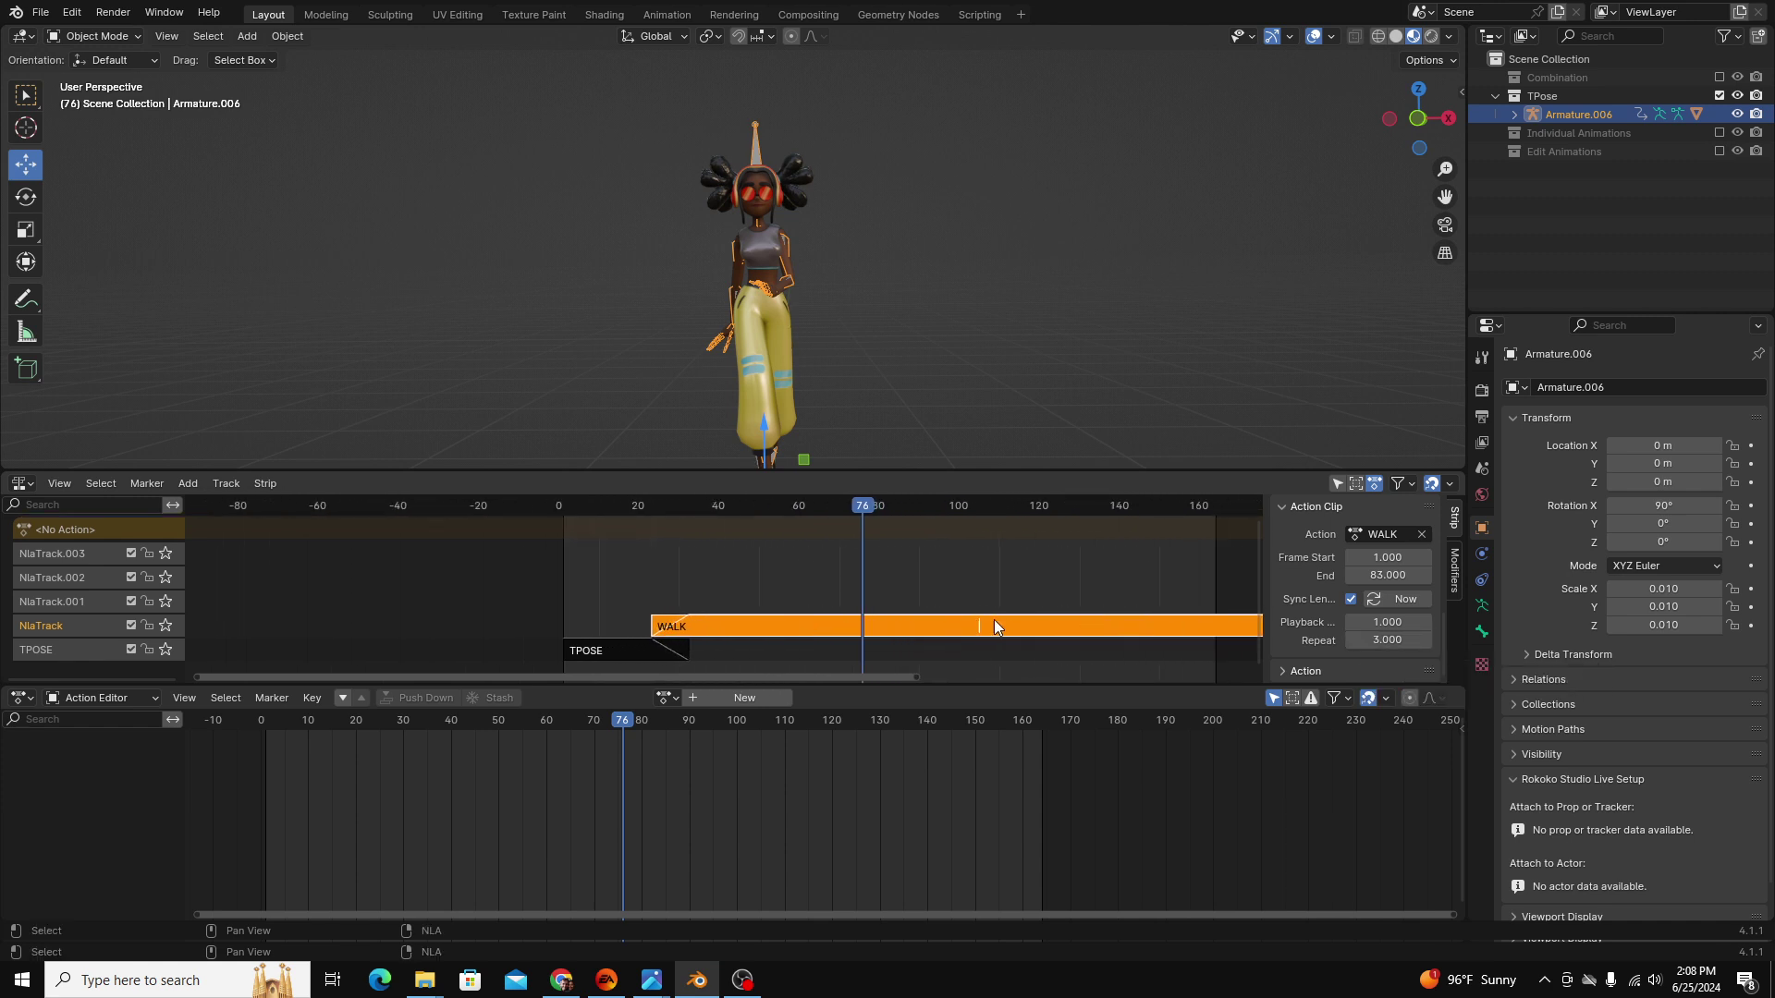
middle_click_drag(995, 627, 918, 633)
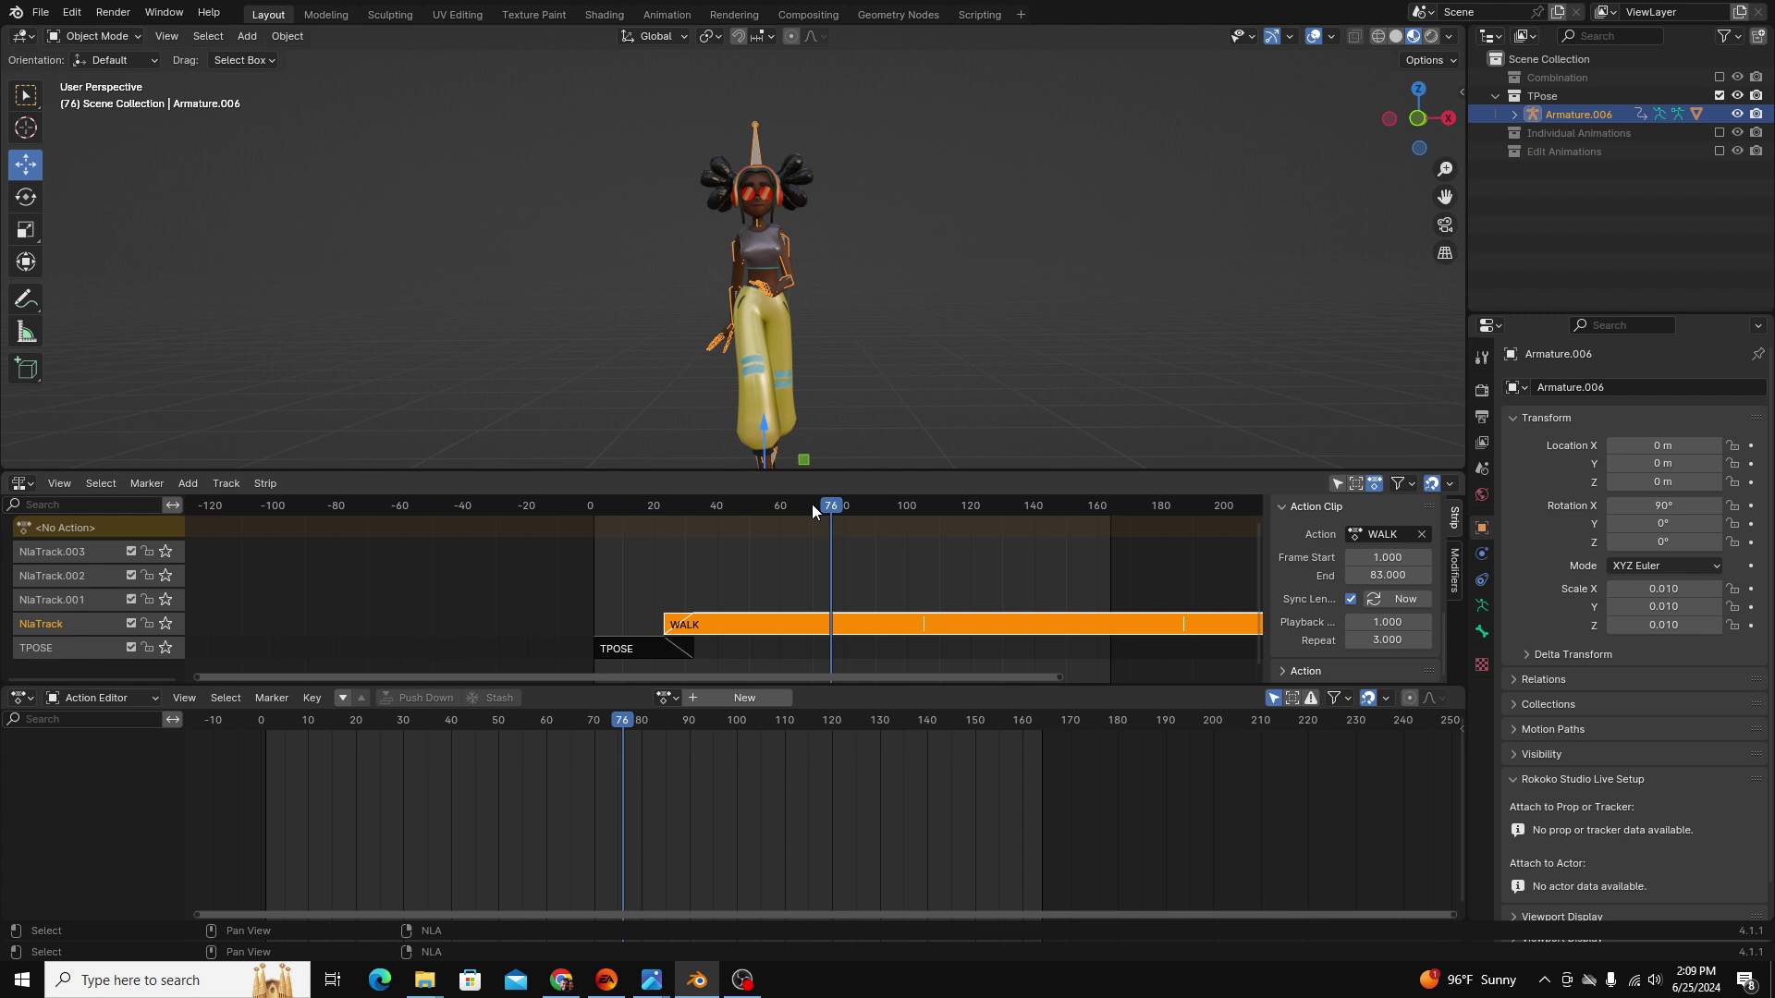
Go to frame 80 and shorten the WALK strip to end at about that frame.
left_click_drag(814, 504, 851, 644)
left_click_drag(1388, 640, 1341, 640)
left_click(961, 597)
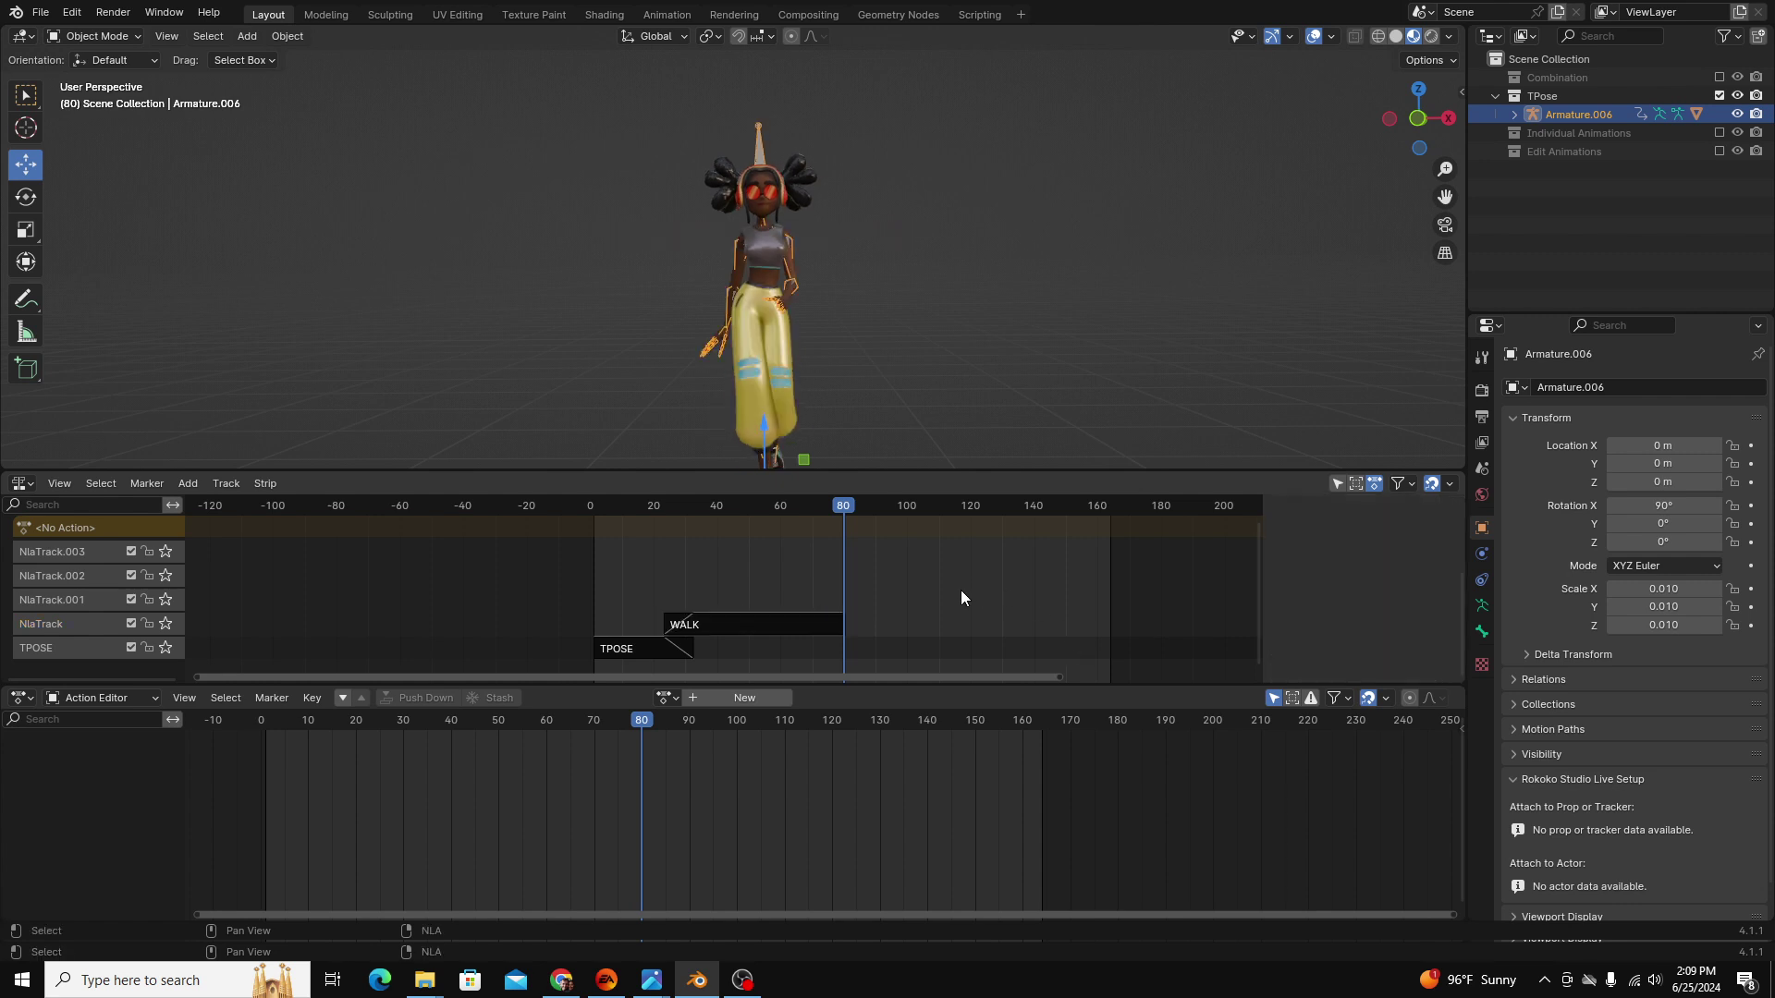
Add a WAVE action strip and place it on NlaTrack.001 starting at frame 71, overlapping the end of WALK.
key("shift+a")
left_click(886, 631)
key("shift+a")
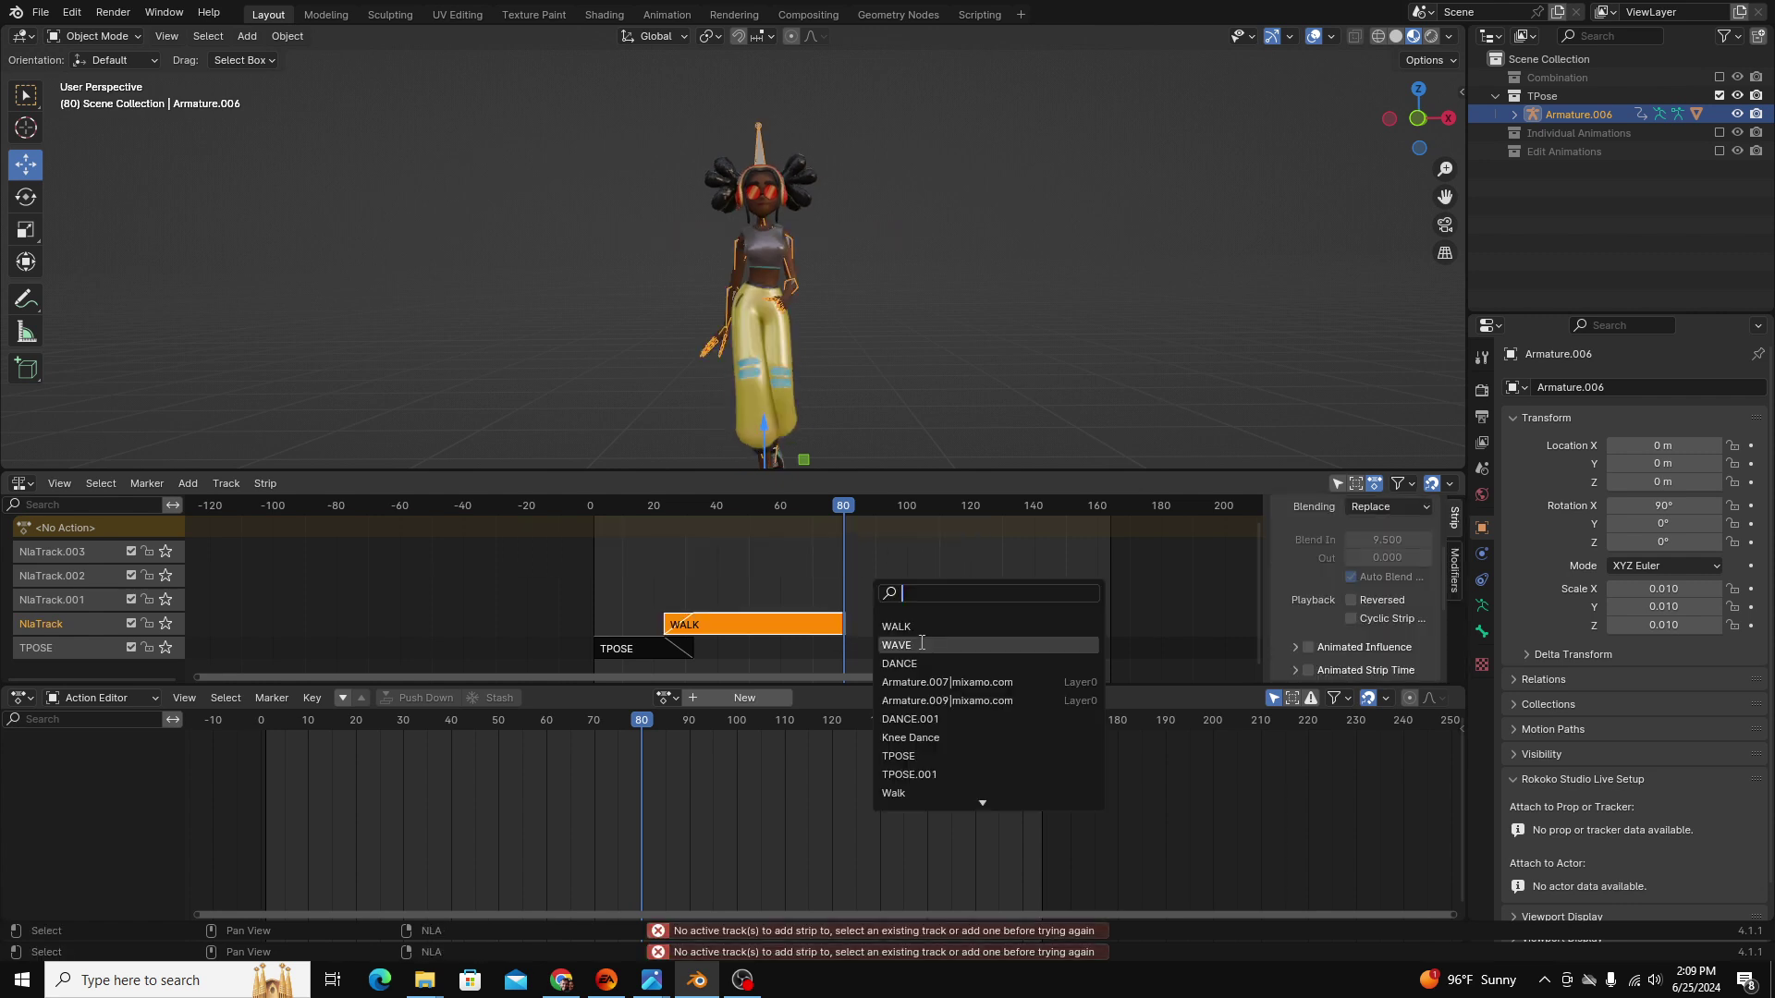
left_click(915, 646)
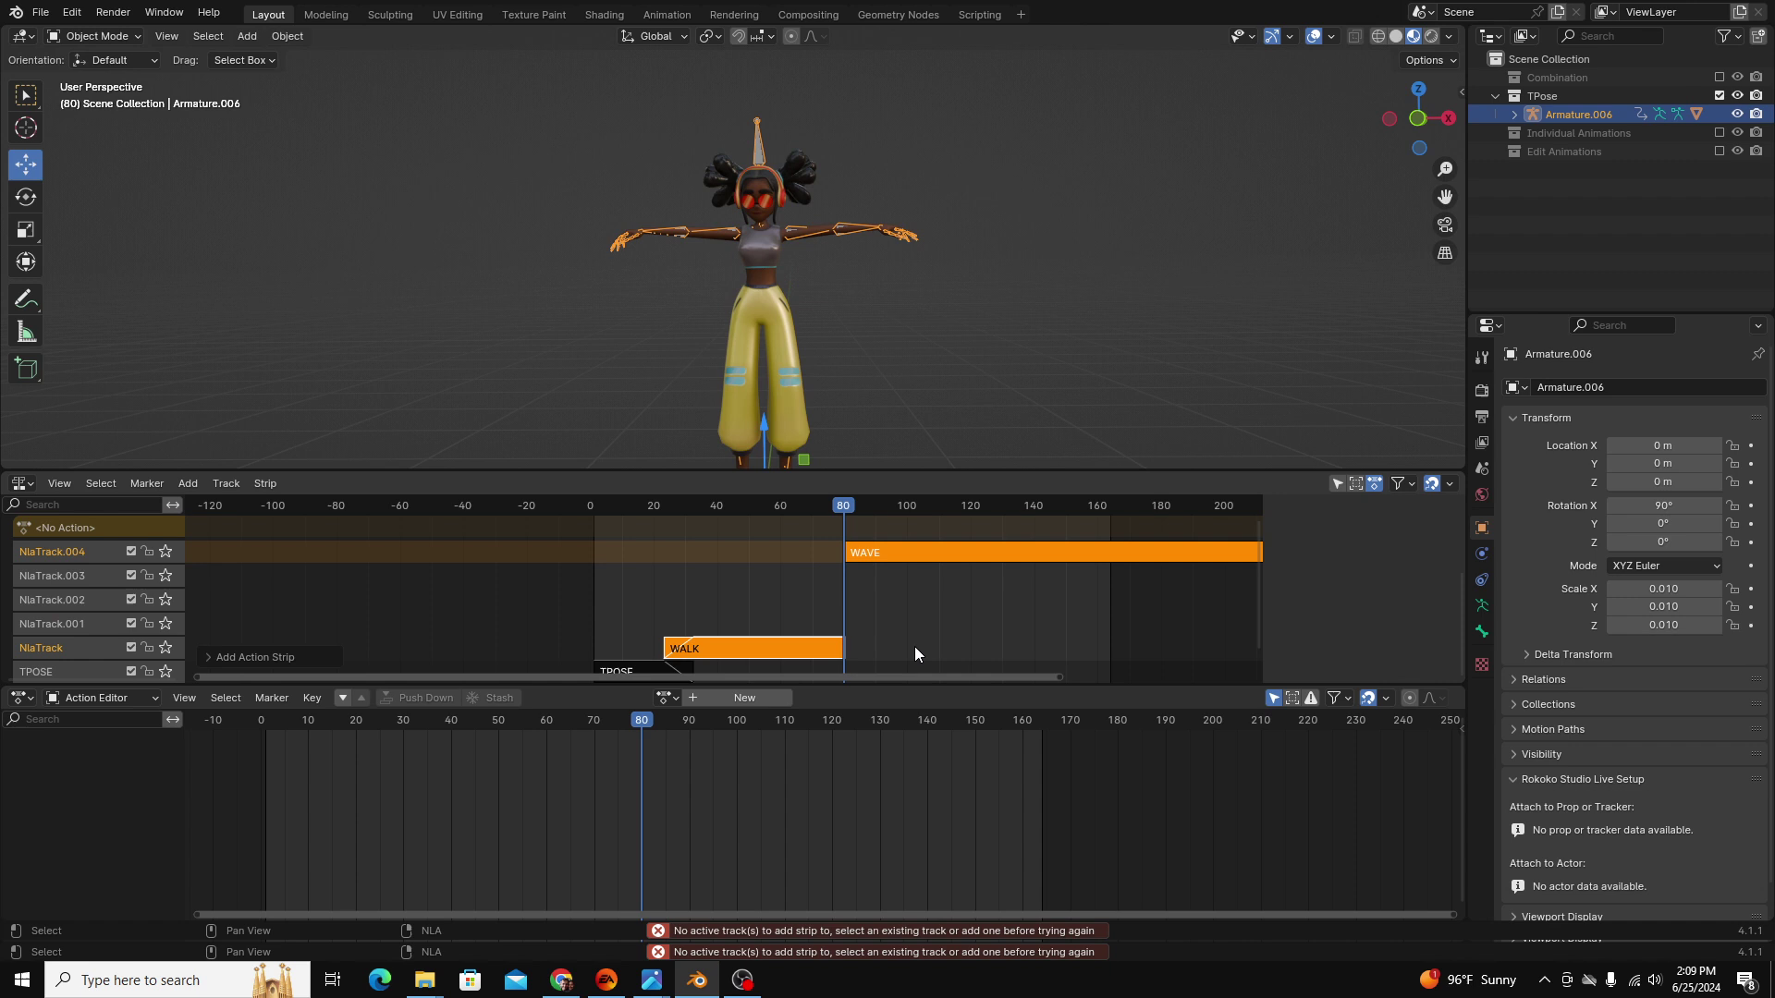
left_click(885, 549)
left_click_drag(885, 549, 856, 621)
scroll(1329, 556, "up", 4)
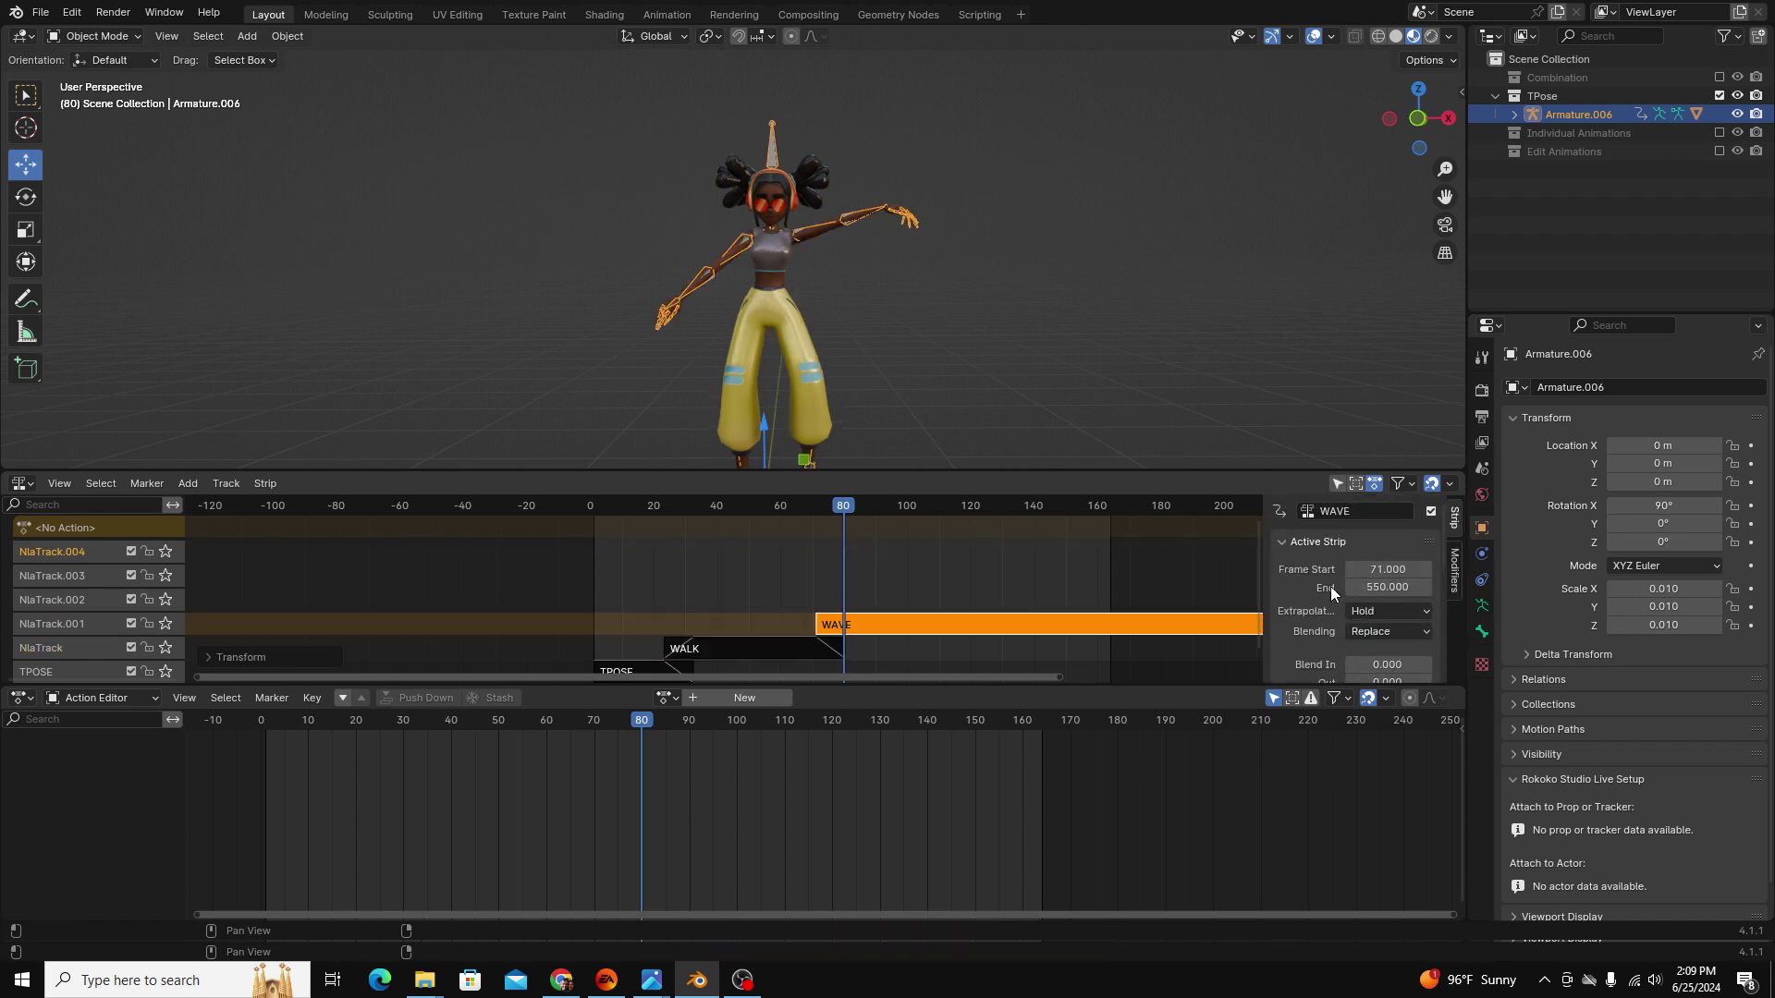
Set the WAVE strip's extrapolation to Nothing and turn on automatic blending for it.
scroll(1330, 586, "down", 1)
left_click_drag(830, 506, 776, 504)
left_click(1368, 574)
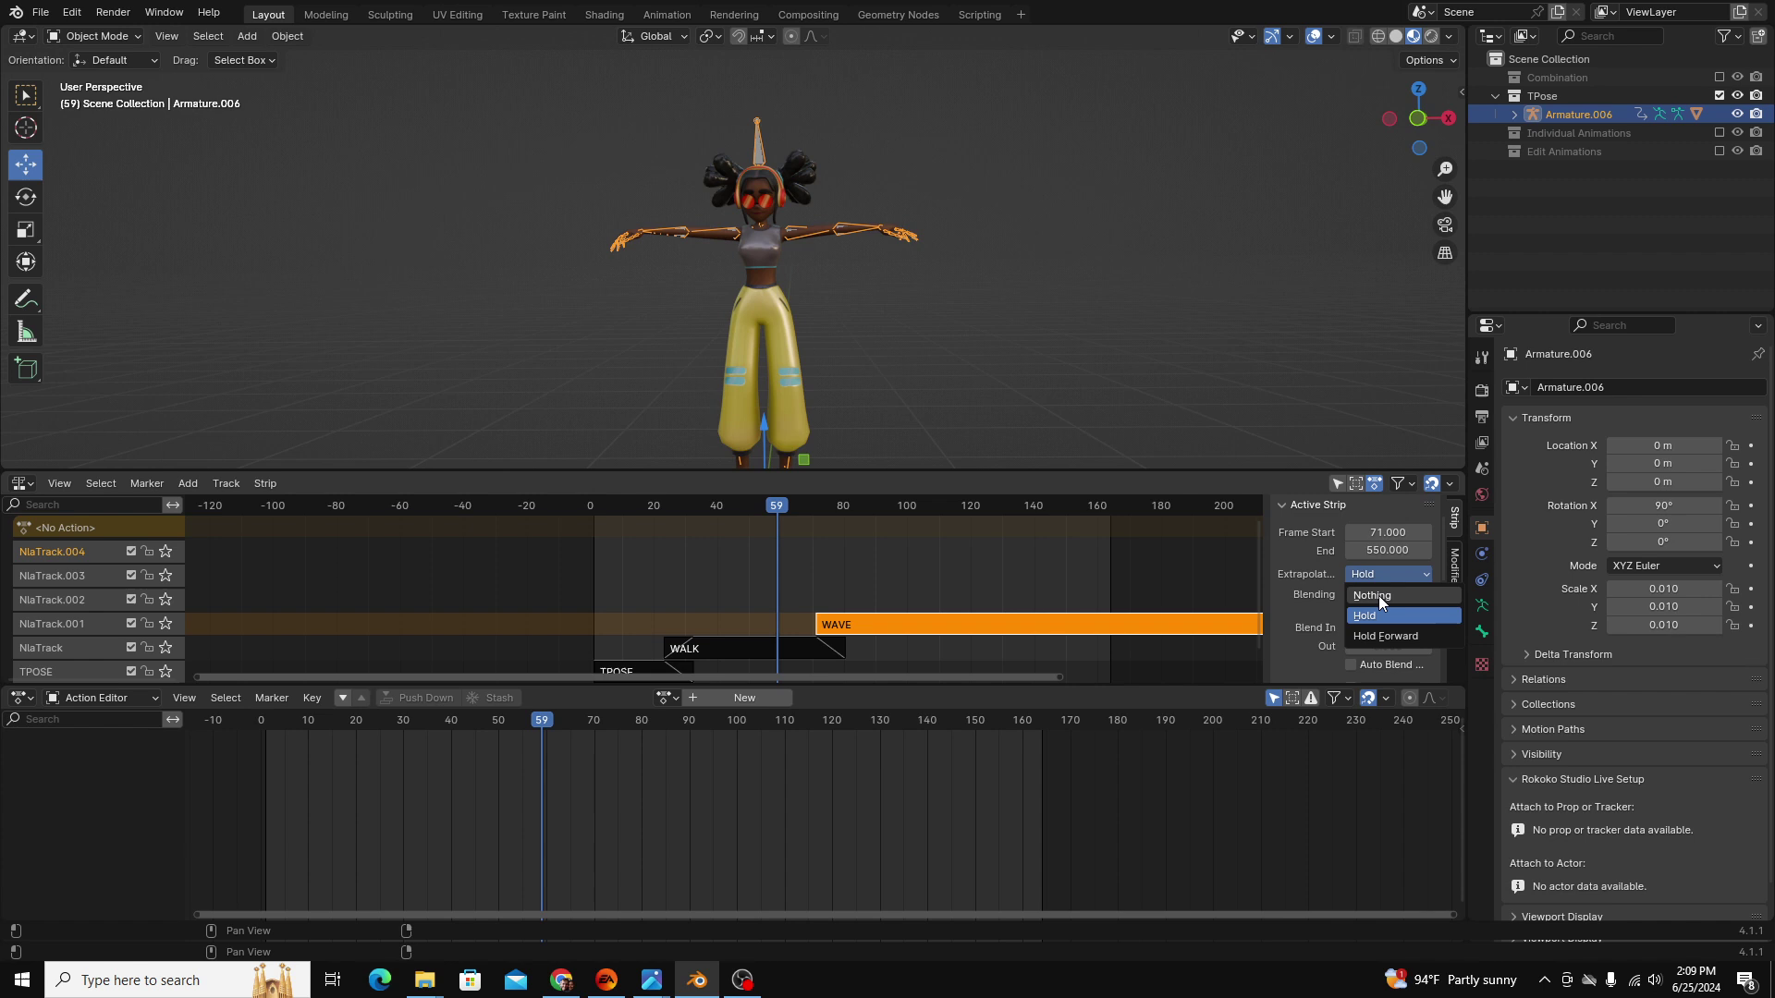
left_click(1378, 596)
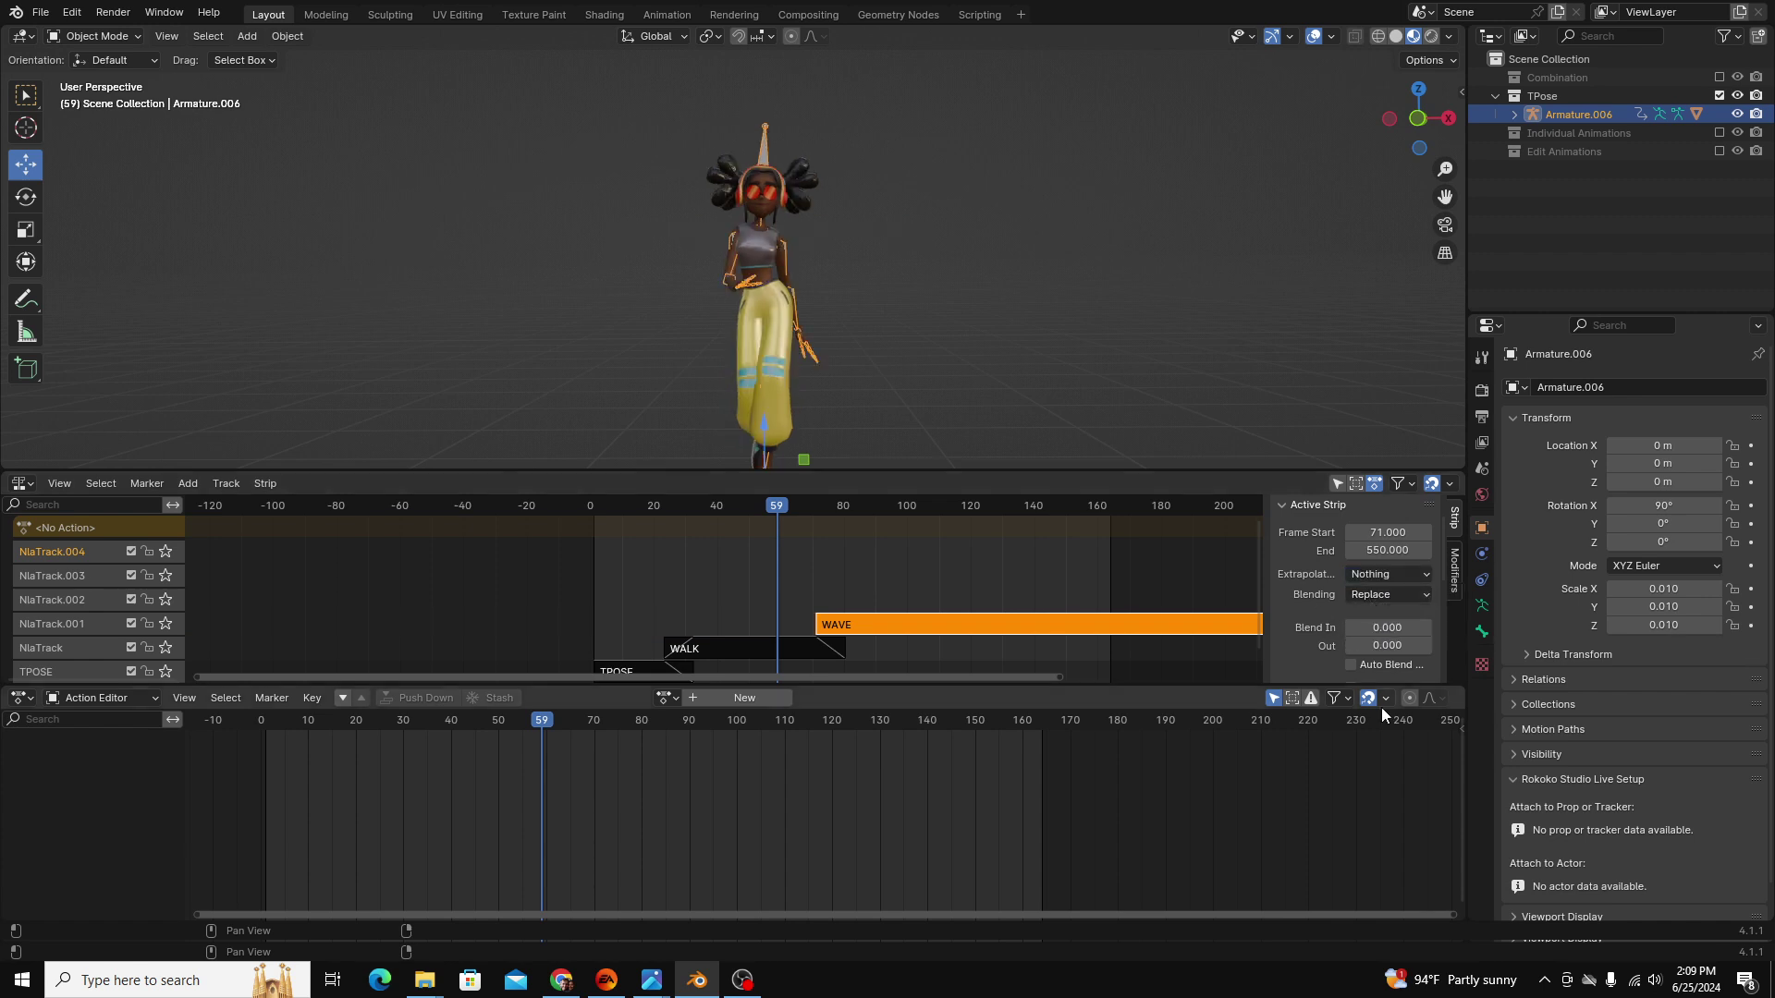
scroll(1307, 651, "down", 2)
left_click(1353, 589)
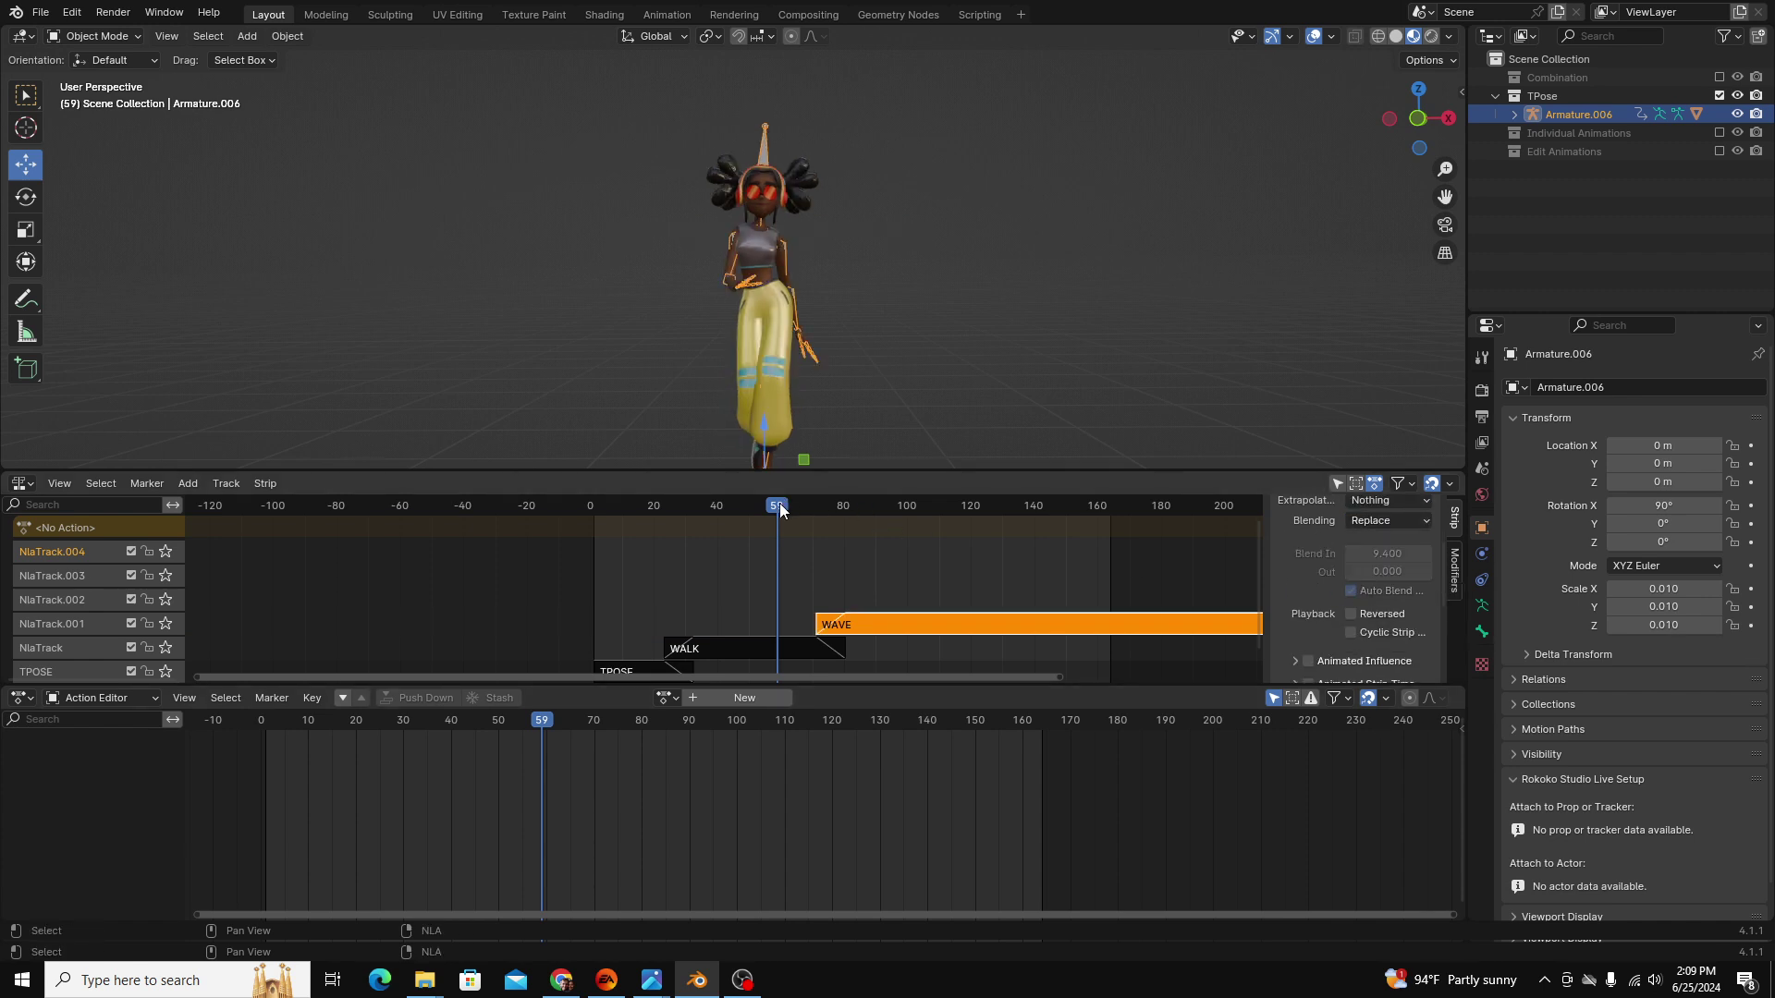
Shift the WAVE strip to start at frame 61 and shorten it to end at frame 119.4.
left_click_drag(779, 503, 867, 624)
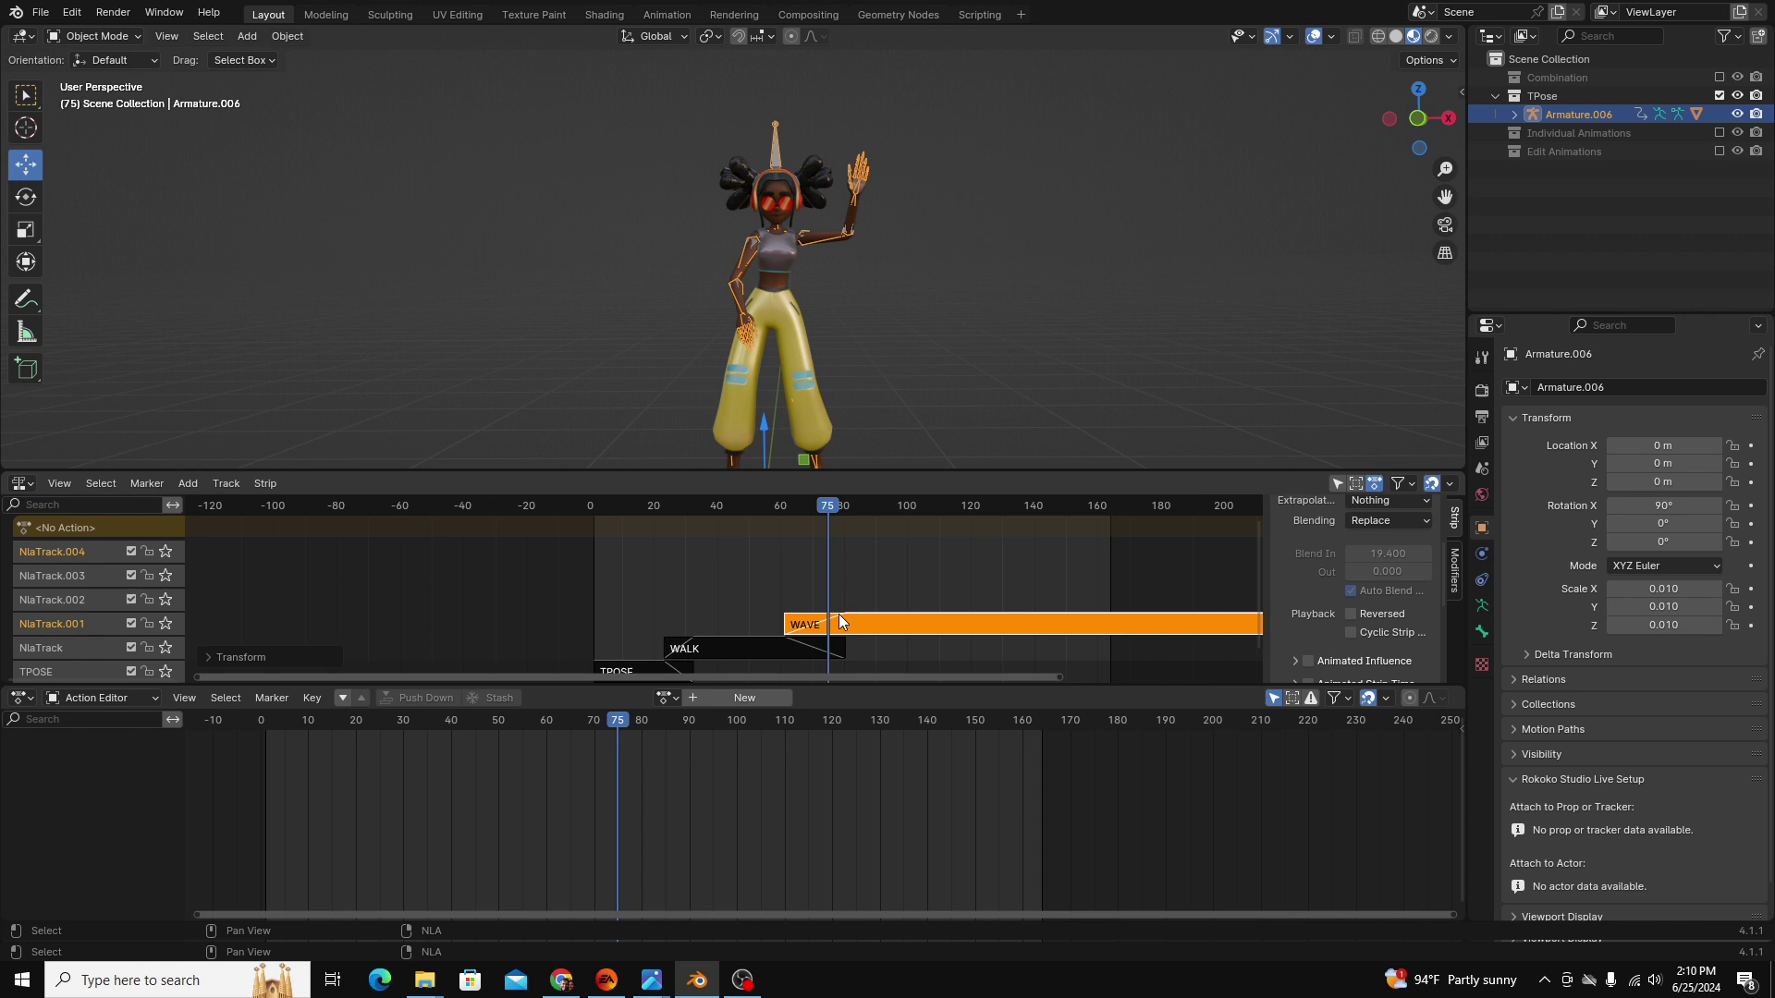
left_click_drag(817, 530, 983, 592)
scroll(1359, 592, "up", 3)
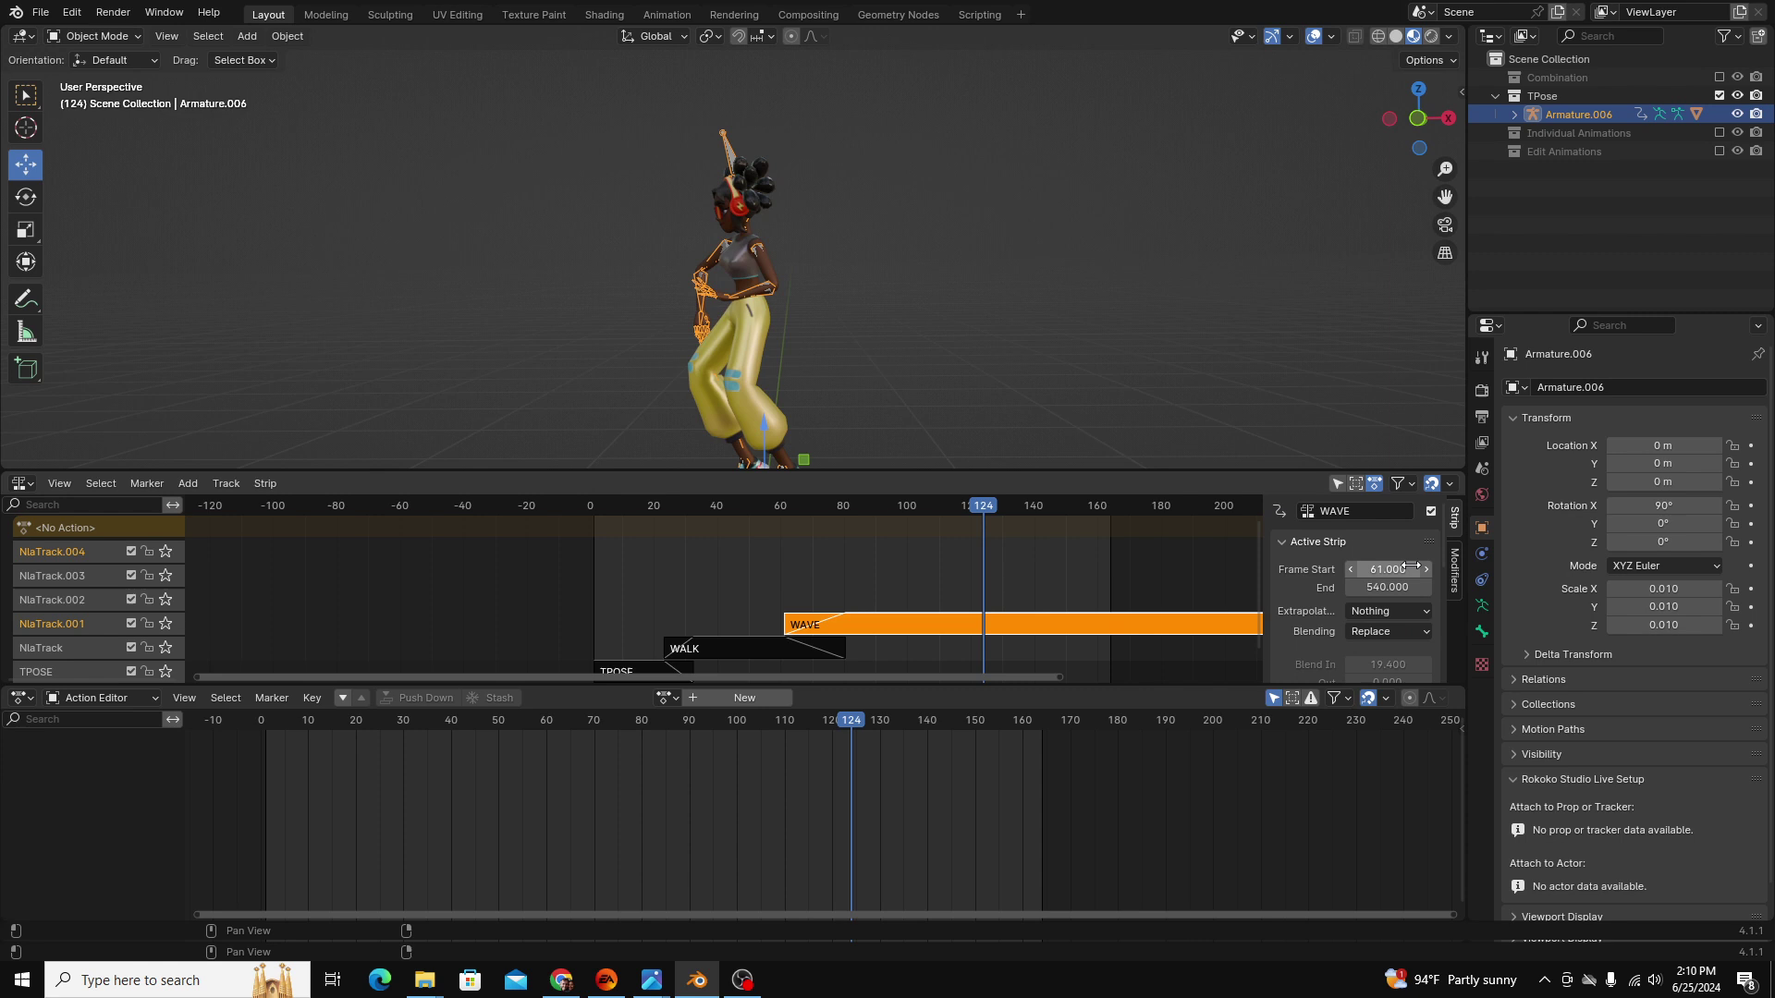
left_click_drag(1387, 588, 1333, 587)
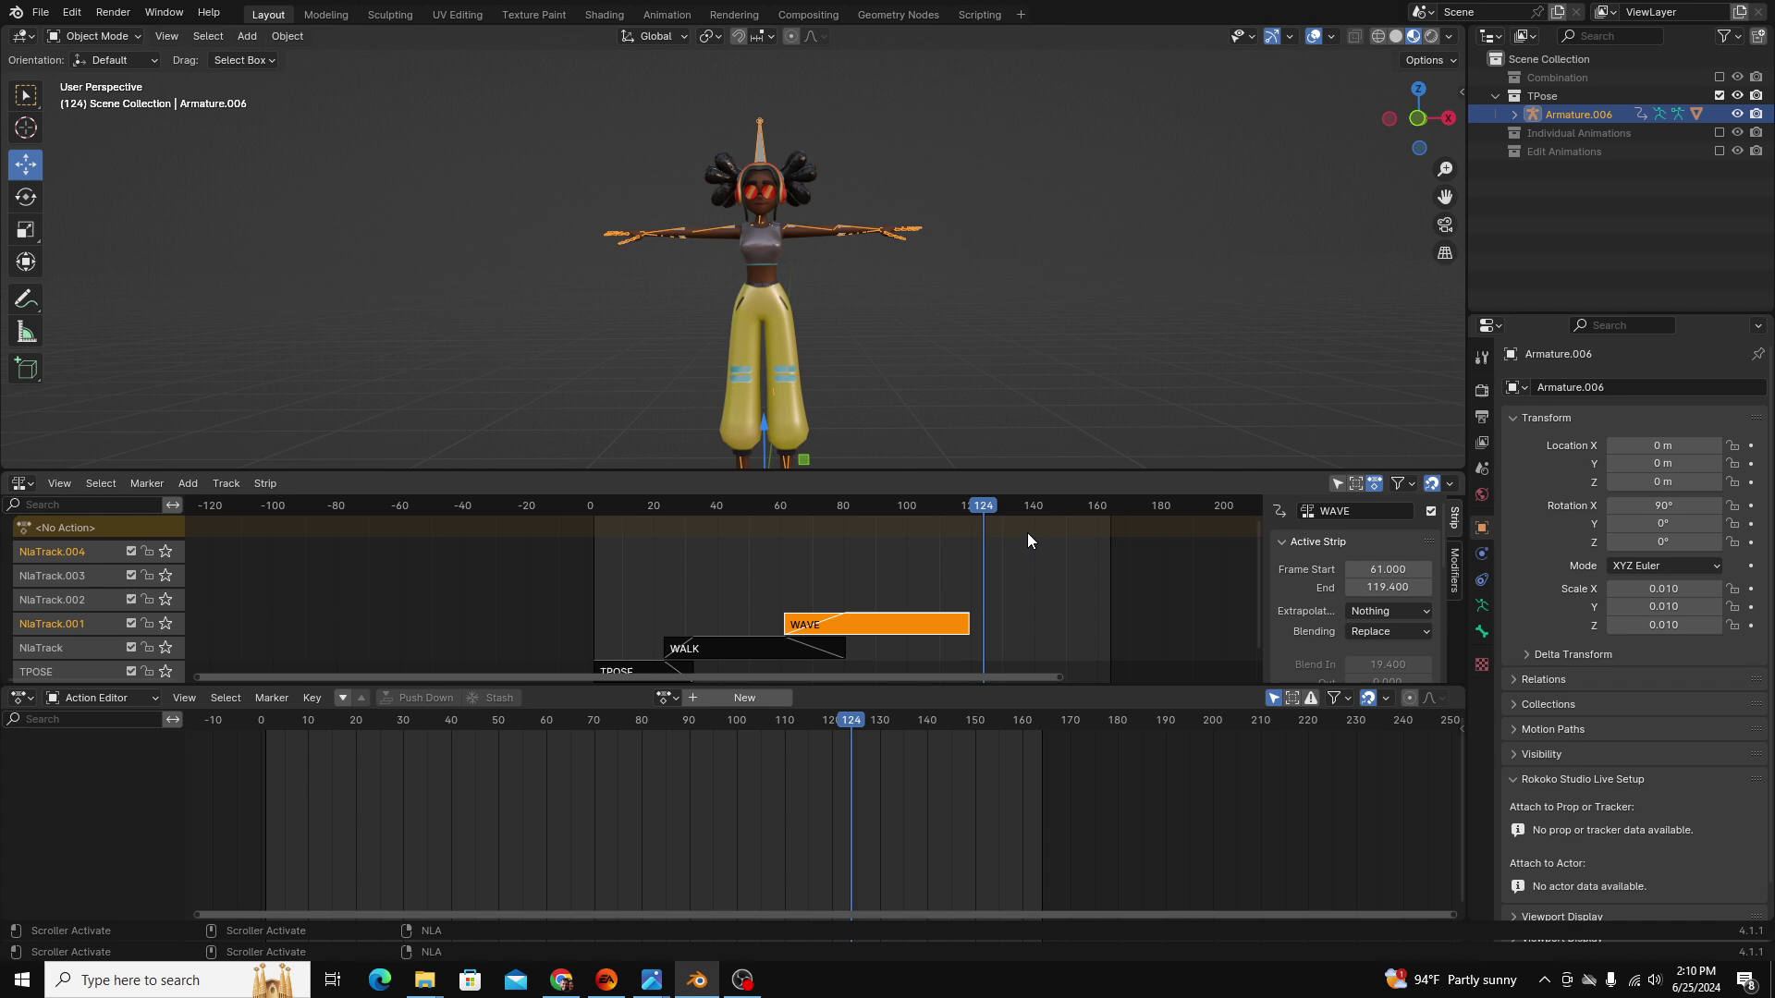
Add a Knee Dance strip on NlaTrack.002 starting at frame 105 and shorten it to end at frame 163.8.
key("shift+a")
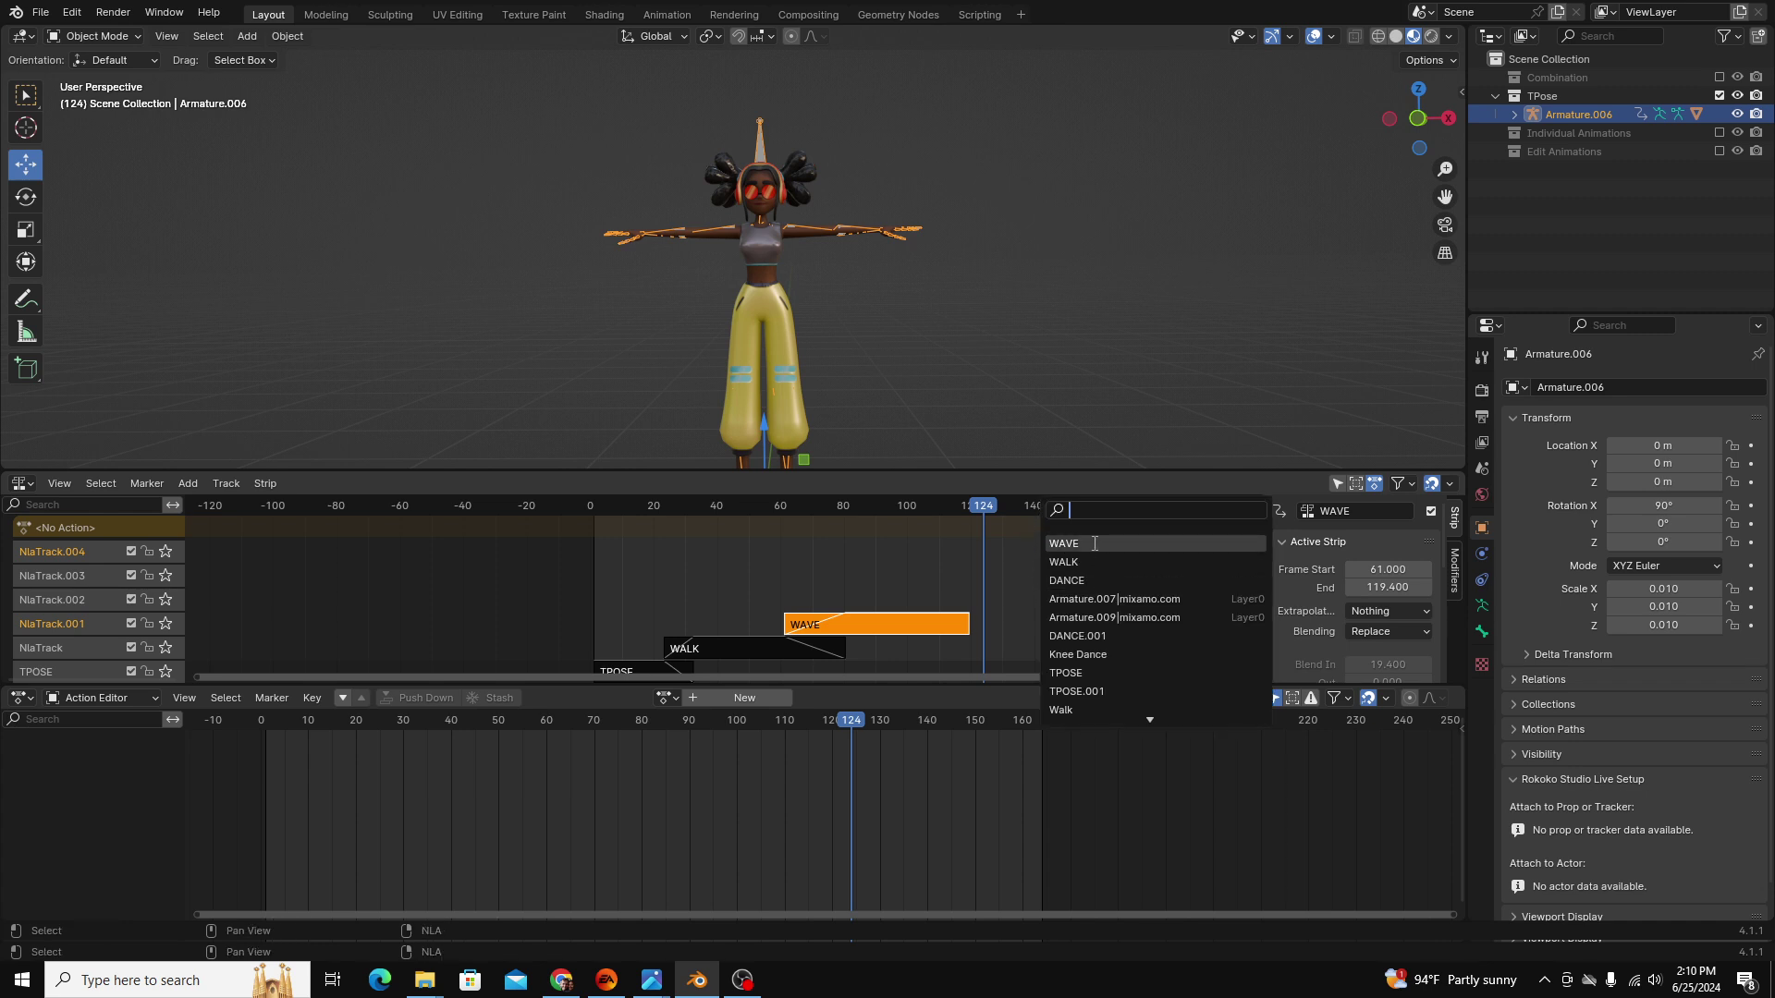
left_click(1104, 658)
left_click(1032, 622)
left_click_drag(1033, 622, 972, 599)
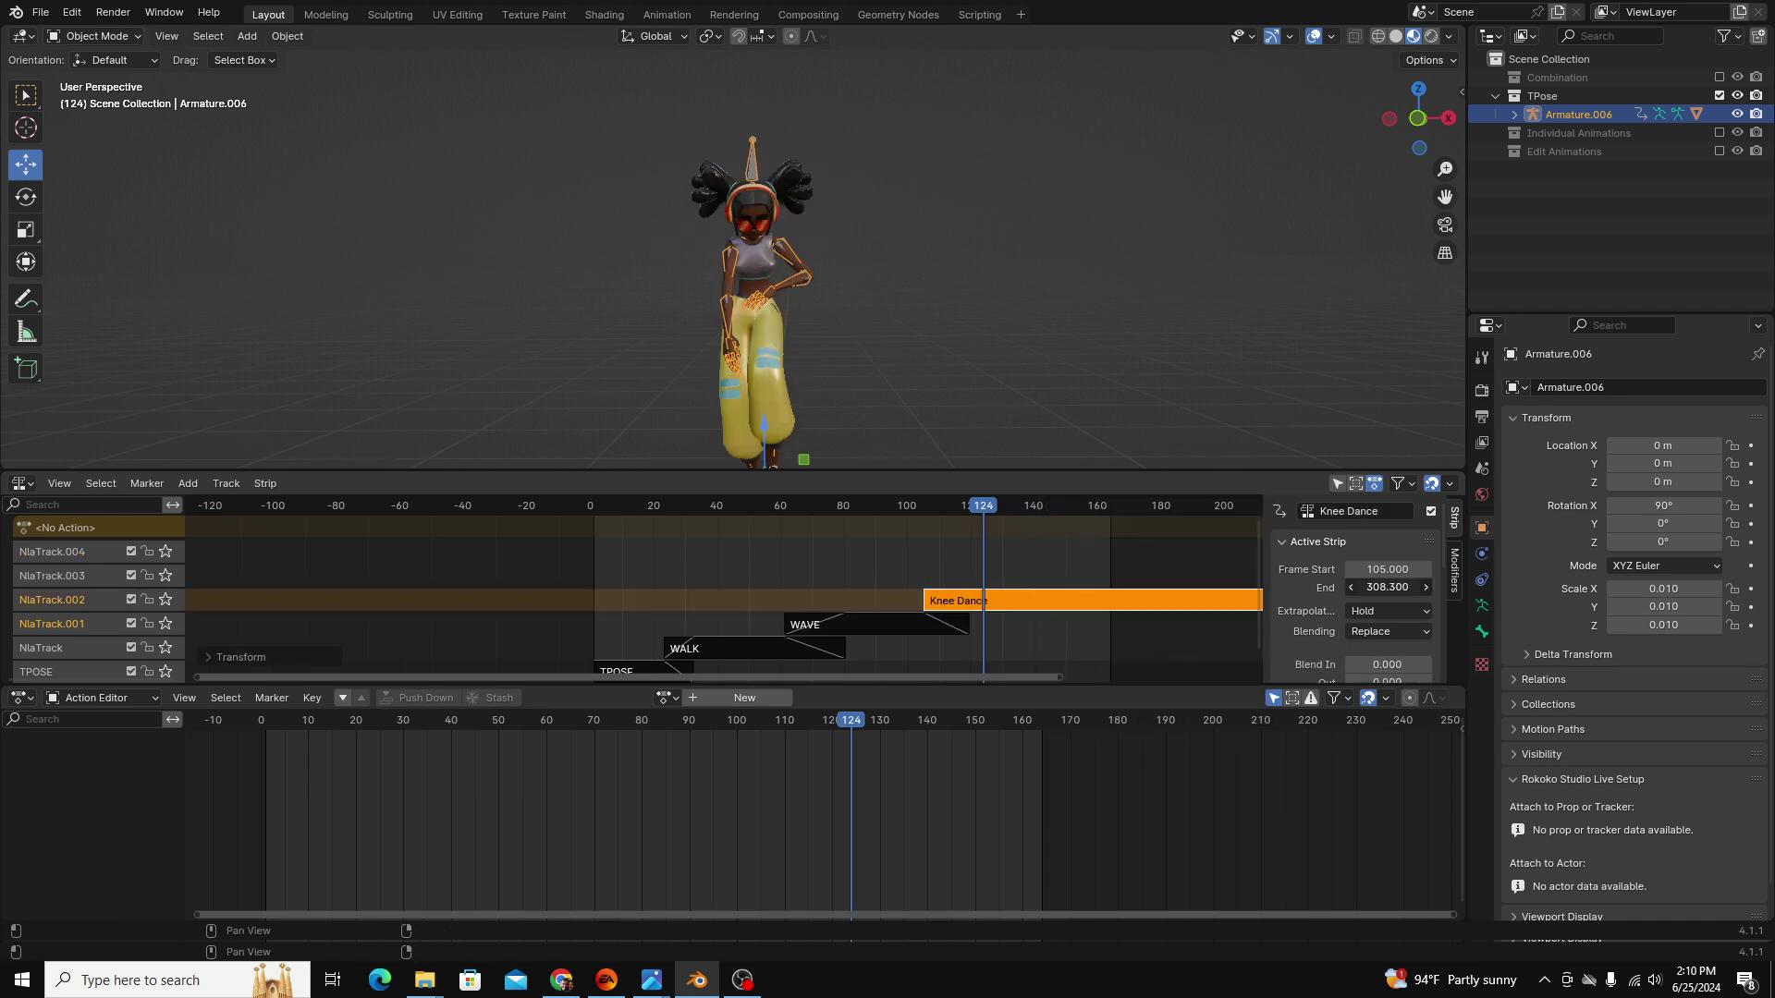
left_click_drag(1387, 587, 1087, 587)
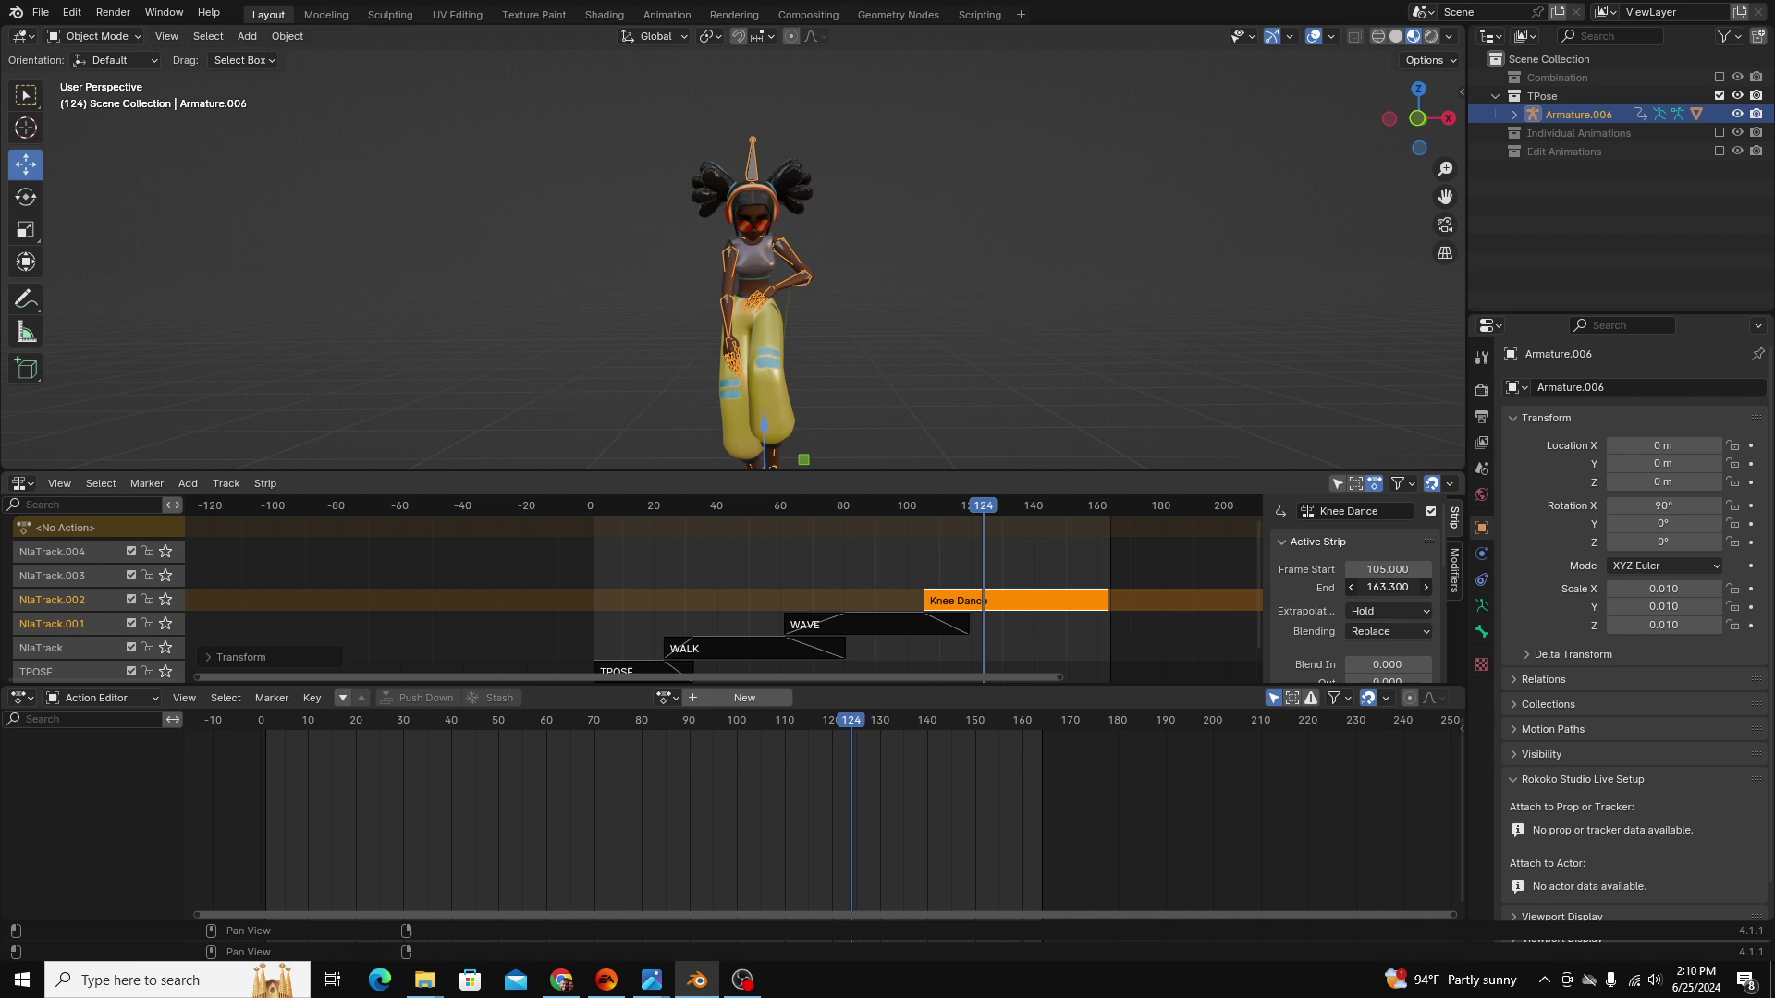
Set the Knee Dance strip's extrapolation to Nothing and turn on automatic blending for it.
left_click(1388, 611)
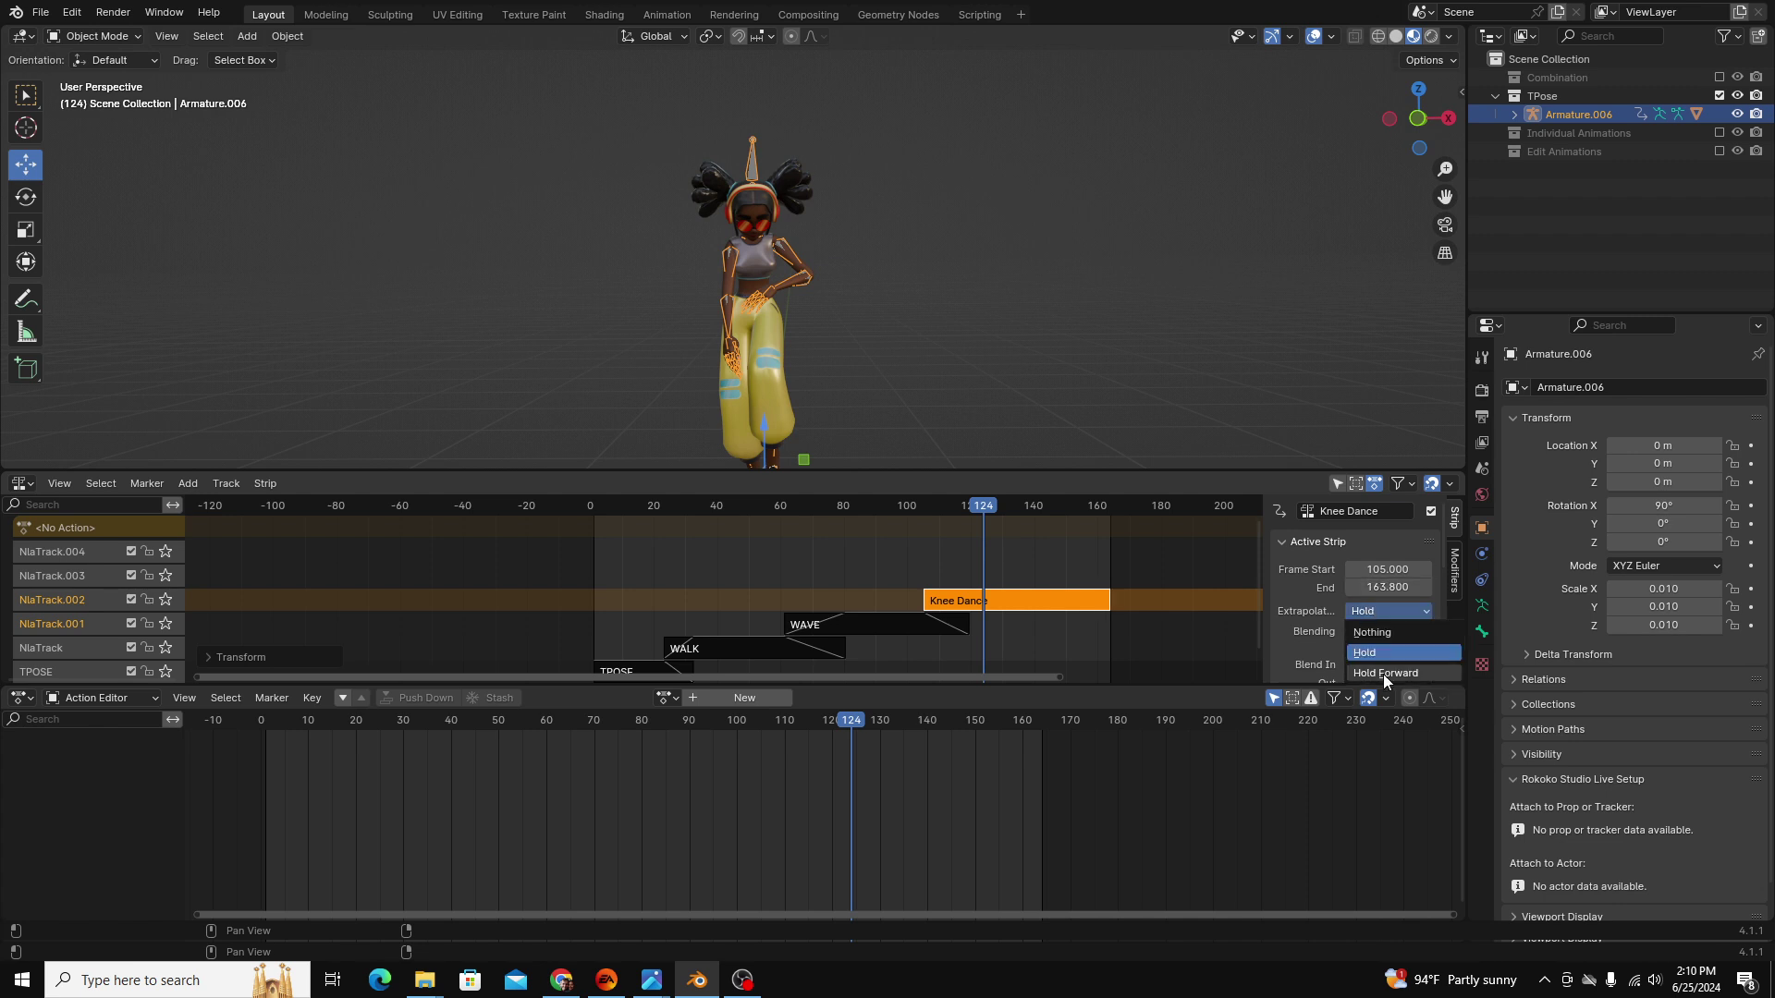
left_click(1372, 635)
scroll(1322, 632, "down", 2)
scroll(1322, 625, "down", 2)
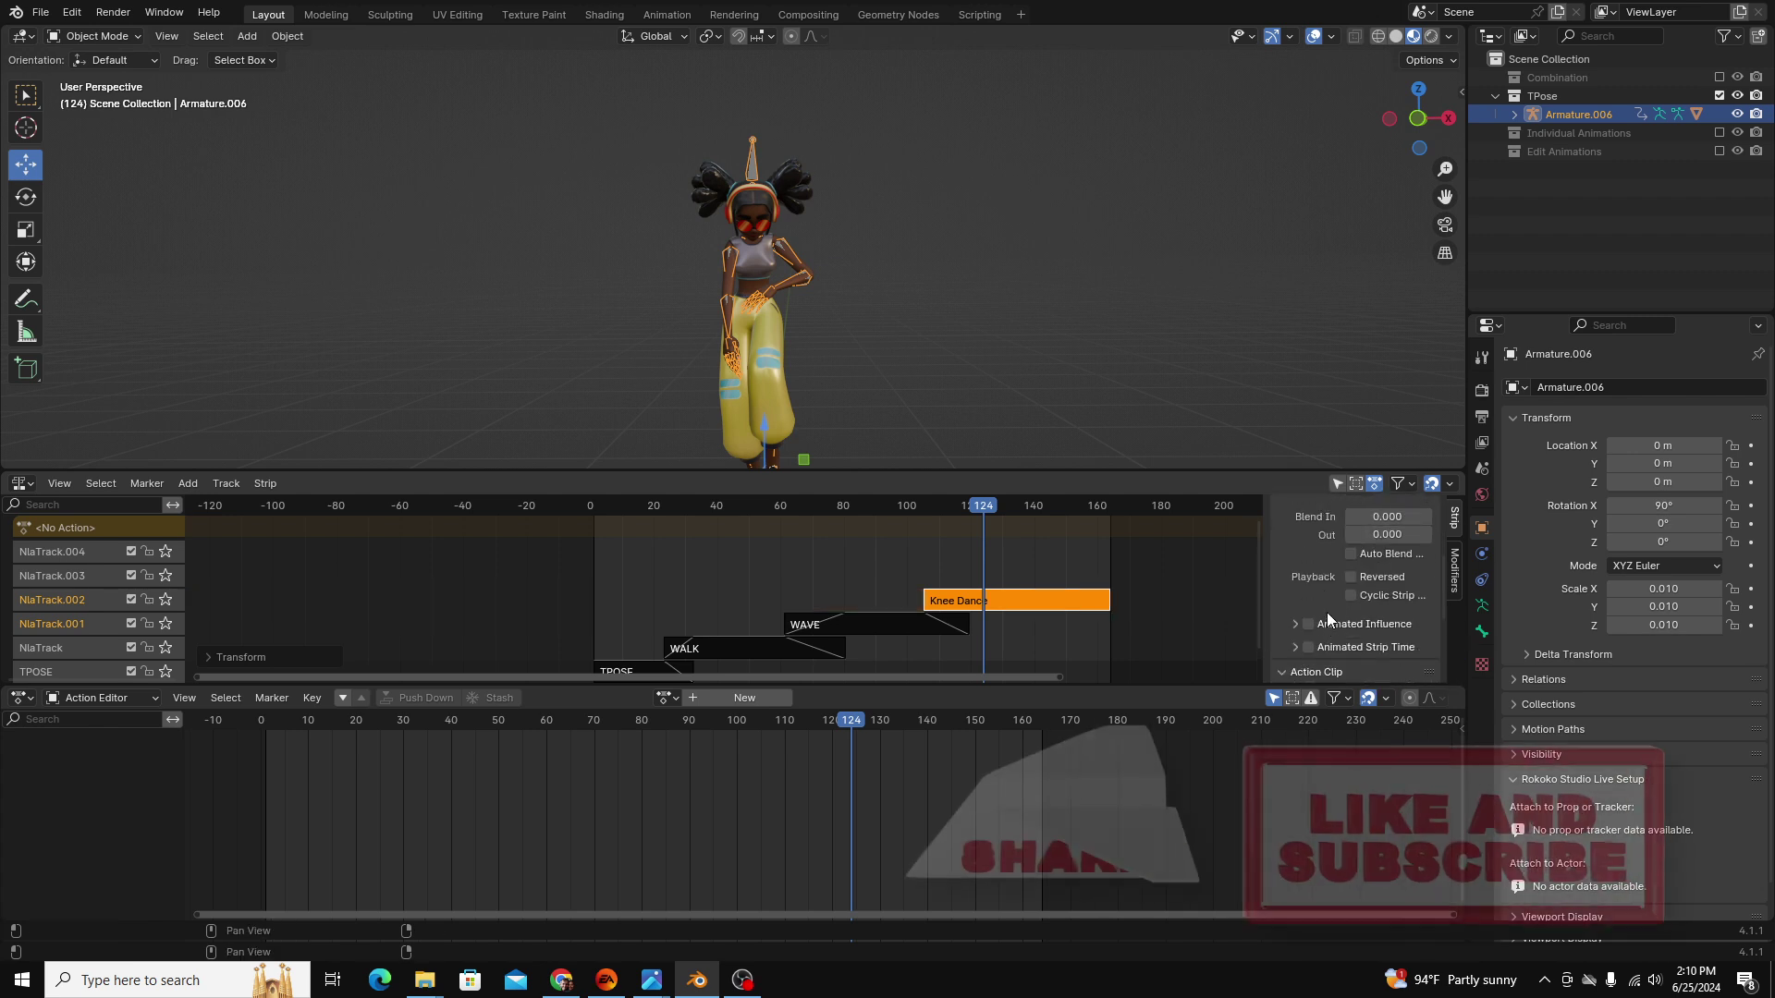
left_click(1351, 552)
scroll(1319, 605, "down", 4)
Play back the transition from WAVE into Knee Dance and examine the character's dance pose from the side at frame 139.
left_click(895, 503)
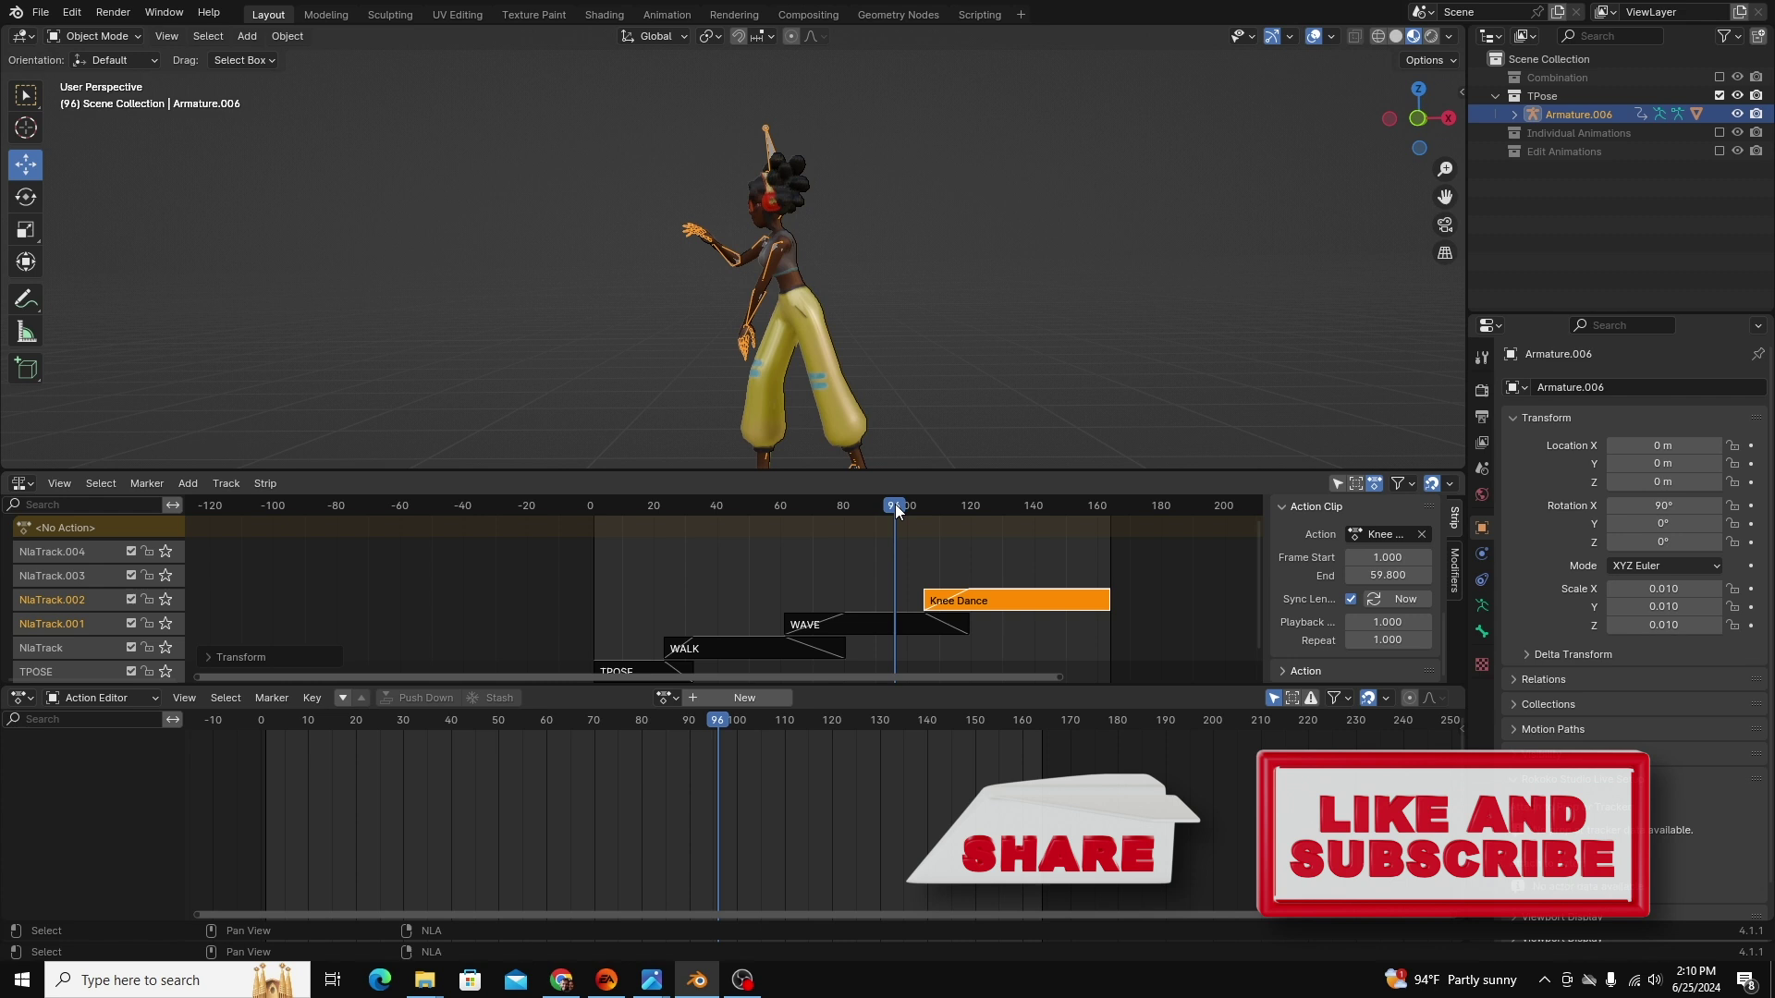
left_click(940, 508)
key("space")
middle_click_drag(874, 254, 845, 333)
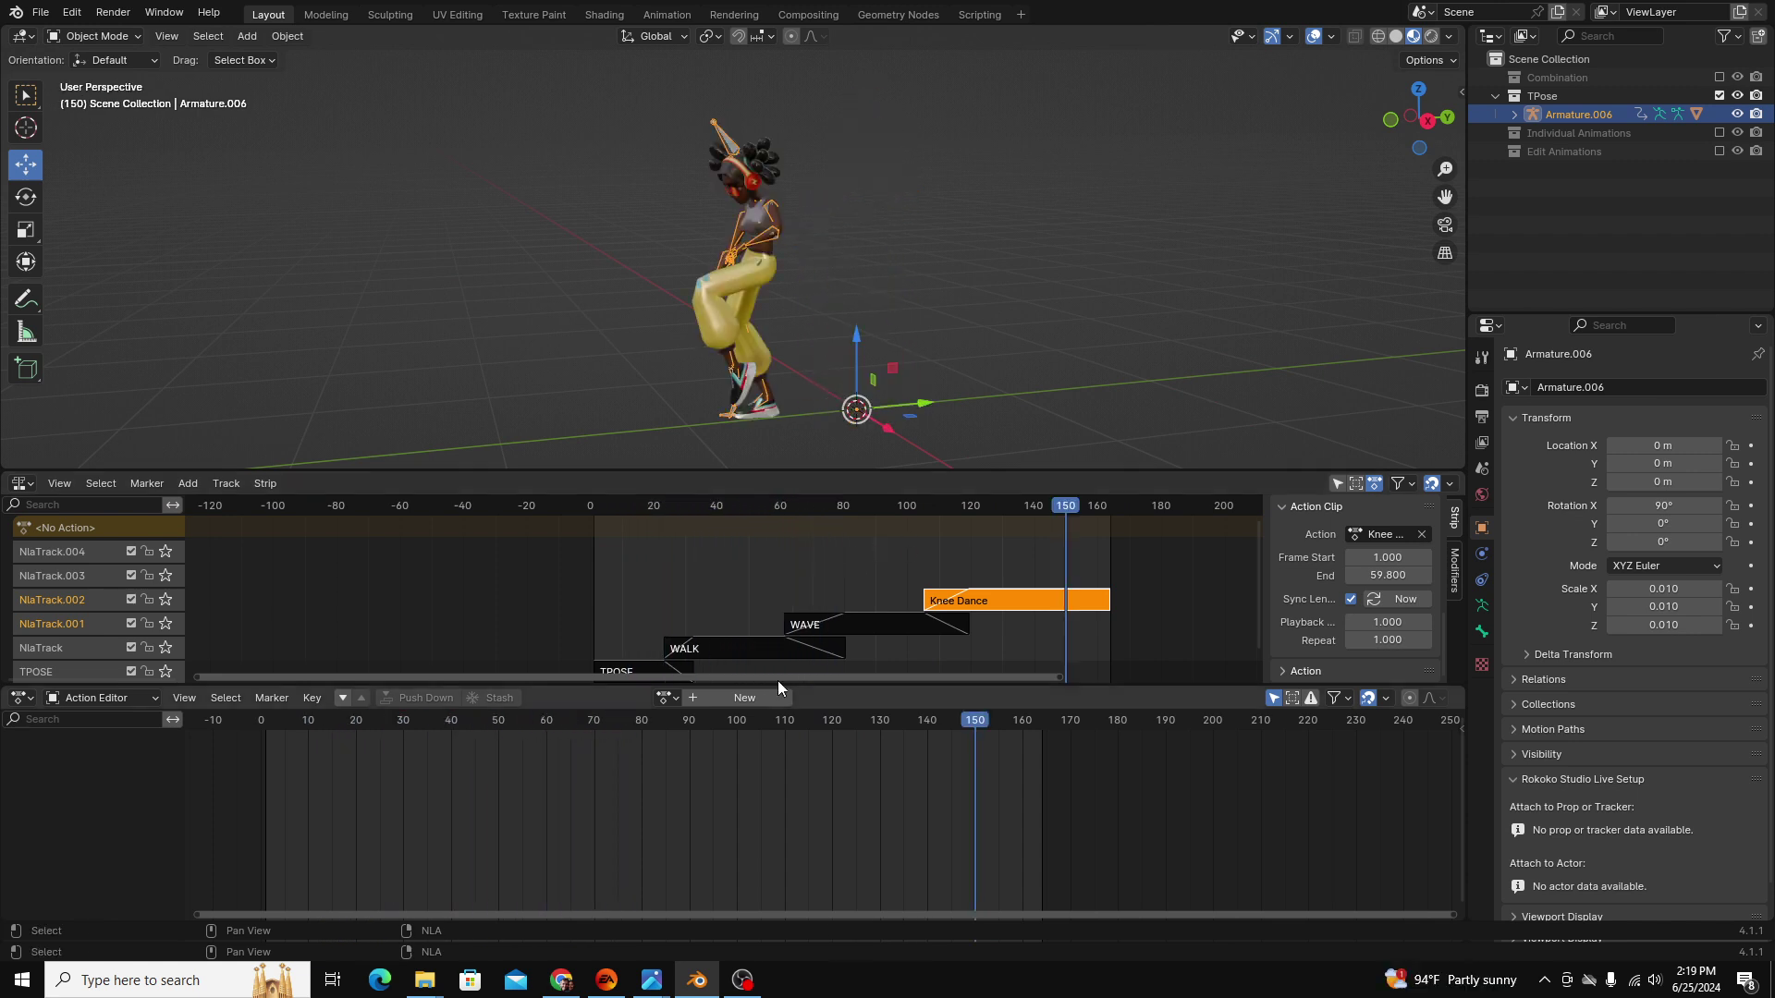
middle_click_drag(712, 319, 873, 345)
scroll(836, 318, "up", 3)
scroll(830, 308, "down", 2)
scroll(906, 347, "up", 2)
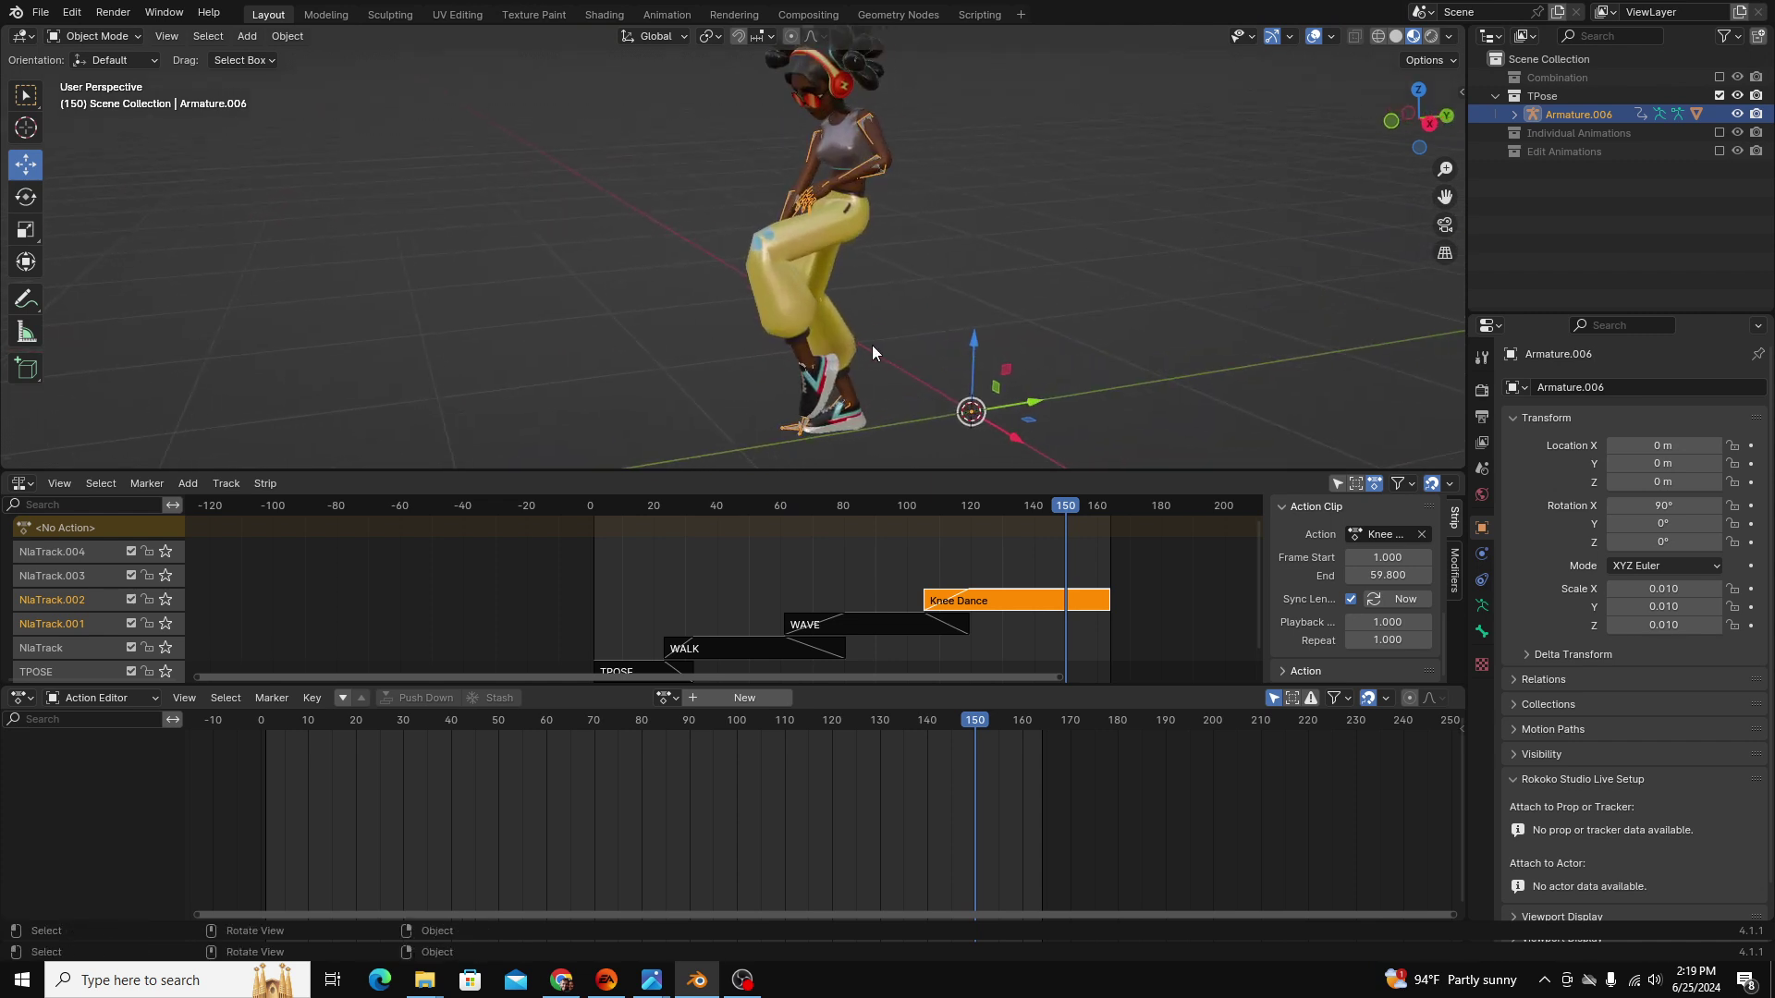
left_click(1032, 505)
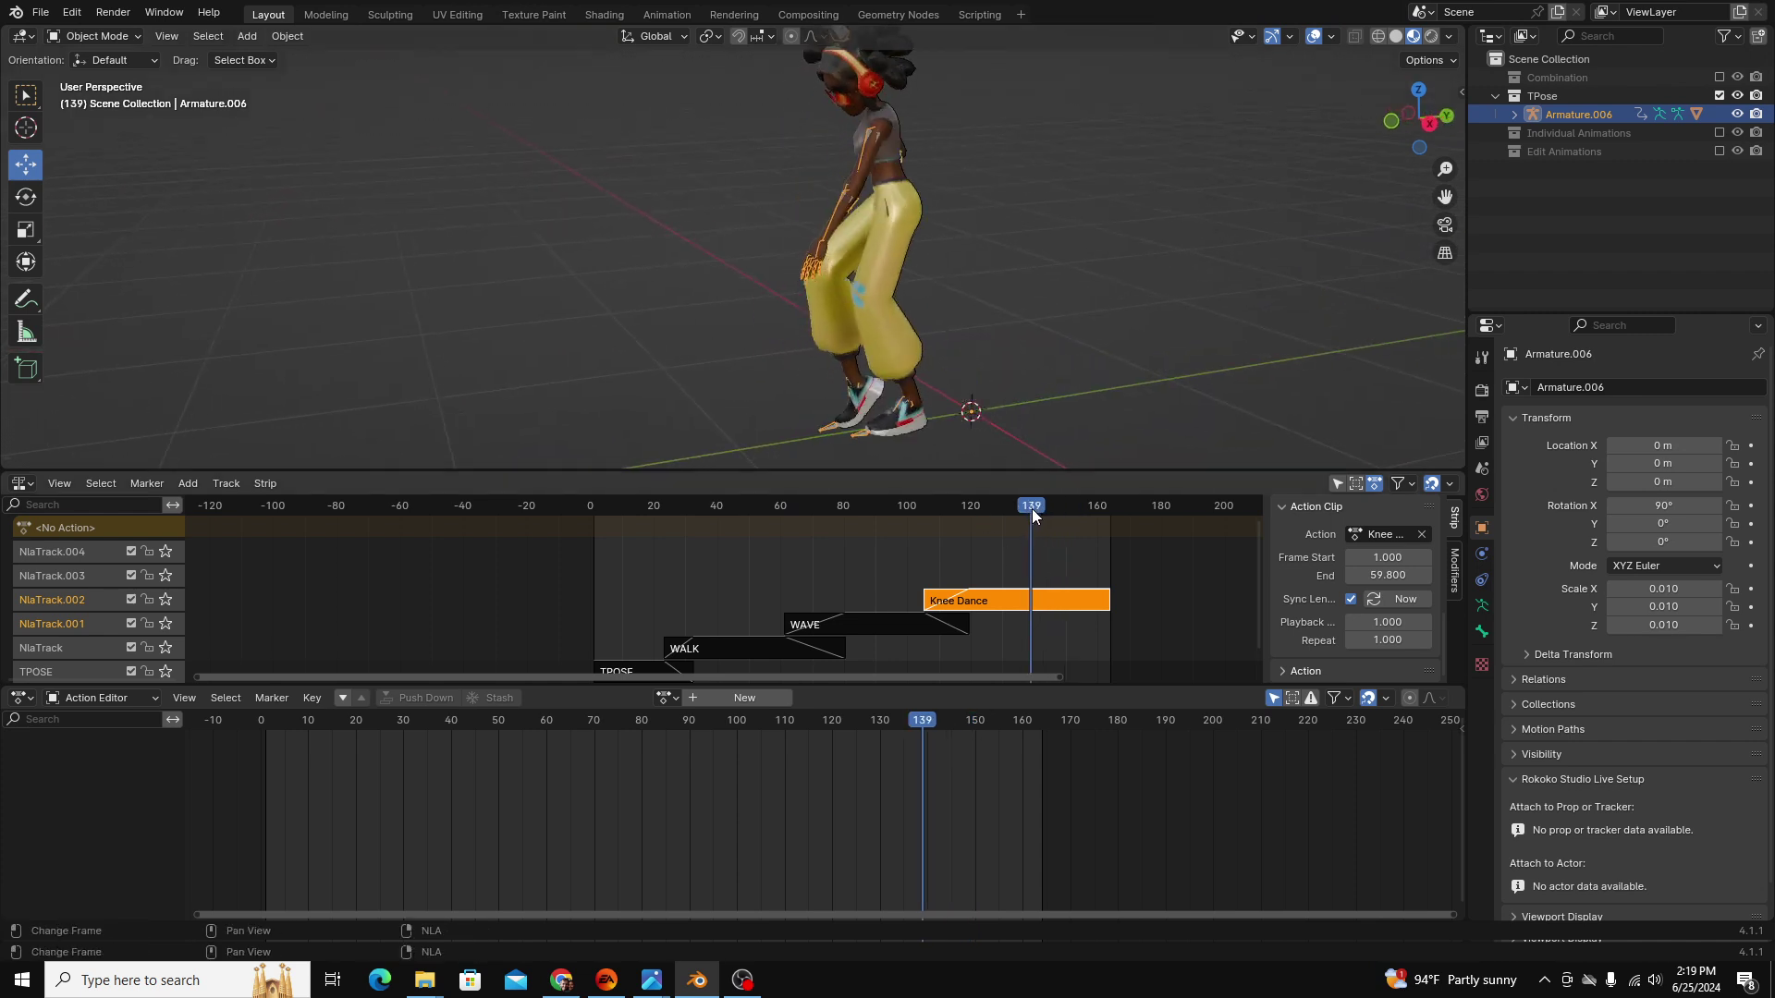
Start tweaking the Knee Dance strip's action and scrub its keyframes to frame 119.
right_click(1046, 603)
left_click(963, 605)
scroll(972, 601, "up", 2)
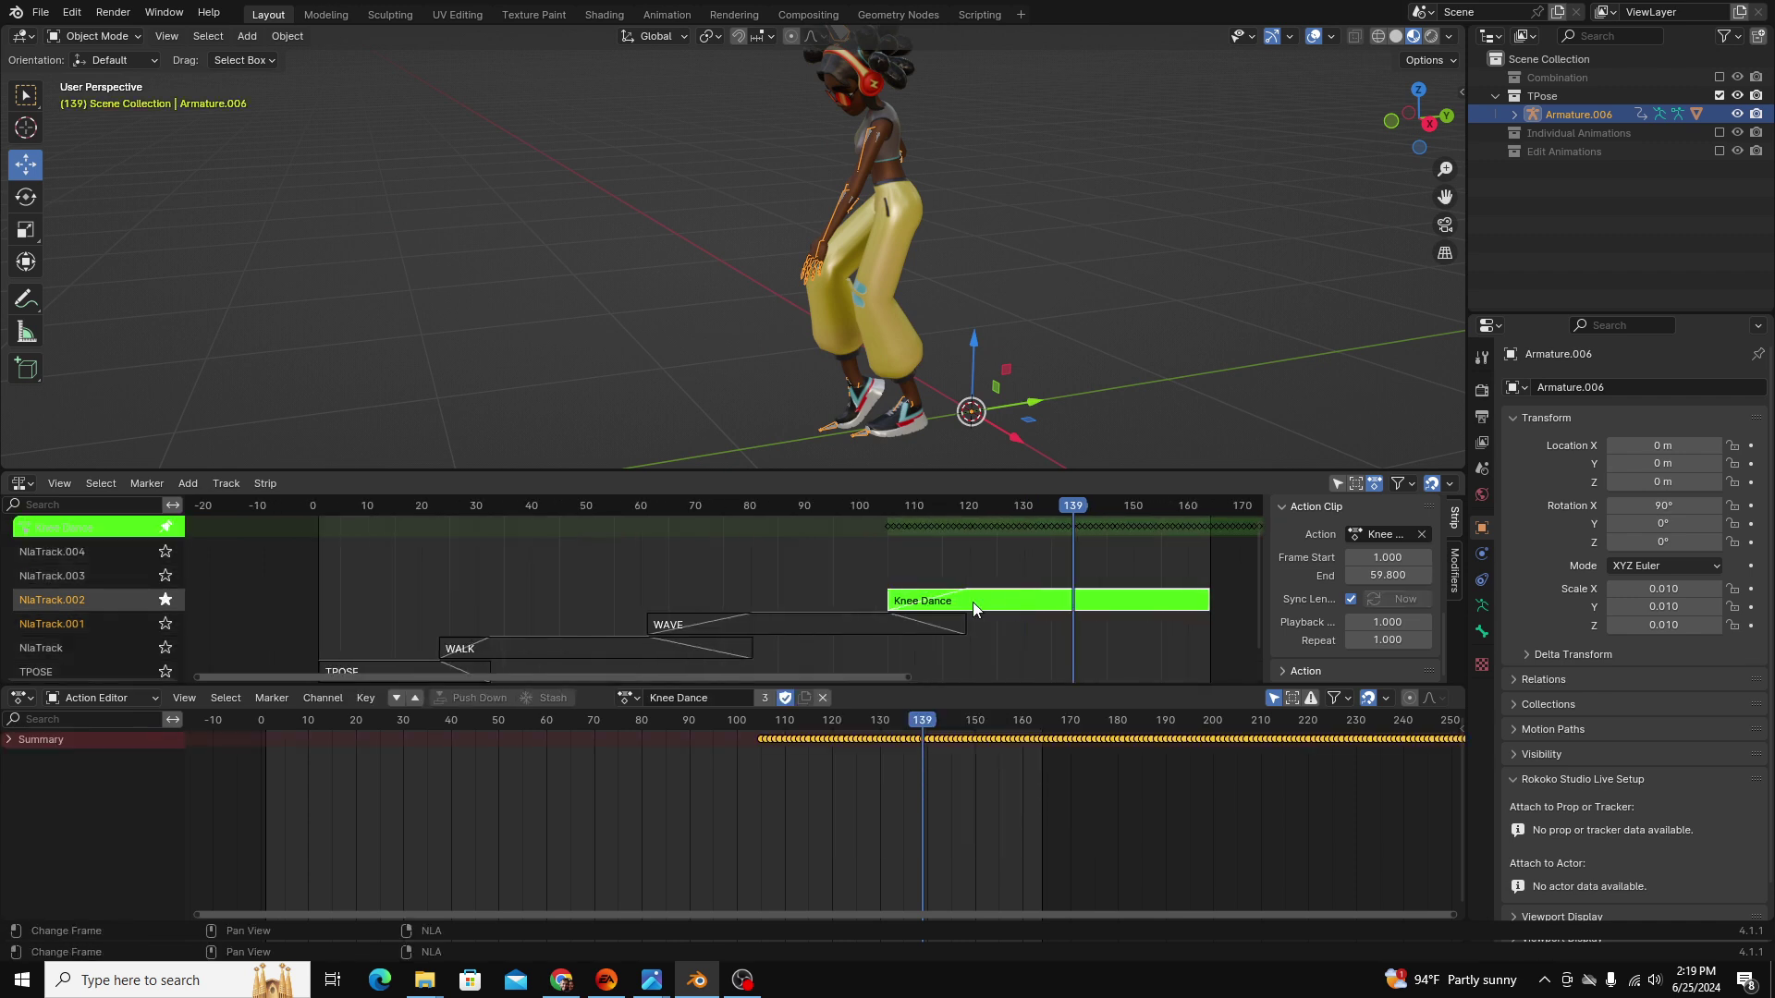
scroll(782, 747, "up", 2)
scroll(782, 747, "up", 4)
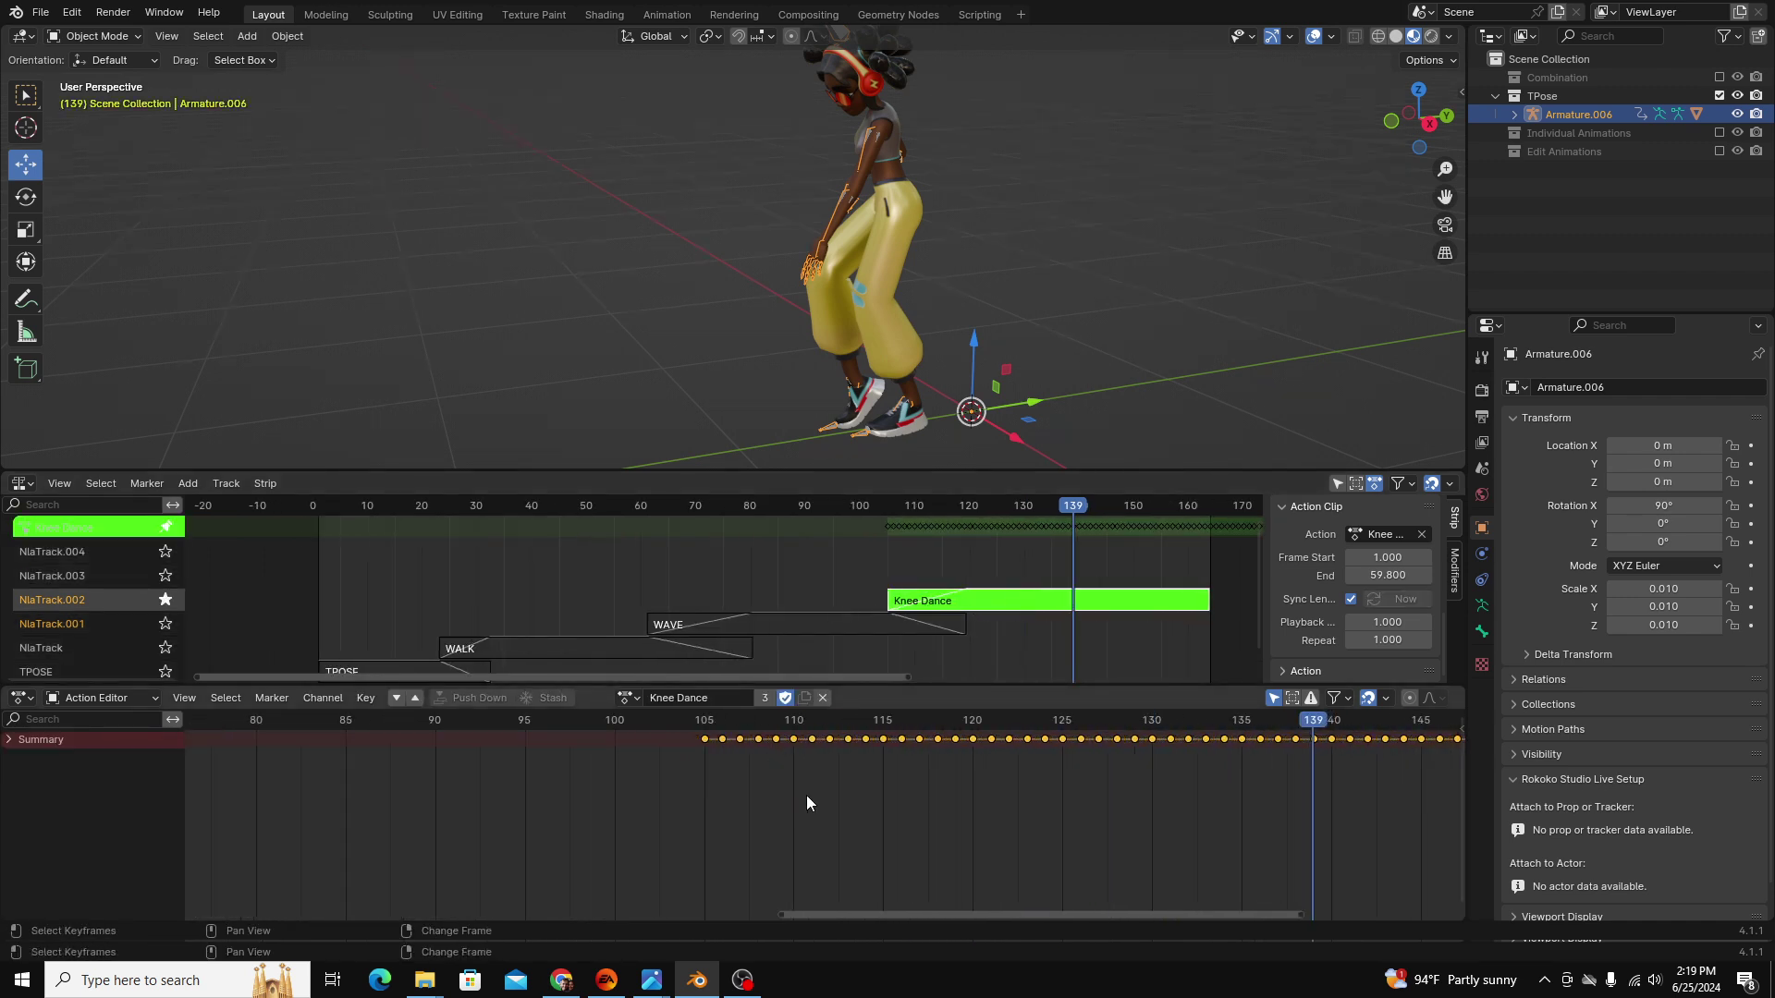
scroll(807, 795, "down", 1, "ctrl")
left_click_drag(684, 727, 919, 758)
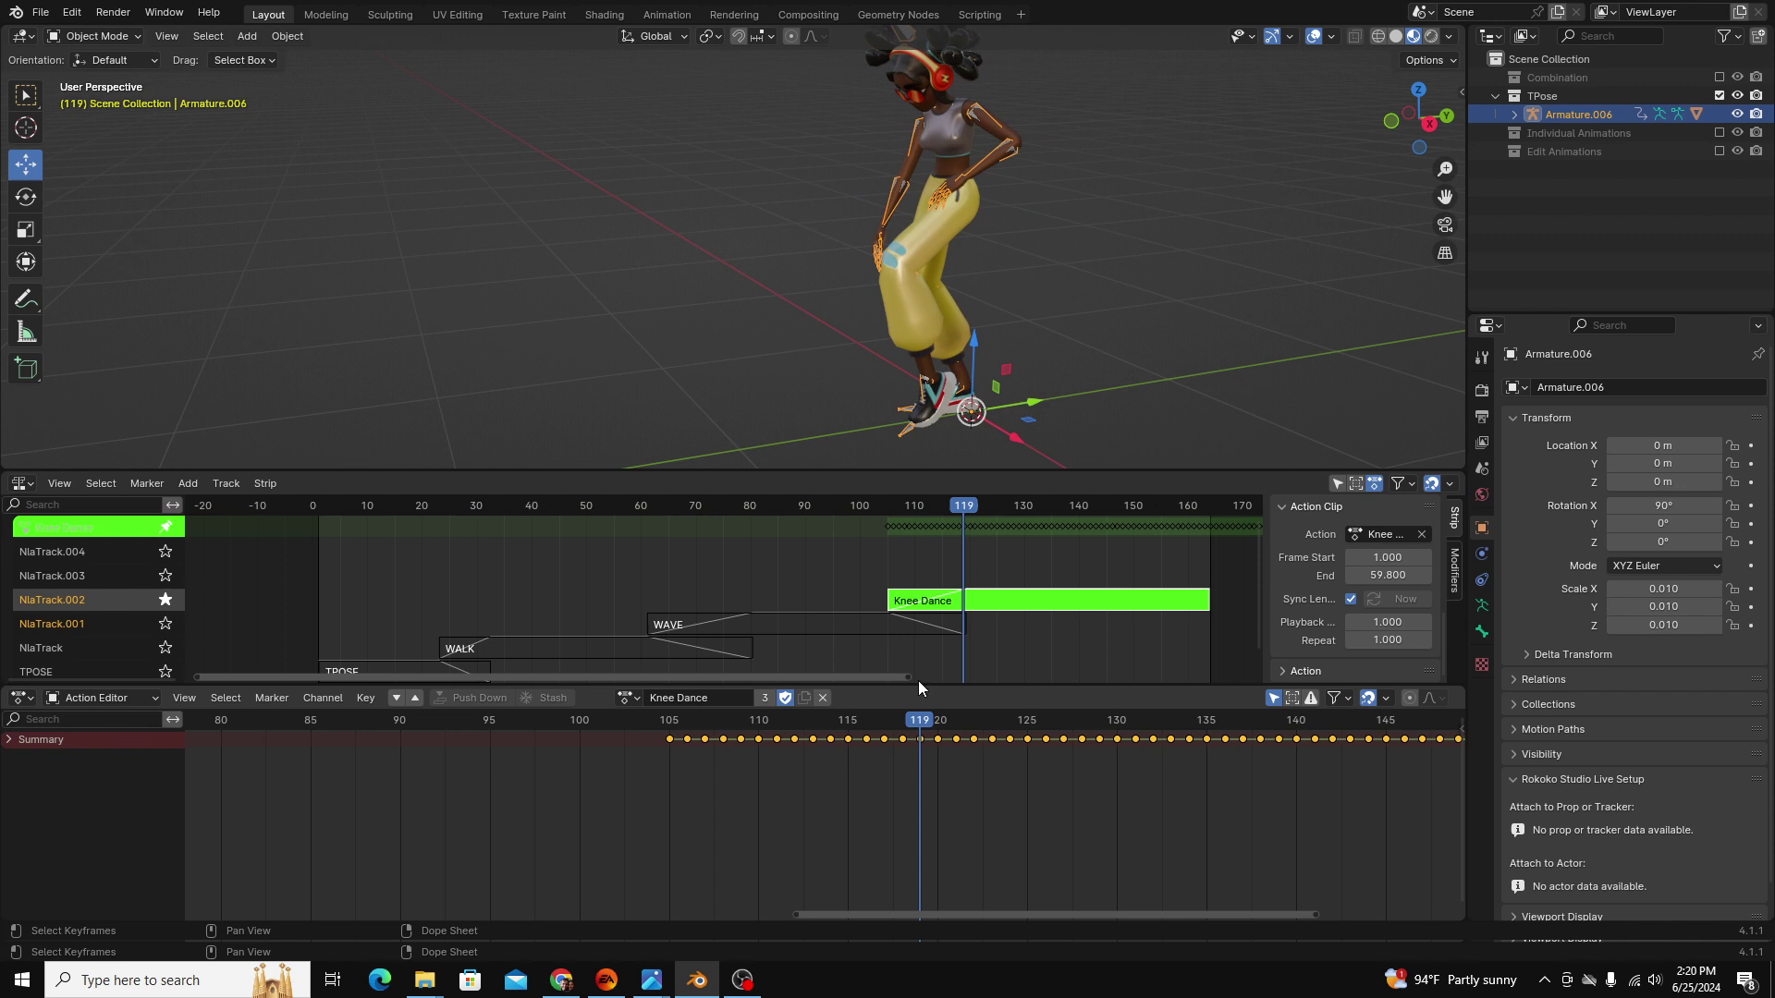
Switch the armature to Pose Mode, select the head bone and activate the Rotate tool.
scroll(957, 146, "up", 2)
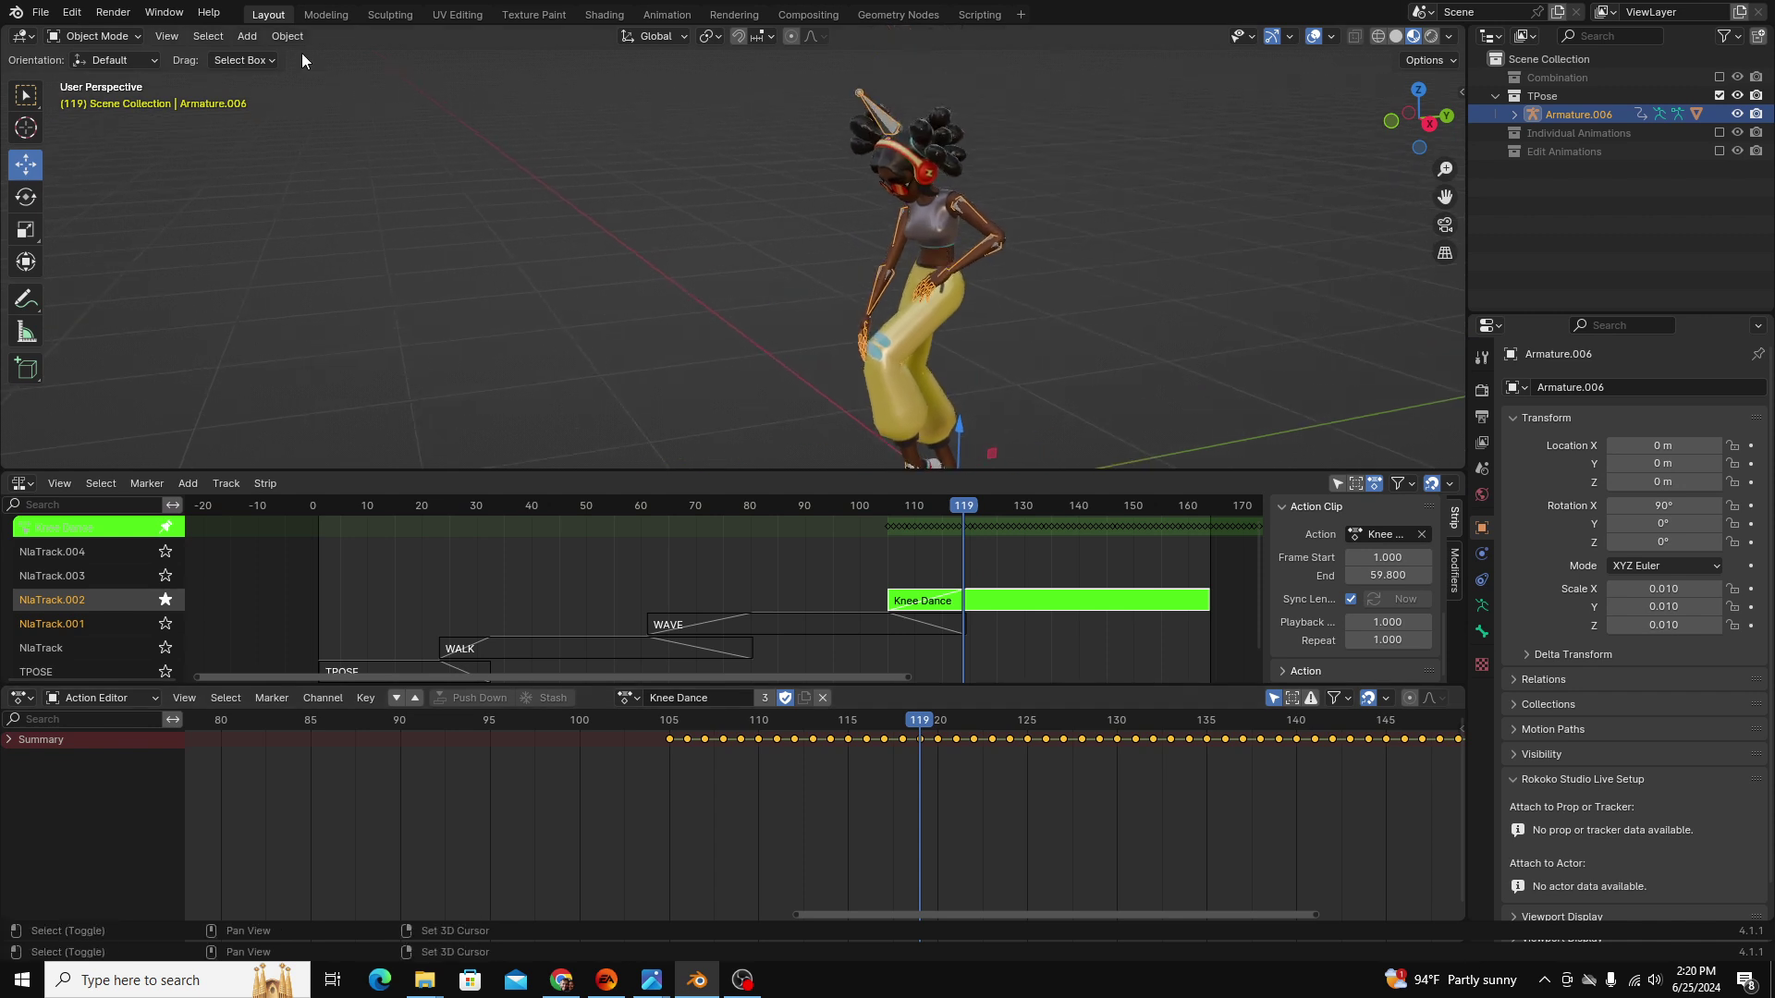
left_click(108, 37)
left_click(97, 95)
left_click(902, 151)
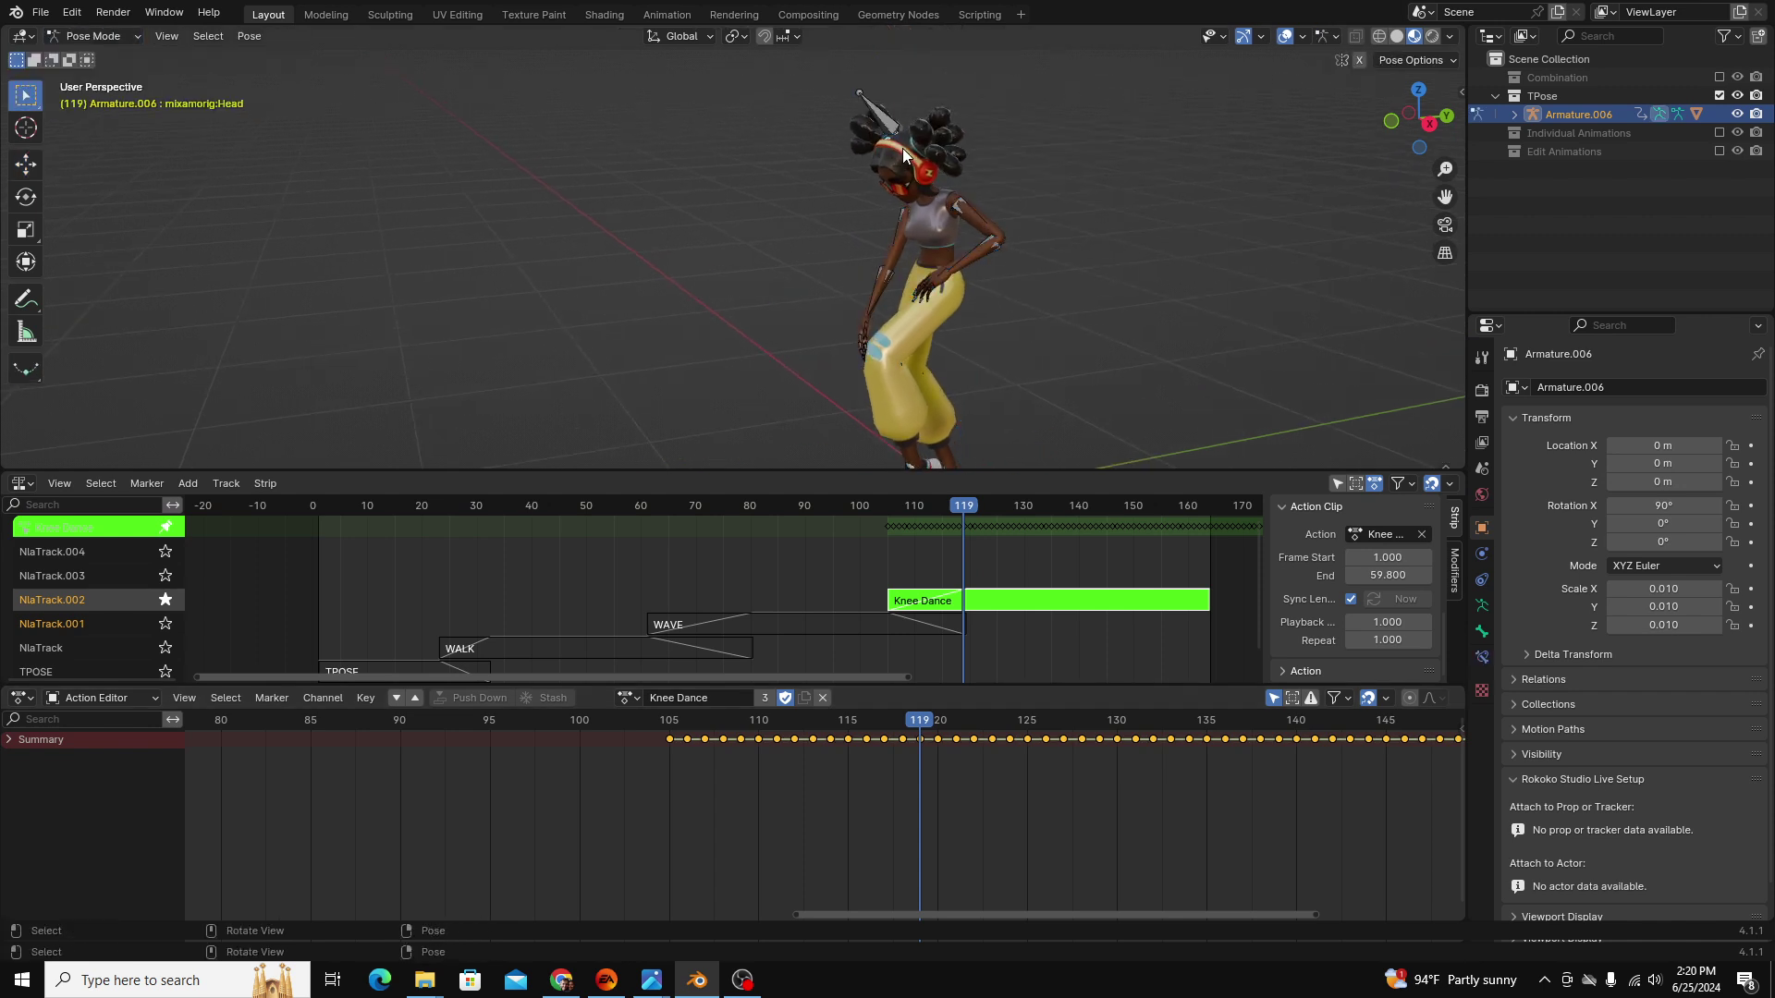
left_click(26, 197)
Scrub through the Knee Dance keyframes around frame 119 and on to frame 127, examining the head bone's pose.
left_click_drag(739, 730, 919, 744)
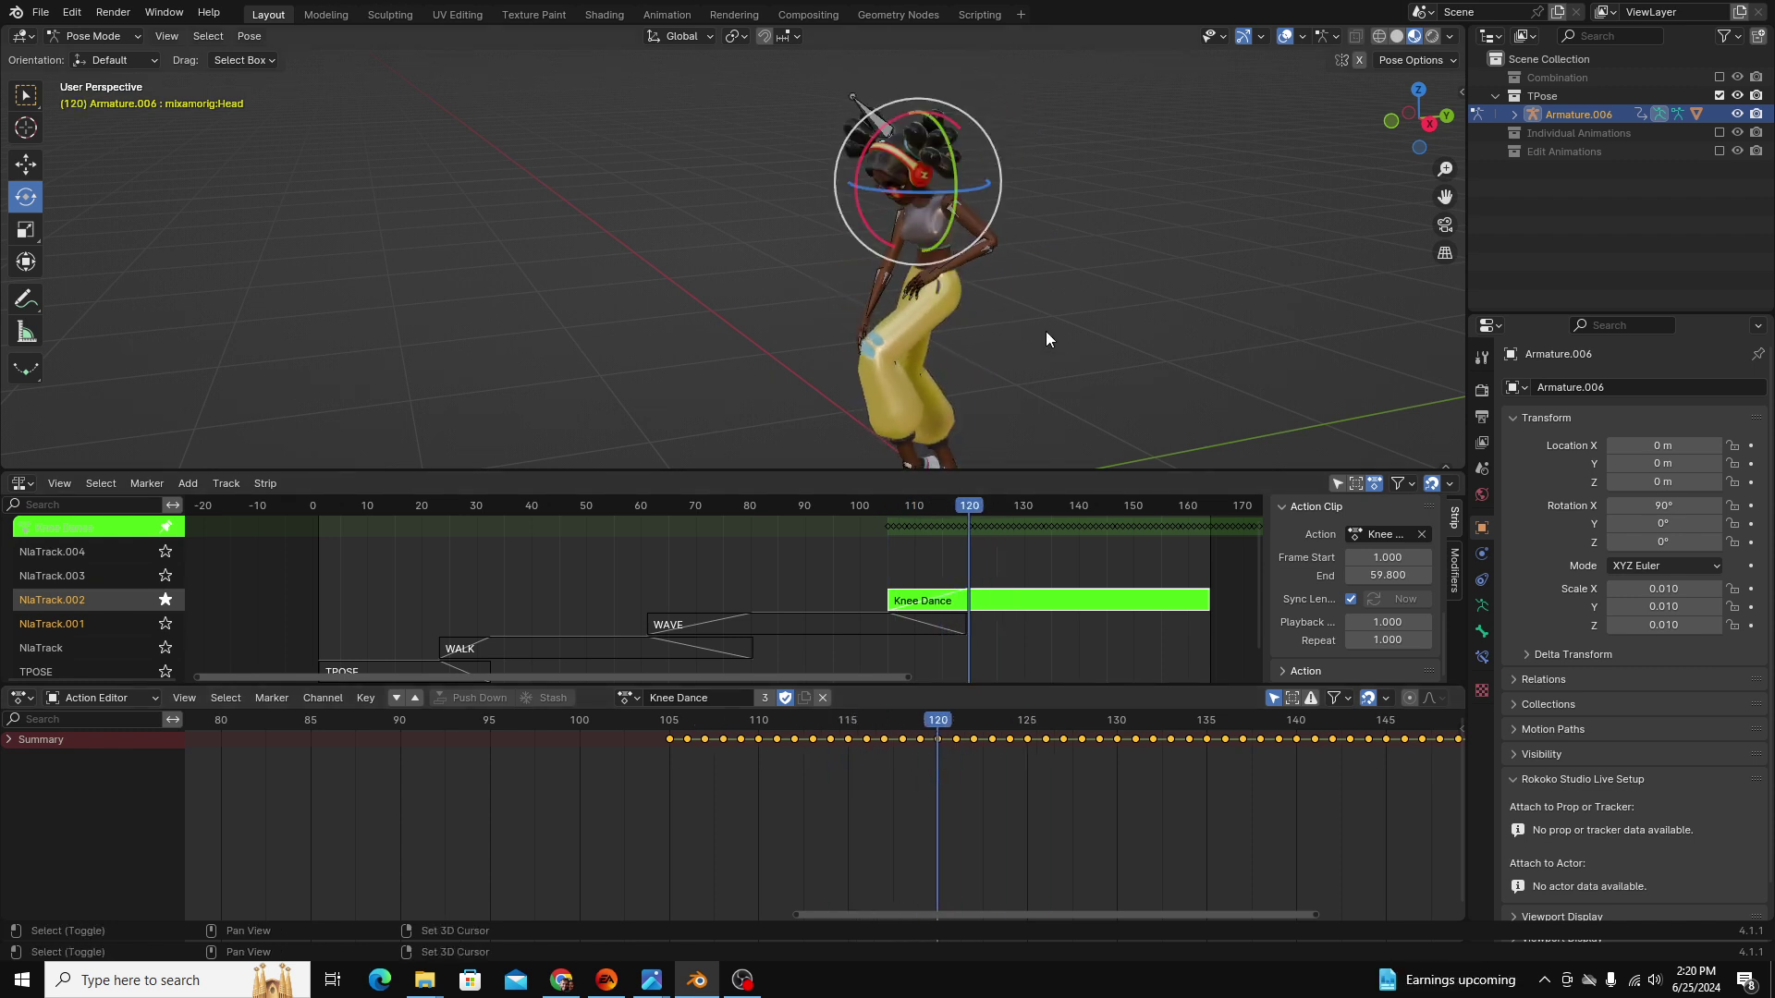
scroll(1045, 331, "up", 1)
key("ctrl+z")
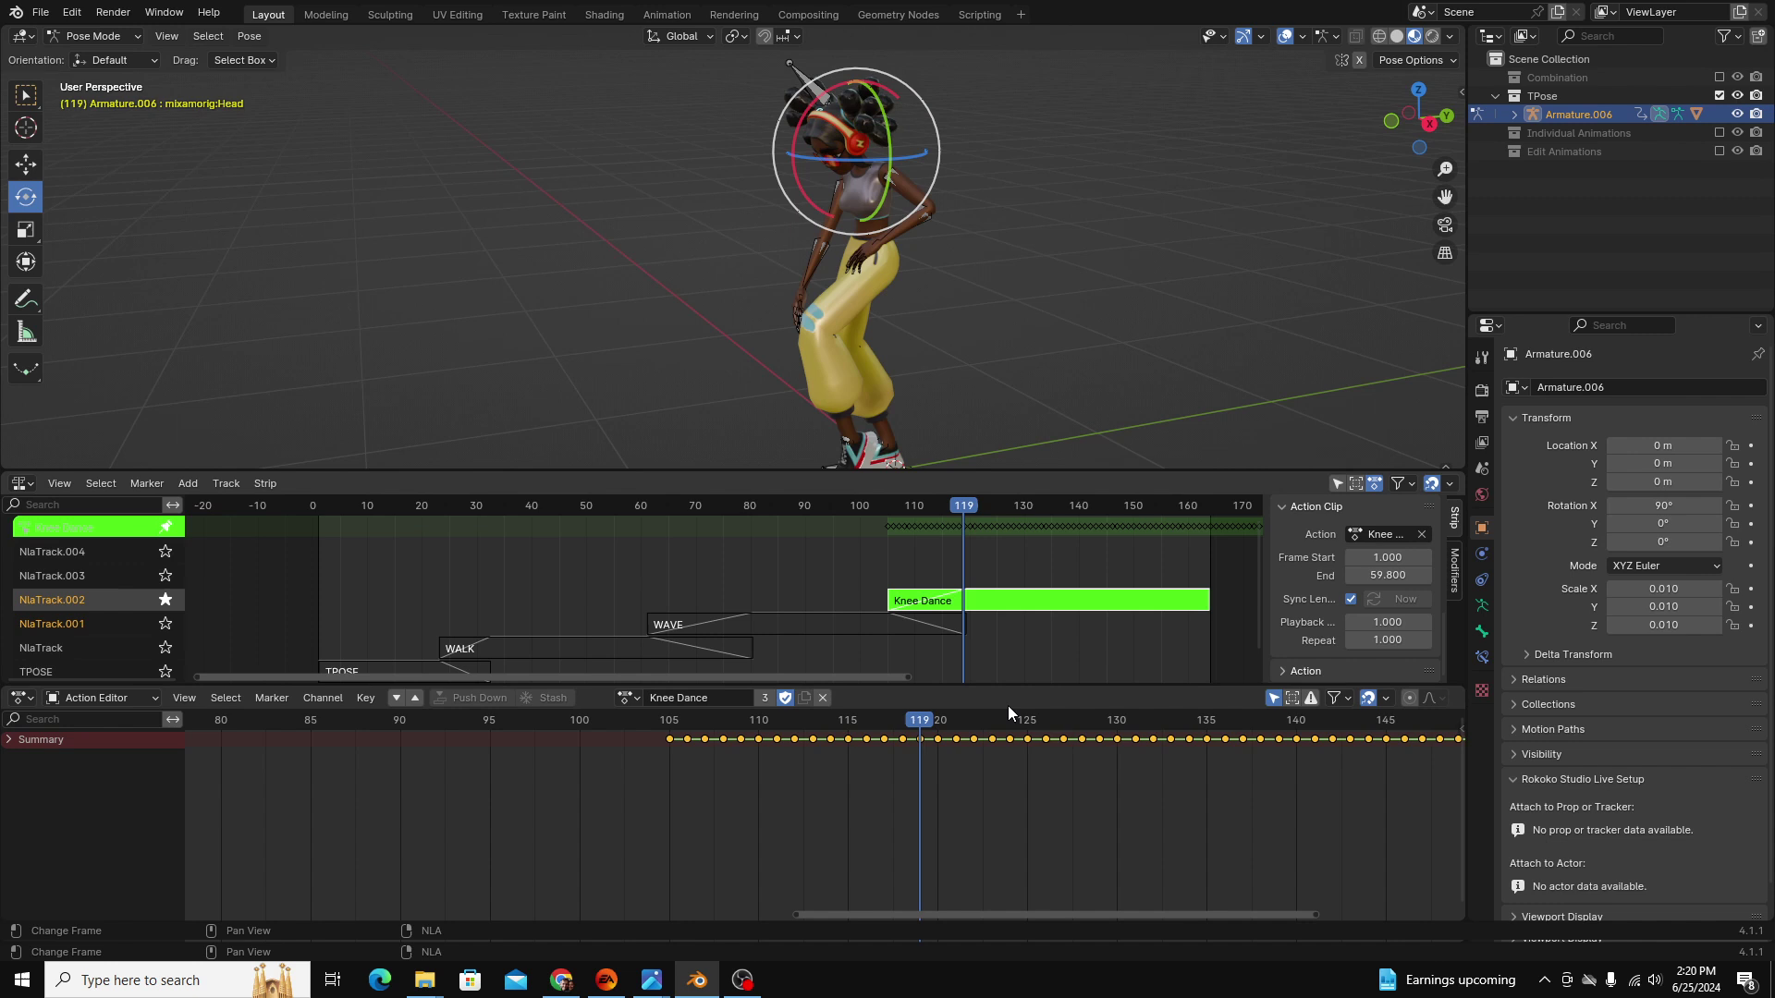
left_click_drag(794, 712, 1063, 780)
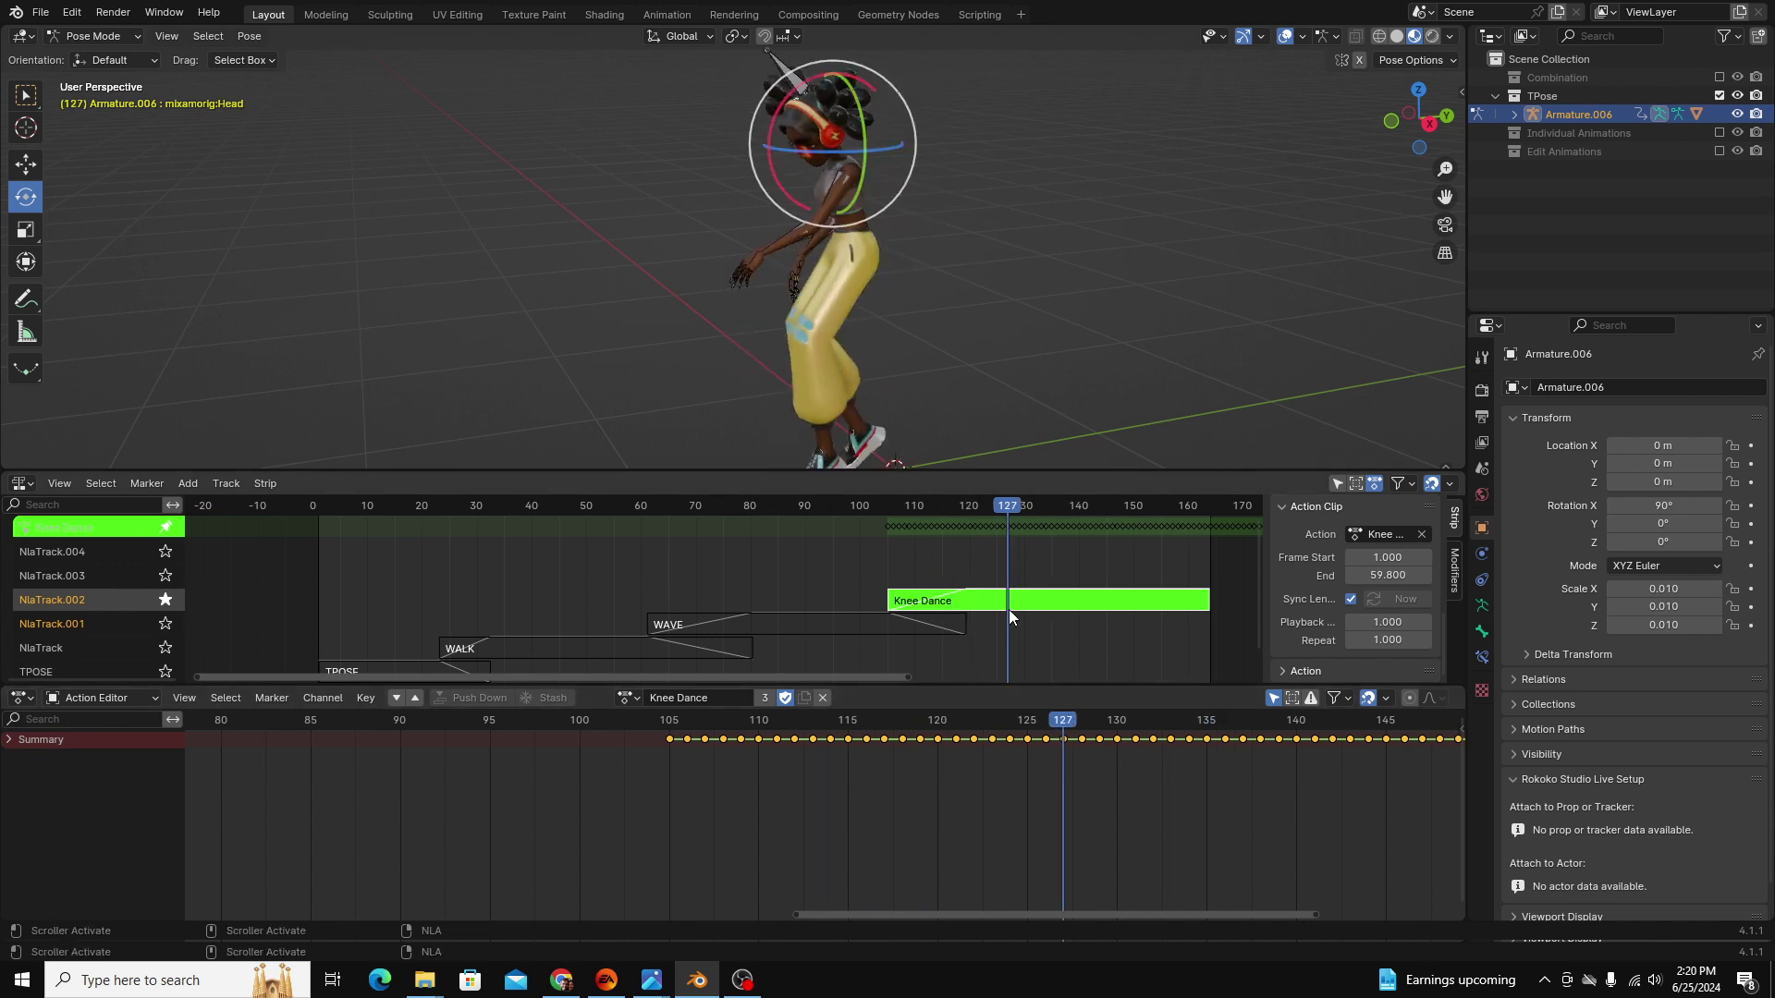
Stop tweaking the Knee Dance action, exclude the TPose collection and enable the Edit Animations collection in the view layer.
key("Tab")
left_click(1719, 95)
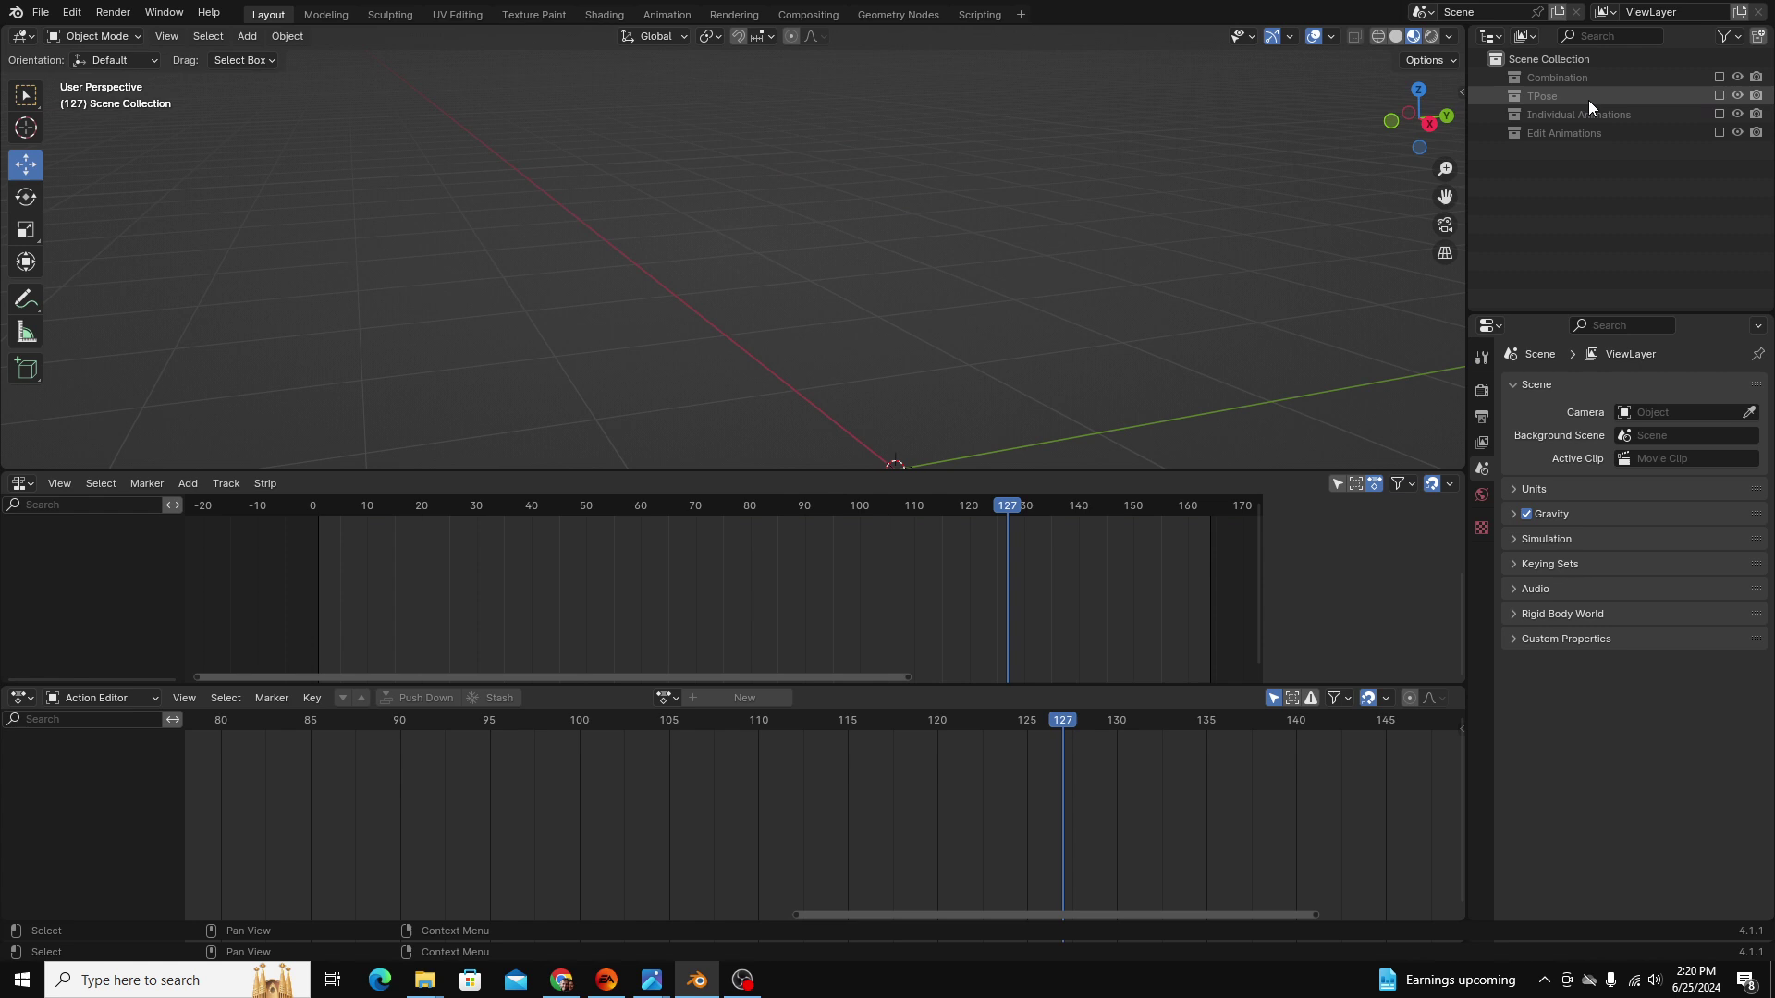
left_click(1562, 139)
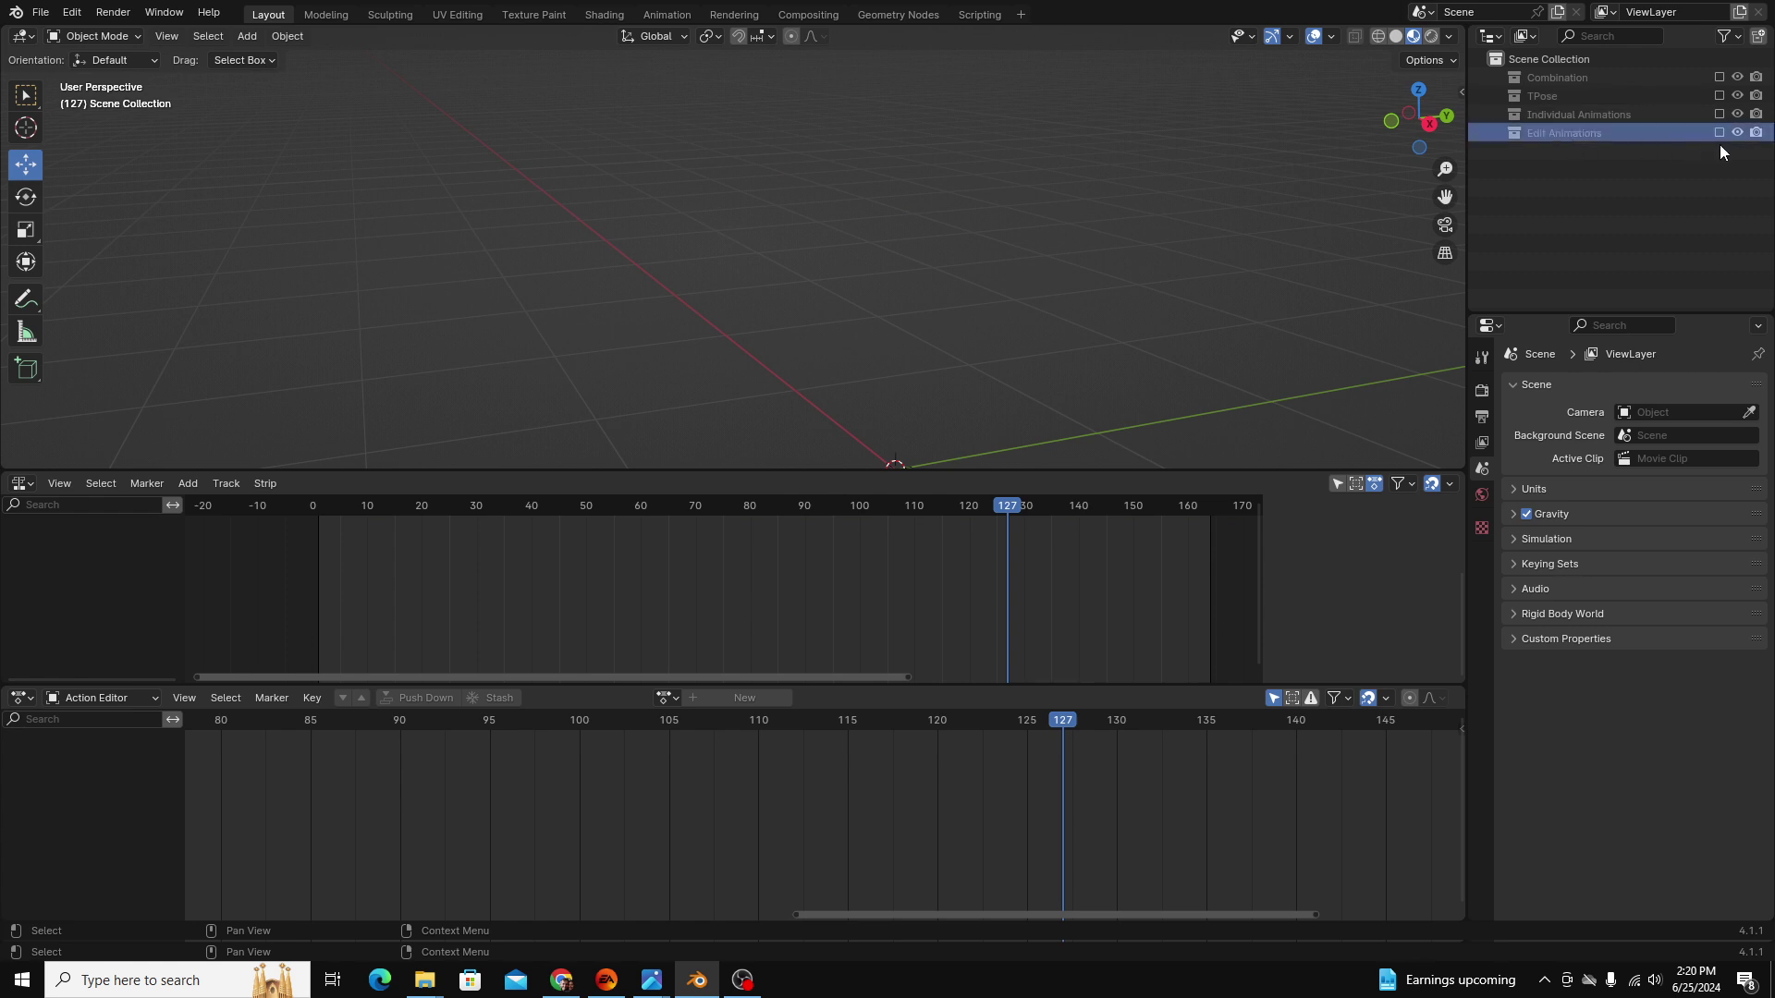
left_click(1720, 132)
Set the scene's end frame to 84 and play back the Edit Animations character's walk from the front and side.
left_click_drag(342, 505, 769, 547)
left_click_drag(769, 547, 764, 547)
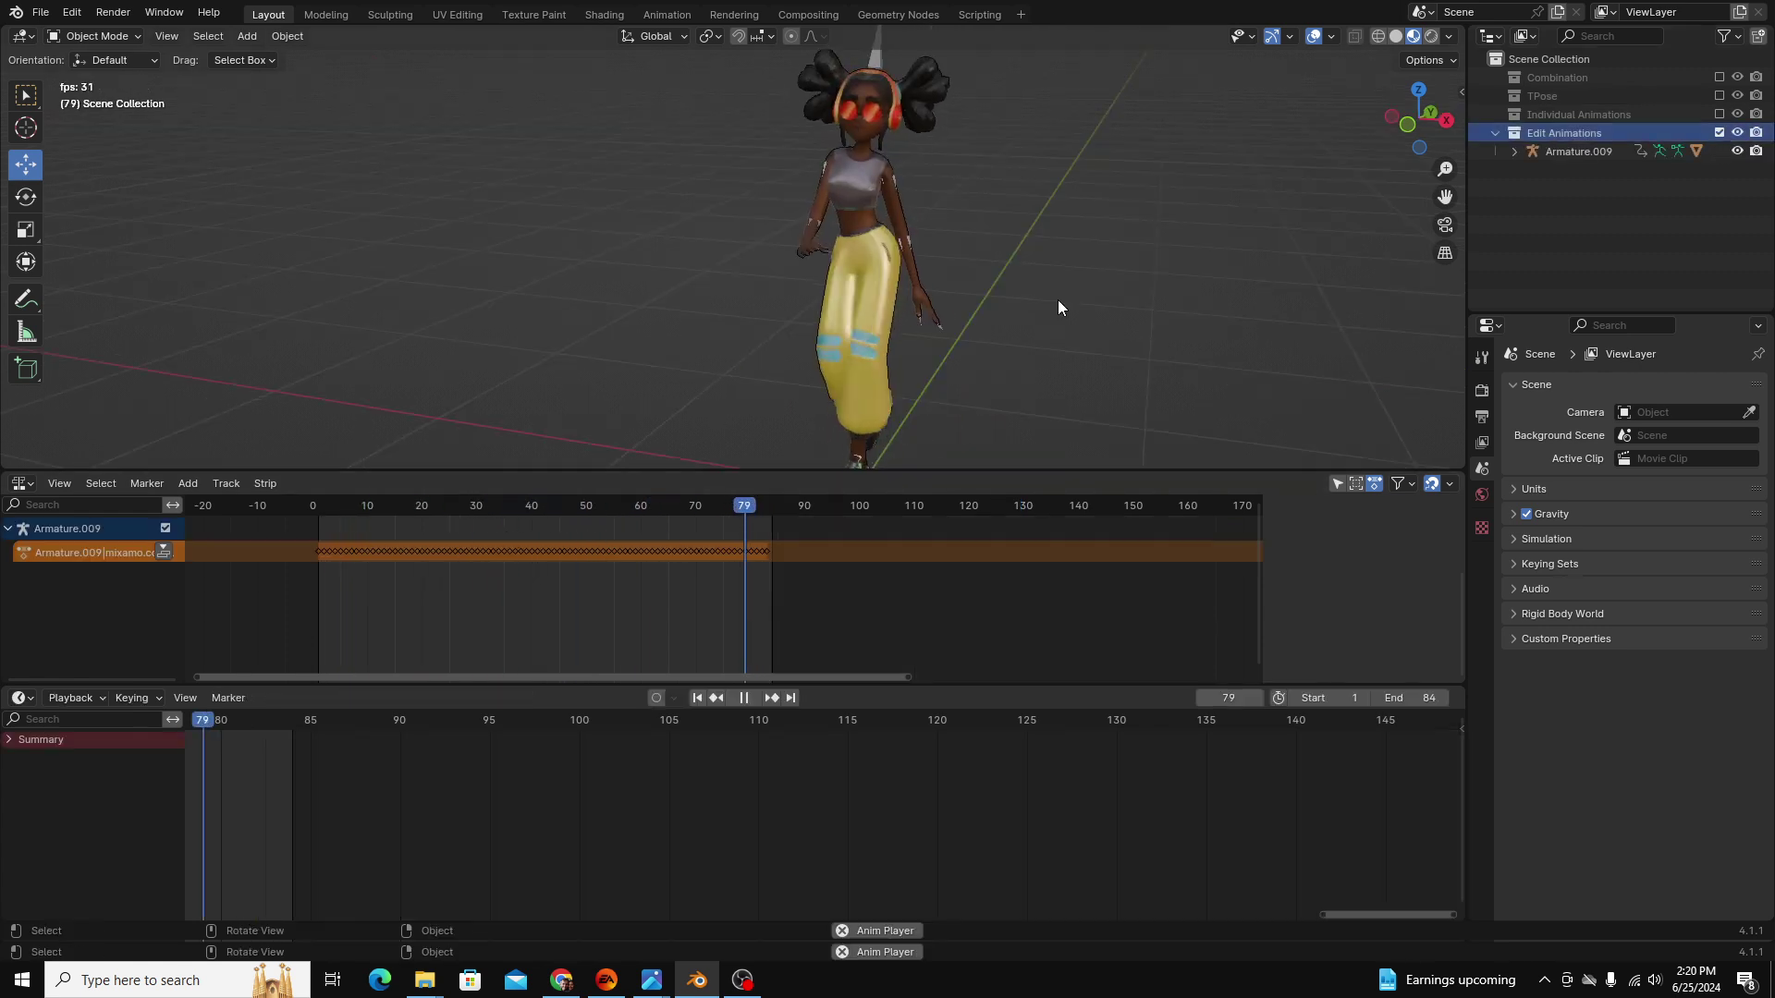
middle_click_drag(1058, 299, 867, 323)
middle_click_drag(730, 257, 958, 323)
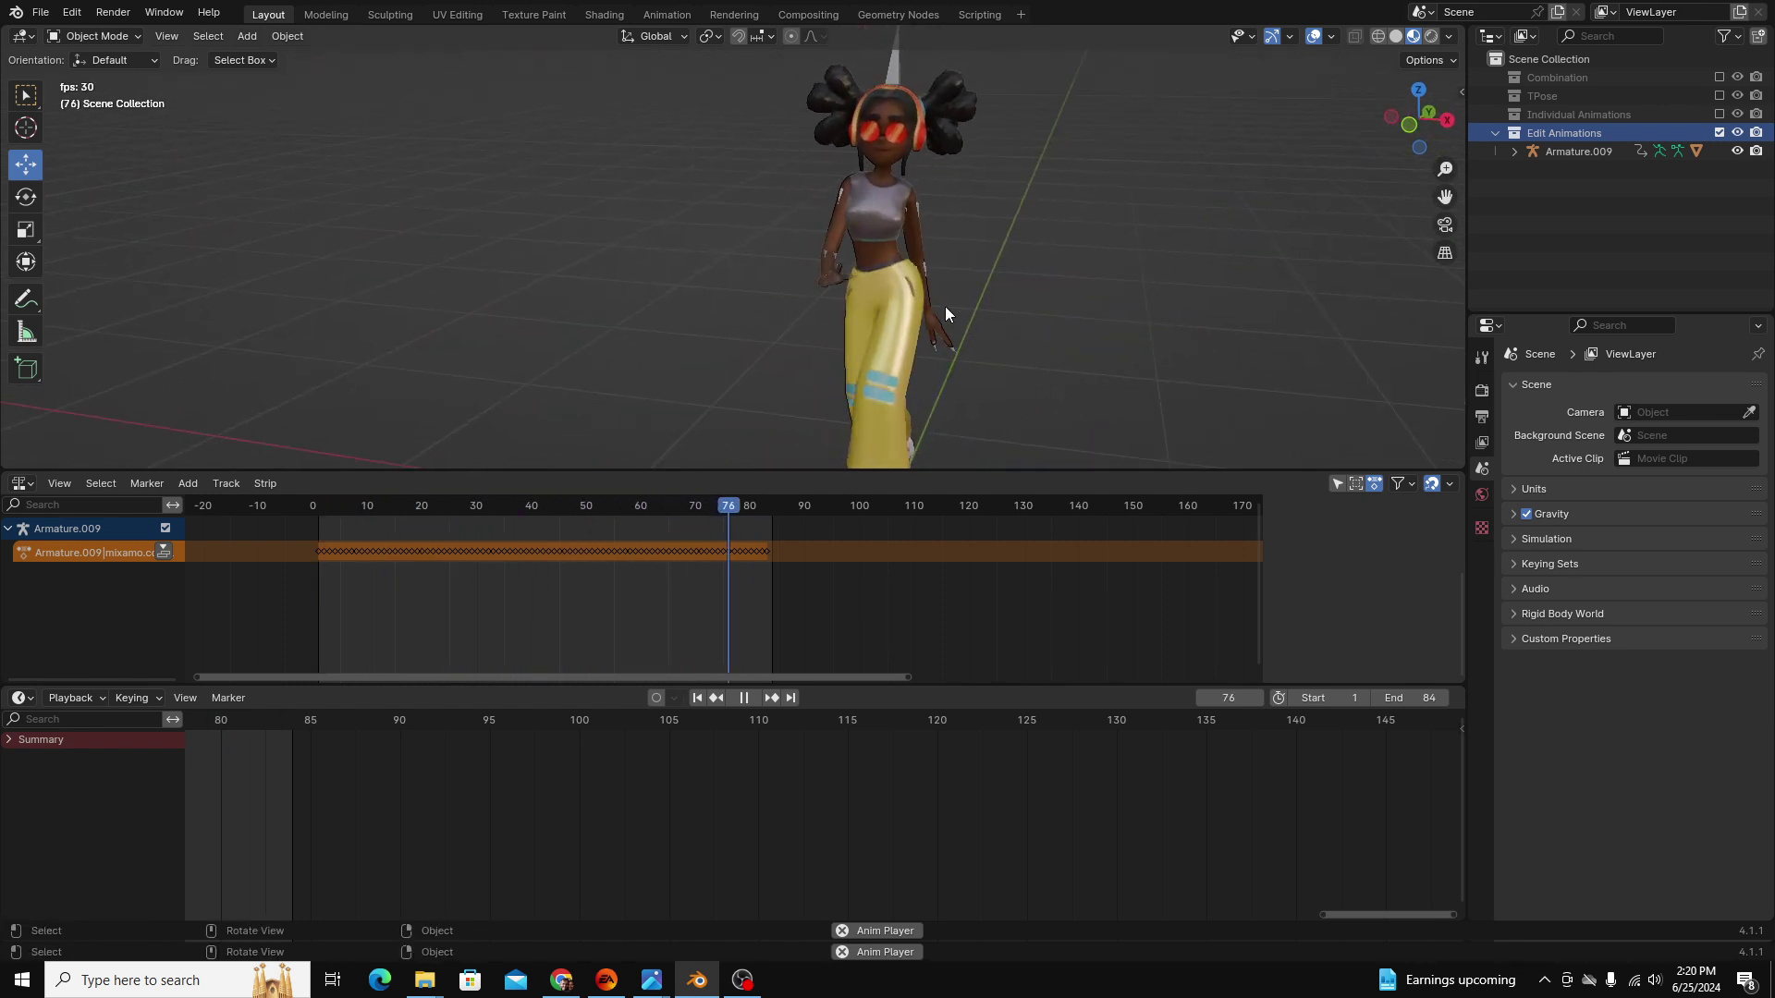
middle_click_drag(856, 241, 974, 324)
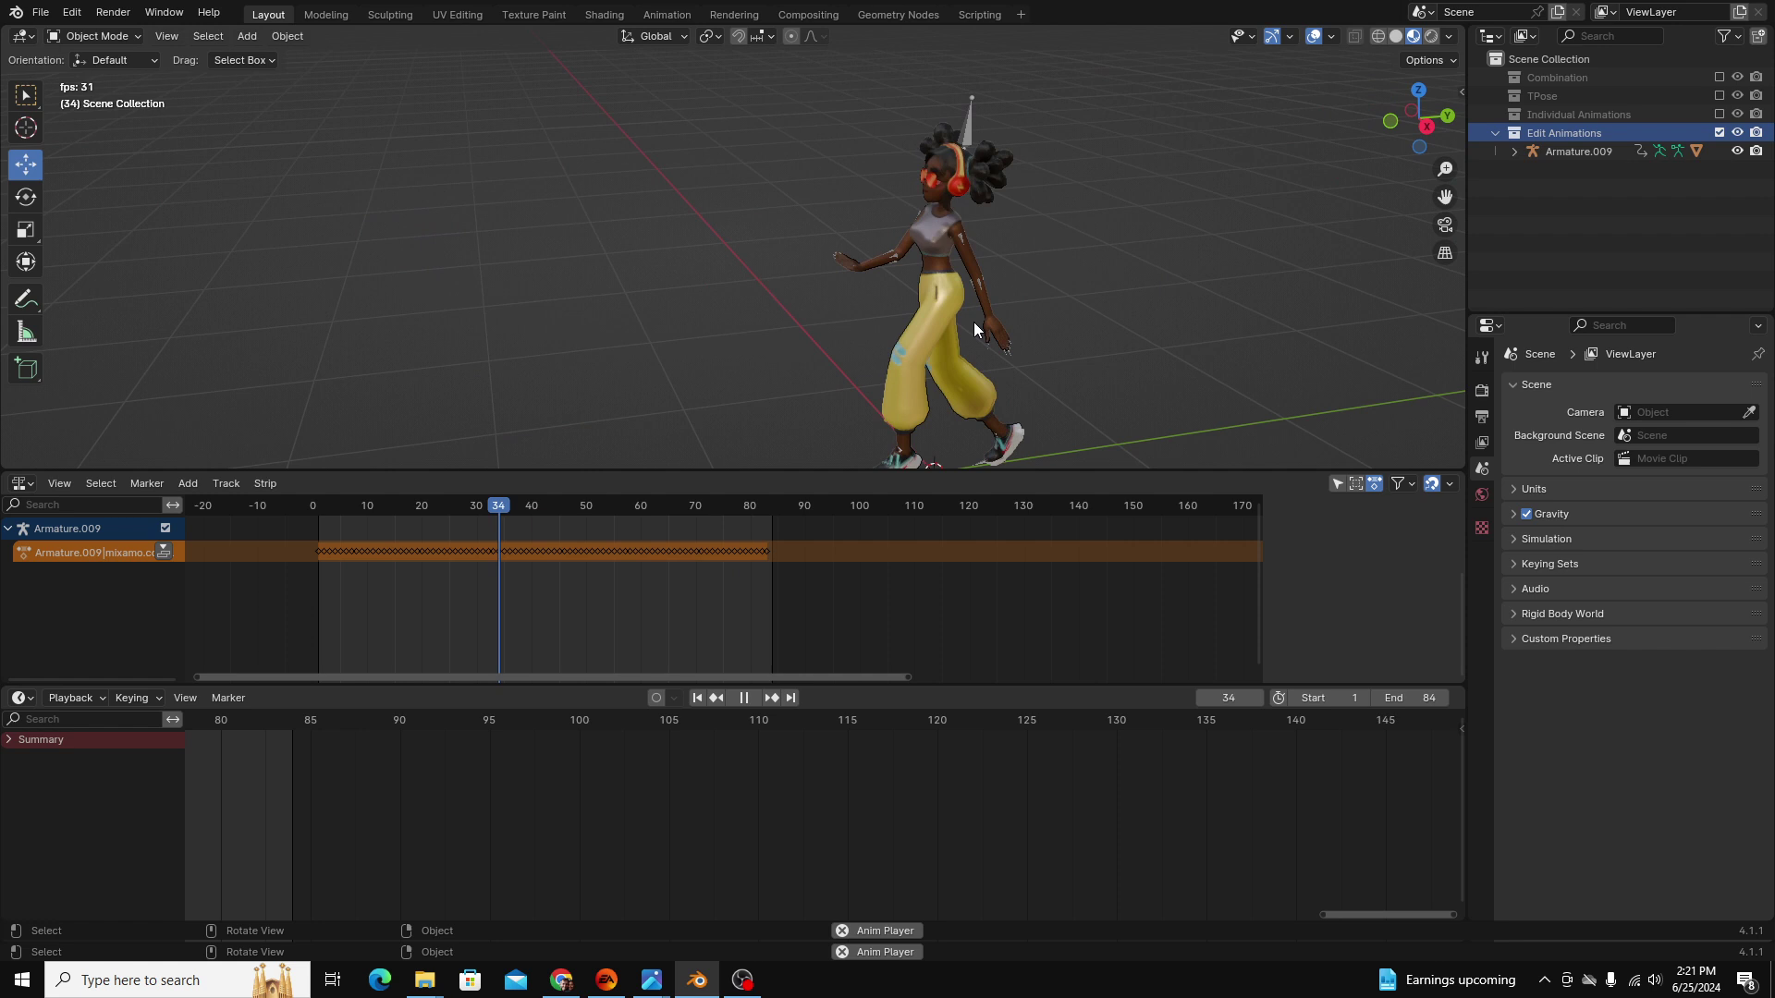
key("space")
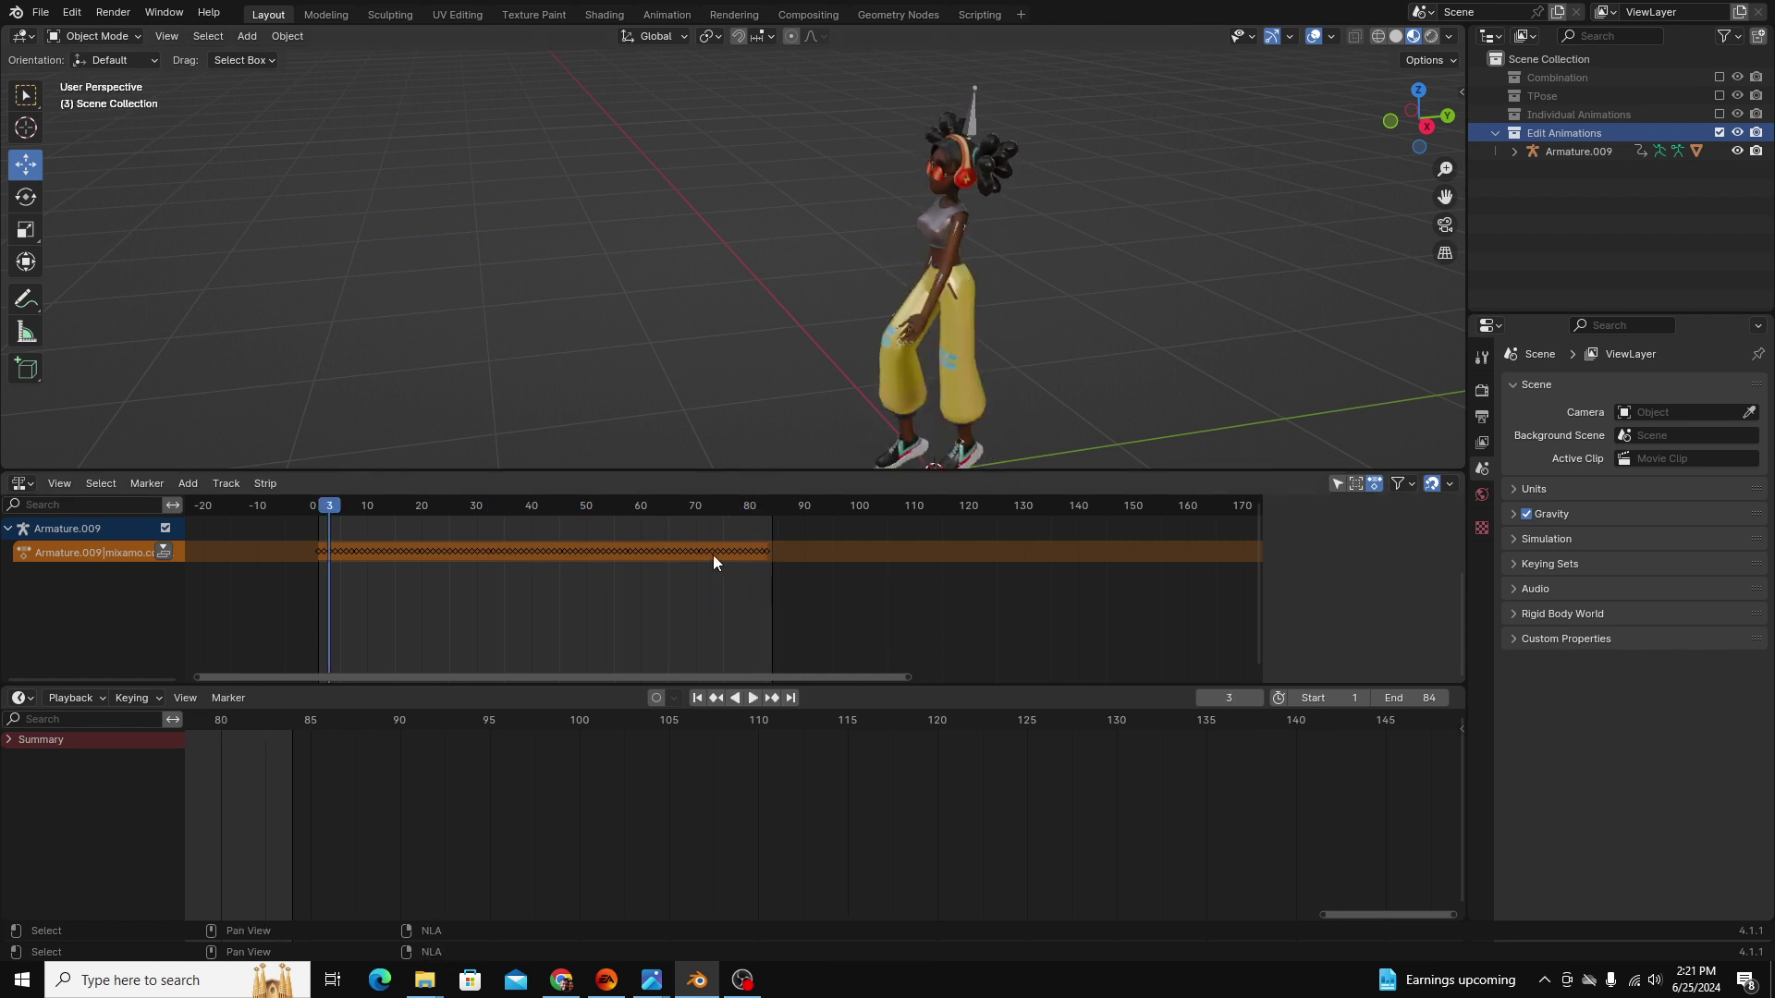
Open the Action Editor below the NLA, select the Edit Animations armature and push its walk action down into a strip.
scroll(555, 599, "down", 3)
middle_click_drag(525, 607, 604, 606)
left_click(22, 697)
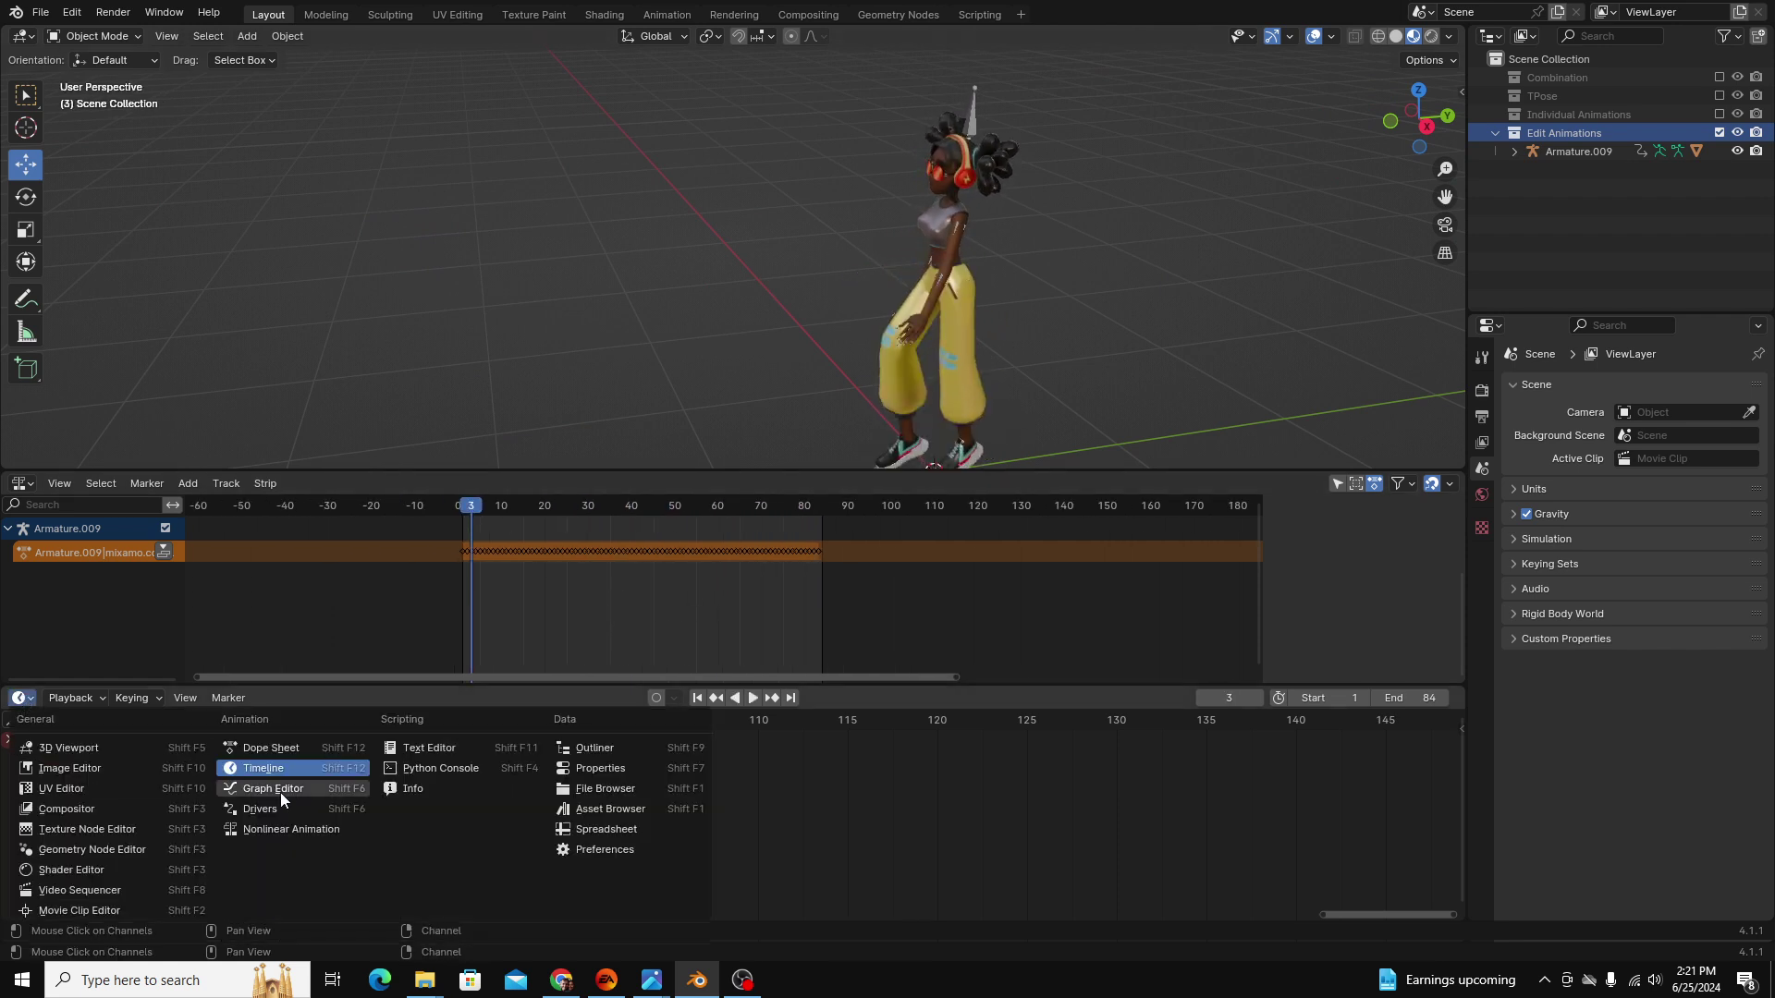
left_click(274, 741)
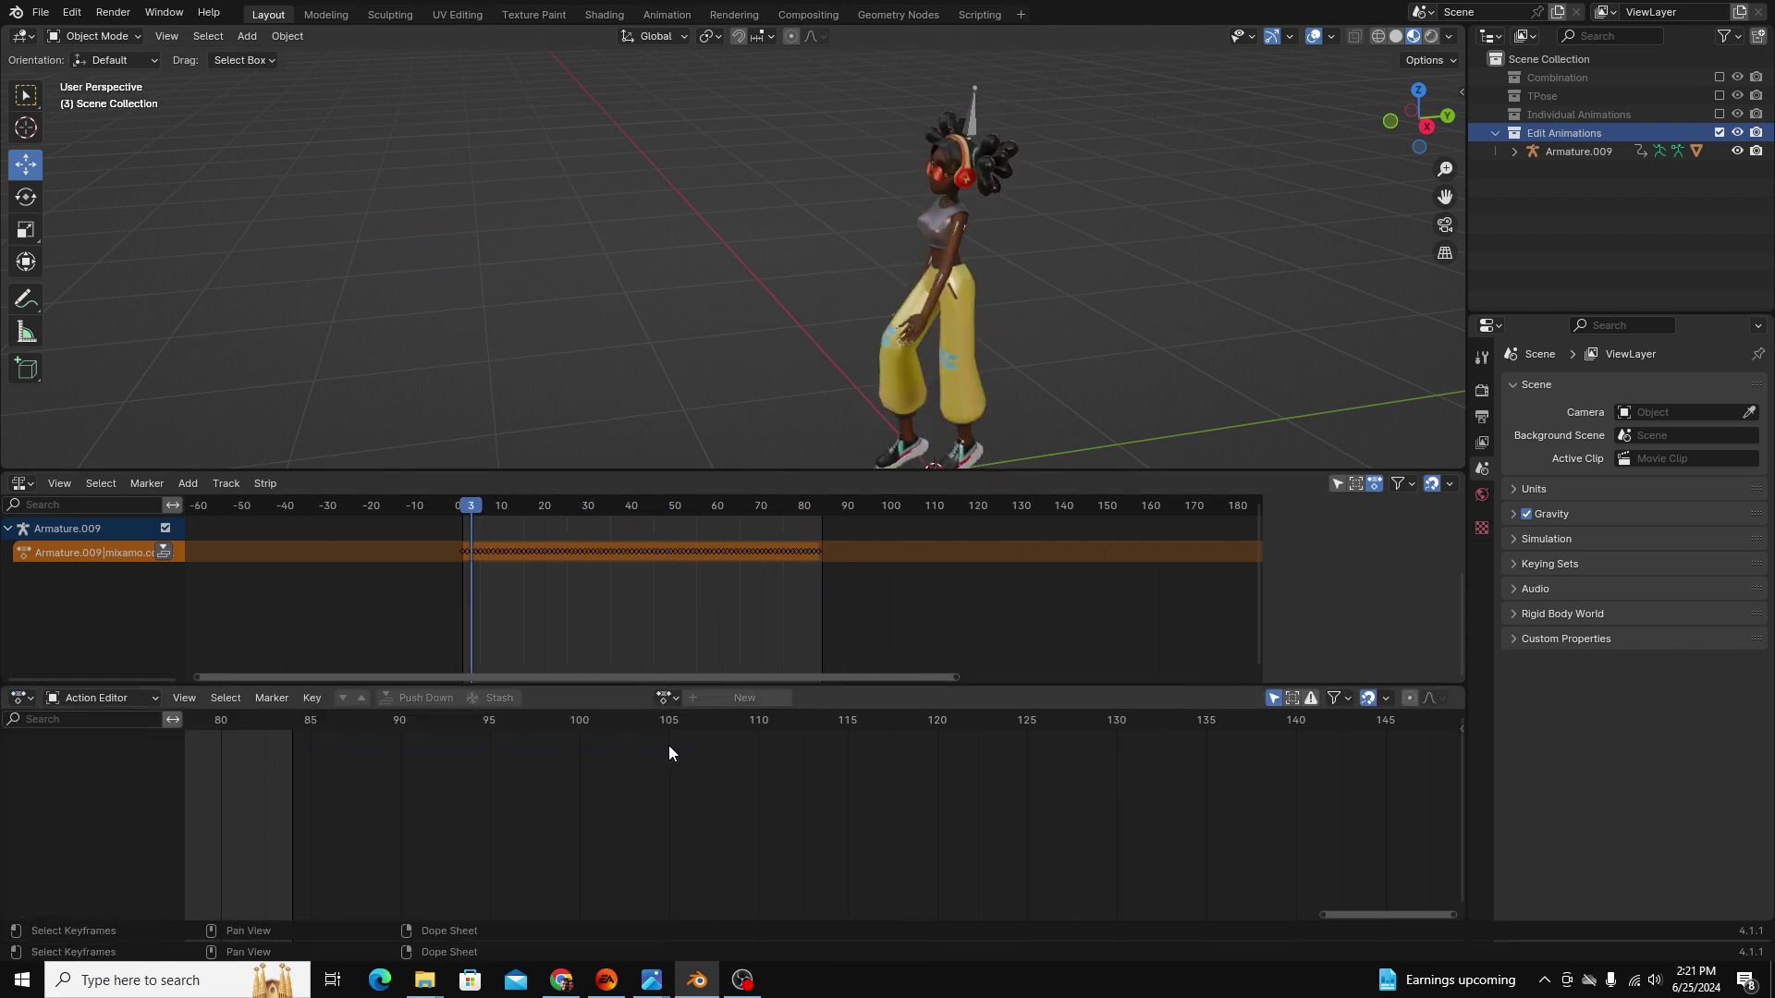
left_click(979, 118)
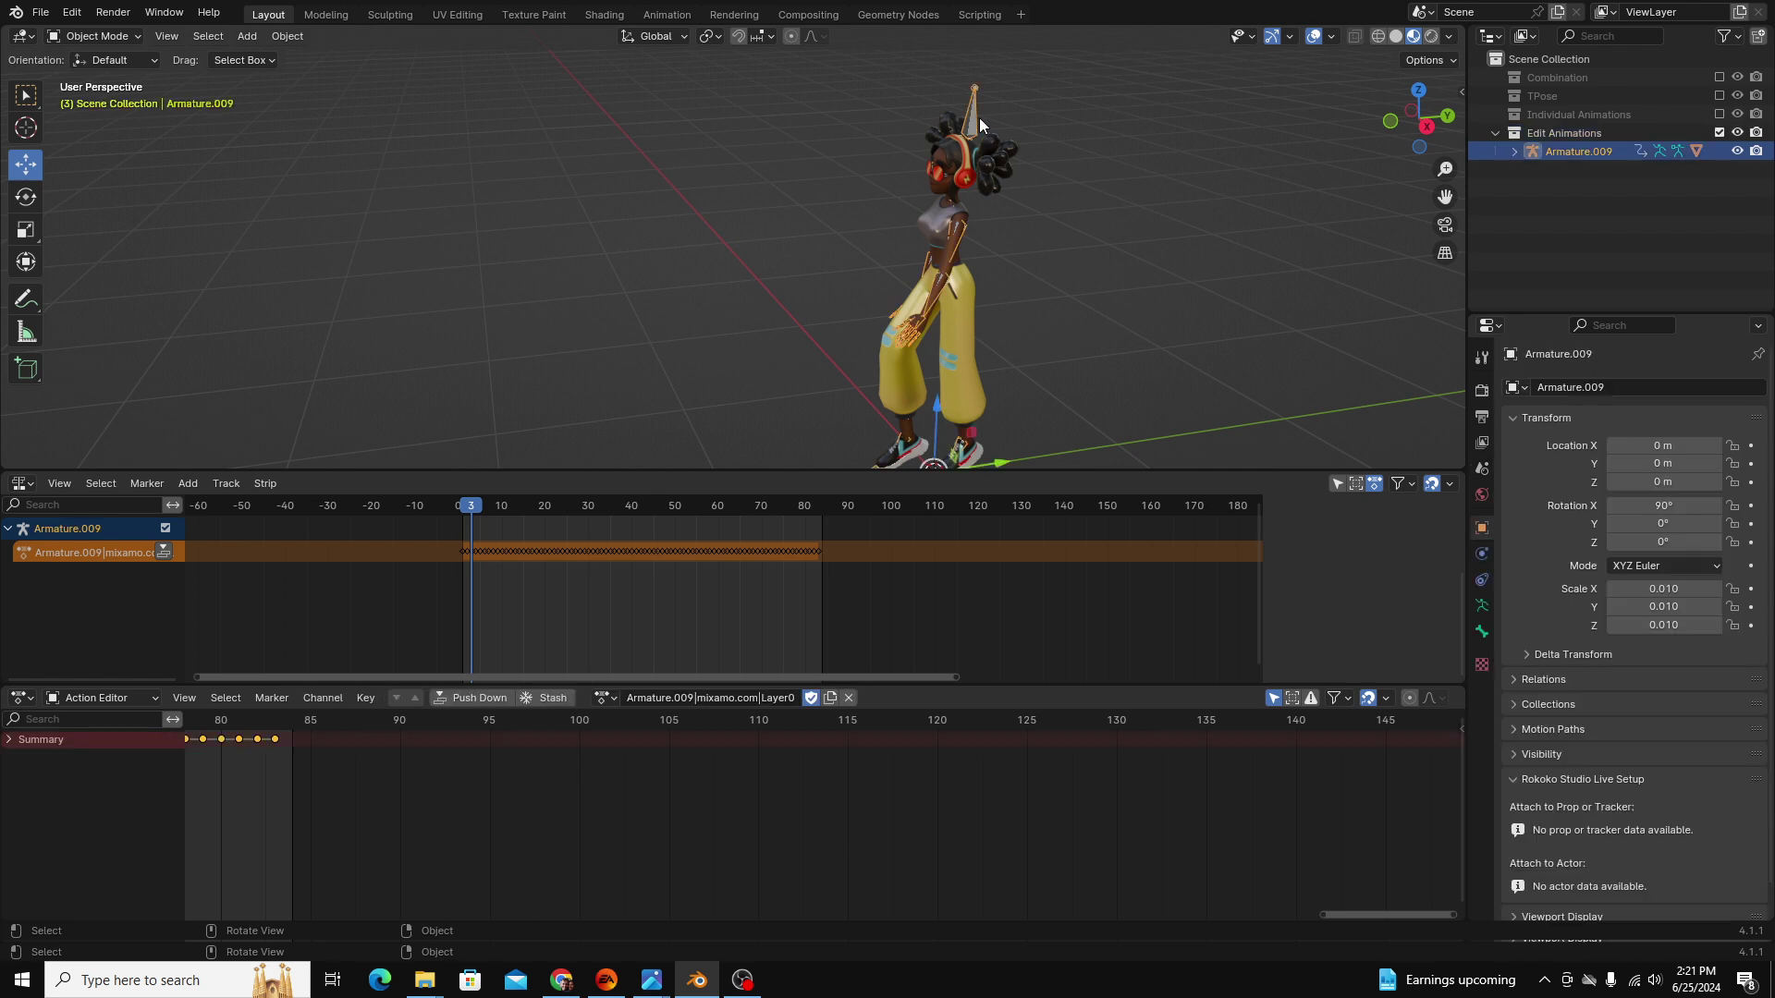
left_click(464, 697)
Go to frame 14, switch the armature to Pose Mode and change the lower editor to the Timeline.
middle_click_drag(346, 803, 397, 793)
scroll(397, 786, "down", 3)
left_click_drag(353, 724, 526, 753)
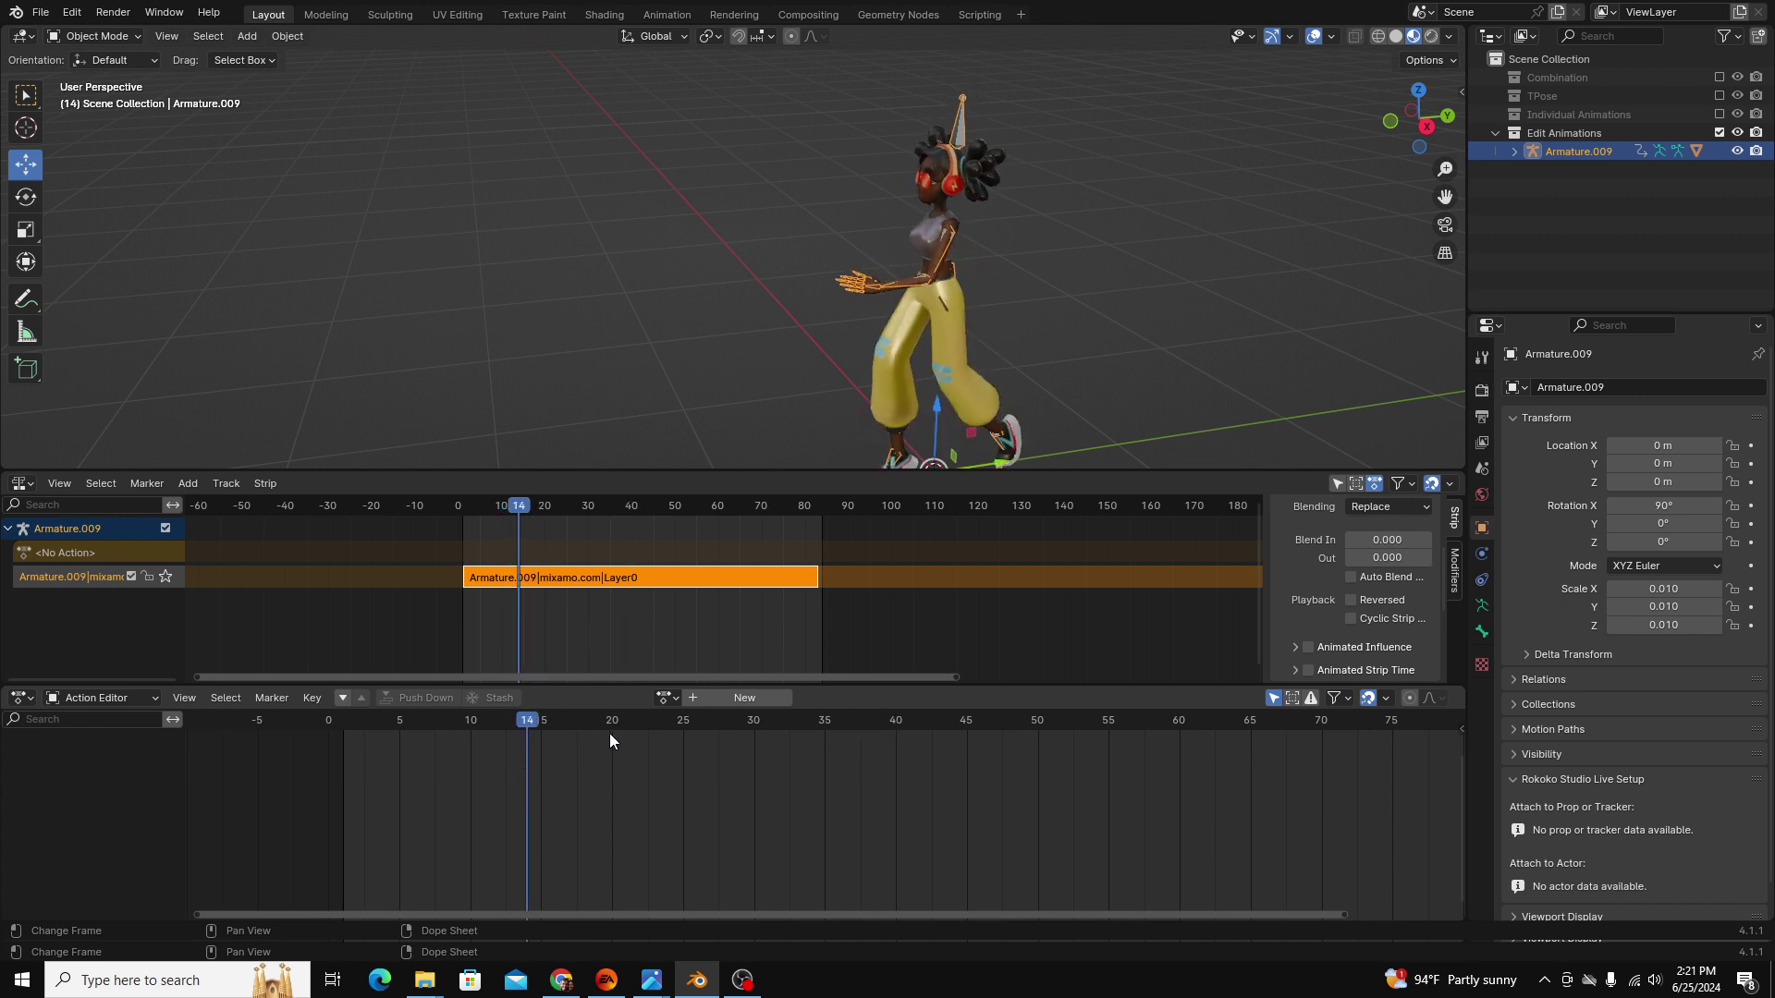
key("ctrl+Tab")
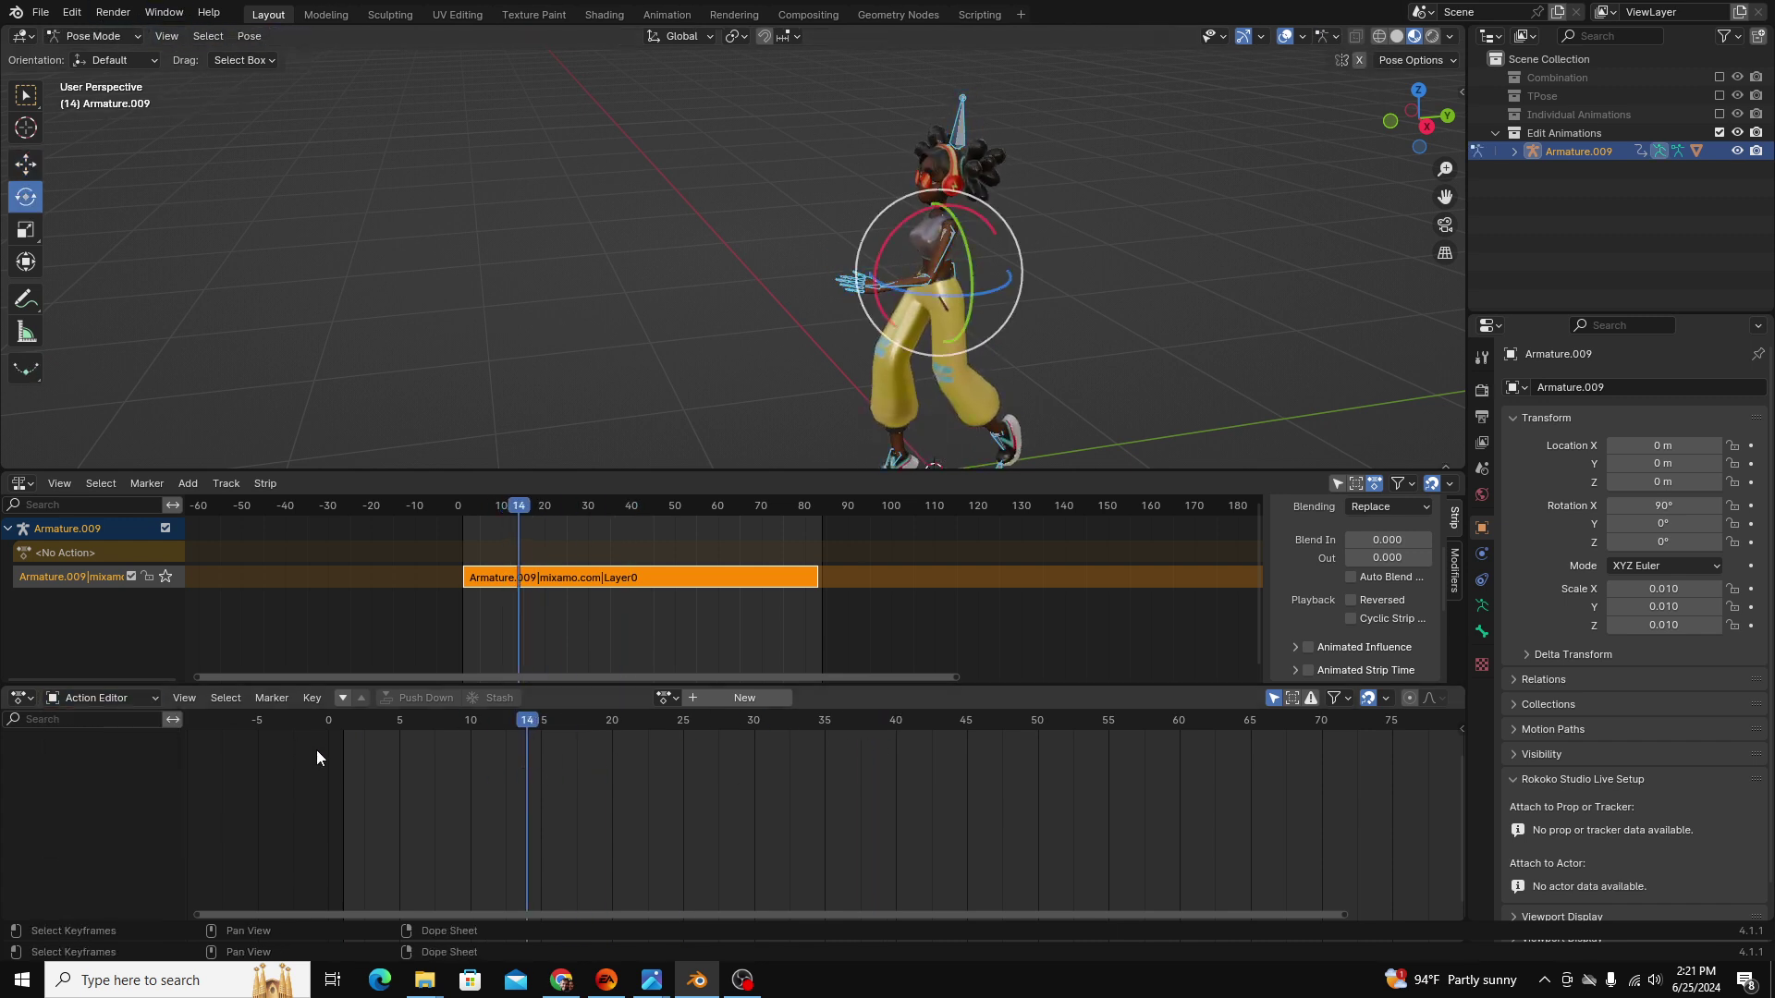
left_click(20, 698)
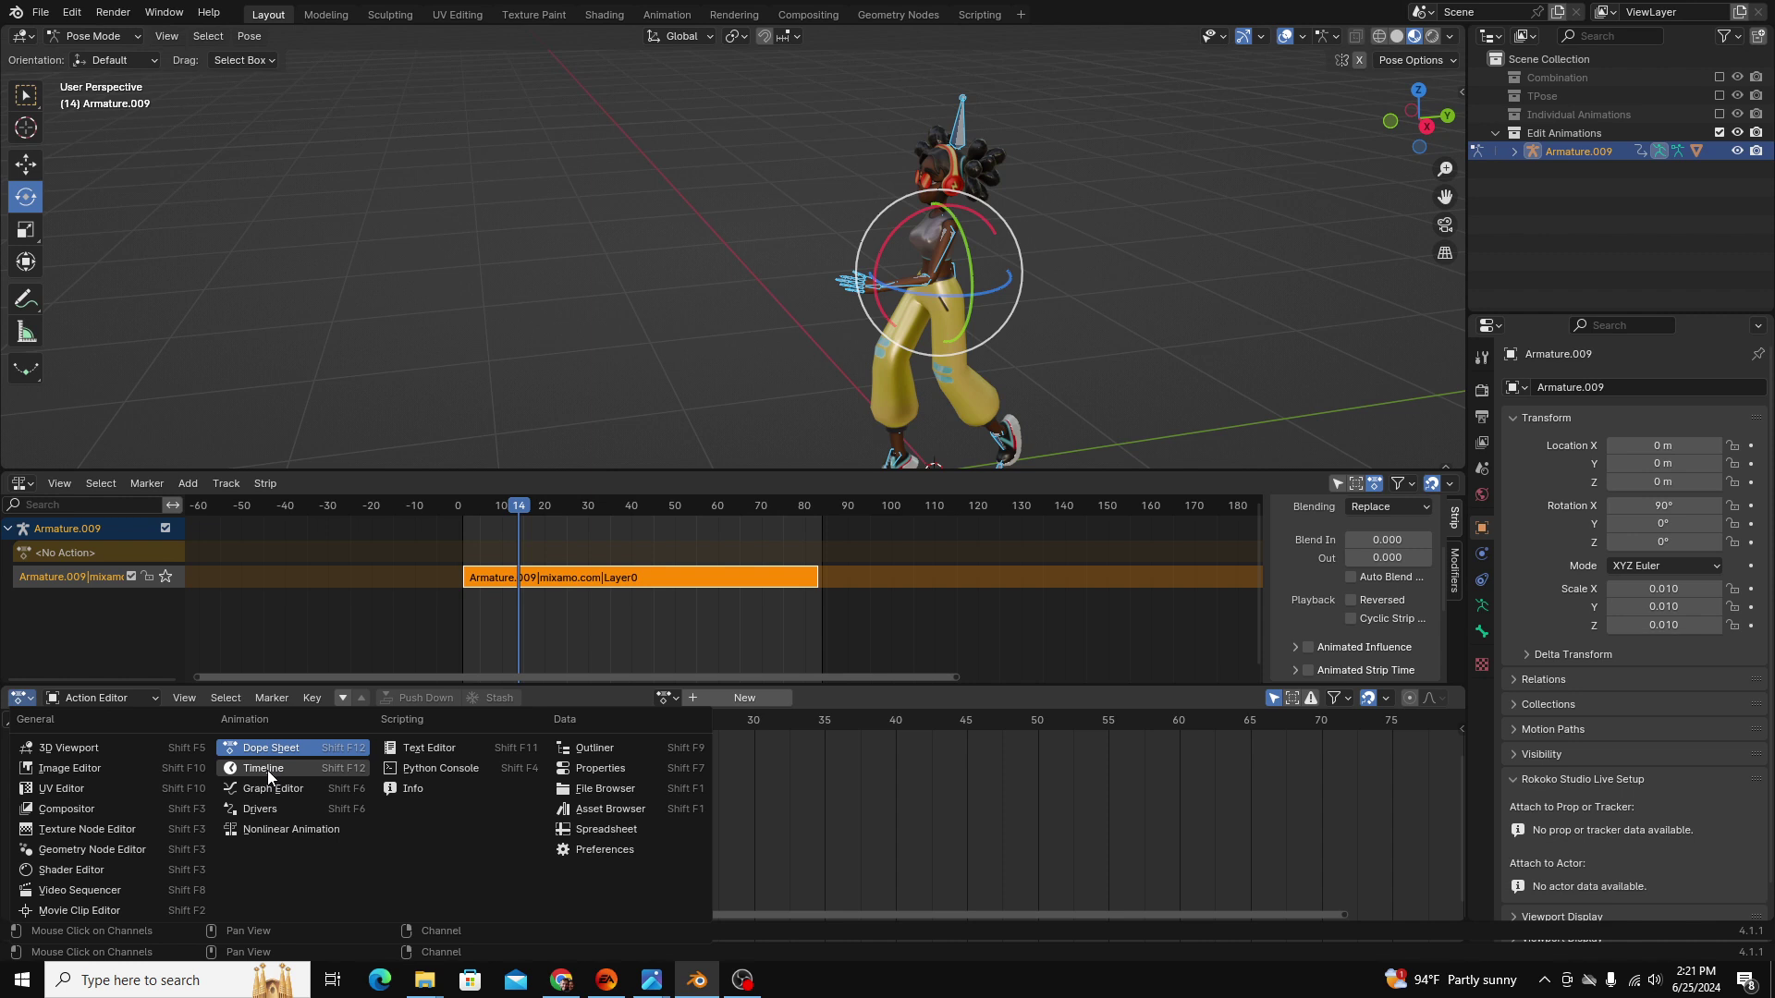
left_click(268, 769)
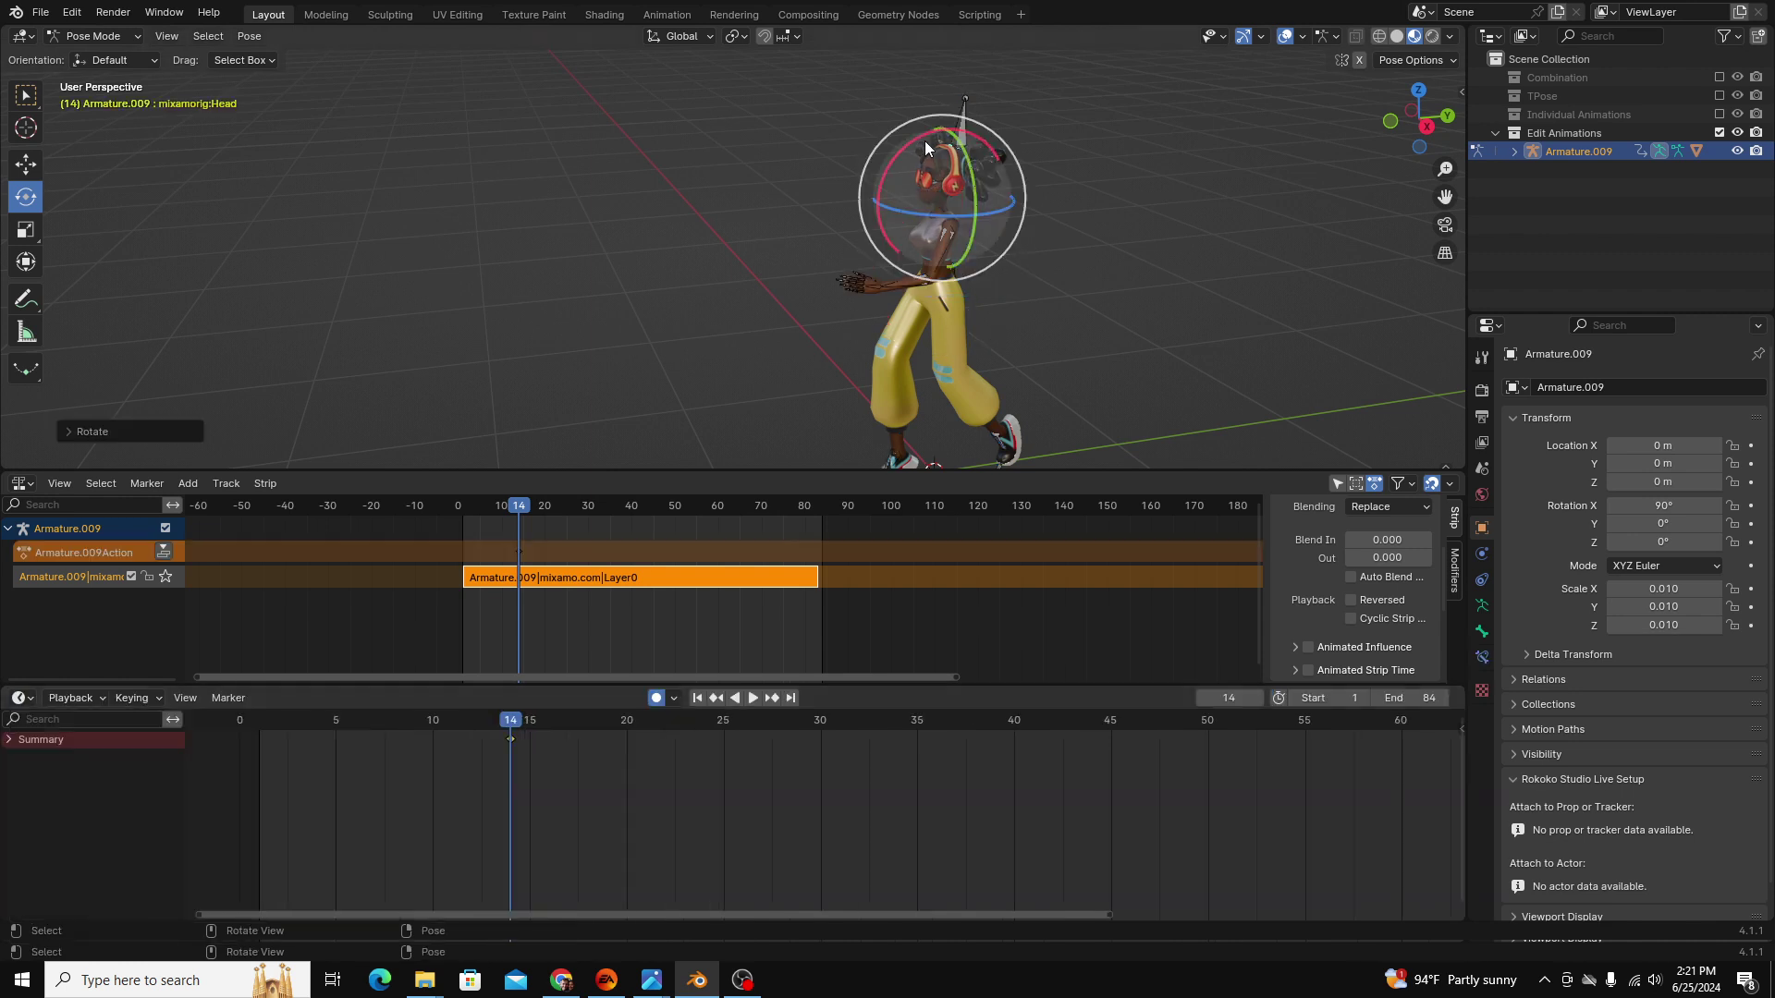
Rotate the head bone and keyframe it at frame 14 with auto keying enabled.
scroll(925, 140, "up", 2)
middle_click_drag(925, 140, 880, 170)
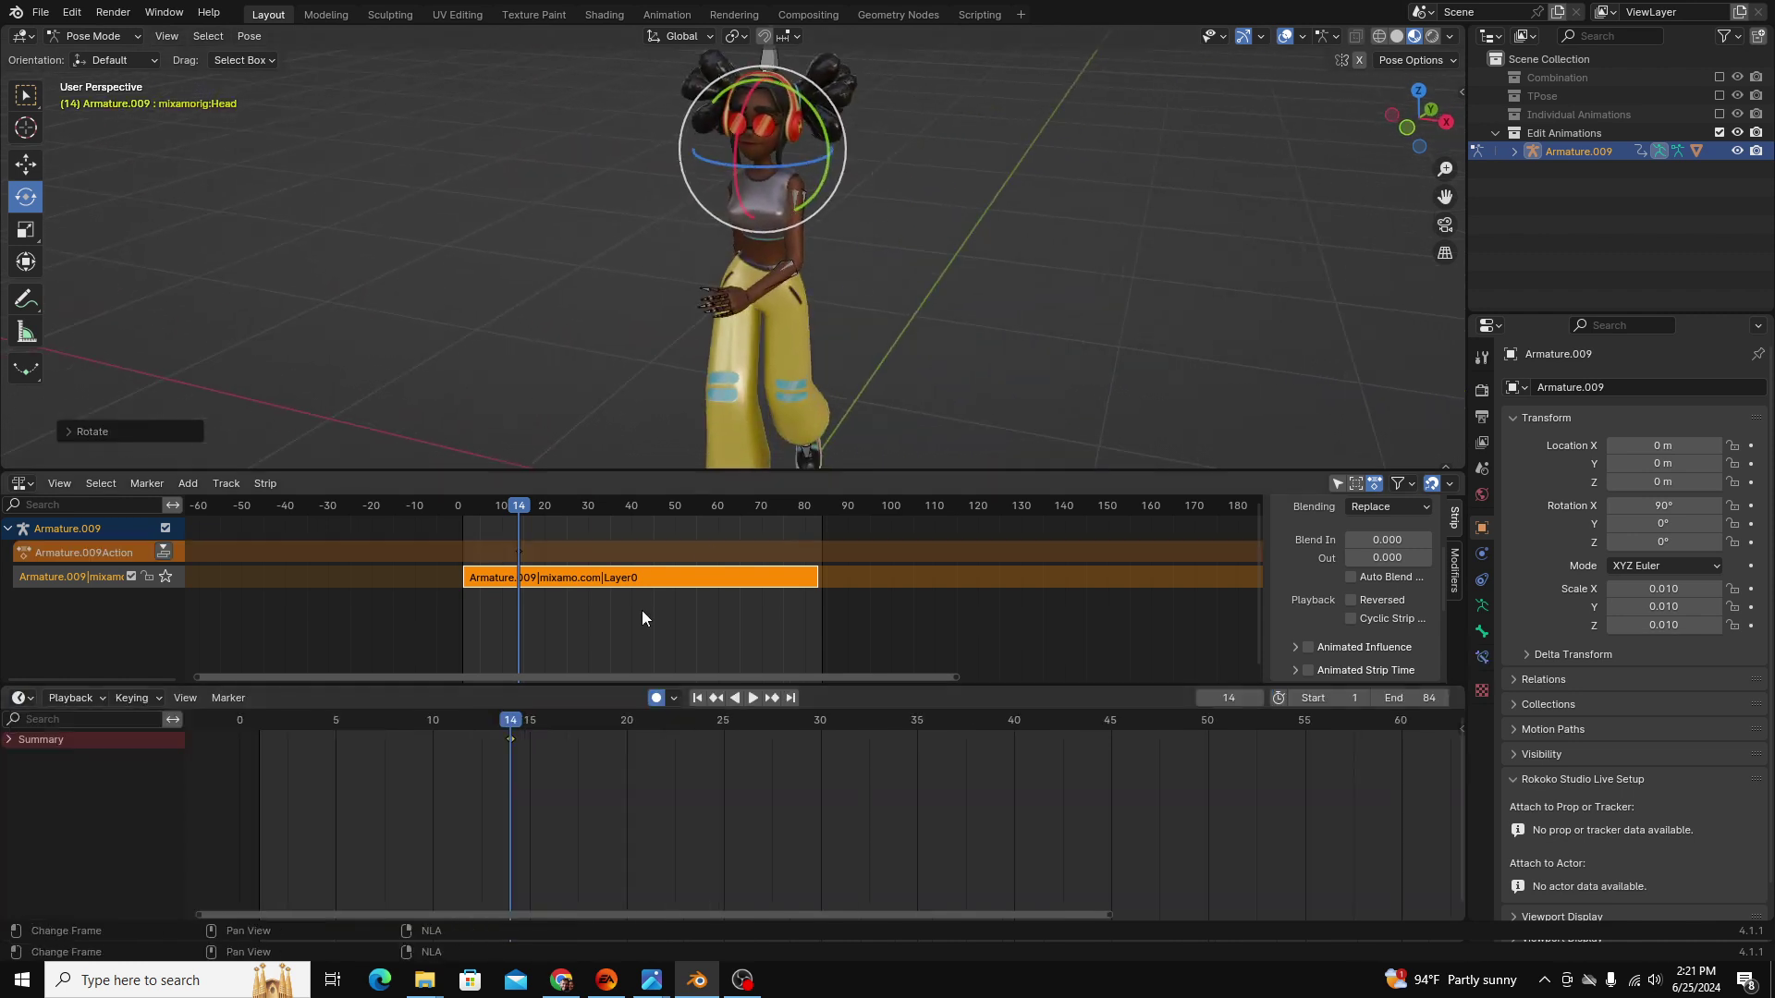
scroll(1041, 196, "down", 2)
middle_click_drag(987, 253, 929, 278, "shift")
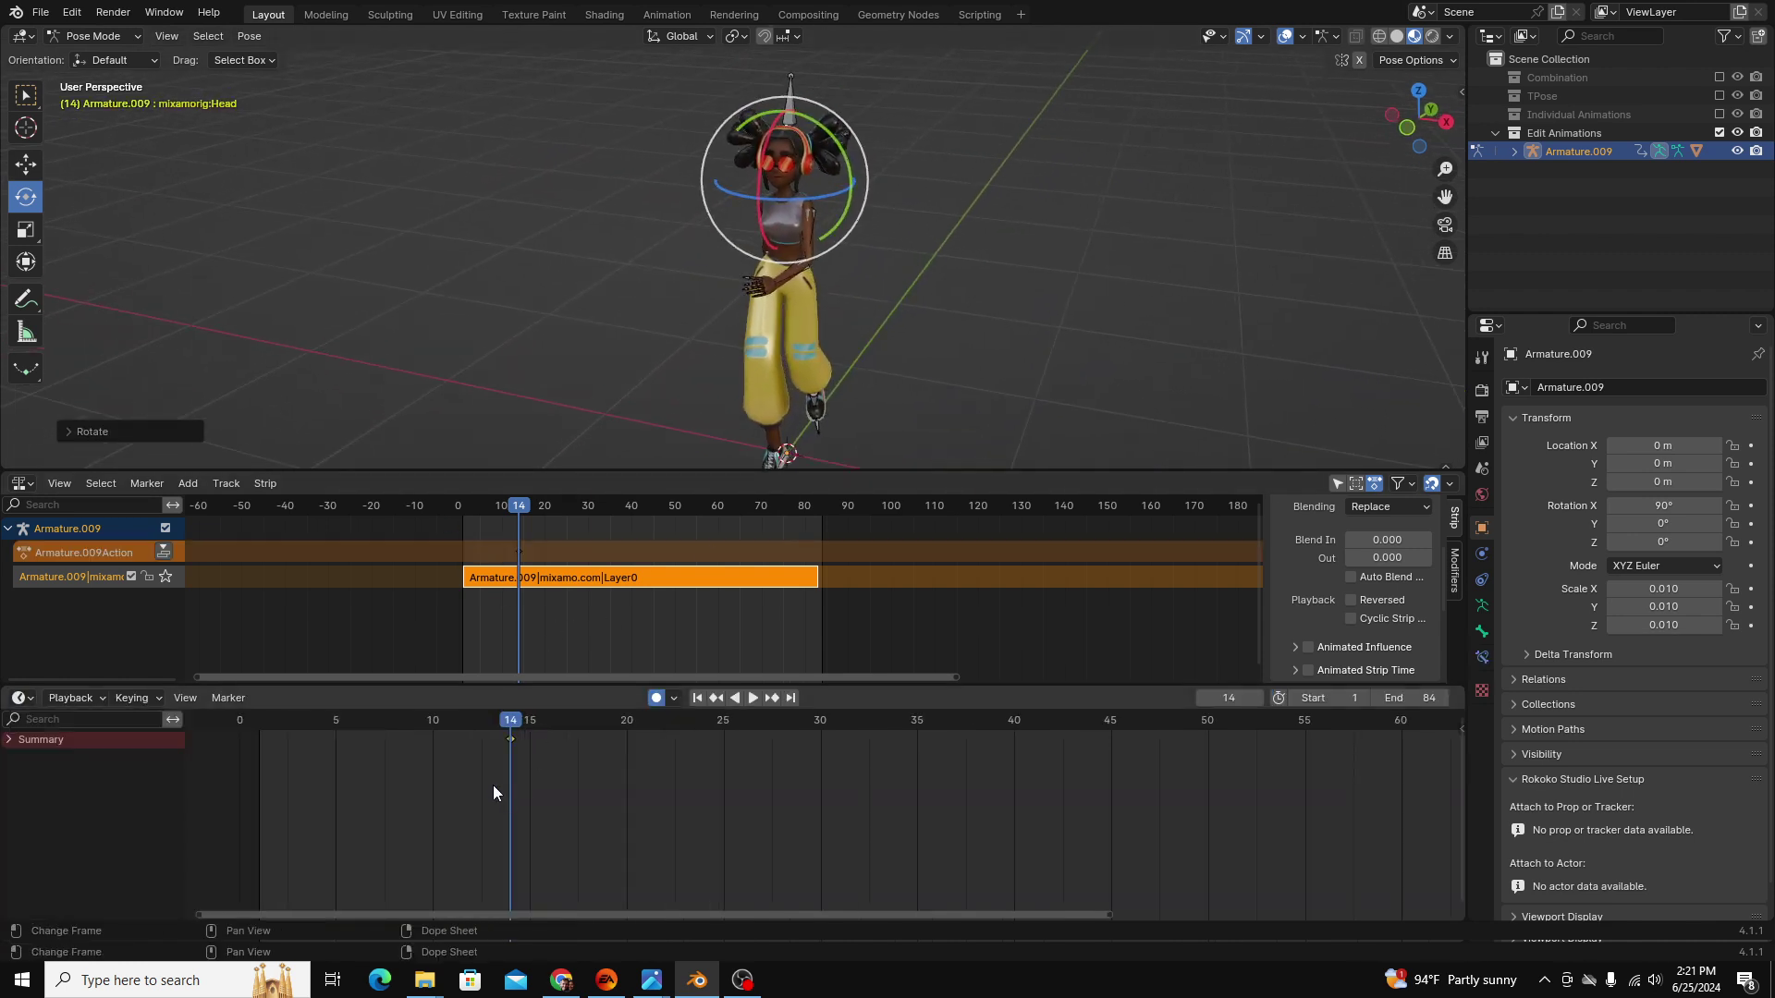
Pose the head bone with keyframes at frames 23, 62 and 71, and insert another at frame 76.
left_click_drag(519, 723, 540, 723)
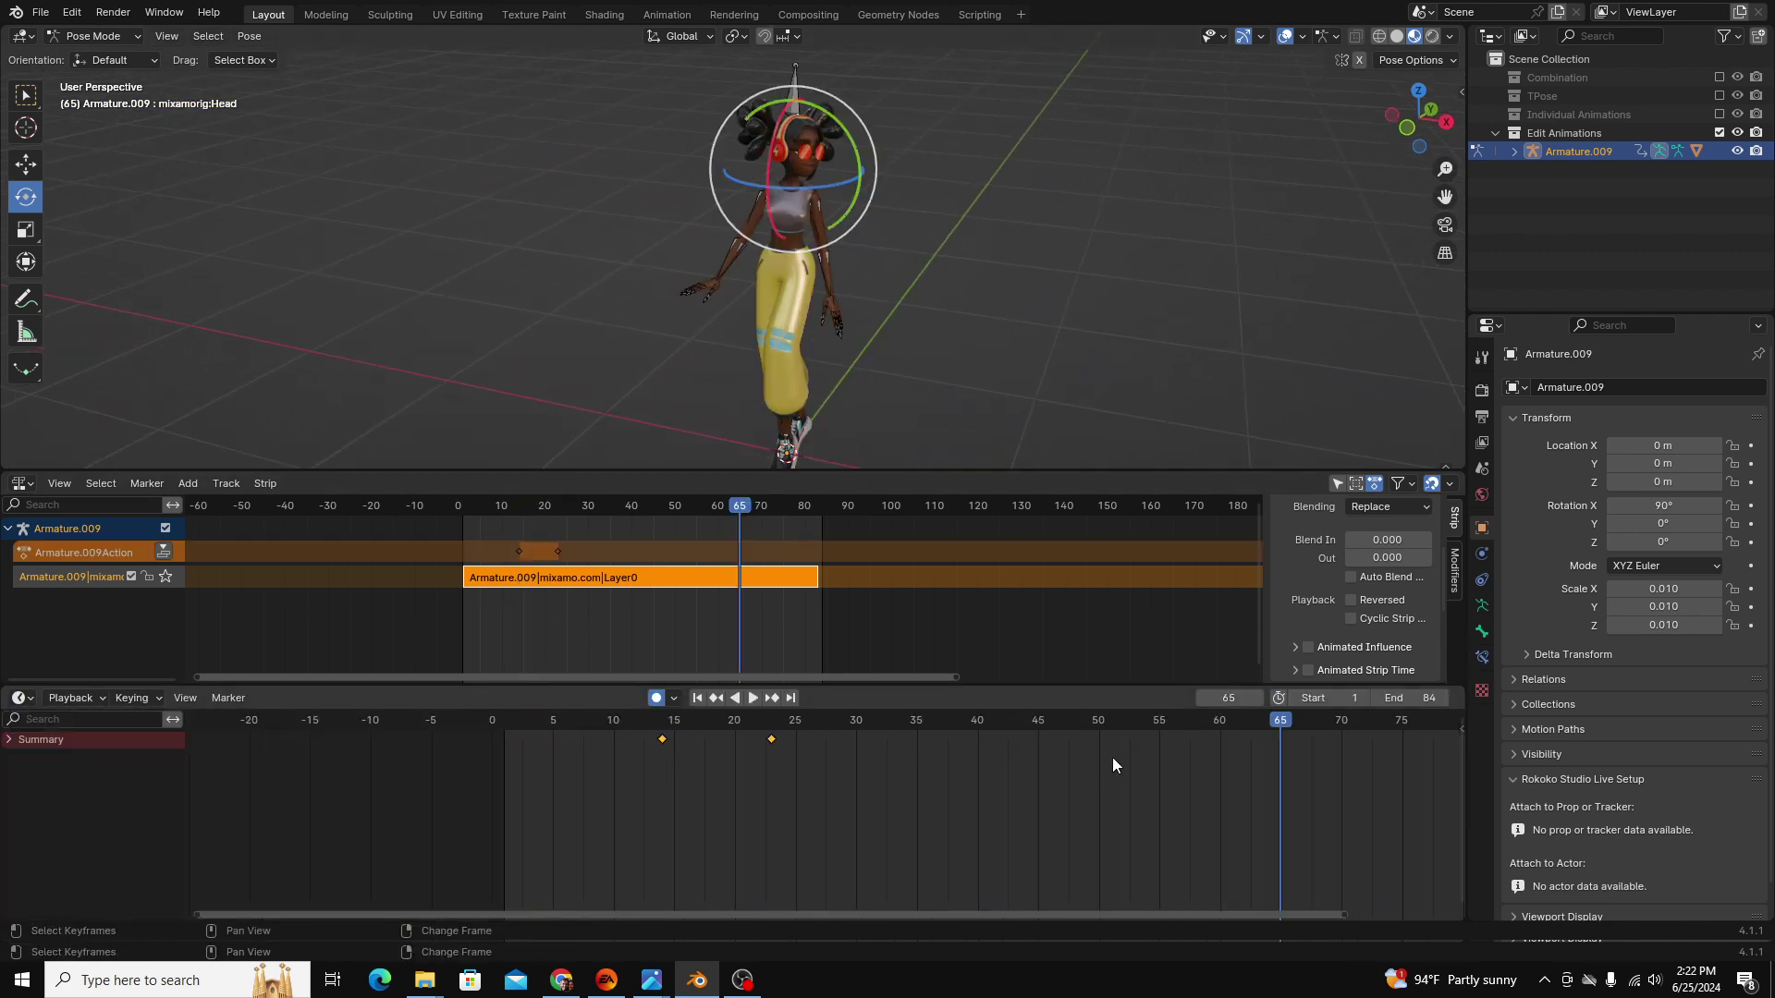
middle_click_drag(1091, 761, 742, 799)
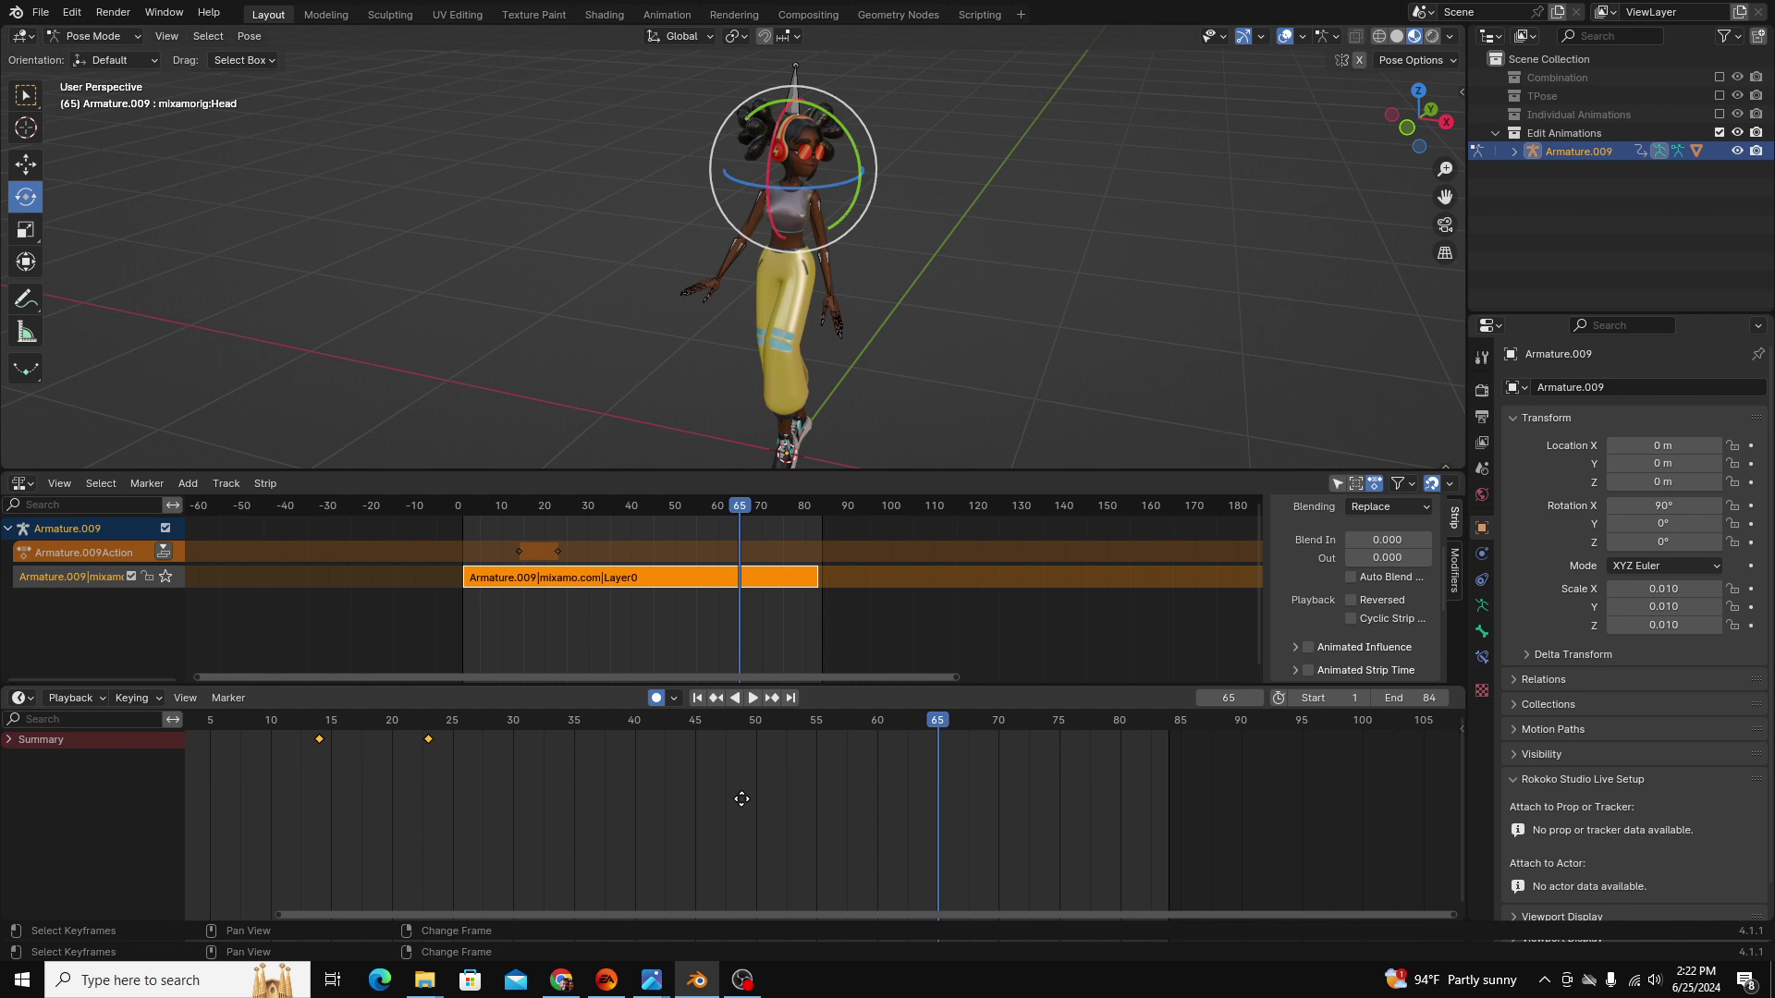
left_click_drag(915, 721, 901, 729)
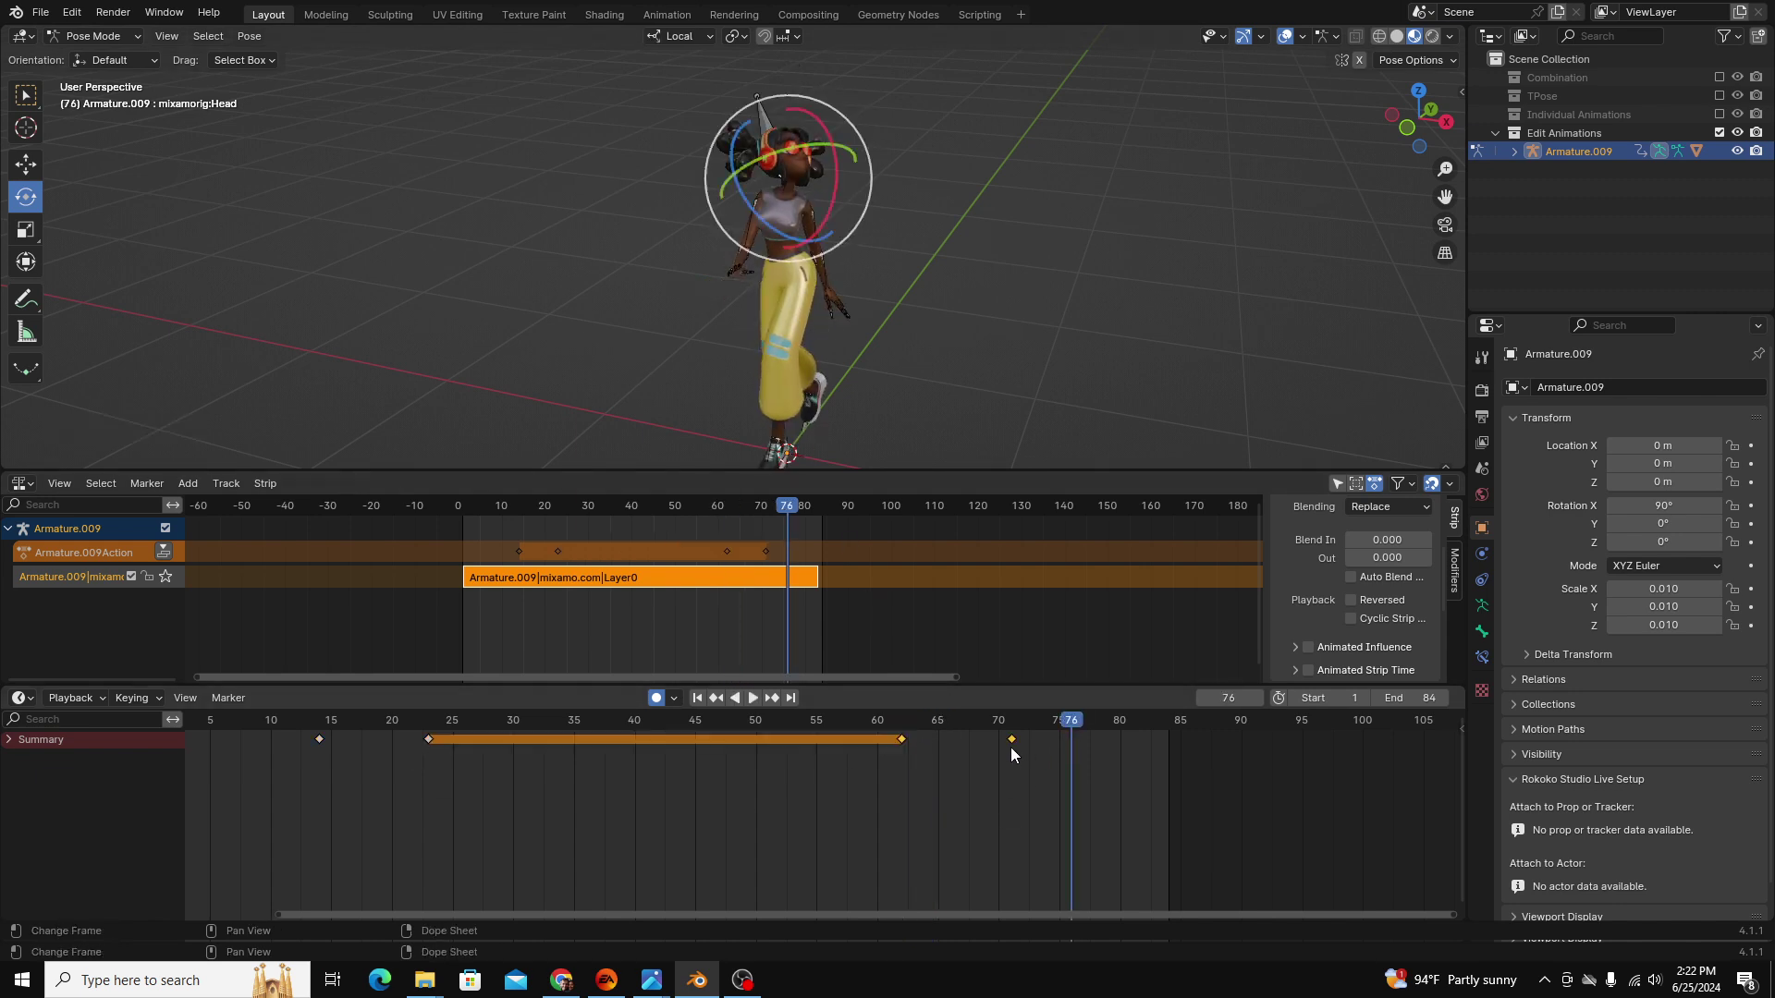
left_click(1012, 741)
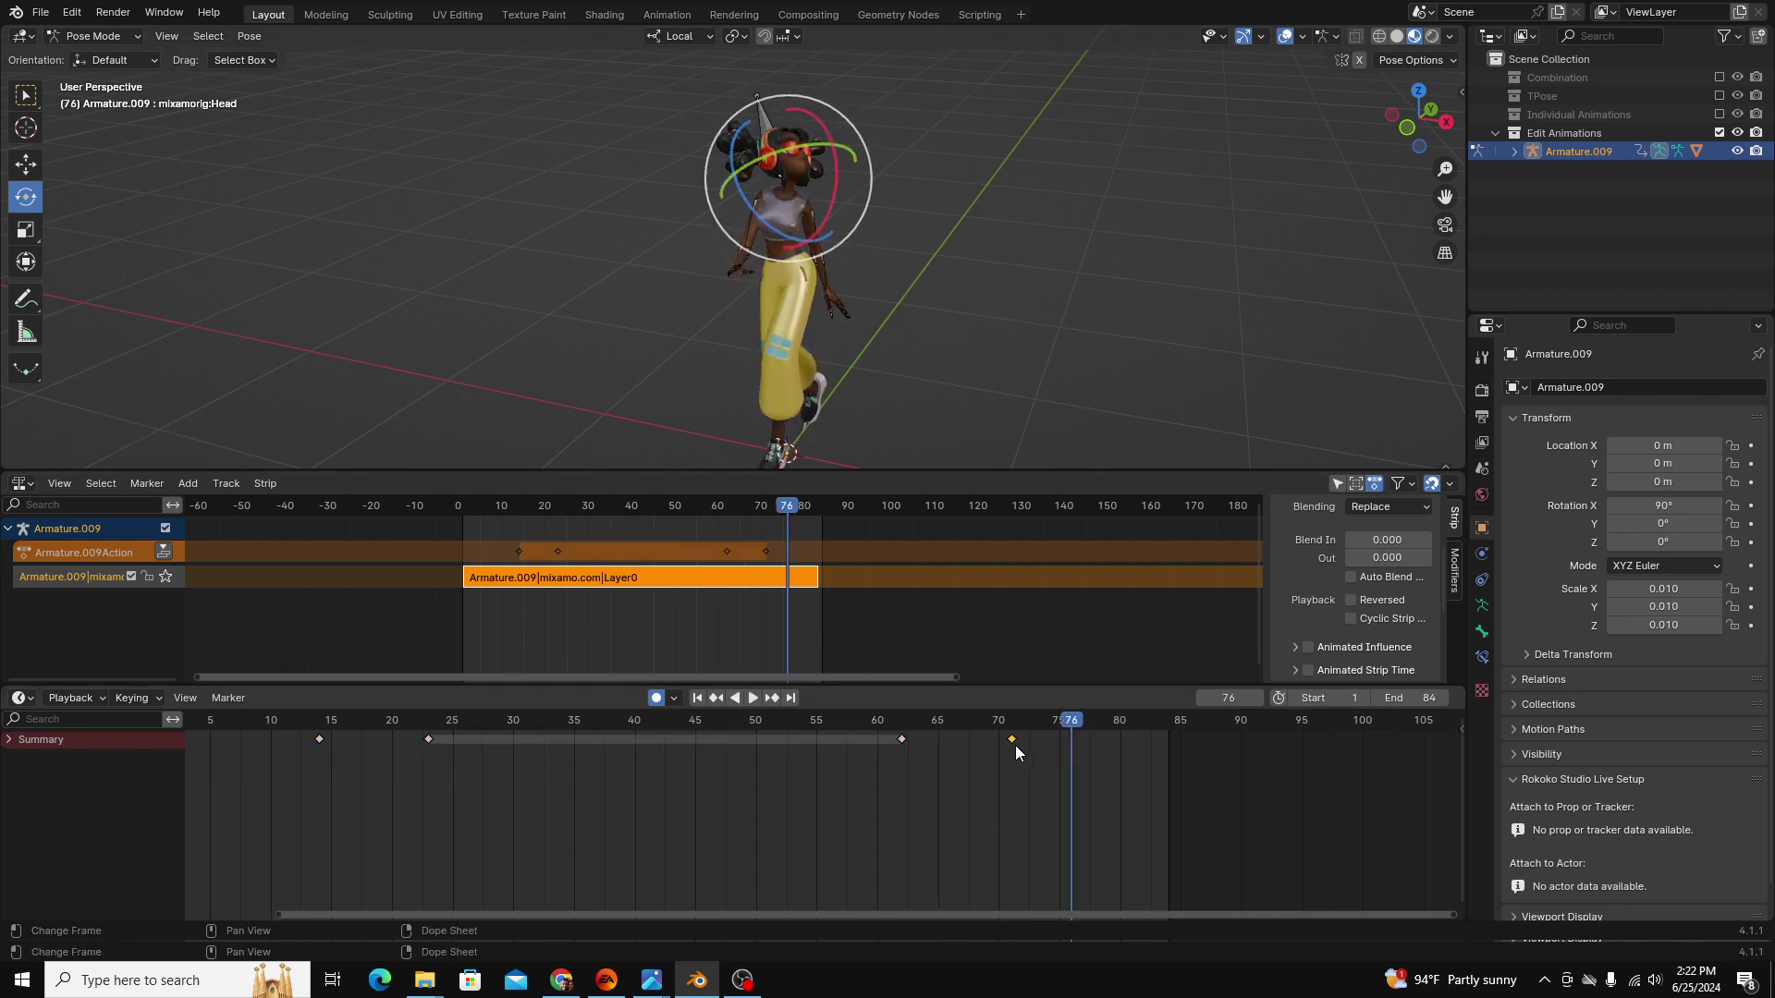
key("i")
Duplicate the frame 14 head keyframe as the ending pose and shift the keys to run from frame 5 to 82.
left_click(319, 739)
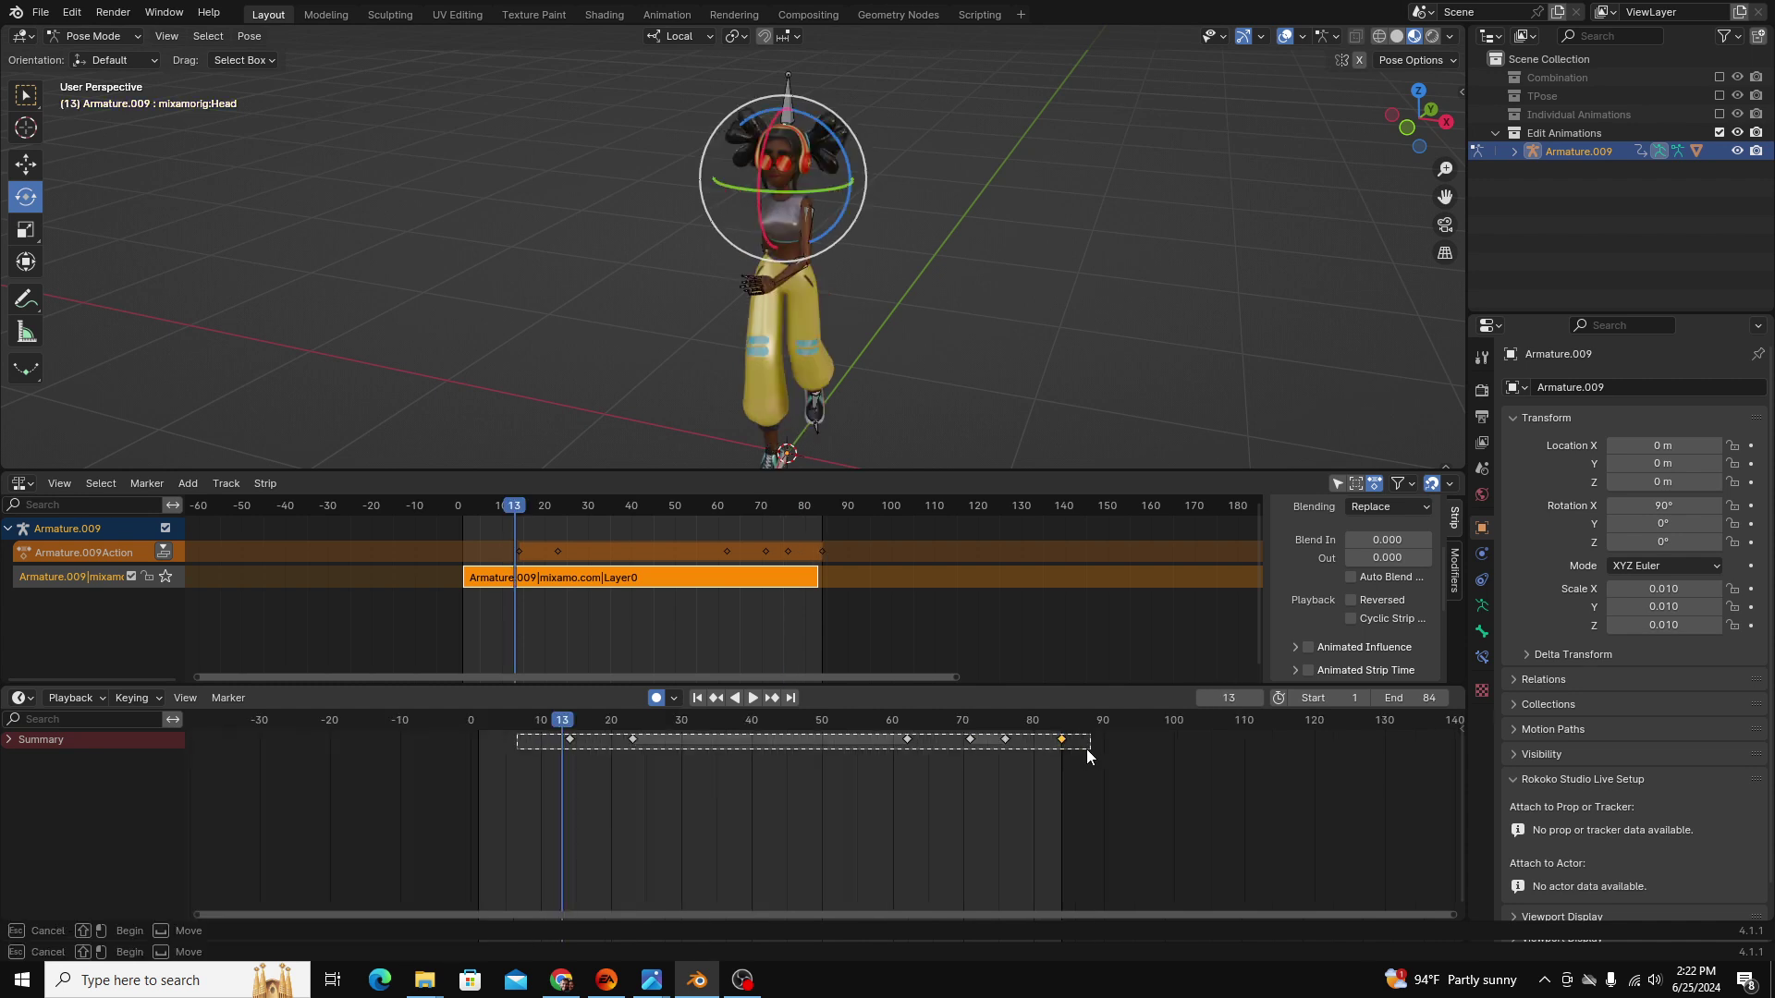
left_click_drag(1085, 748, 1048, 743)
left_click_drag(555, 721, 463, 709)
Play back the walk with the head turn and scrub to frame 32, comparing the head keys with the strip.
key("space")
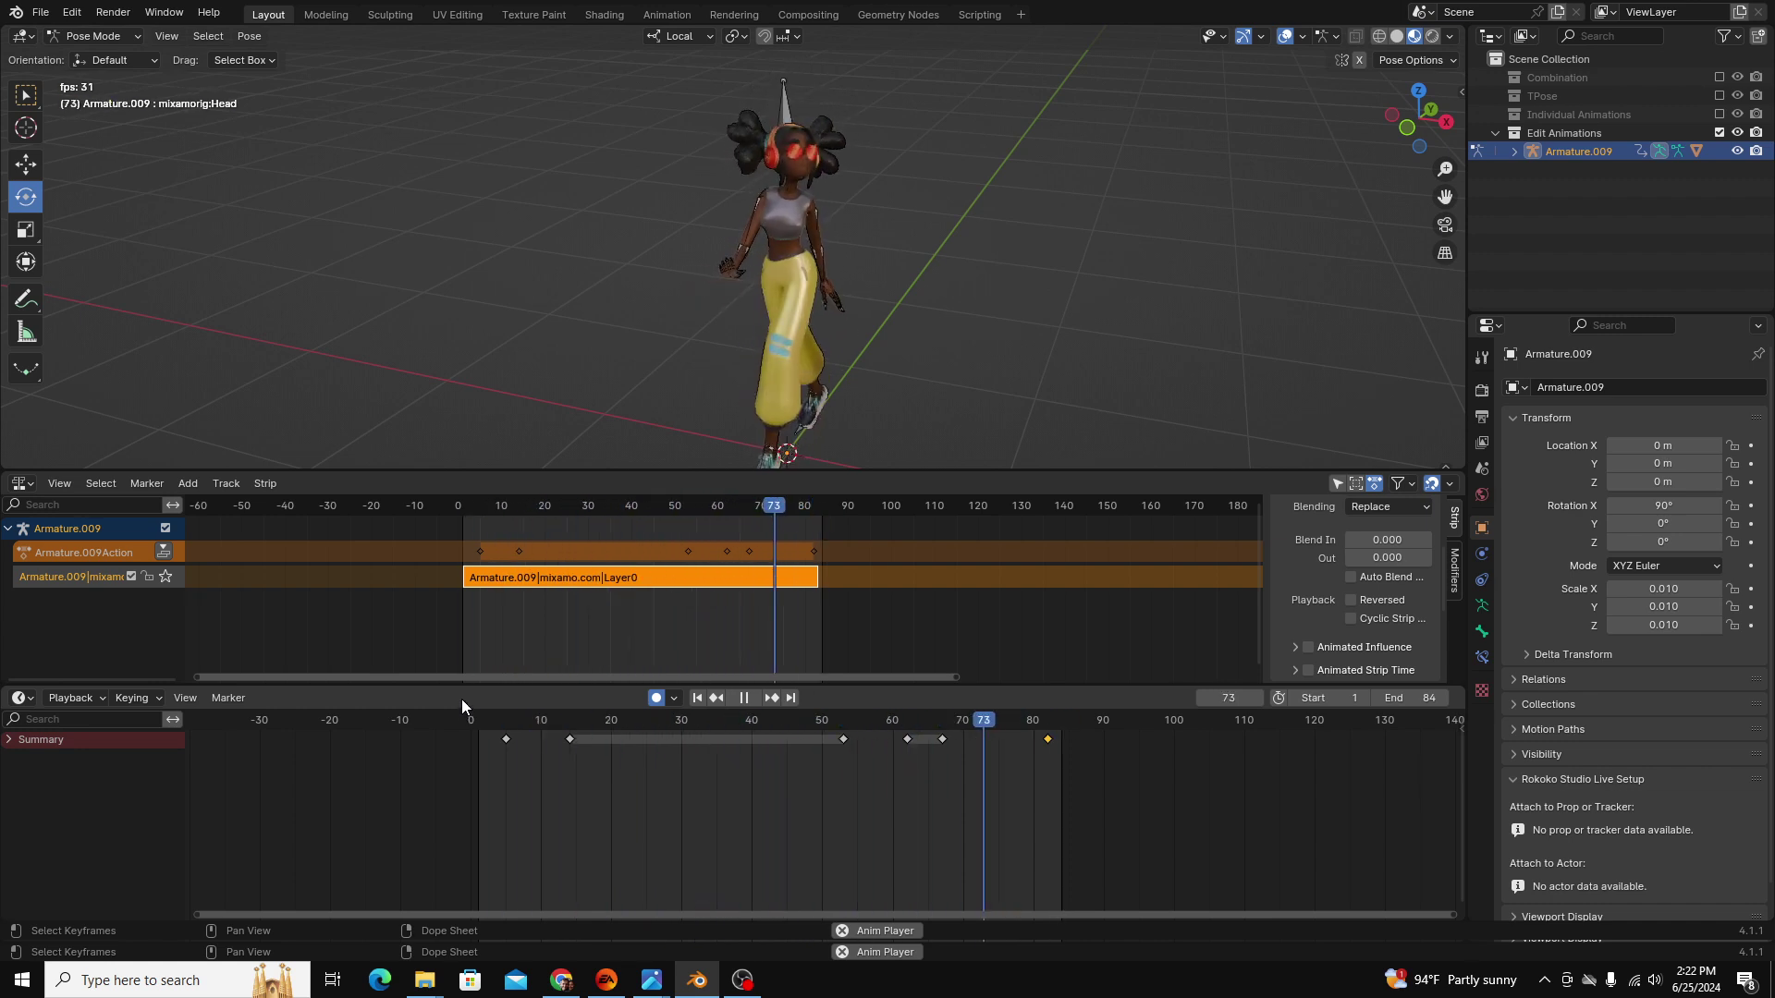
key("space")
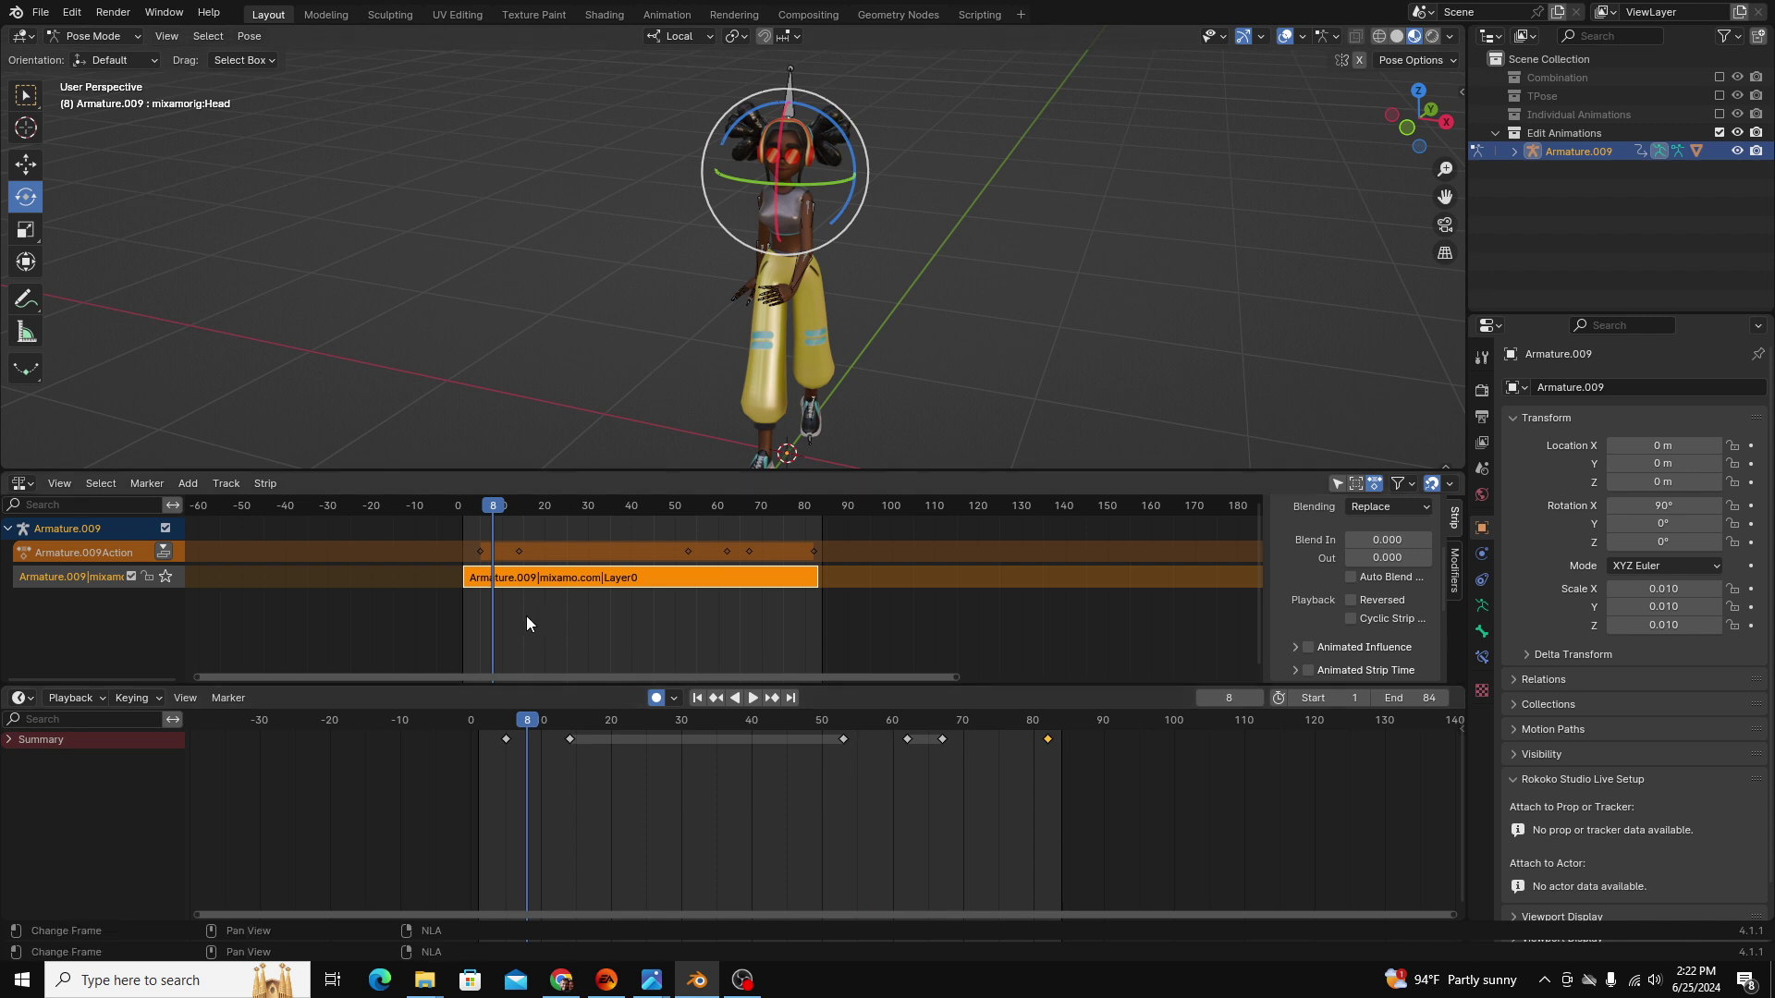
scroll(528, 611, "up", 2)
middle_click_drag(547, 591, 537, 616)
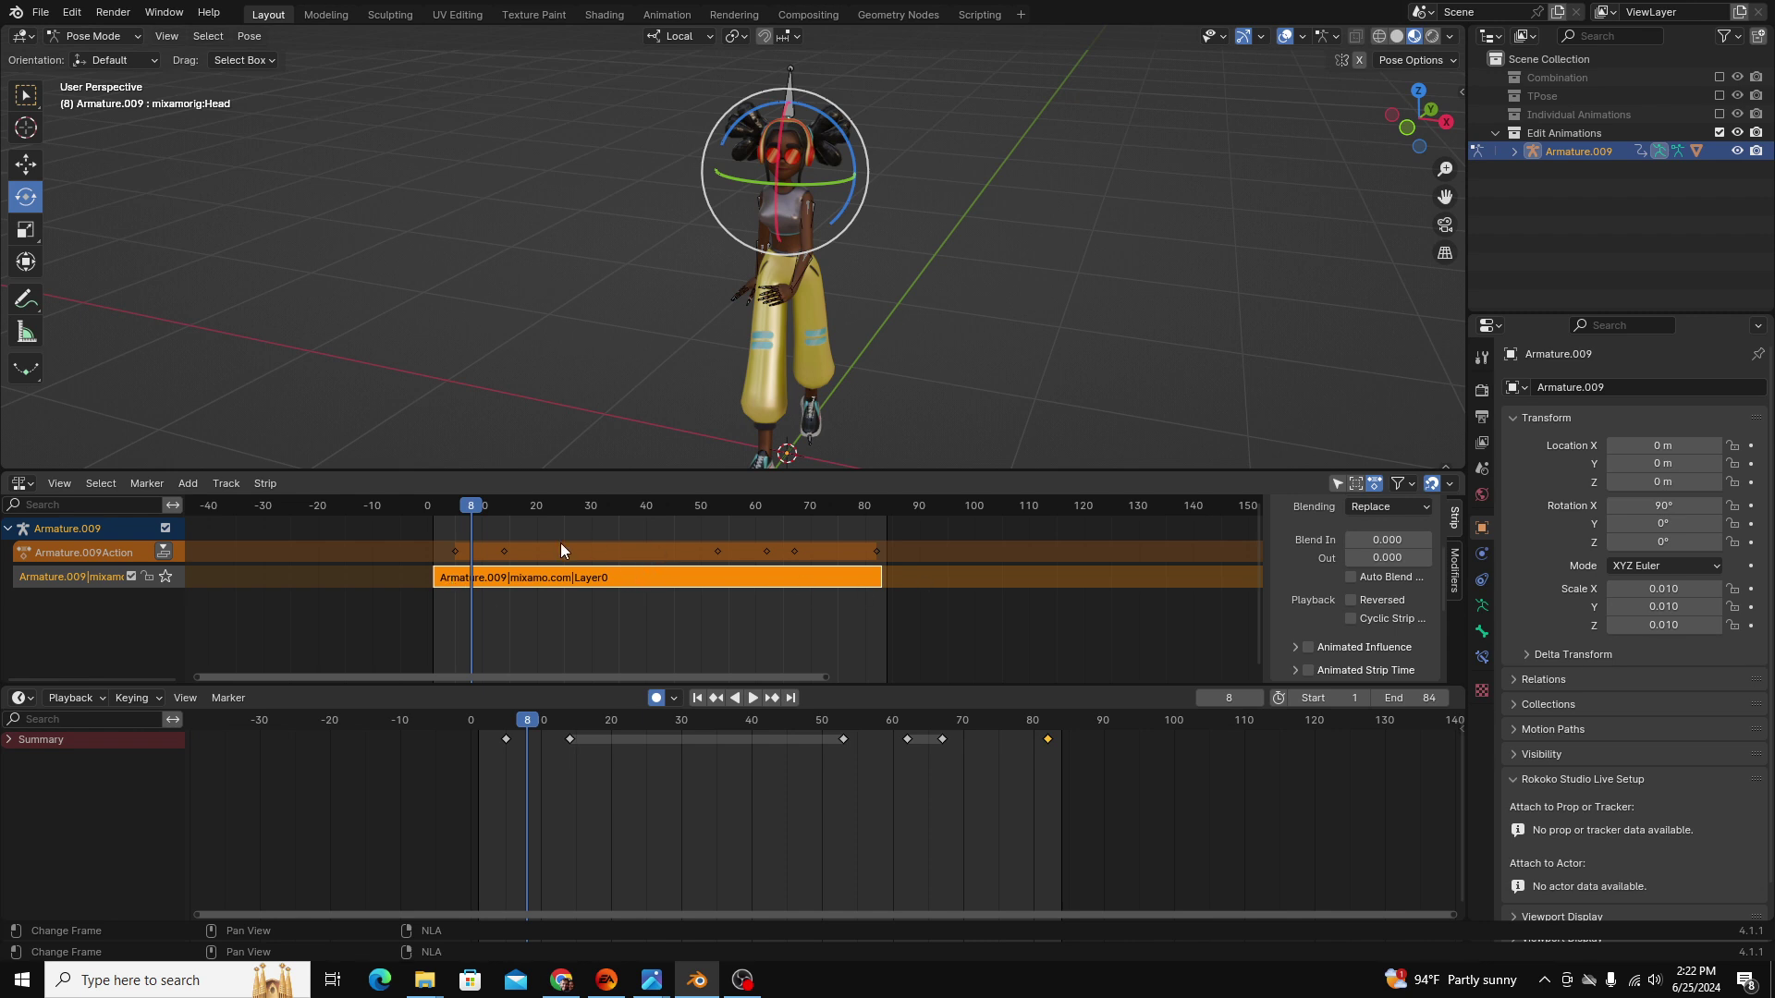
left_click_drag(475, 513, 614, 530)
scroll(563, 564, "up", 2)
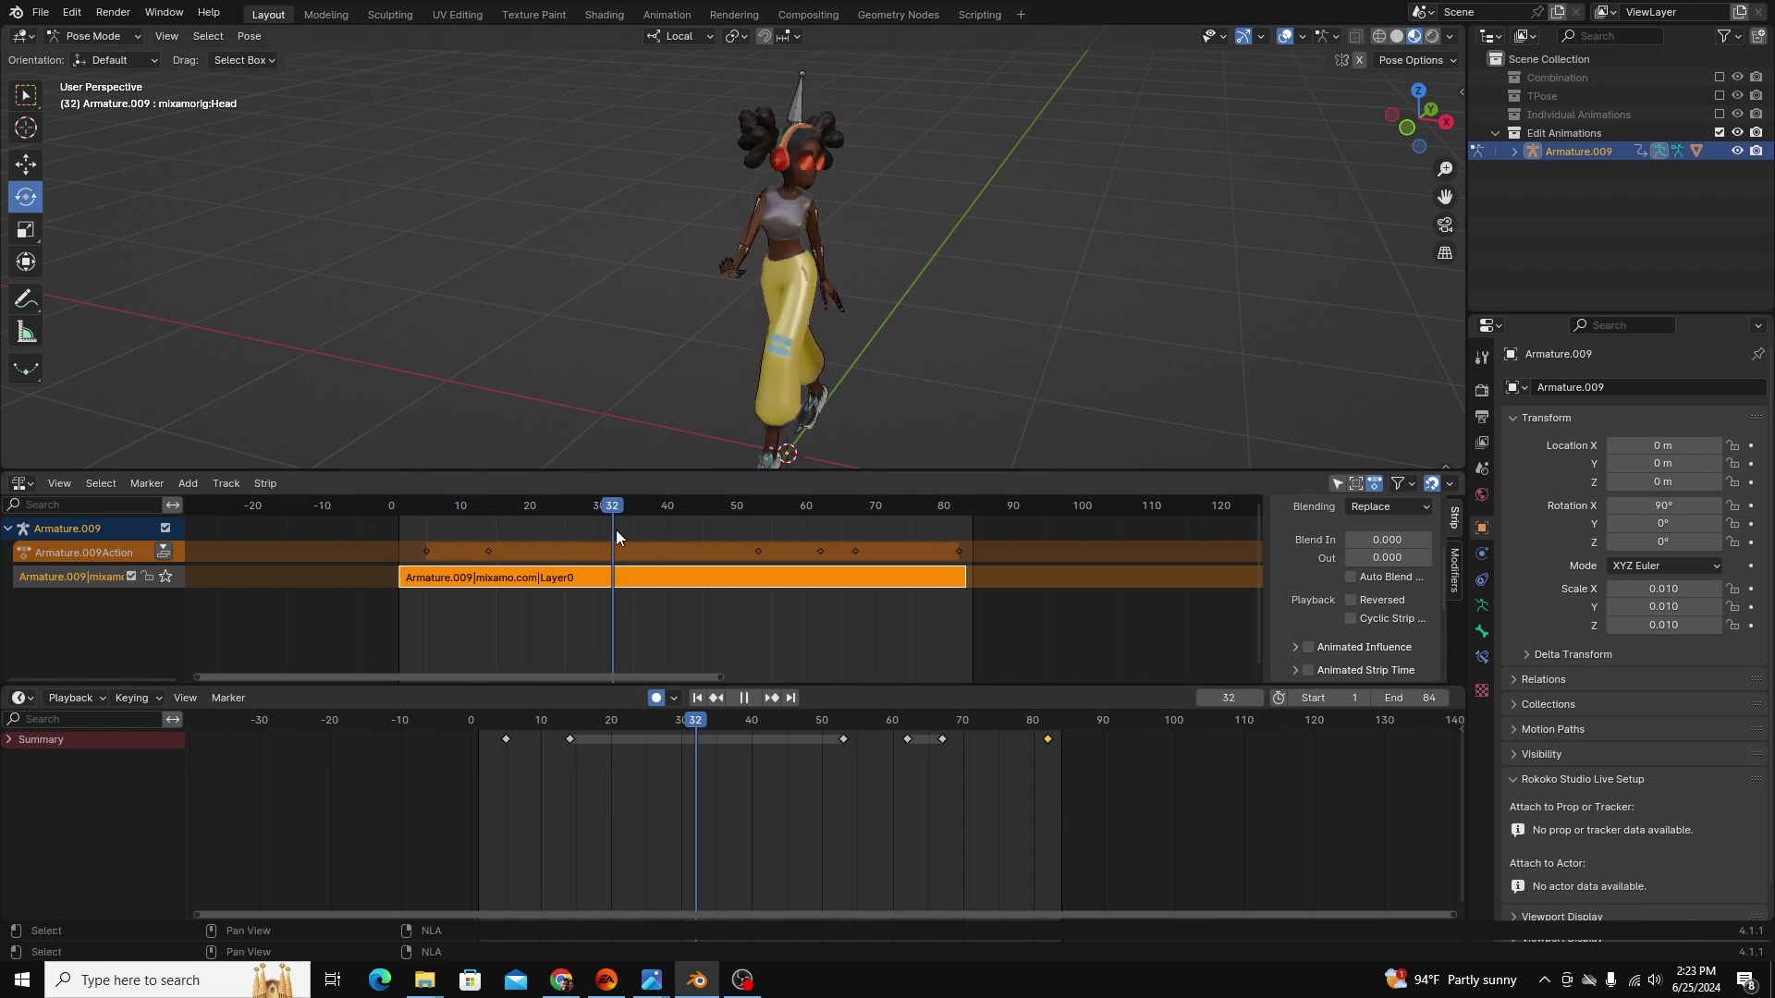
Switch the lower editor to the Action Editor and push the head-turn action down into its own NLA strip.
left_click(22, 698)
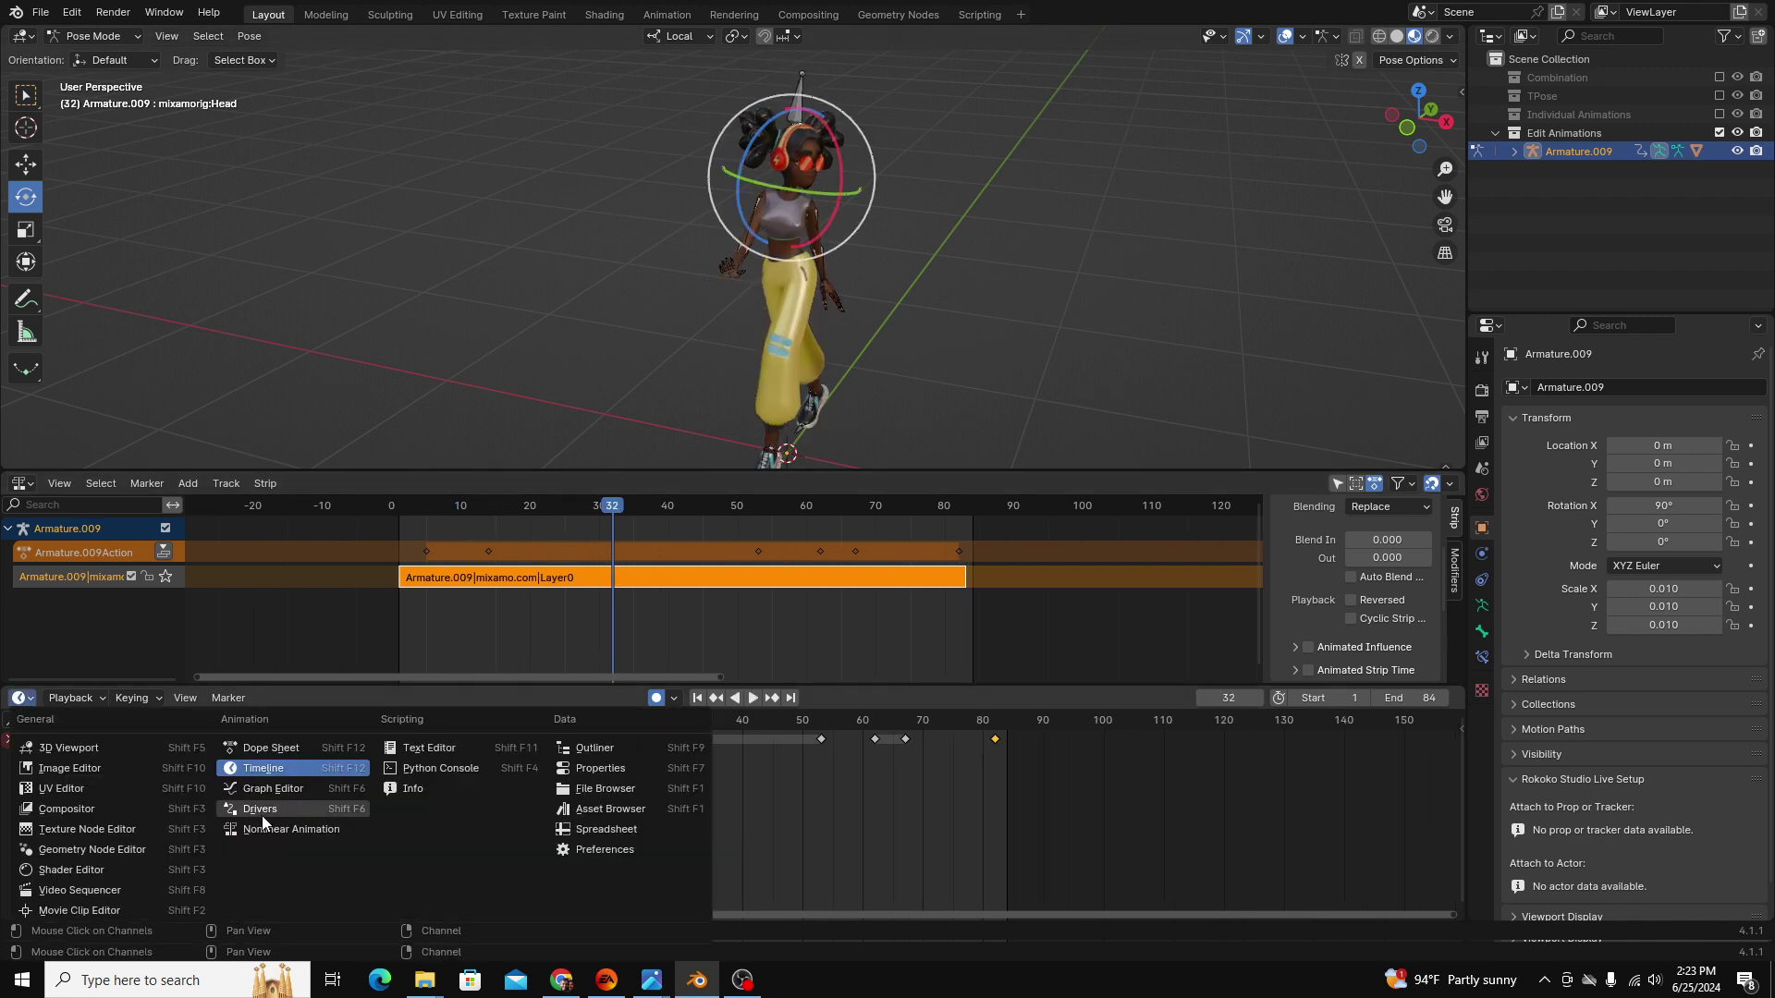
left_click(274, 825)
left_click(492, 767)
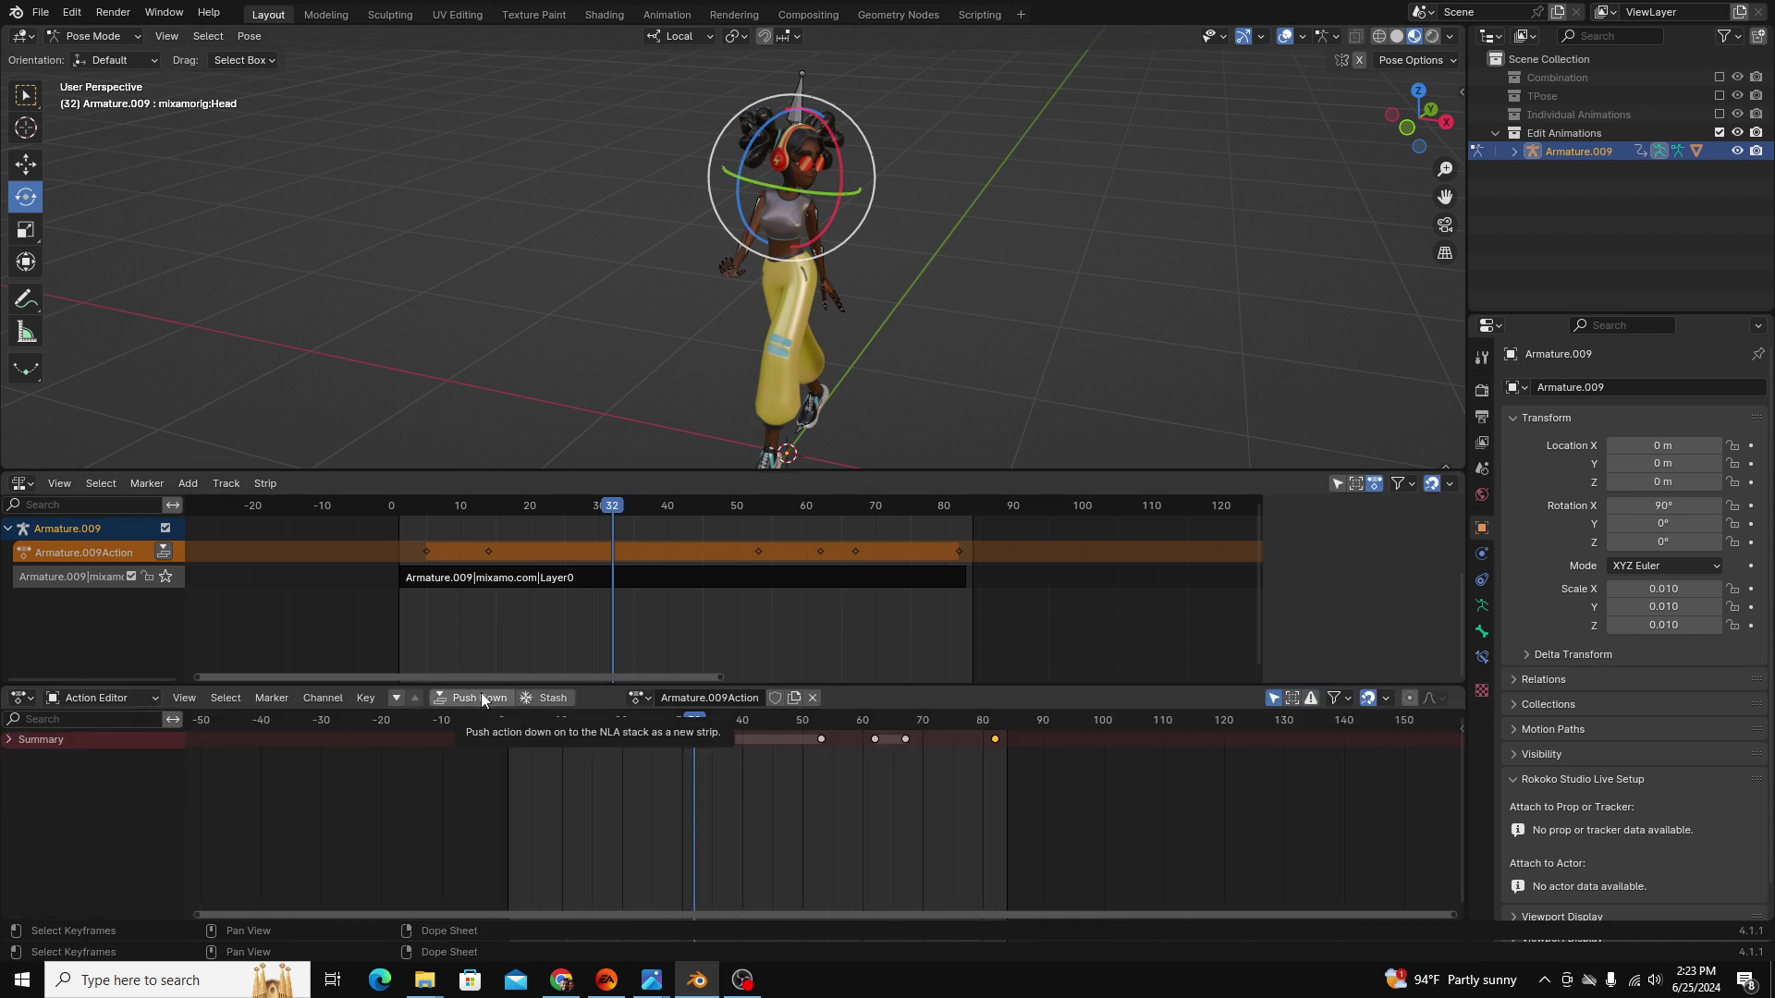
left_click(480, 698)
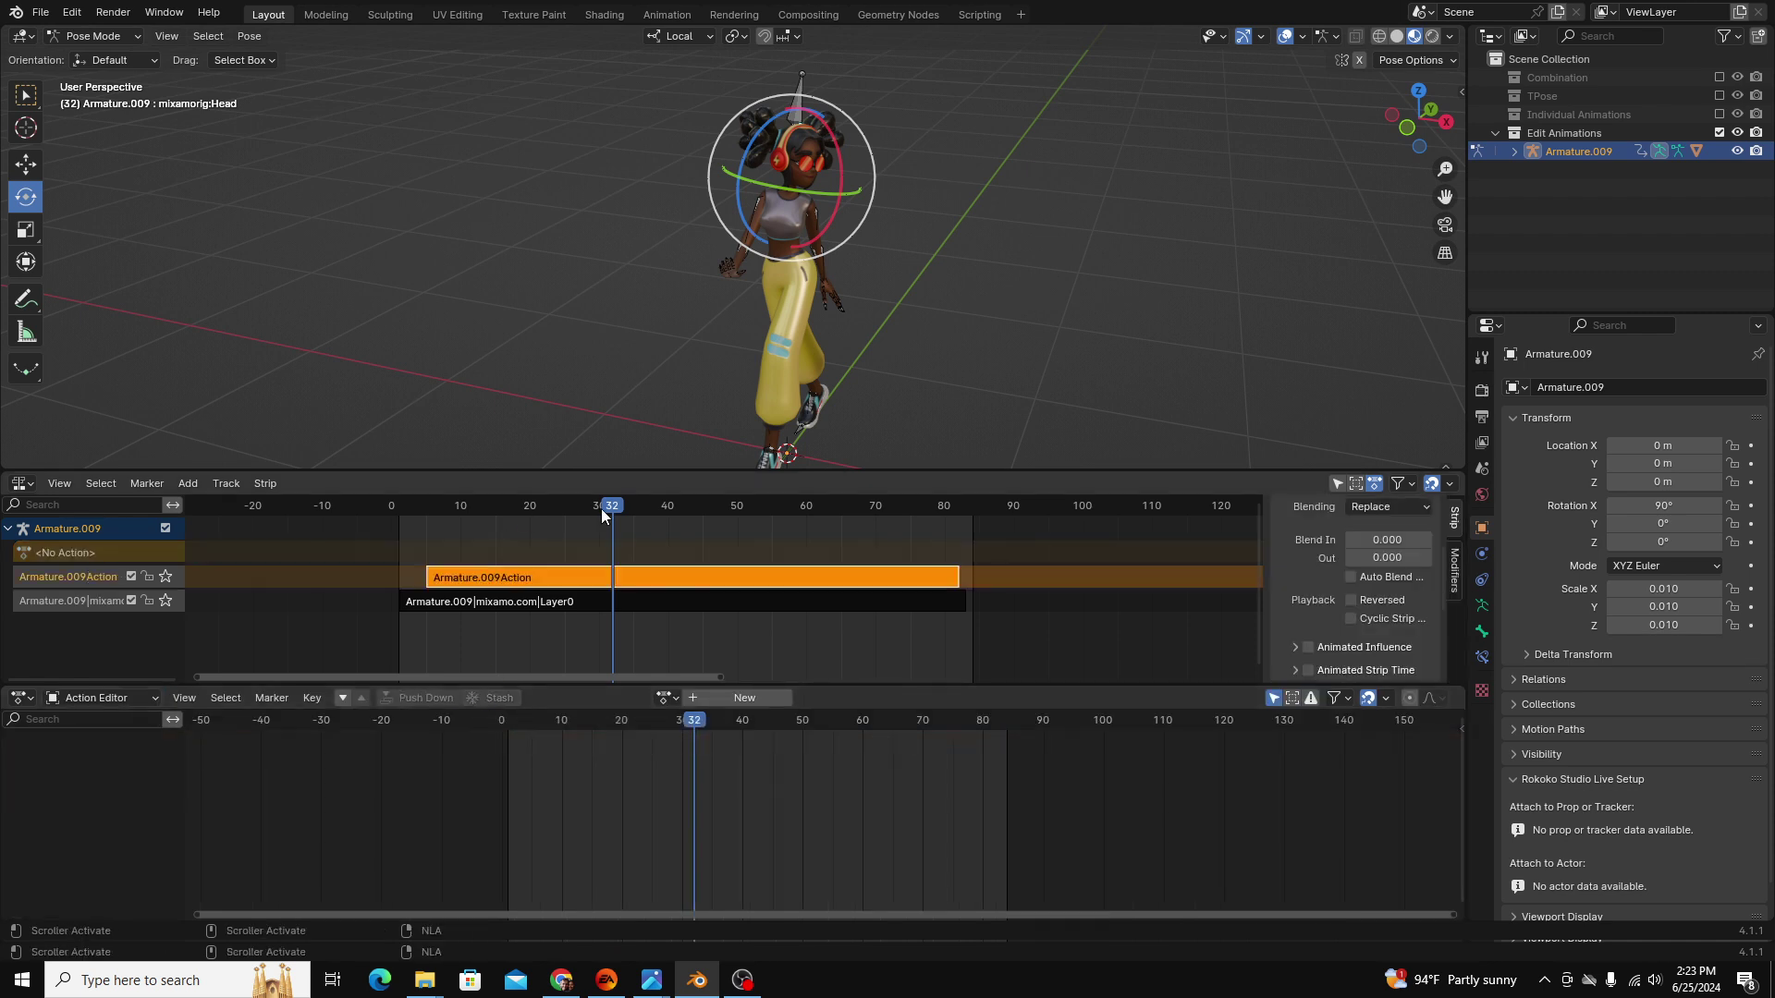
Keyframe the right arm at frame 34, raise it with a keyframe at frame 55, and play back the arm motion.
mouse_move(602, 510)
left_mouse_down()
mouse_move(435, 508)
mouse_move(626, 534)
left_mouse_up()
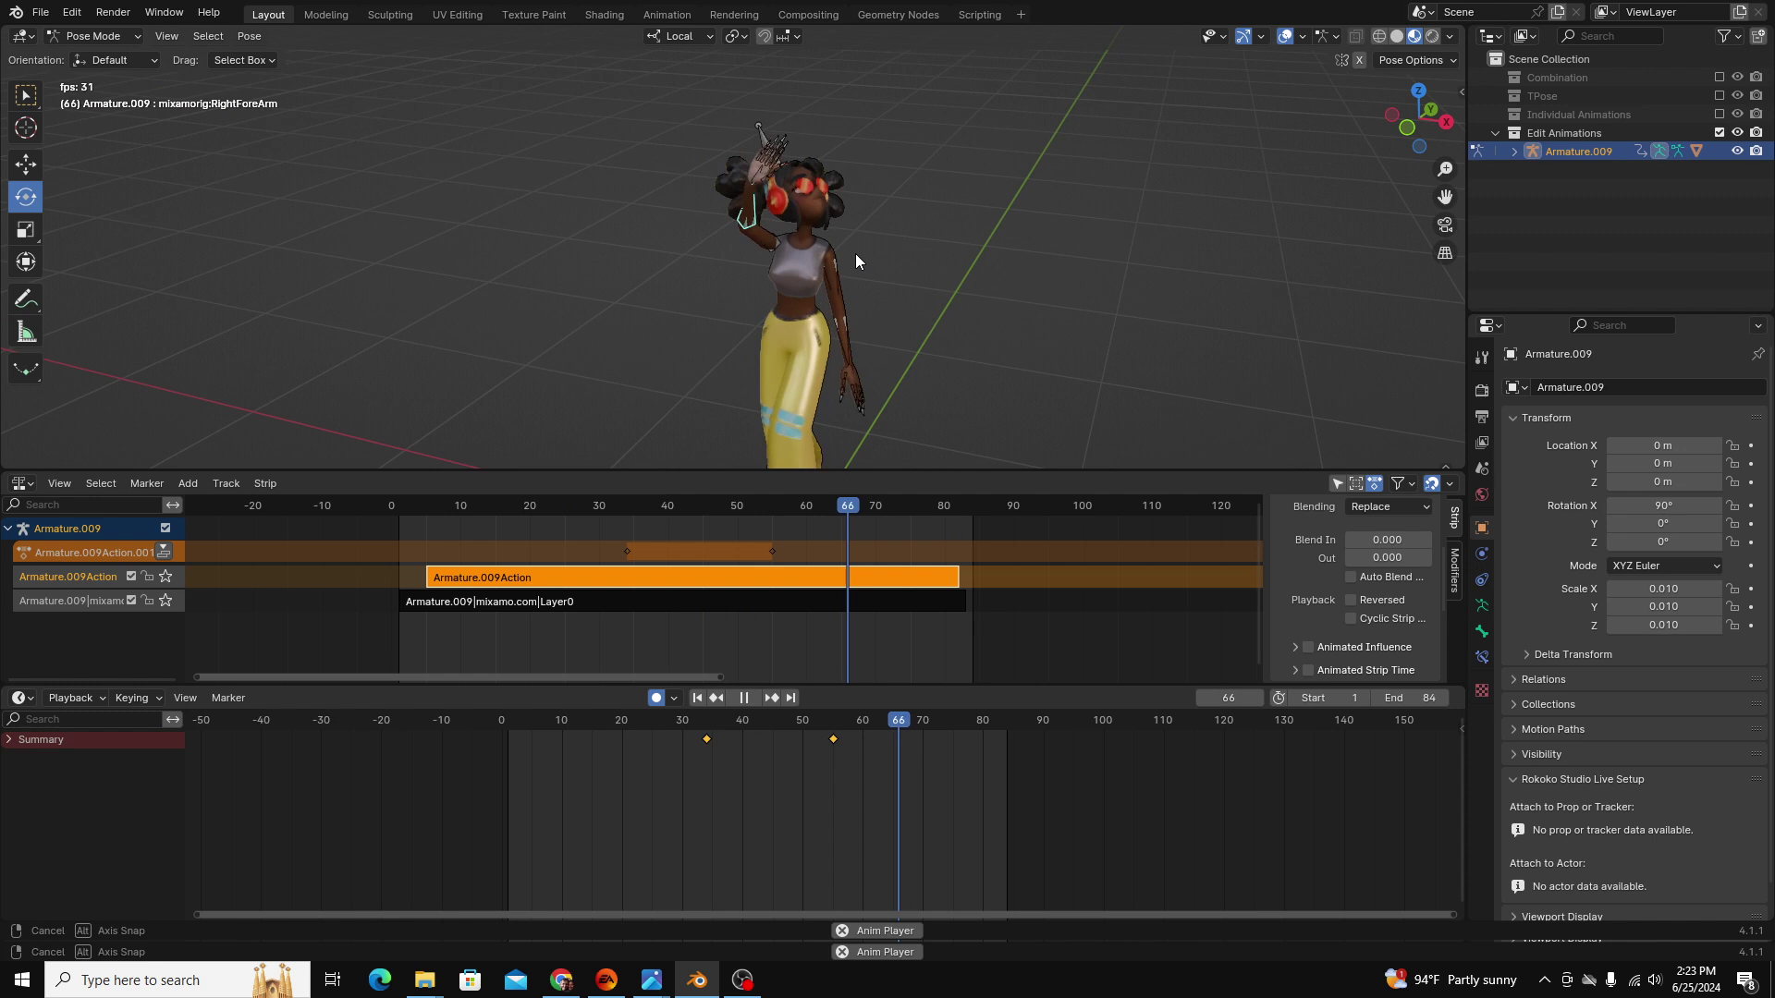
scroll(758, 252, "up", 4)
middle_click_drag(856, 253, 710, 237)
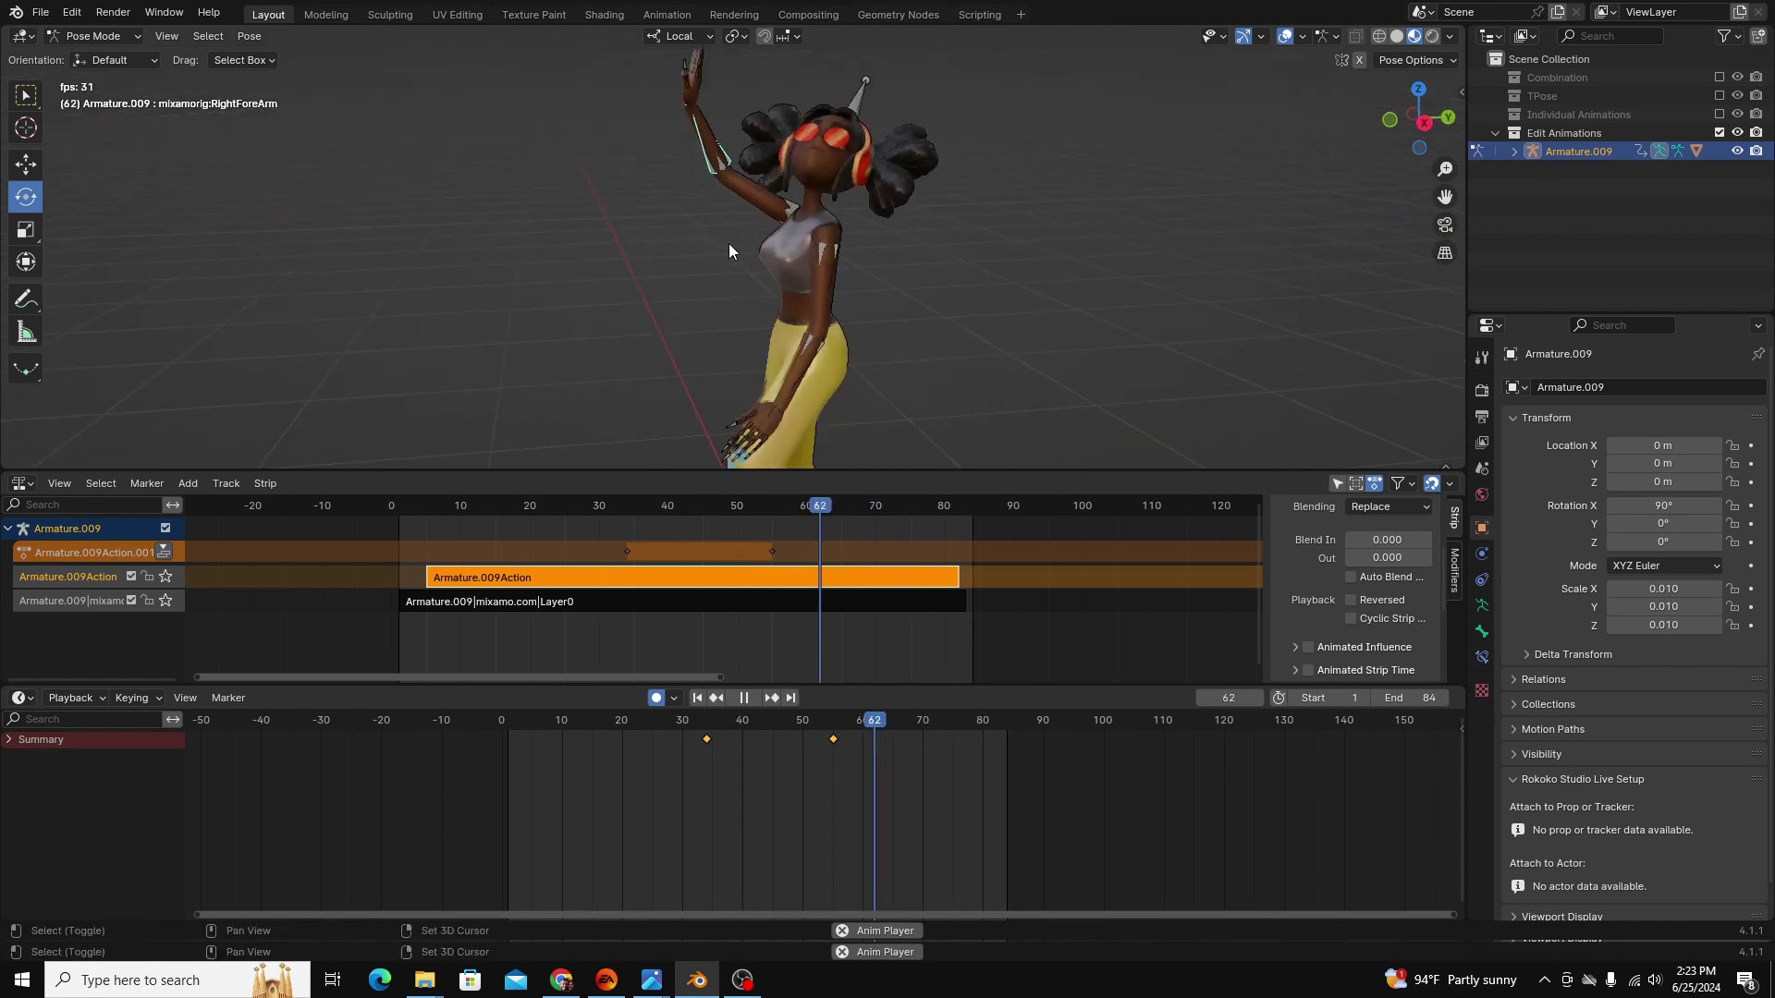
key("space")
Return to frame 34 and rotate the right forearm bone to refine its pose.
left_click_drag(724, 729, 708, 728)
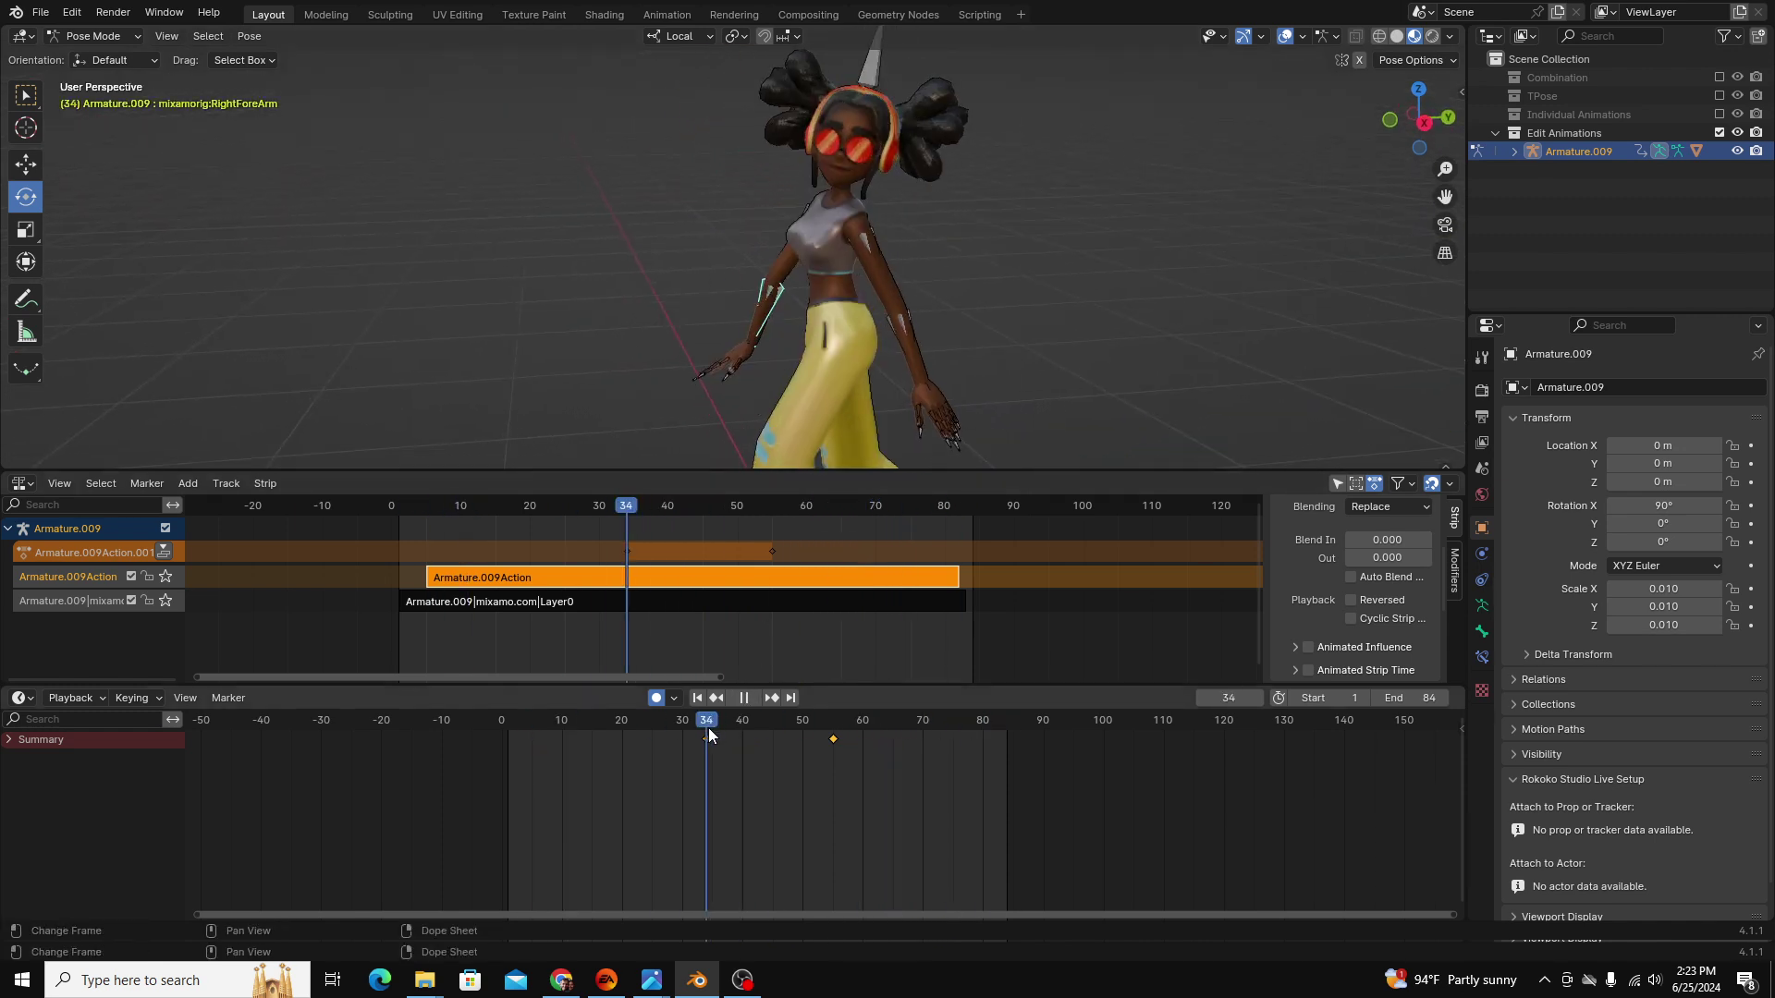
middle_click_drag(736, 268, 769, 255)
left_click_drag(747, 234, 766, 225)
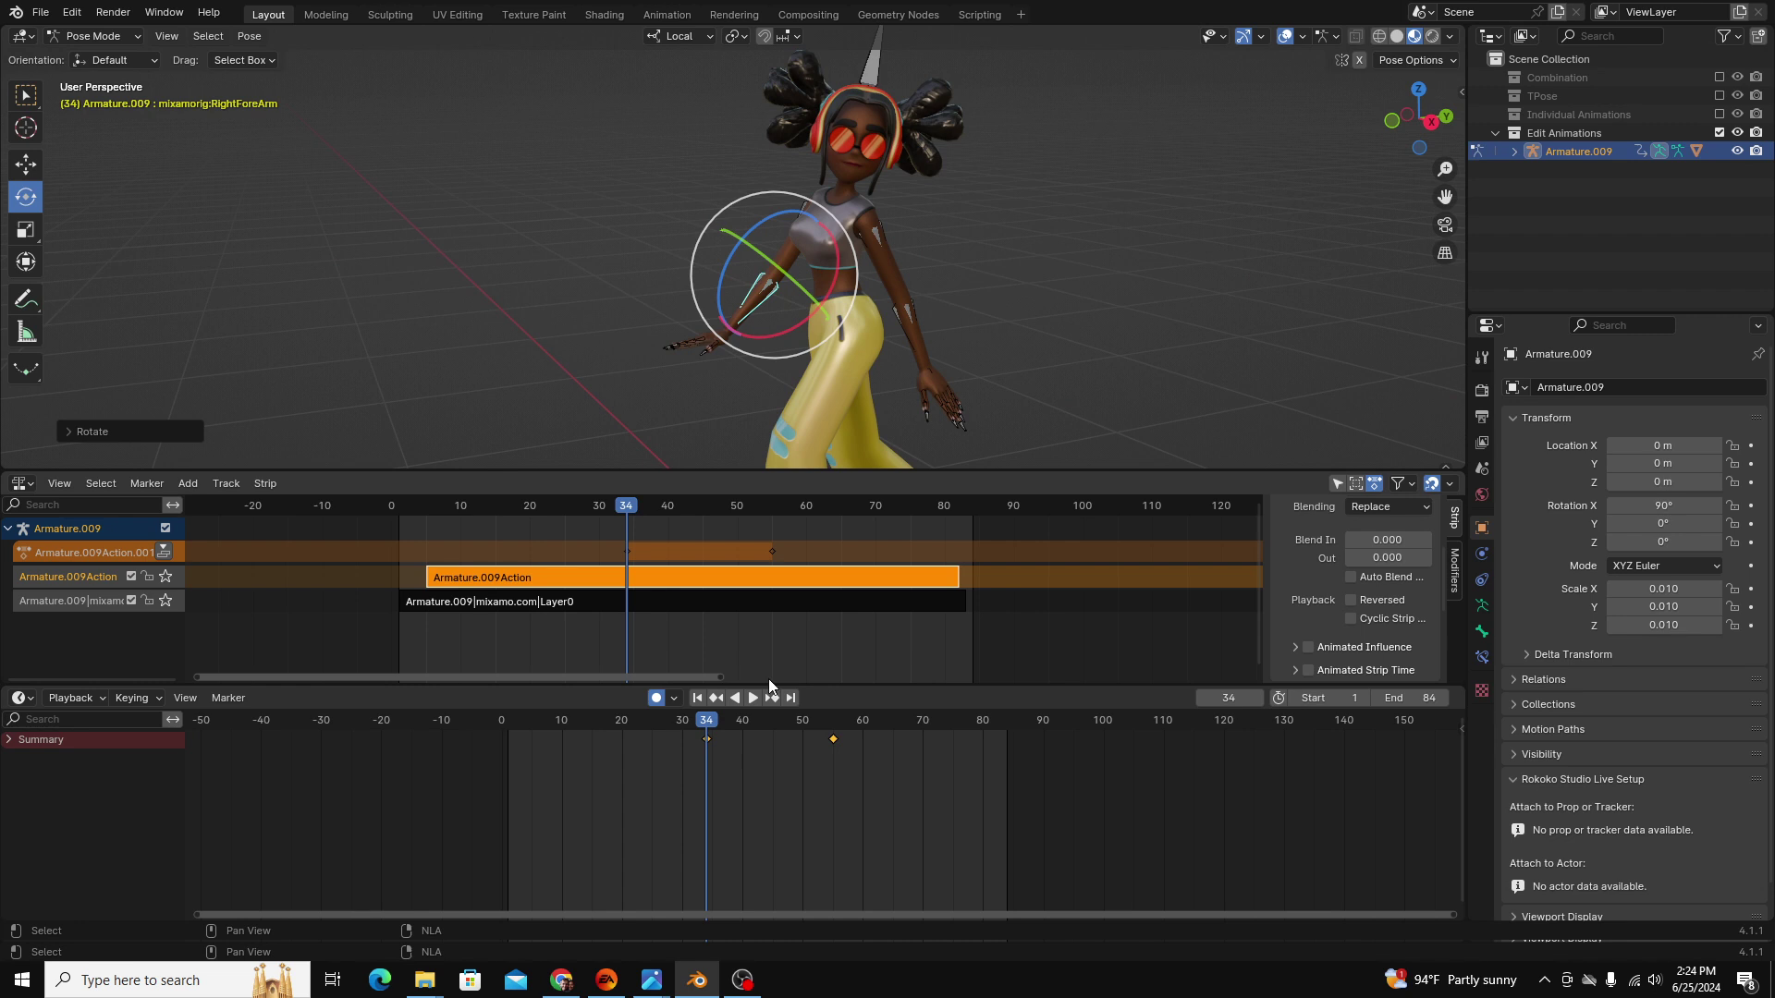
Play back and scrub the layered walk, head-turn and arm-raise animation, examining the character from the front and side.
key("space")
scroll(775, 266, "down", 4)
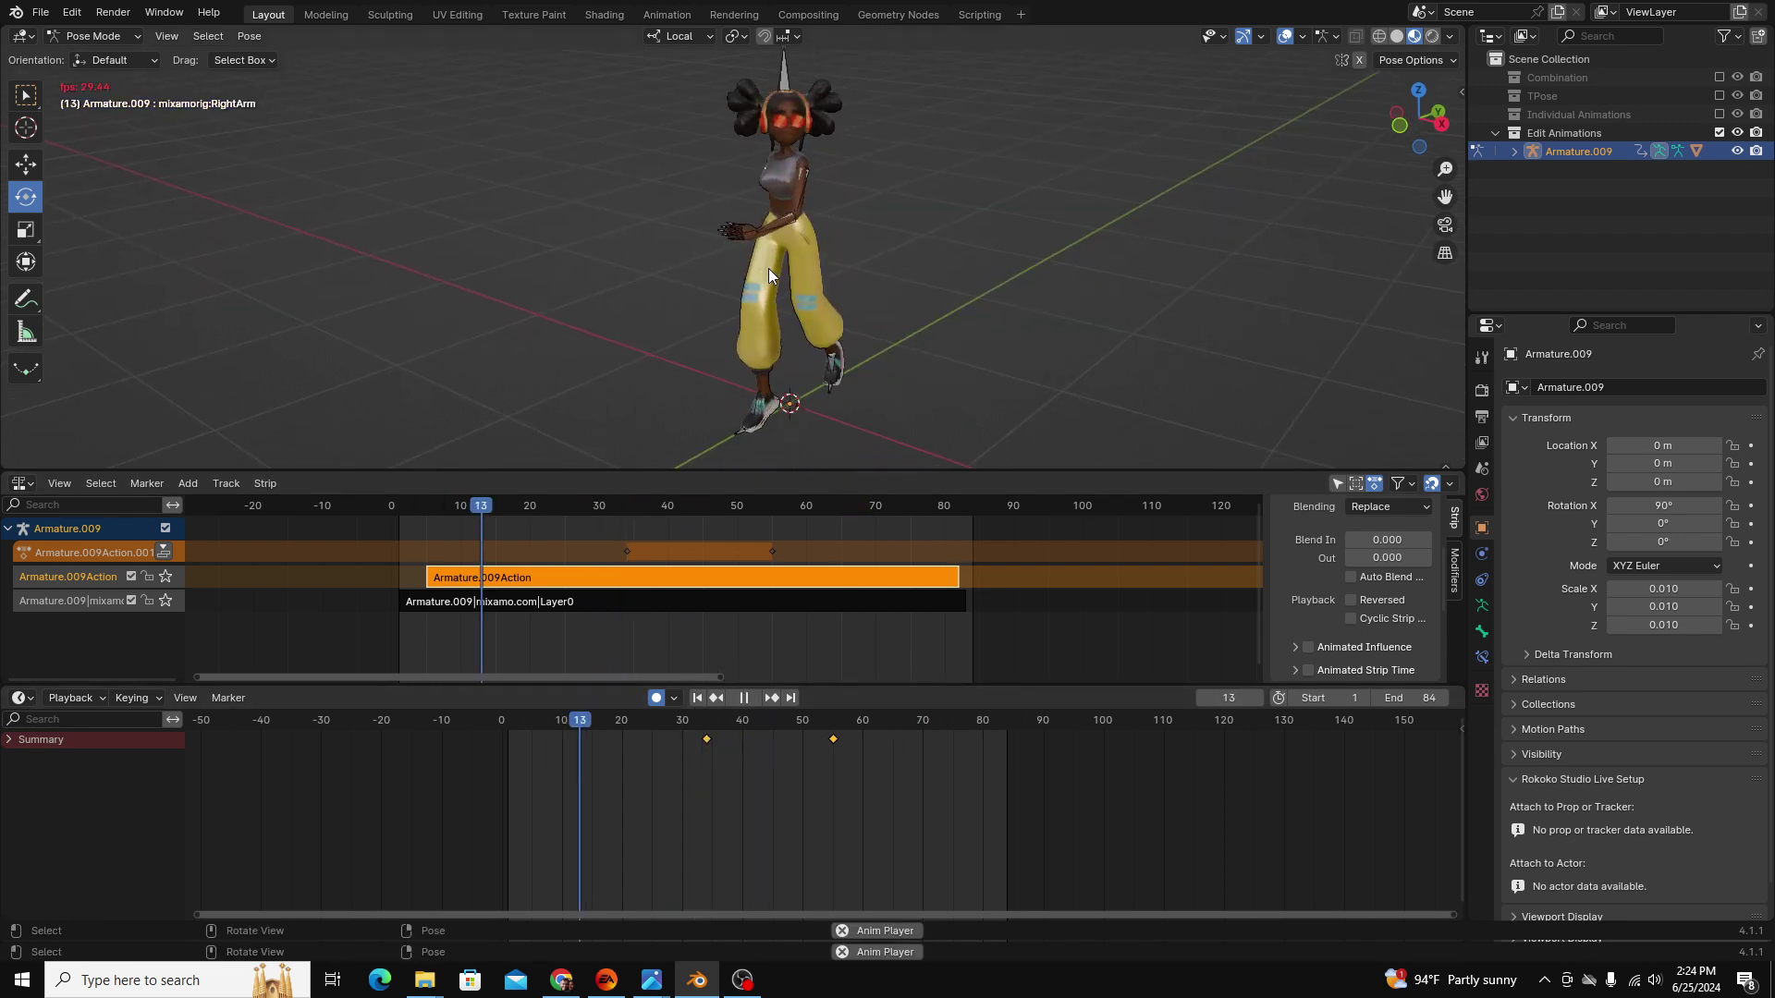
scroll(792, 237, "up", 1)
middle_click_drag(795, 237, 727, 225)
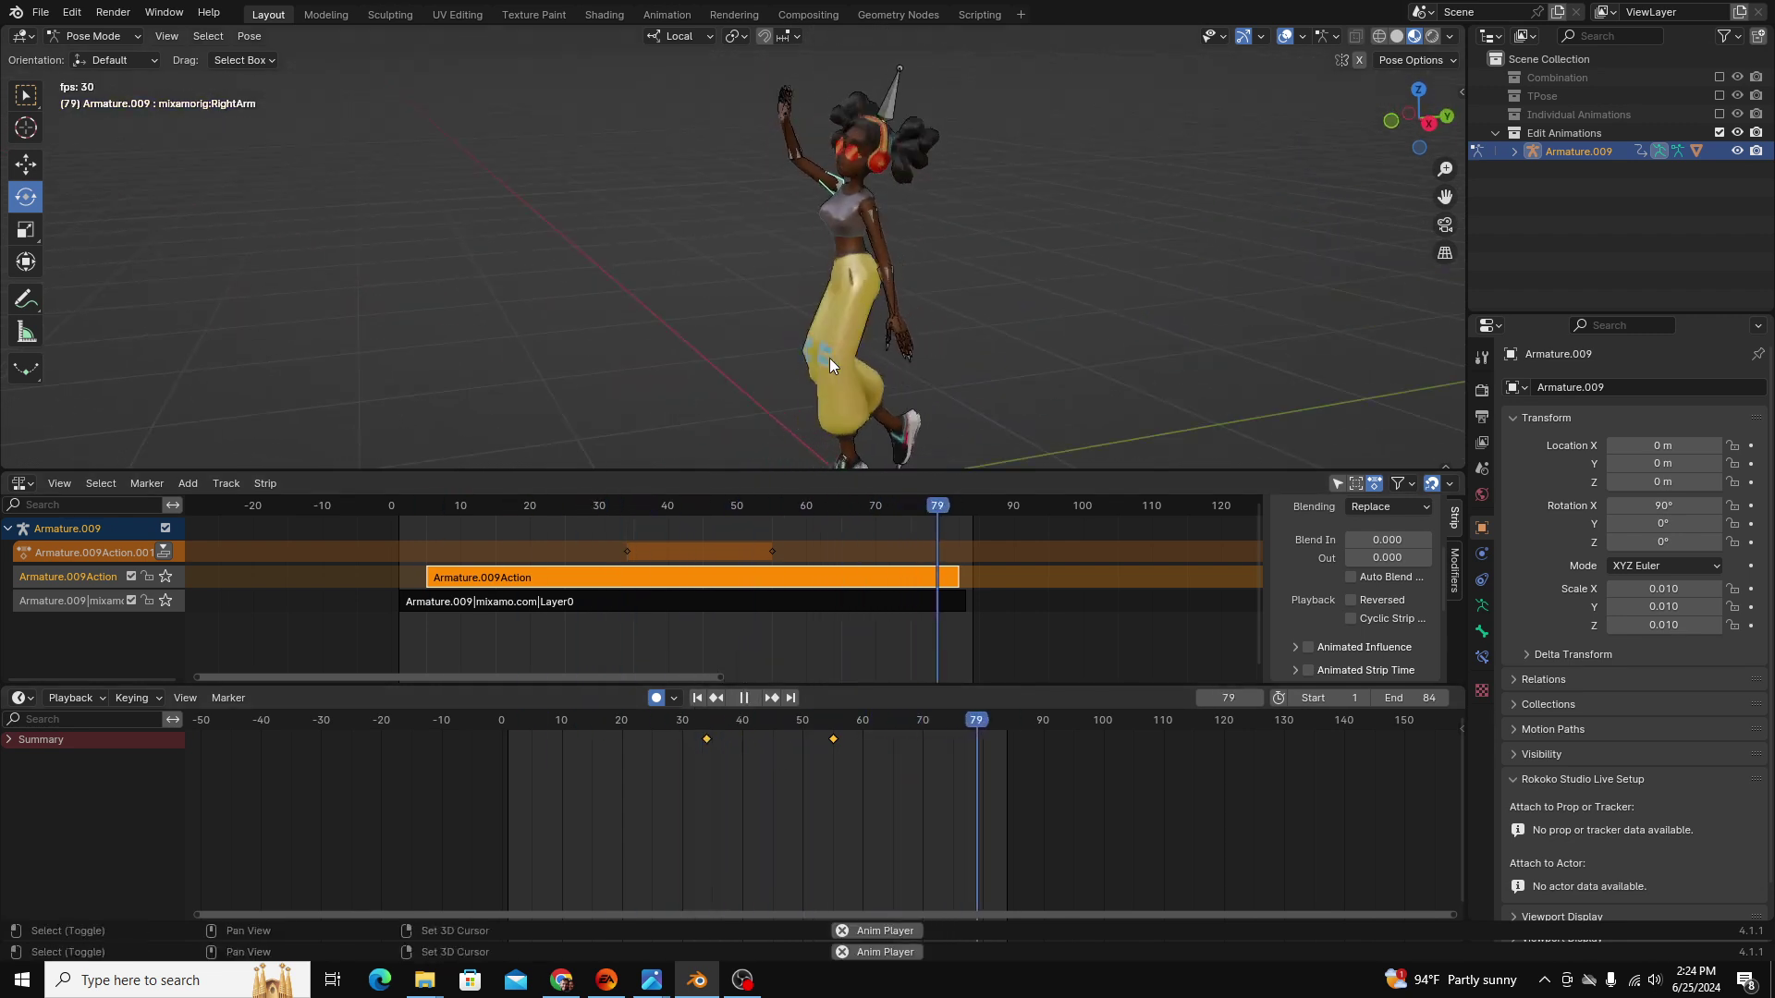
middle_click_drag(800, 338, 836, 379)
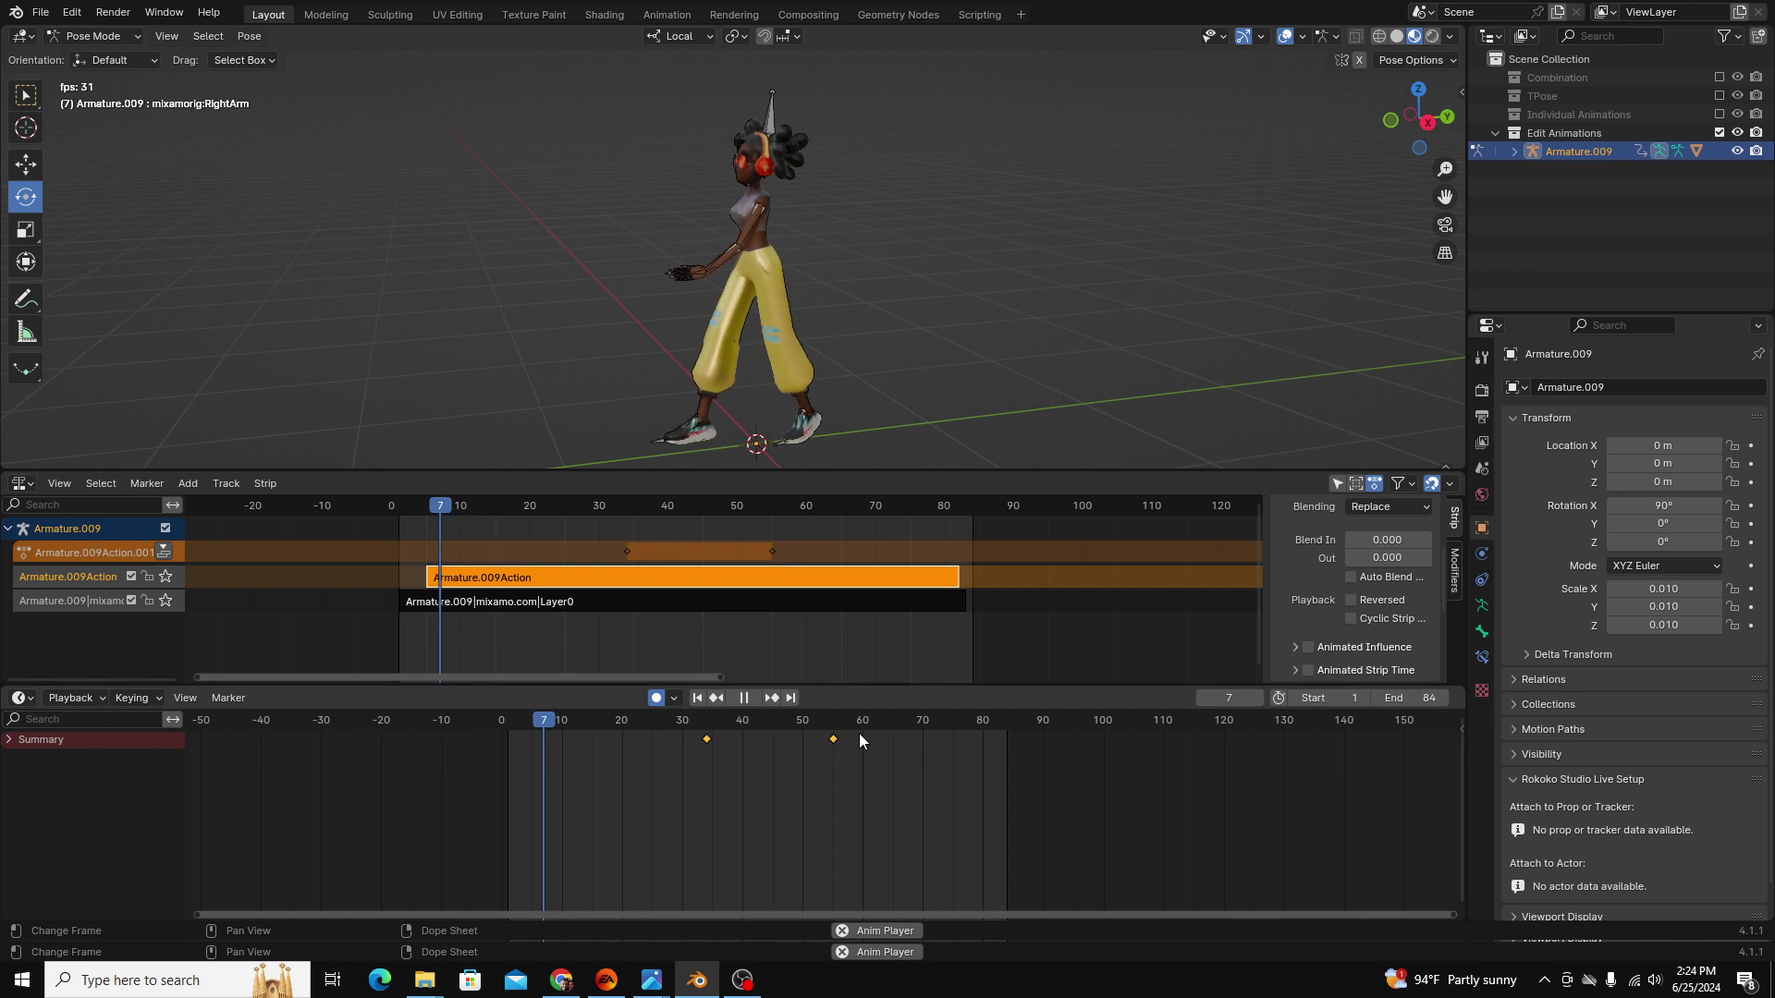
key("space")
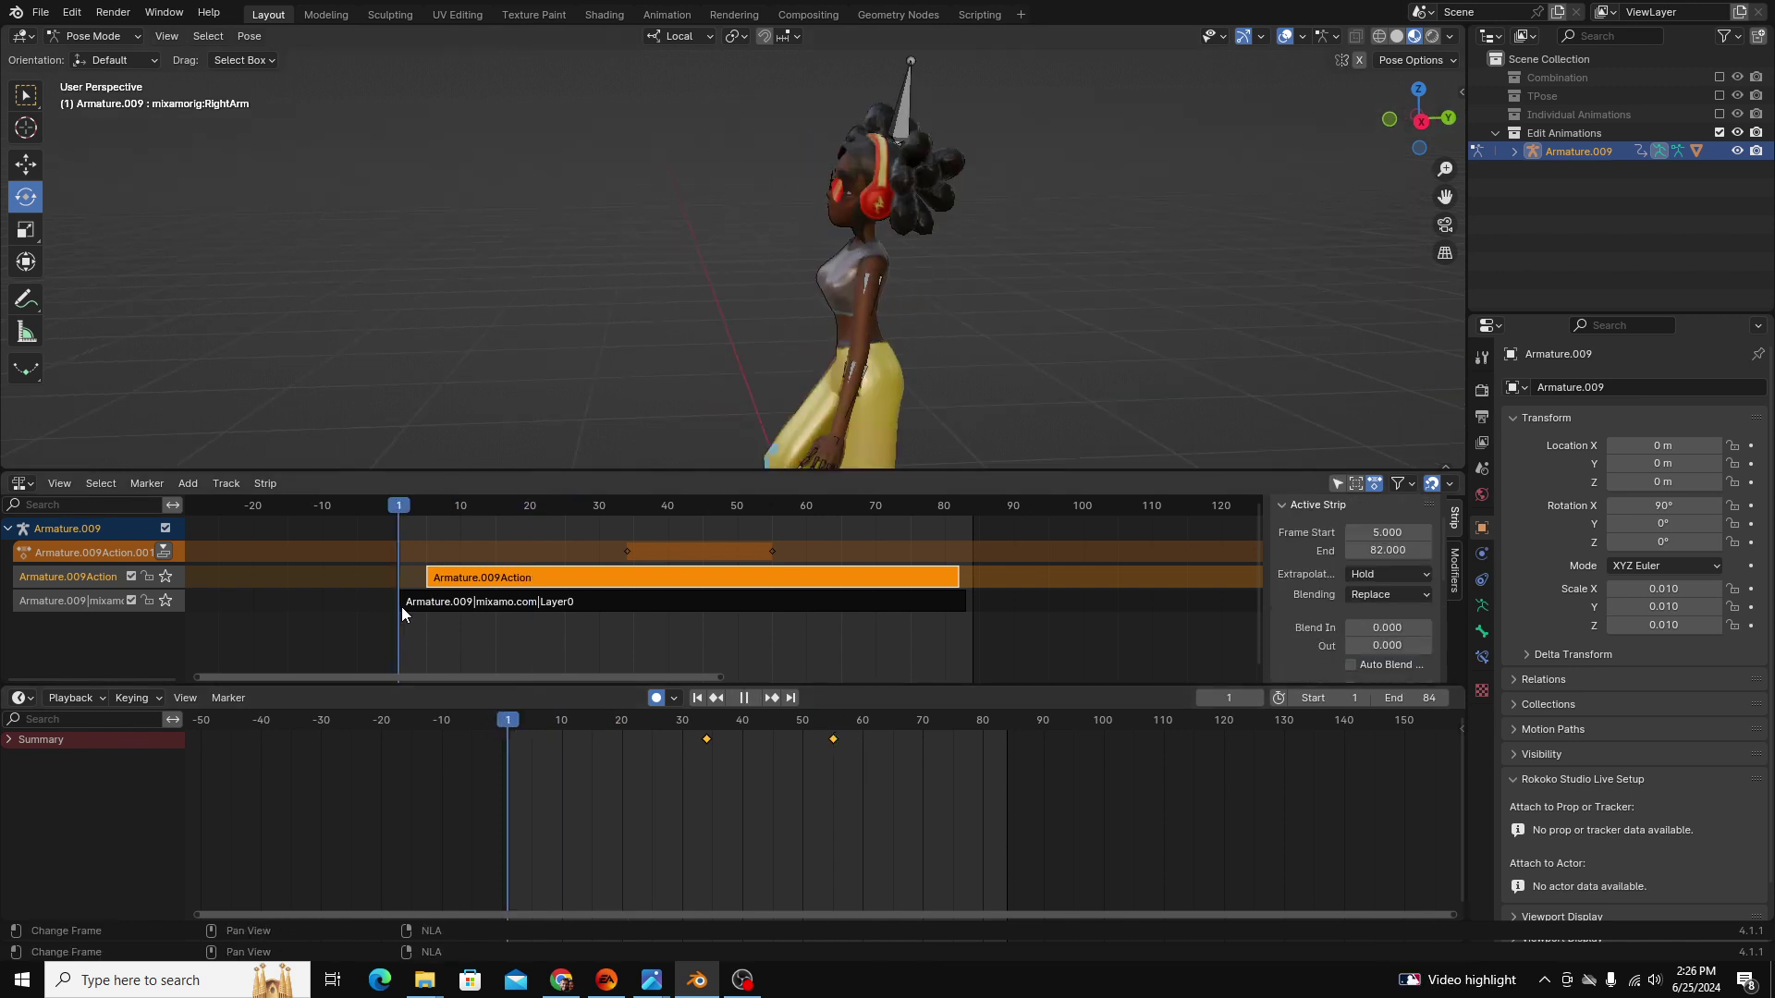
middle_click_drag(757, 362, 874, 370)
key("space")
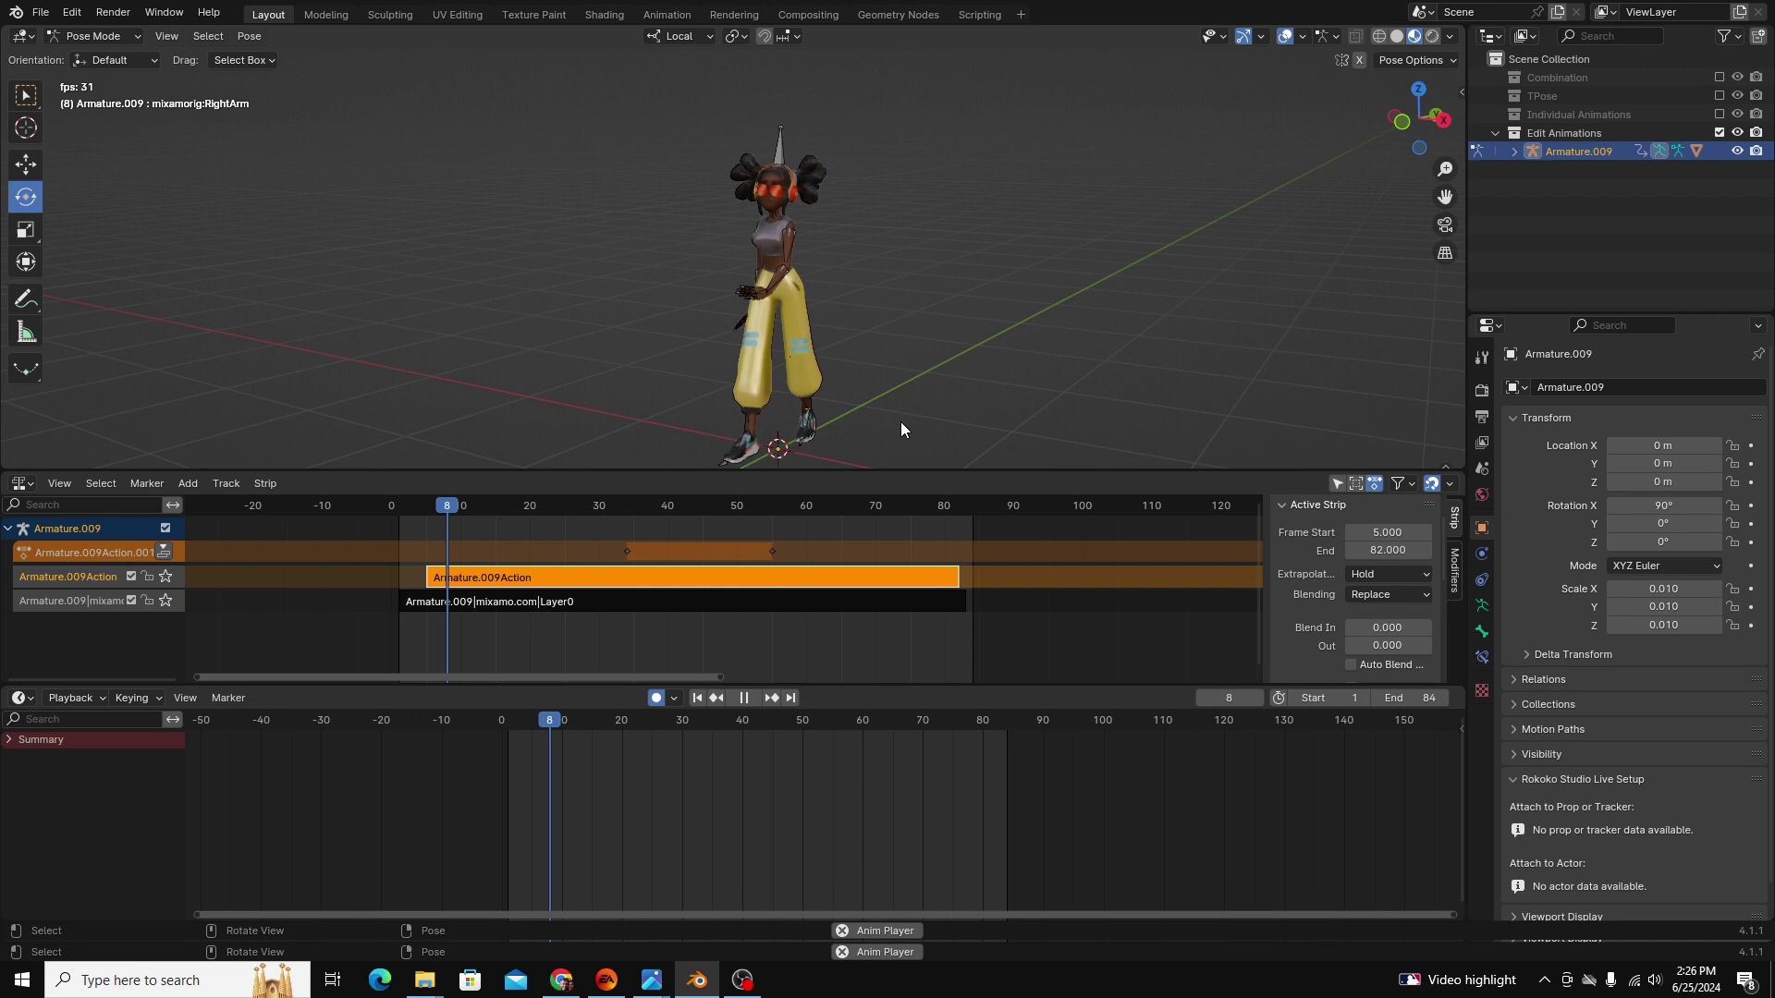
left_click_drag(434, 505, 480, 577)
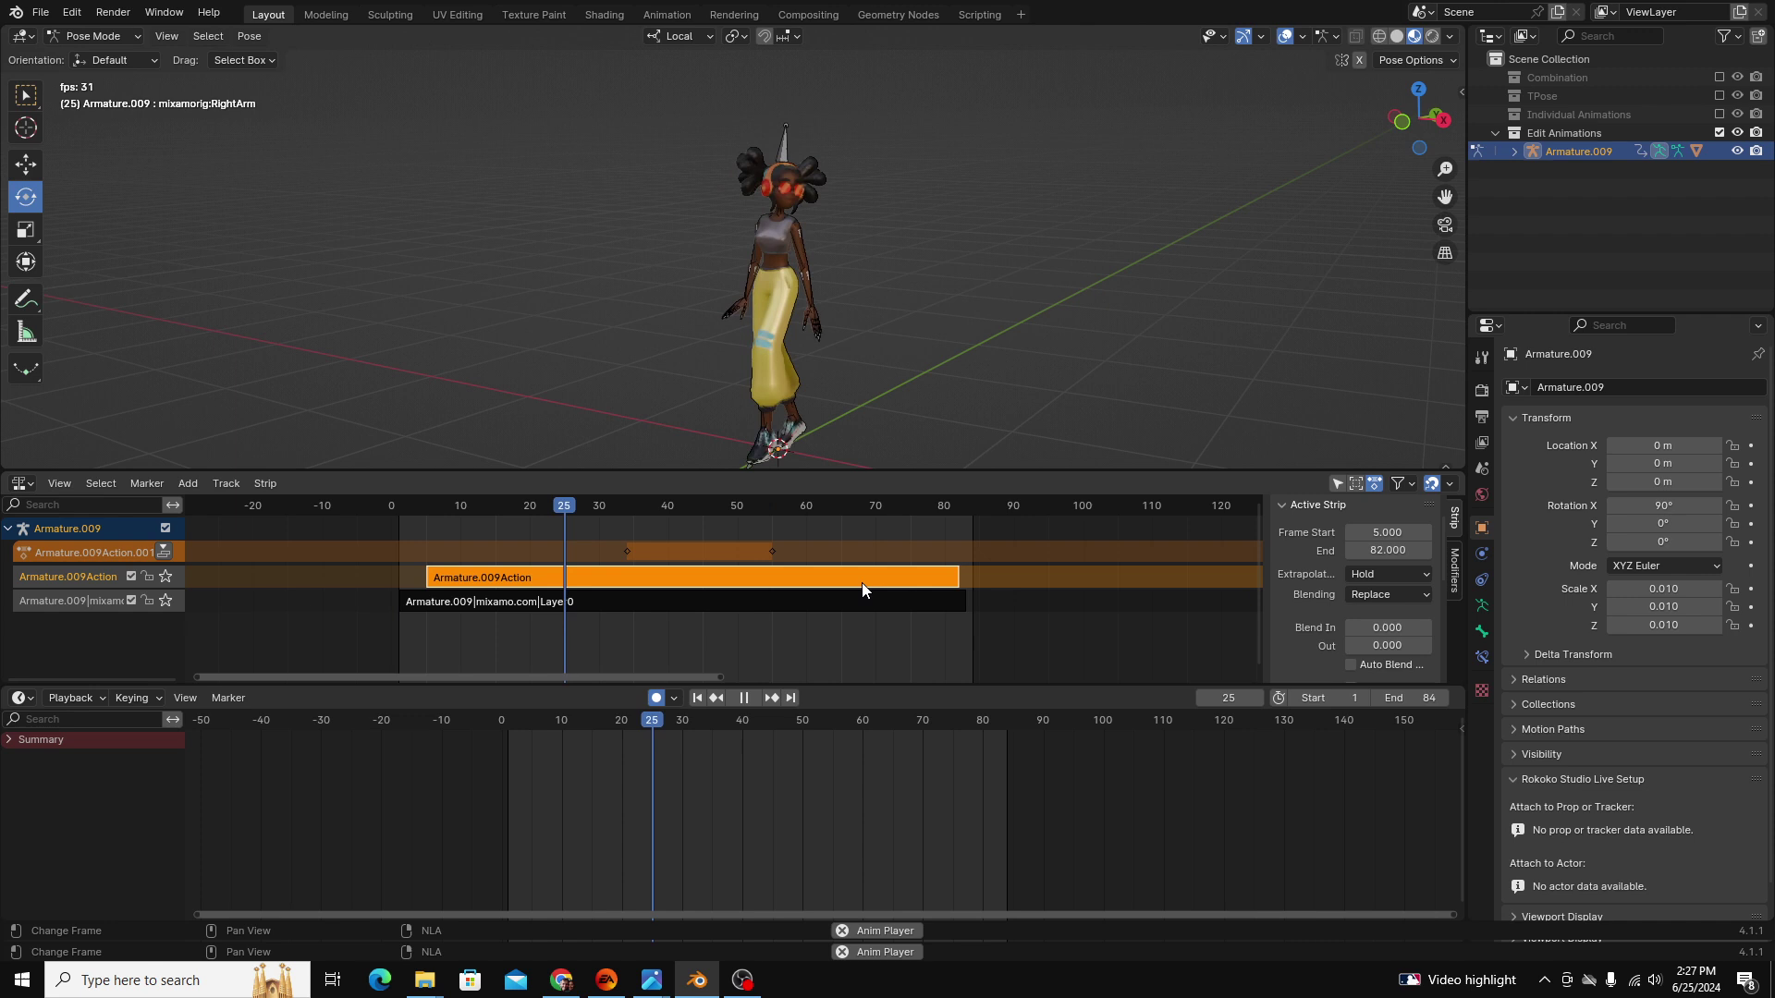